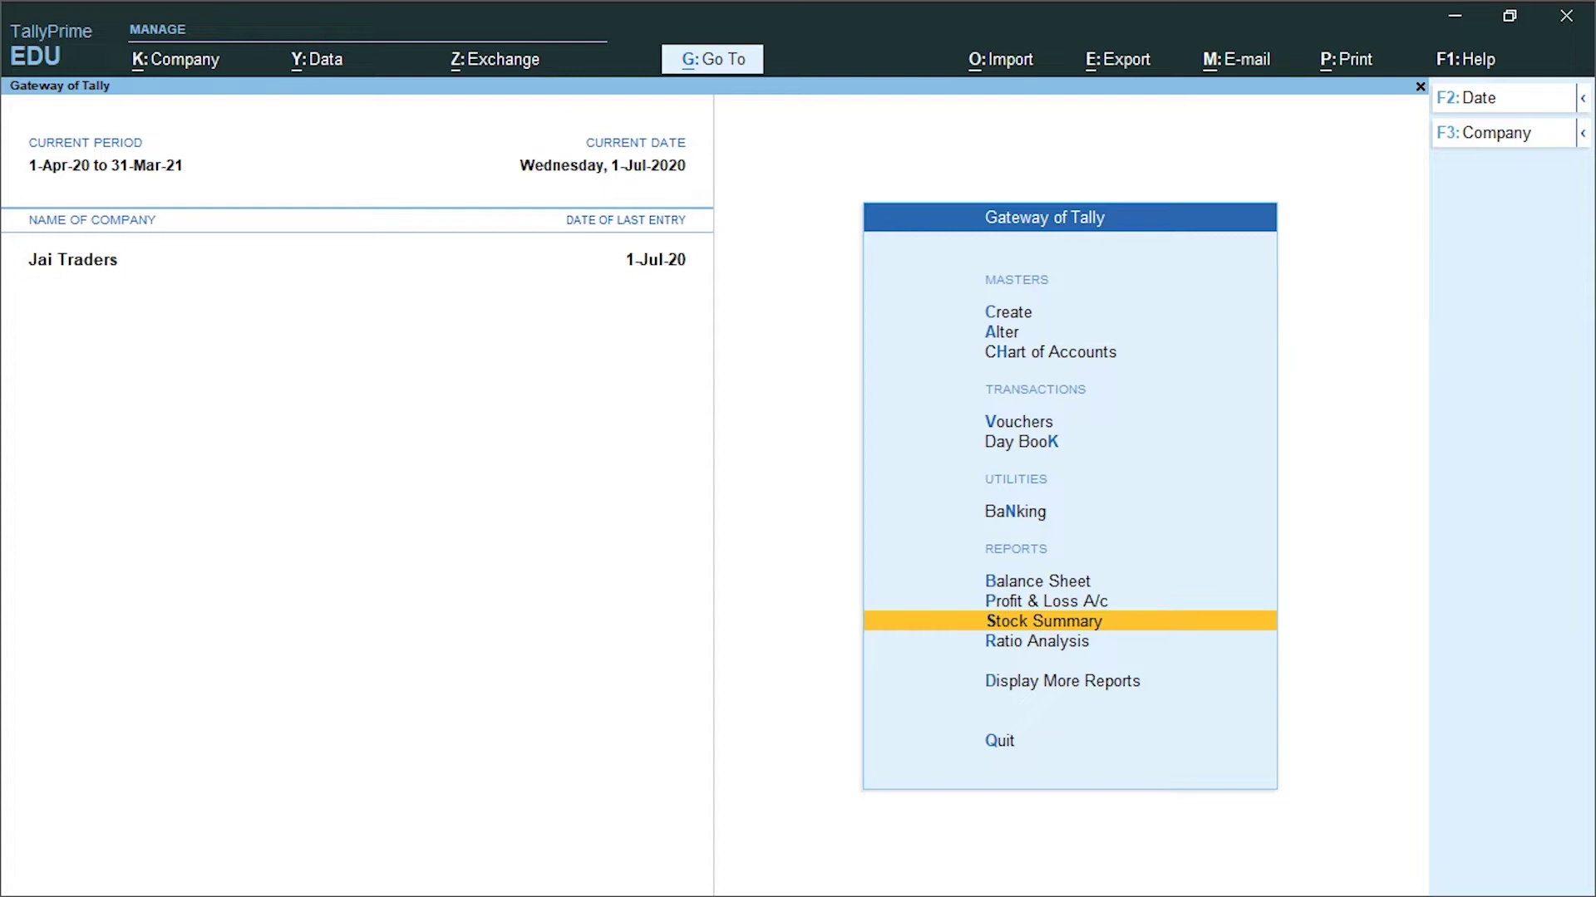
Start a Manufacturing Journal Voucher and set its voucher date to 2-7-2020
key("Up")
key("Up")
key("Up")
key("Up")
key("Up")
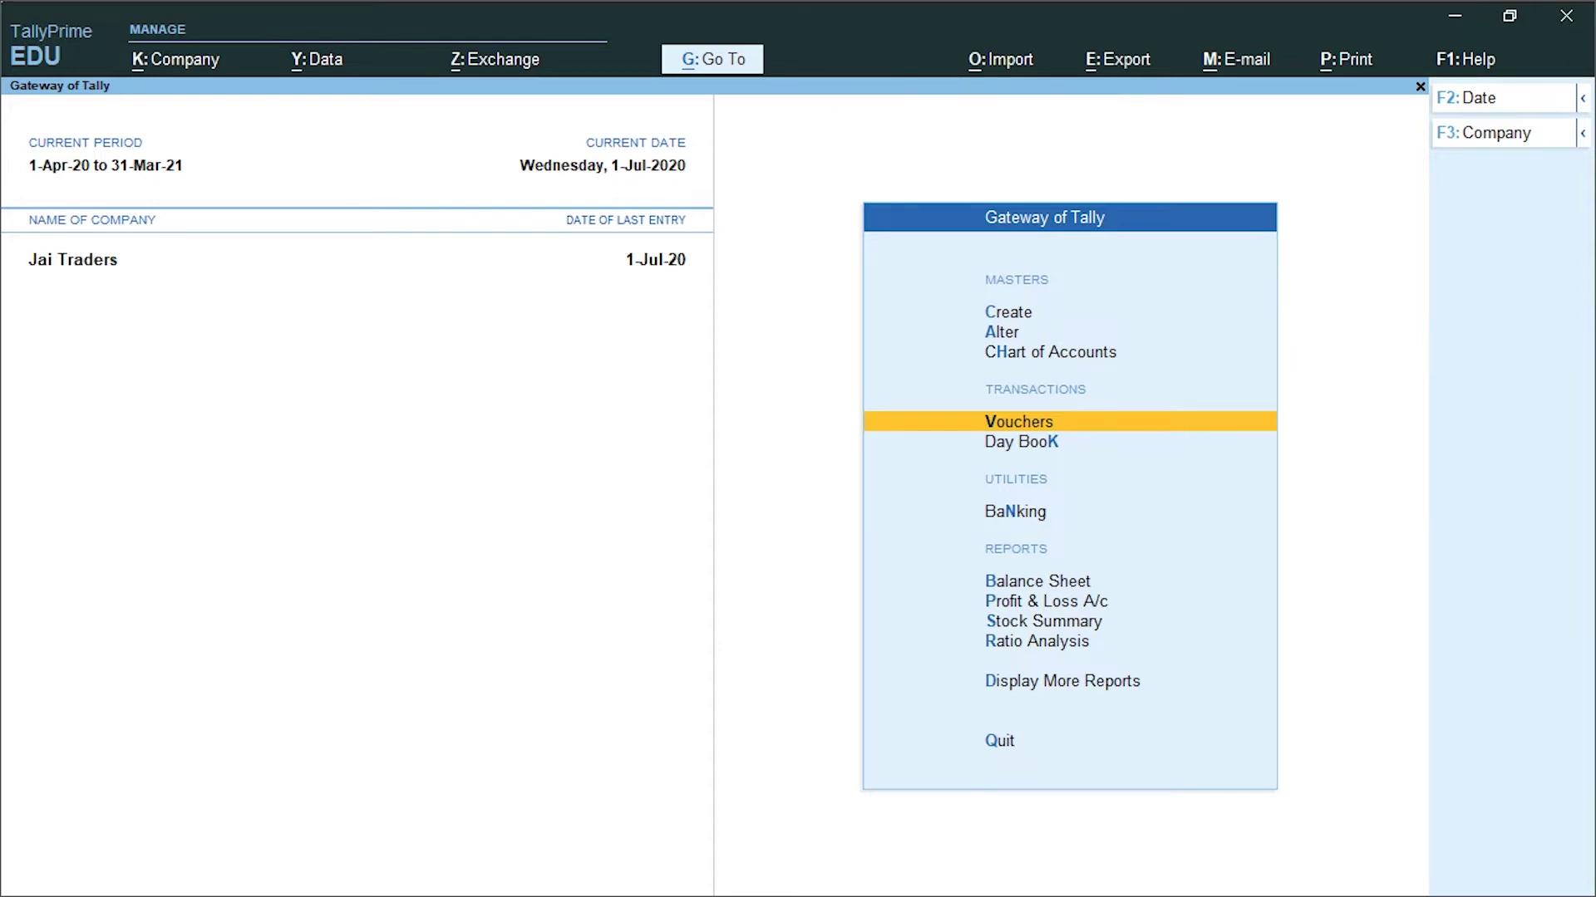
key("Return")
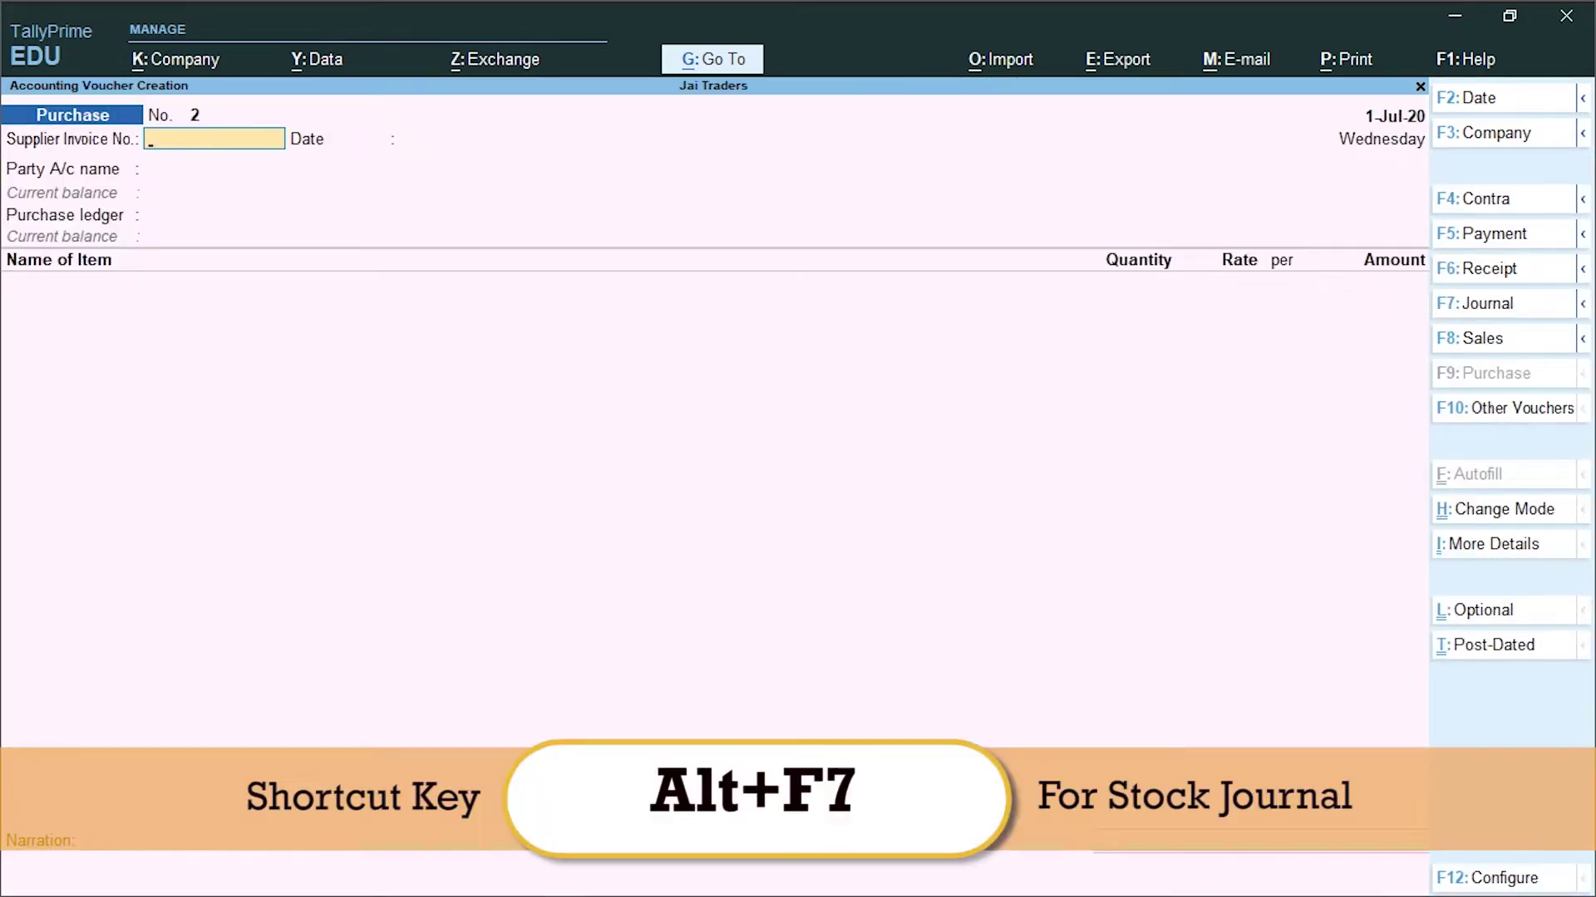
key("alt+F7")
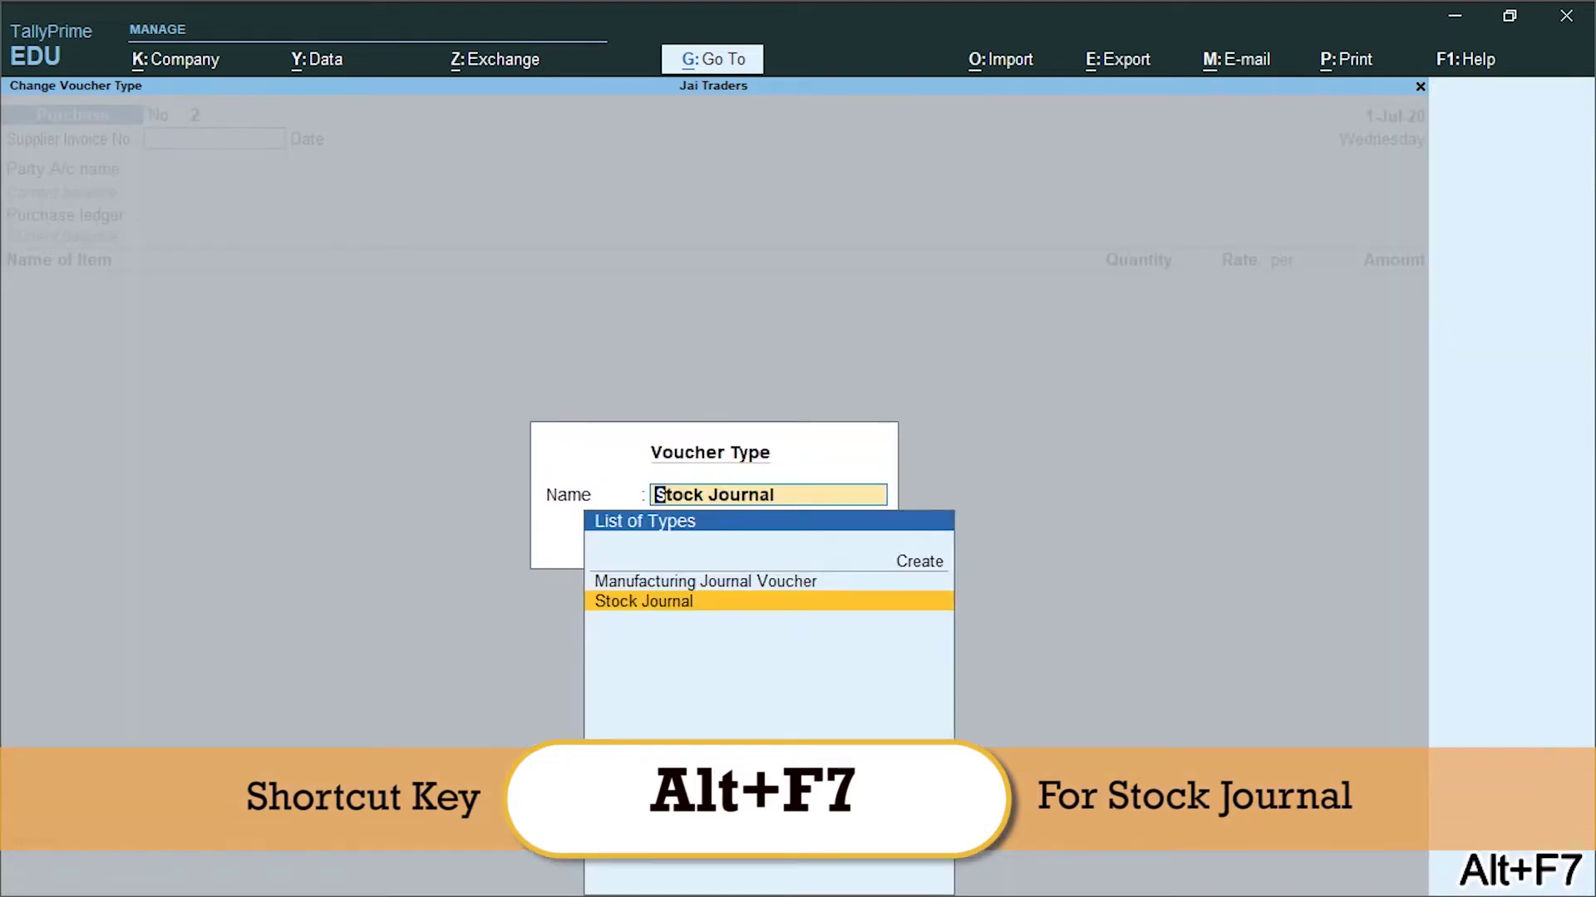
key("Up")
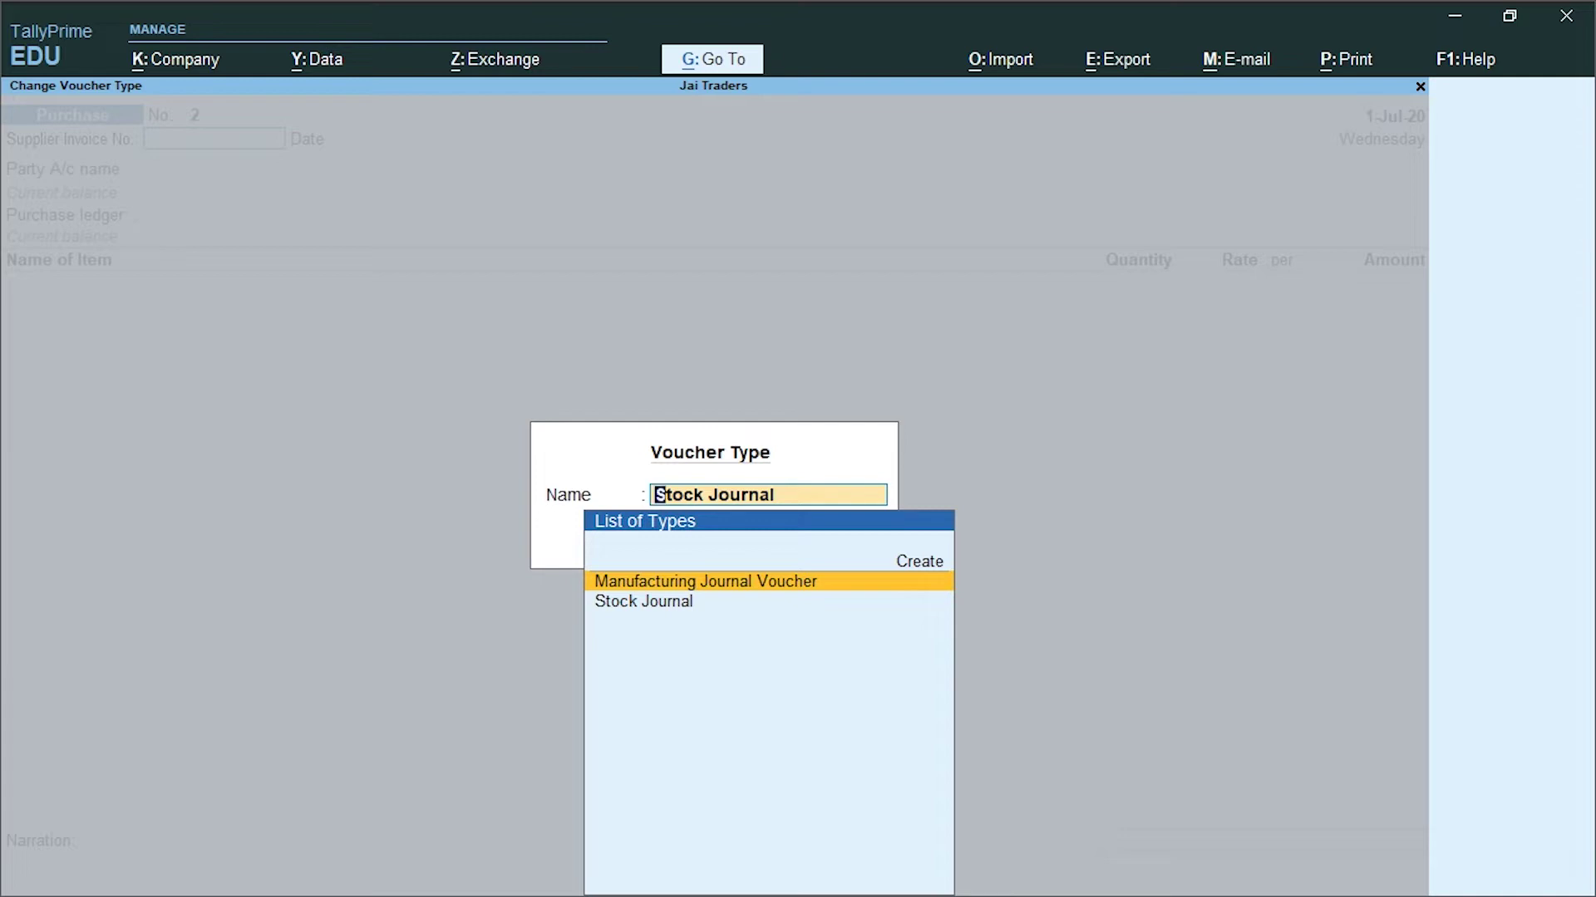
key("Return")
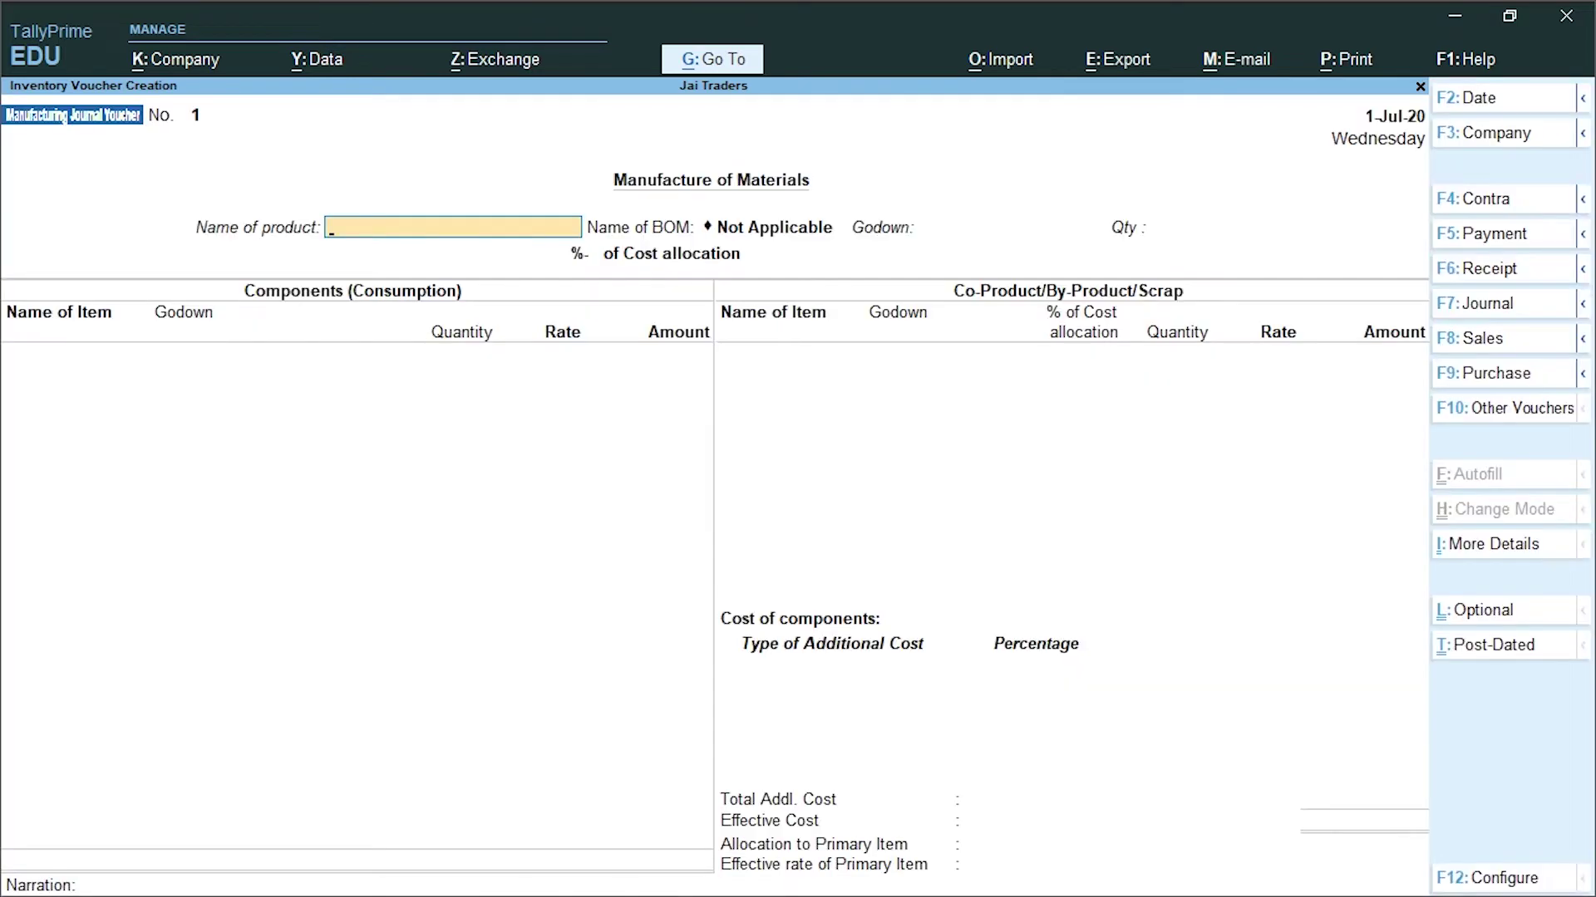
key("F2")
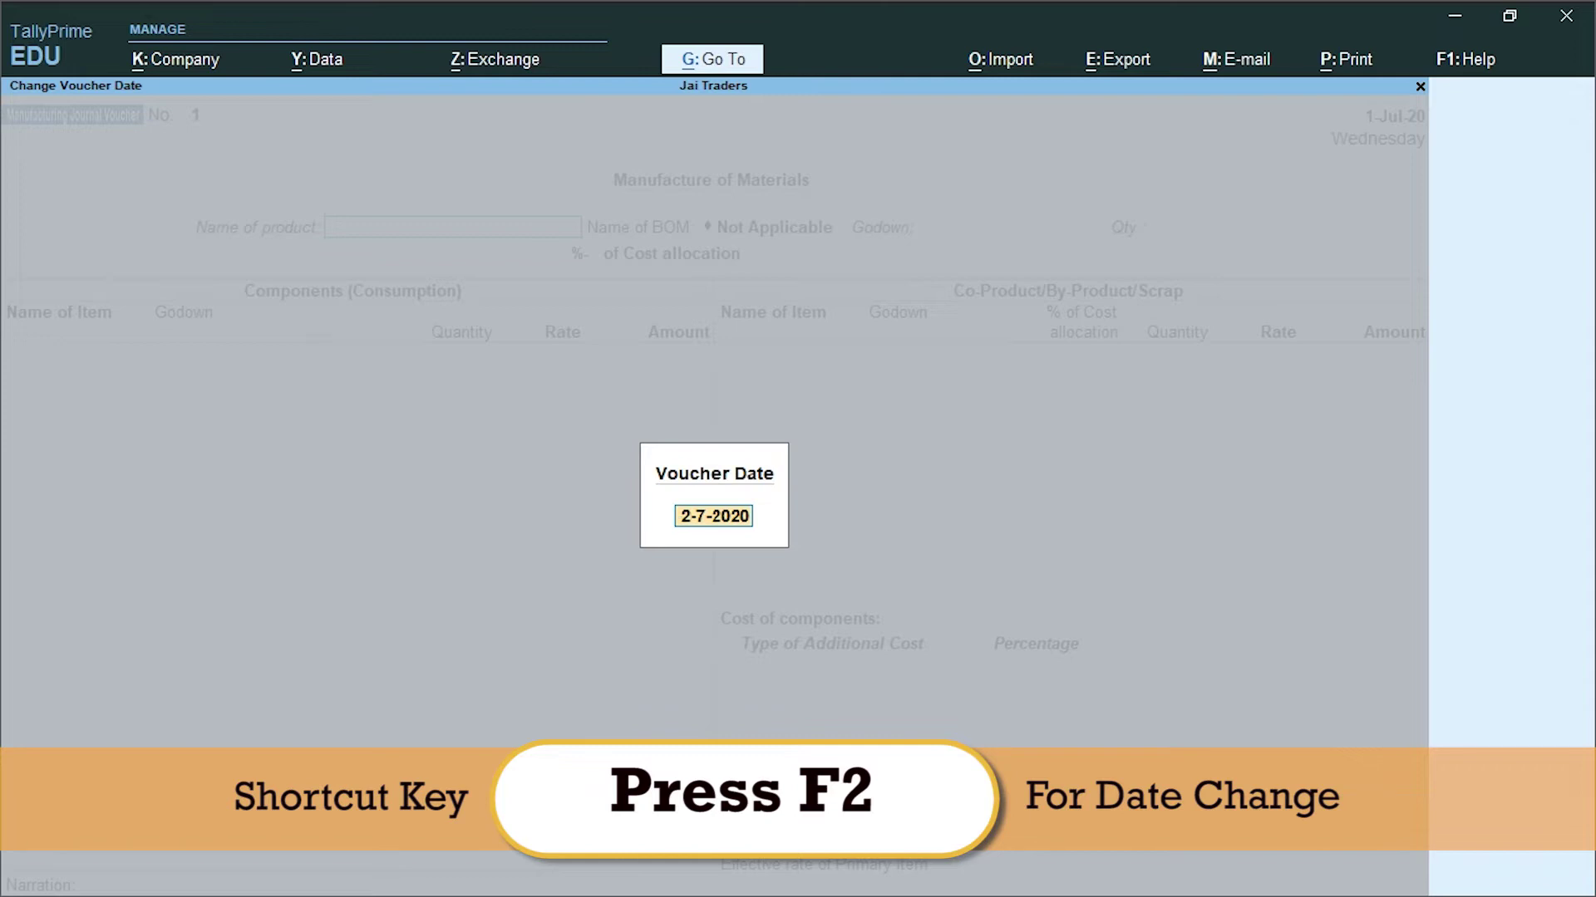
key("Return")
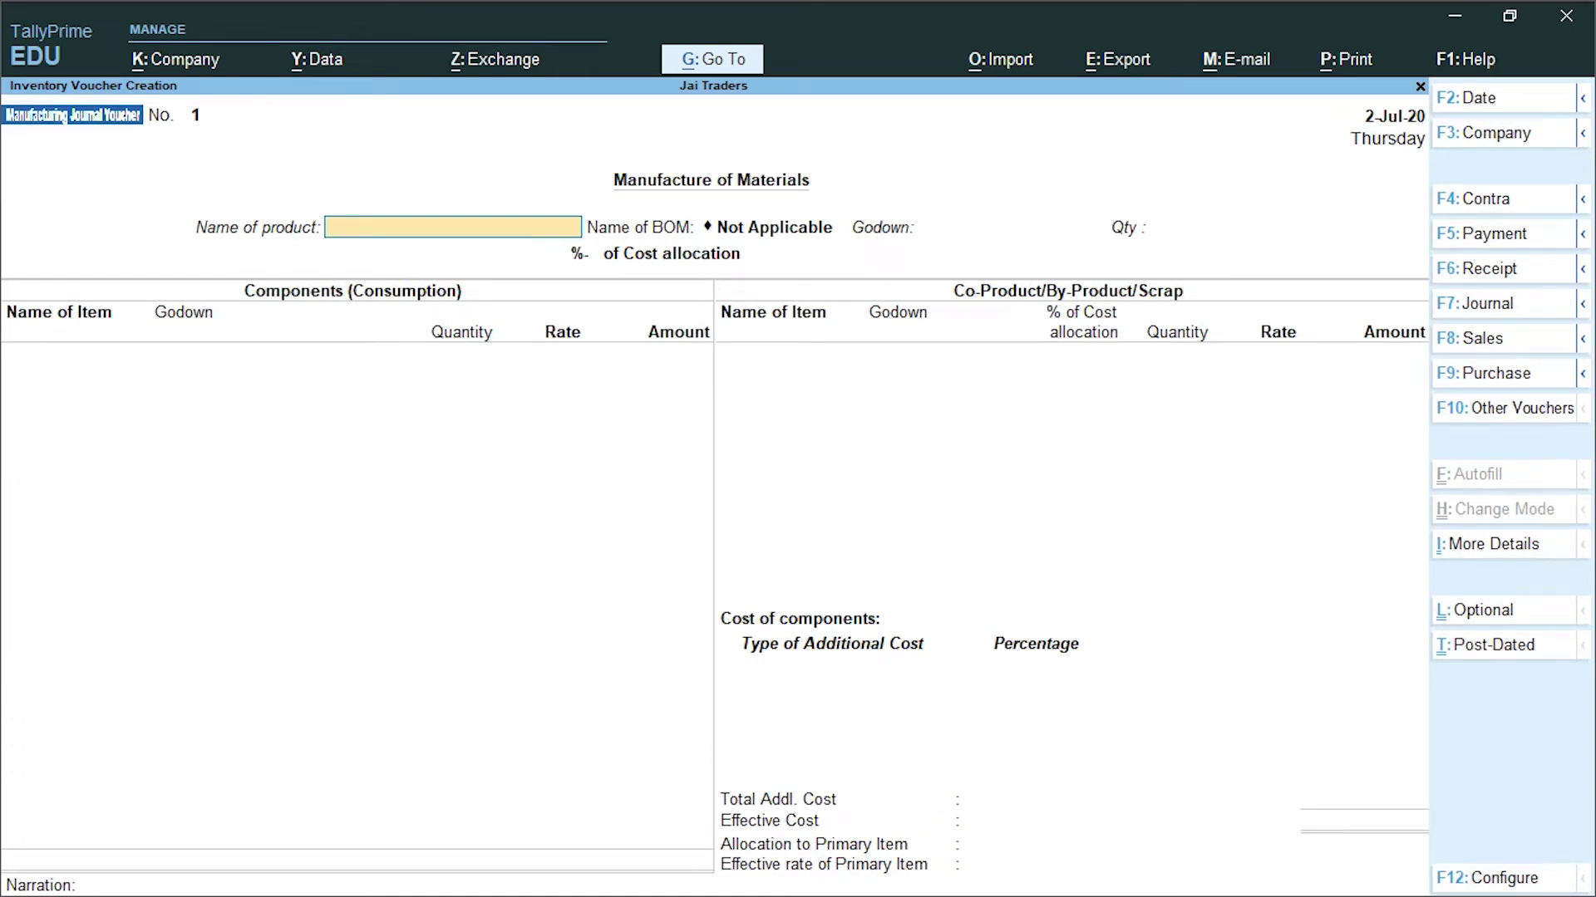
Enter Desktop as the product to manufacture with its Manufrcturing Desktop BOM, godown Delhi and a quantity of 200 nos
type("De")
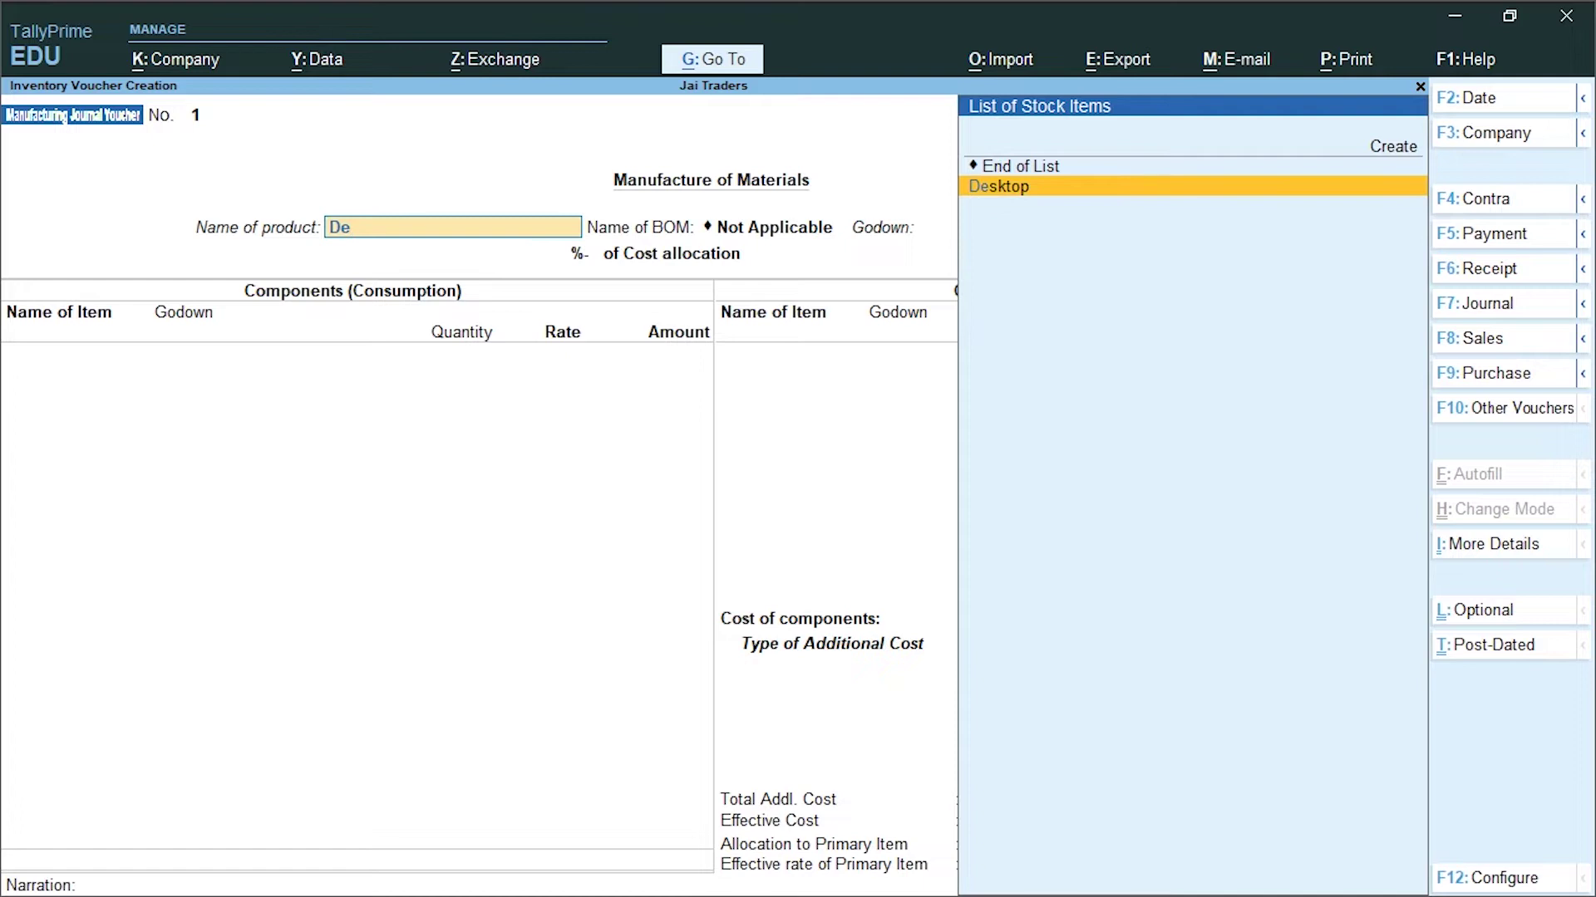
key("Return")
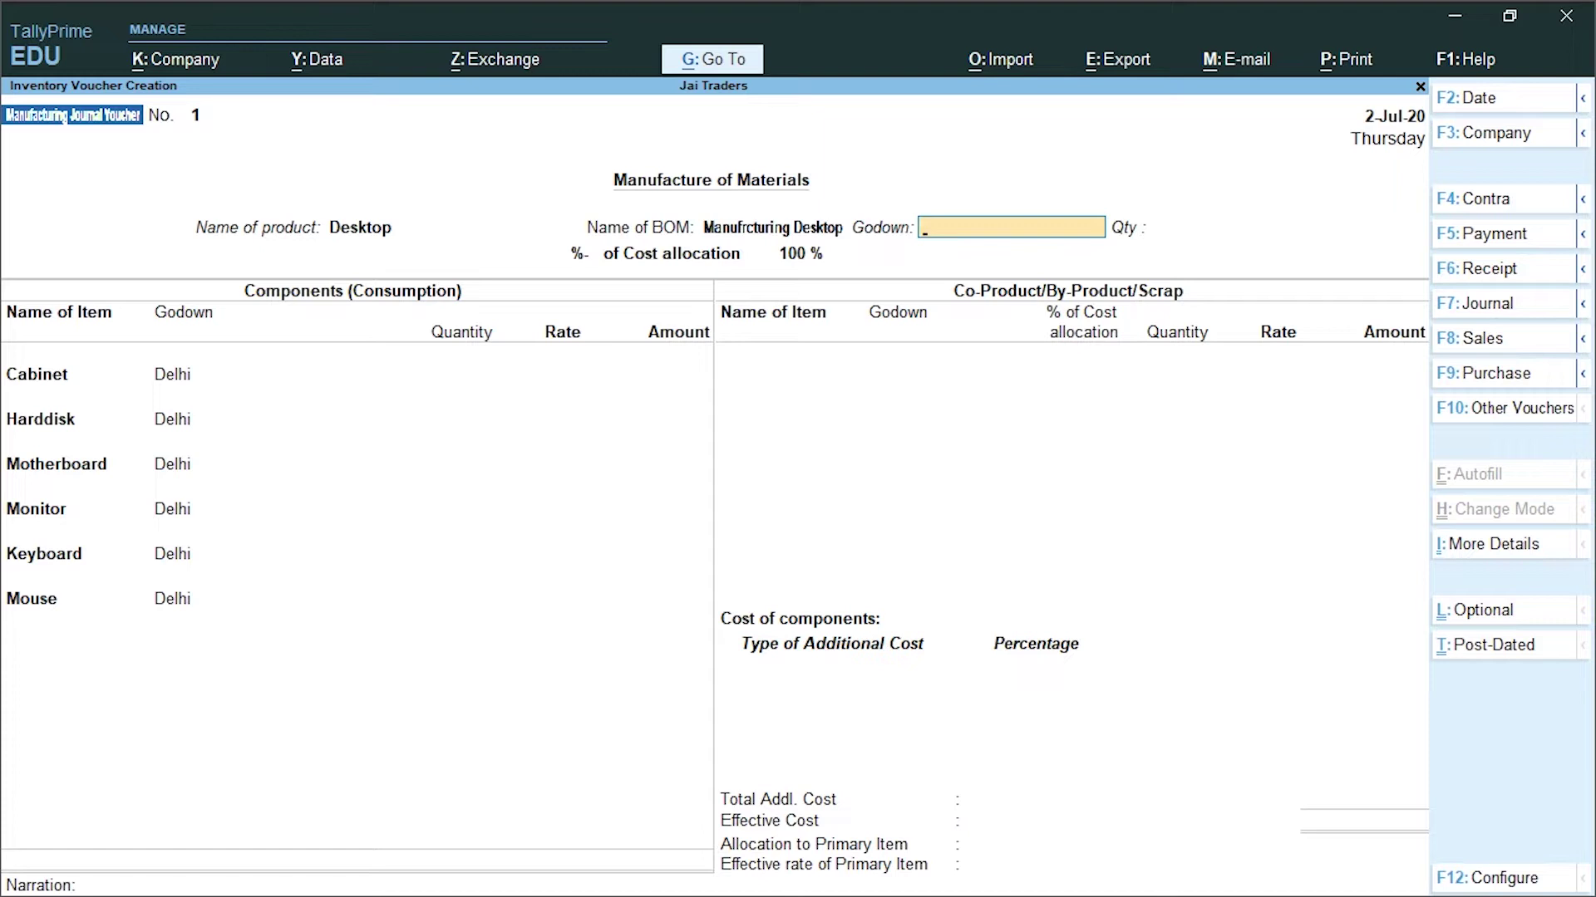
type("De")
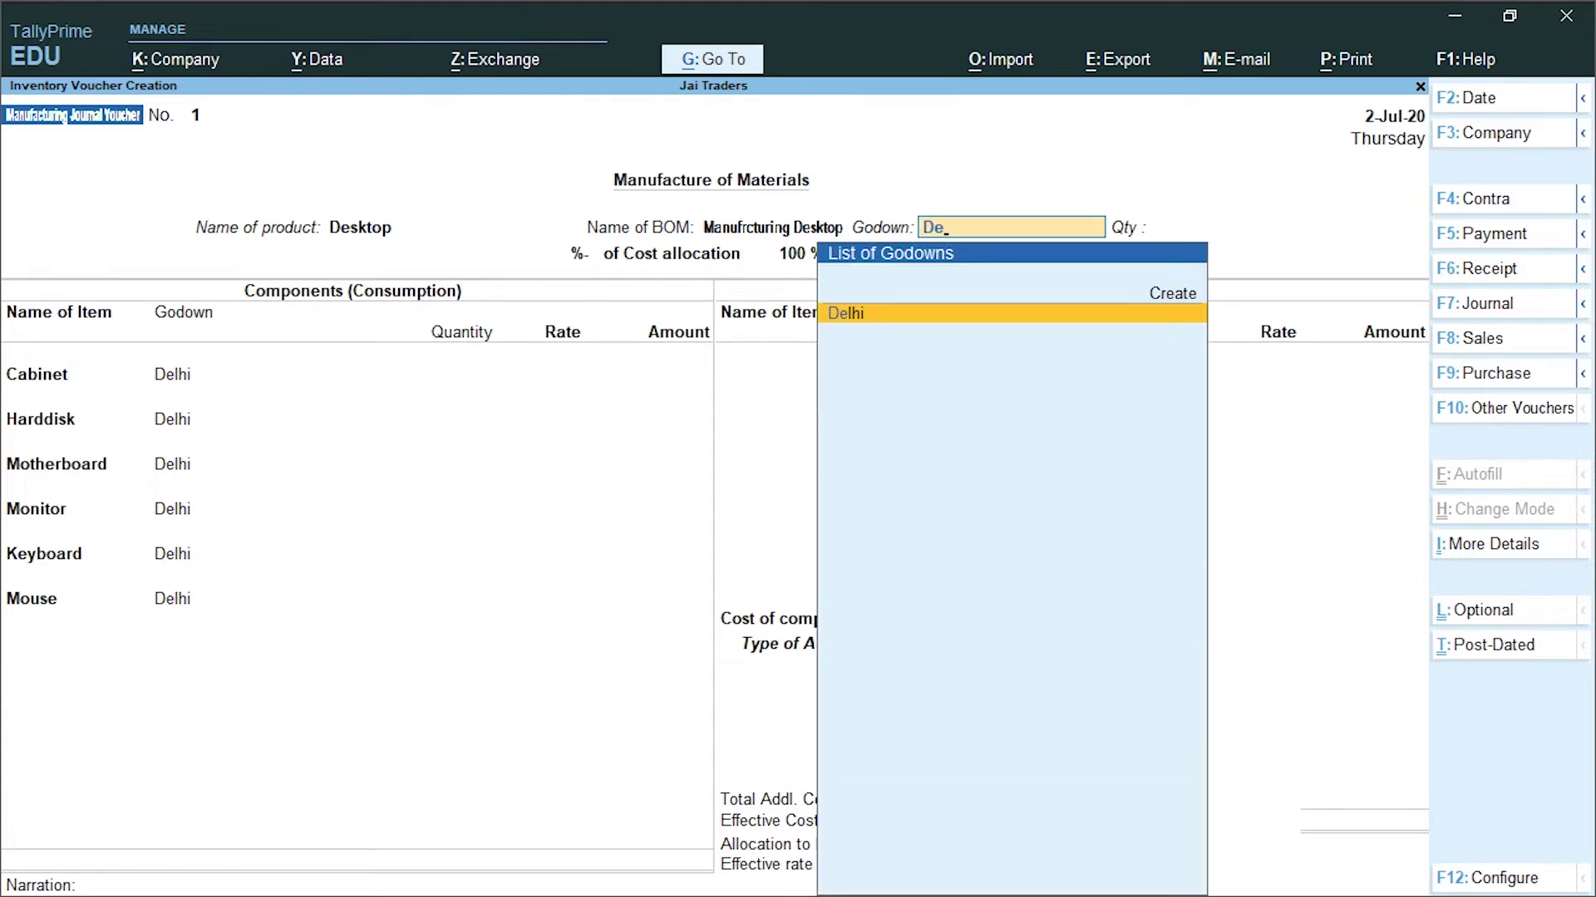
key("Return")
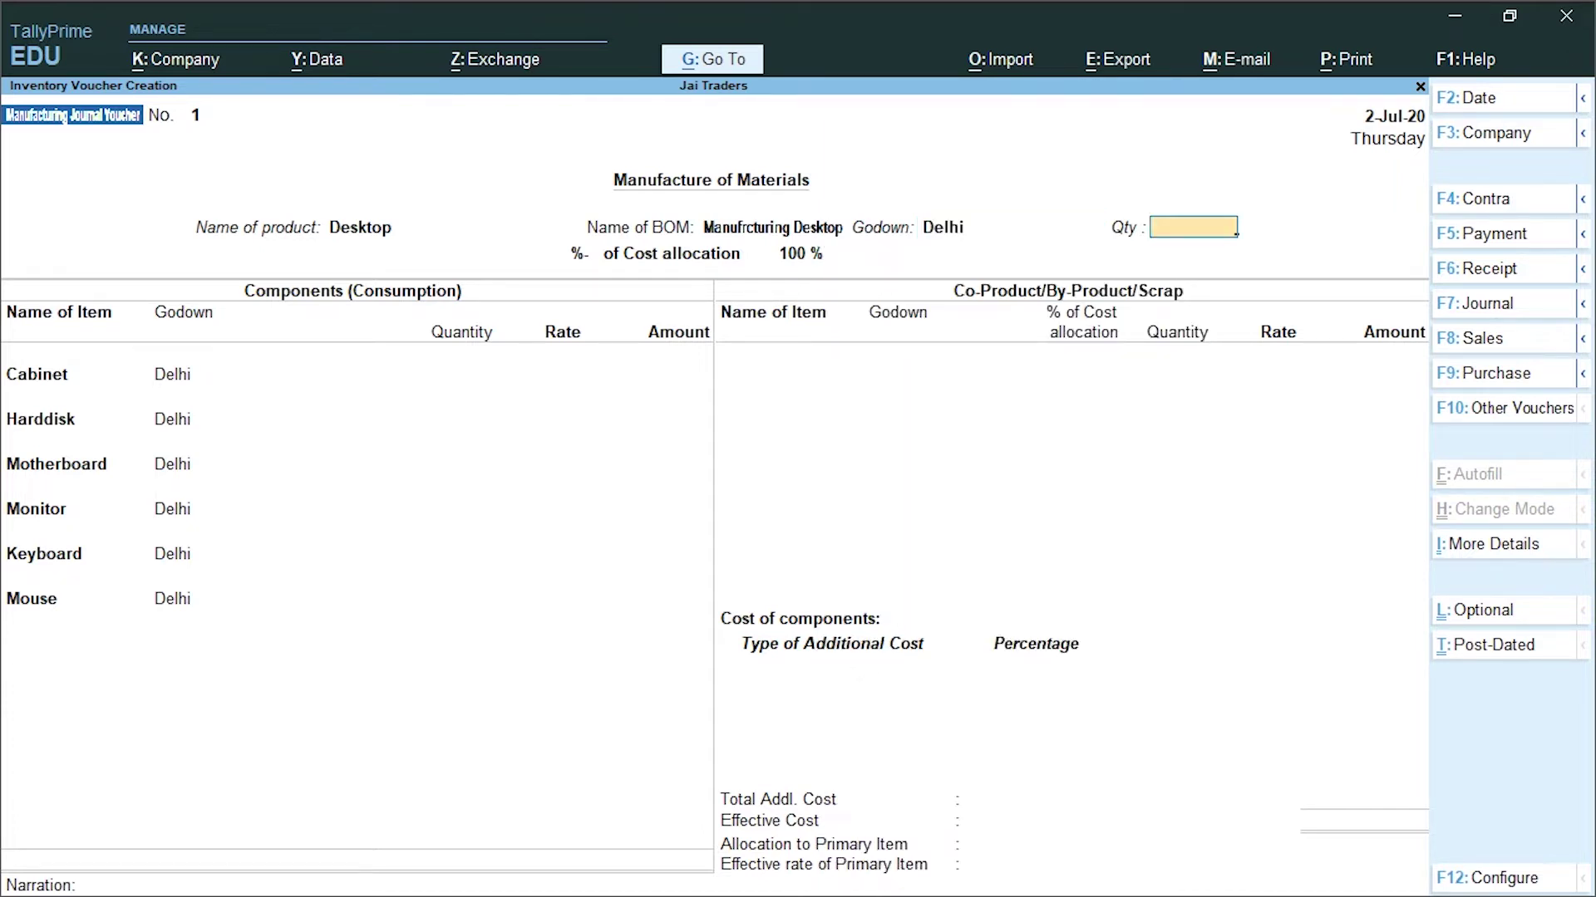
type("200")
key("Return")
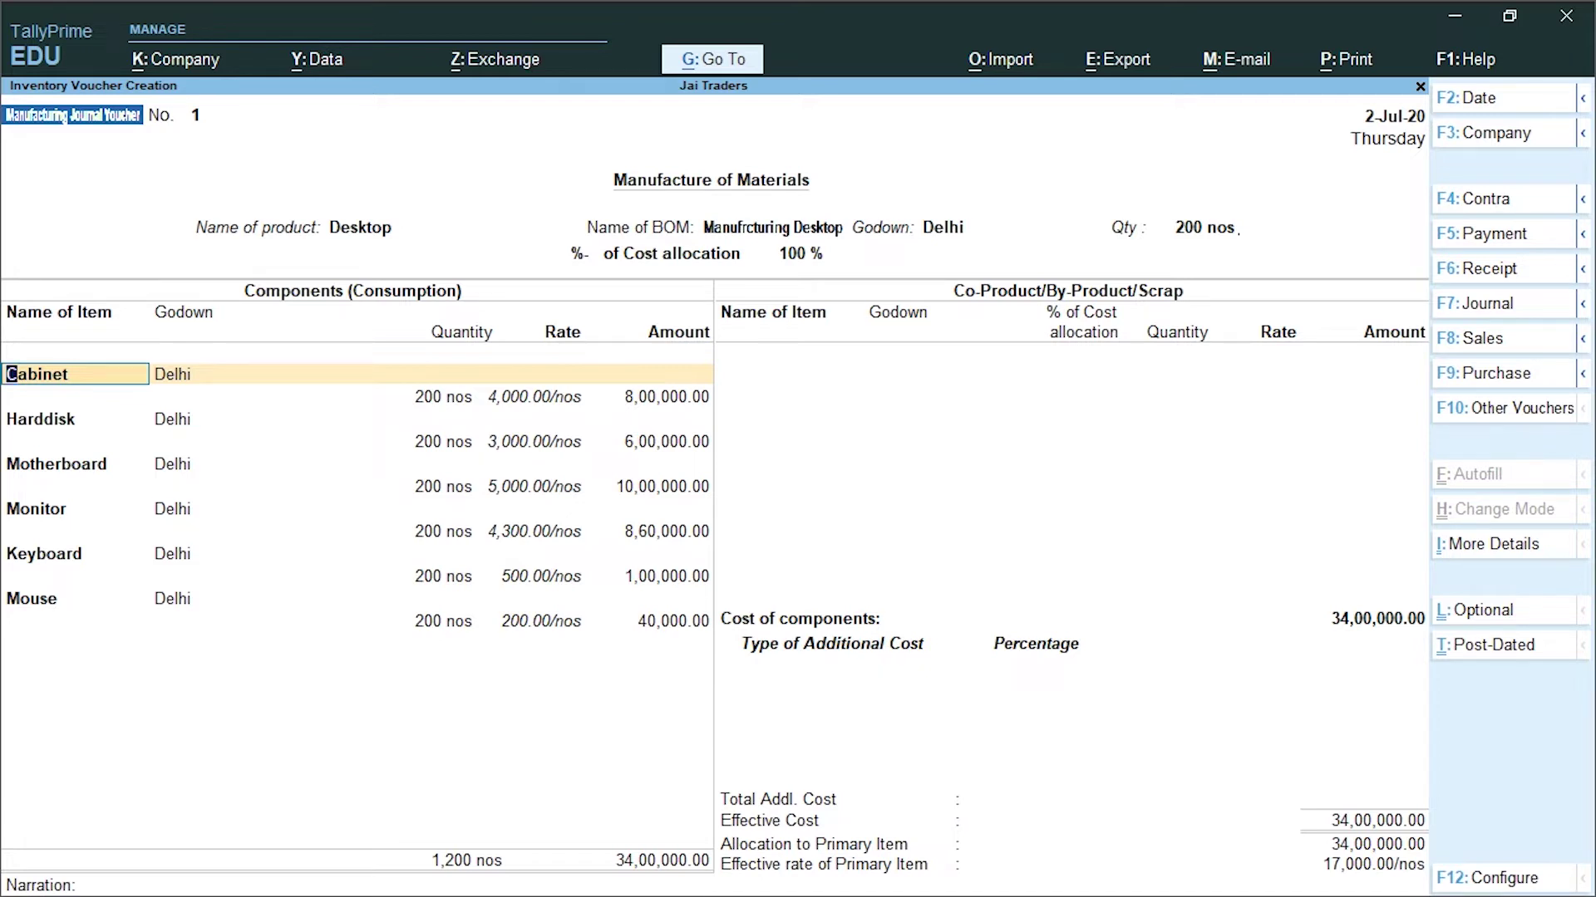
Keep the listed Desktop components, leave by-products, additional costs and narration empty, and save the manufacturing voucher
key("Return")
key("Return")
key("Return")
key("Return")
key("Return")
key("Return")
key("Return")
key("Return")
key("Return")
key("Return")
key("Return")
key("Return")
key("Return")
key("Return")
key("Return")
key("Return")
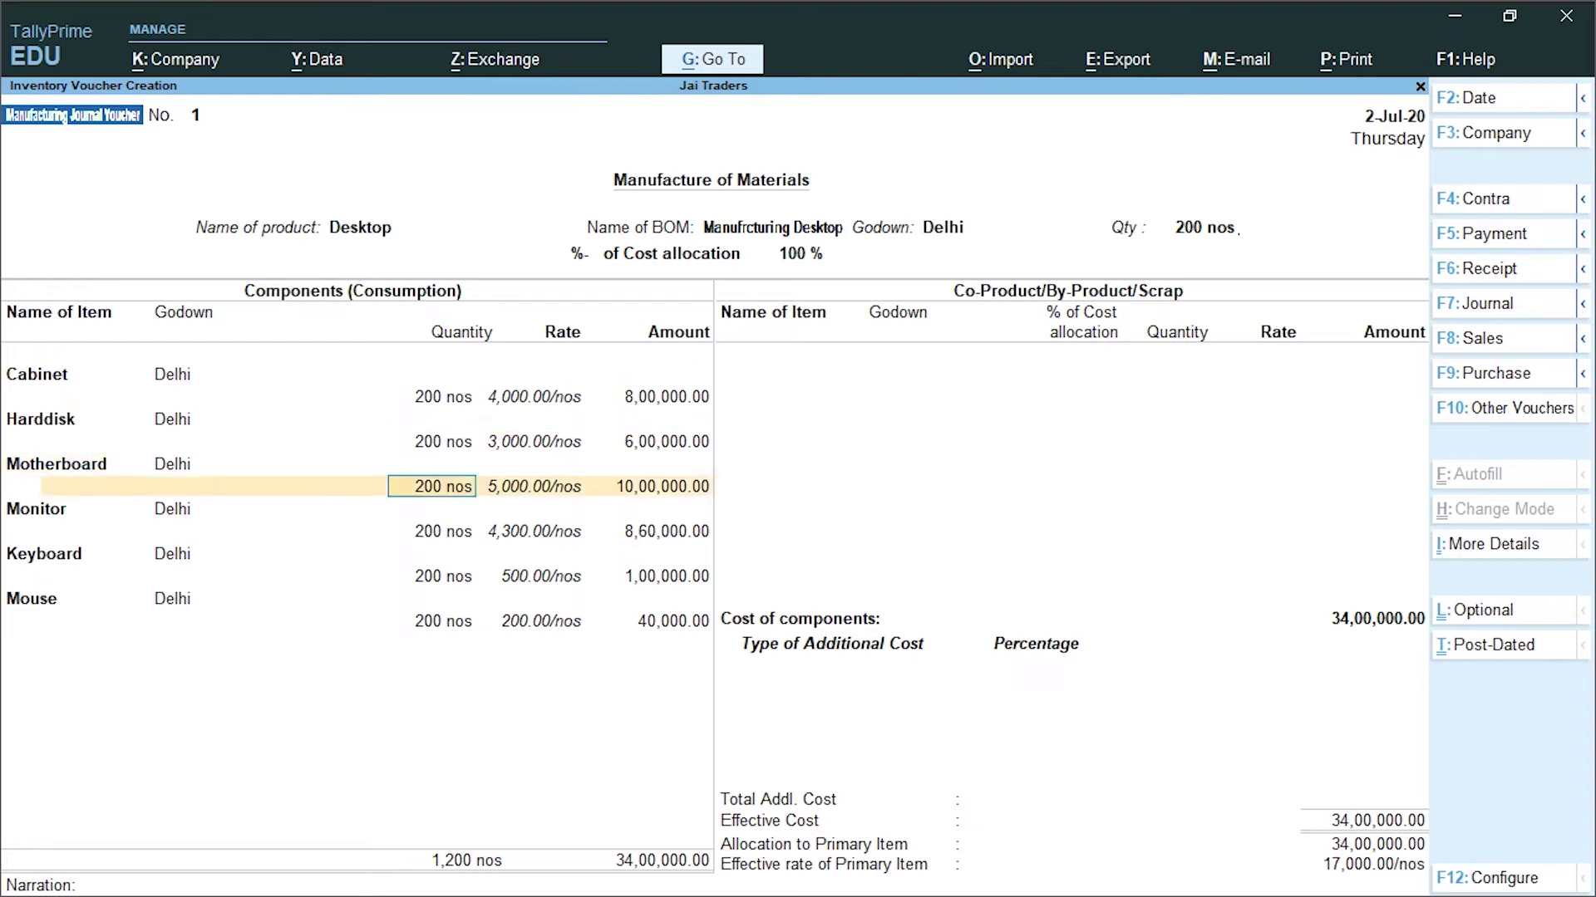
key("Return")
key("Return")
key("Return")
key("Return")
key("Return")
key("Return")
key("Return")
key("Return")
key("Return")
key("Return")
key("Return")
key("Return")
key("Return")
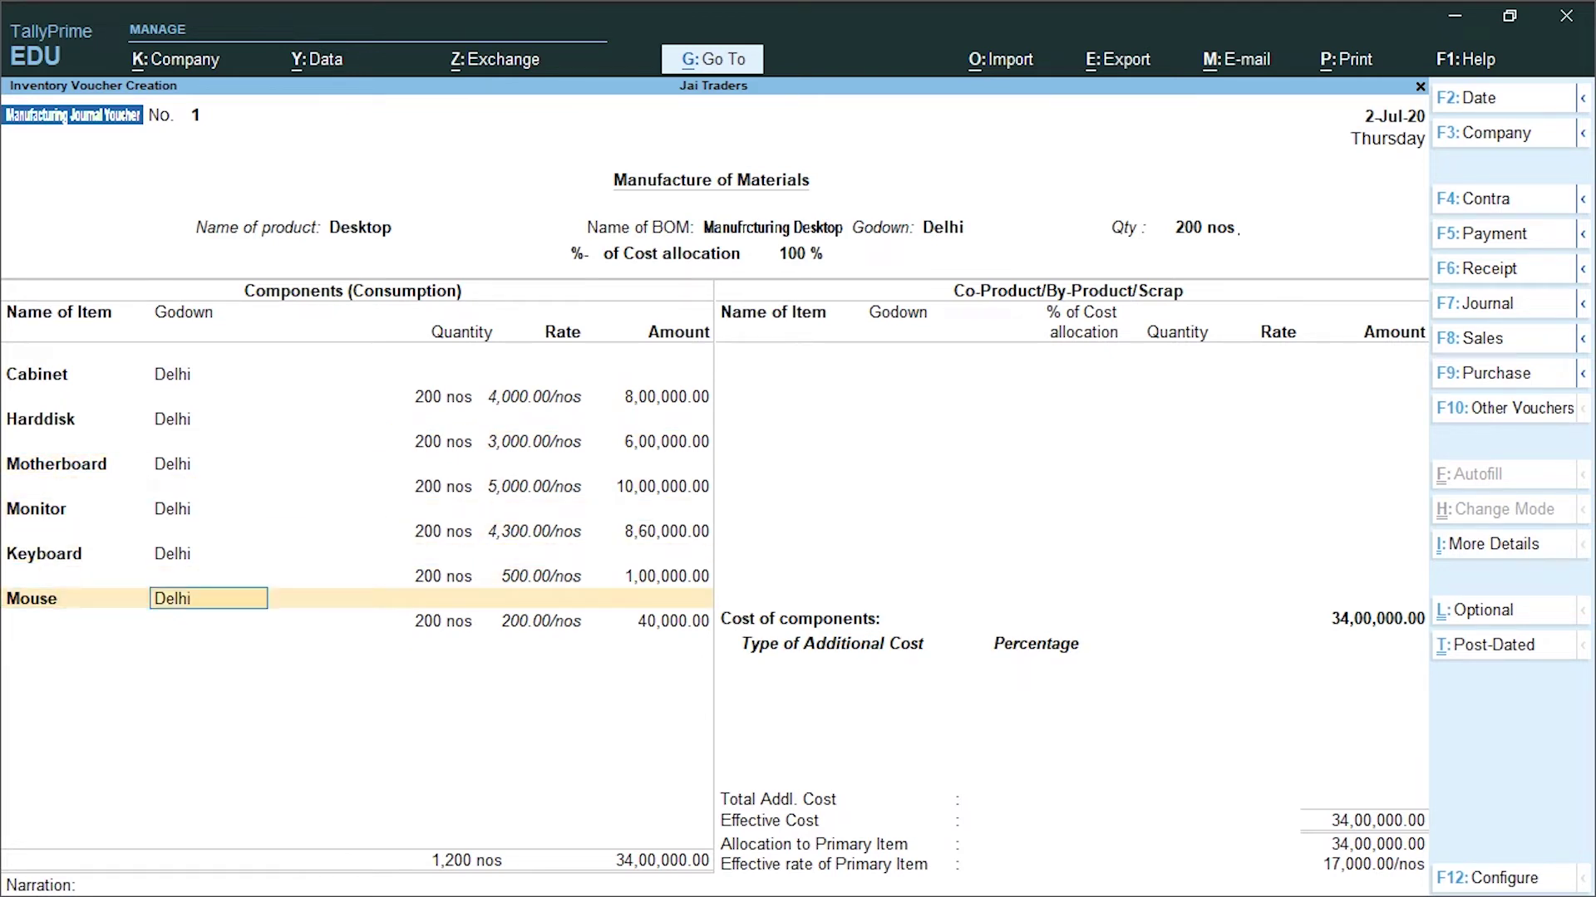
key("Return")
key("Return")
key("Return")
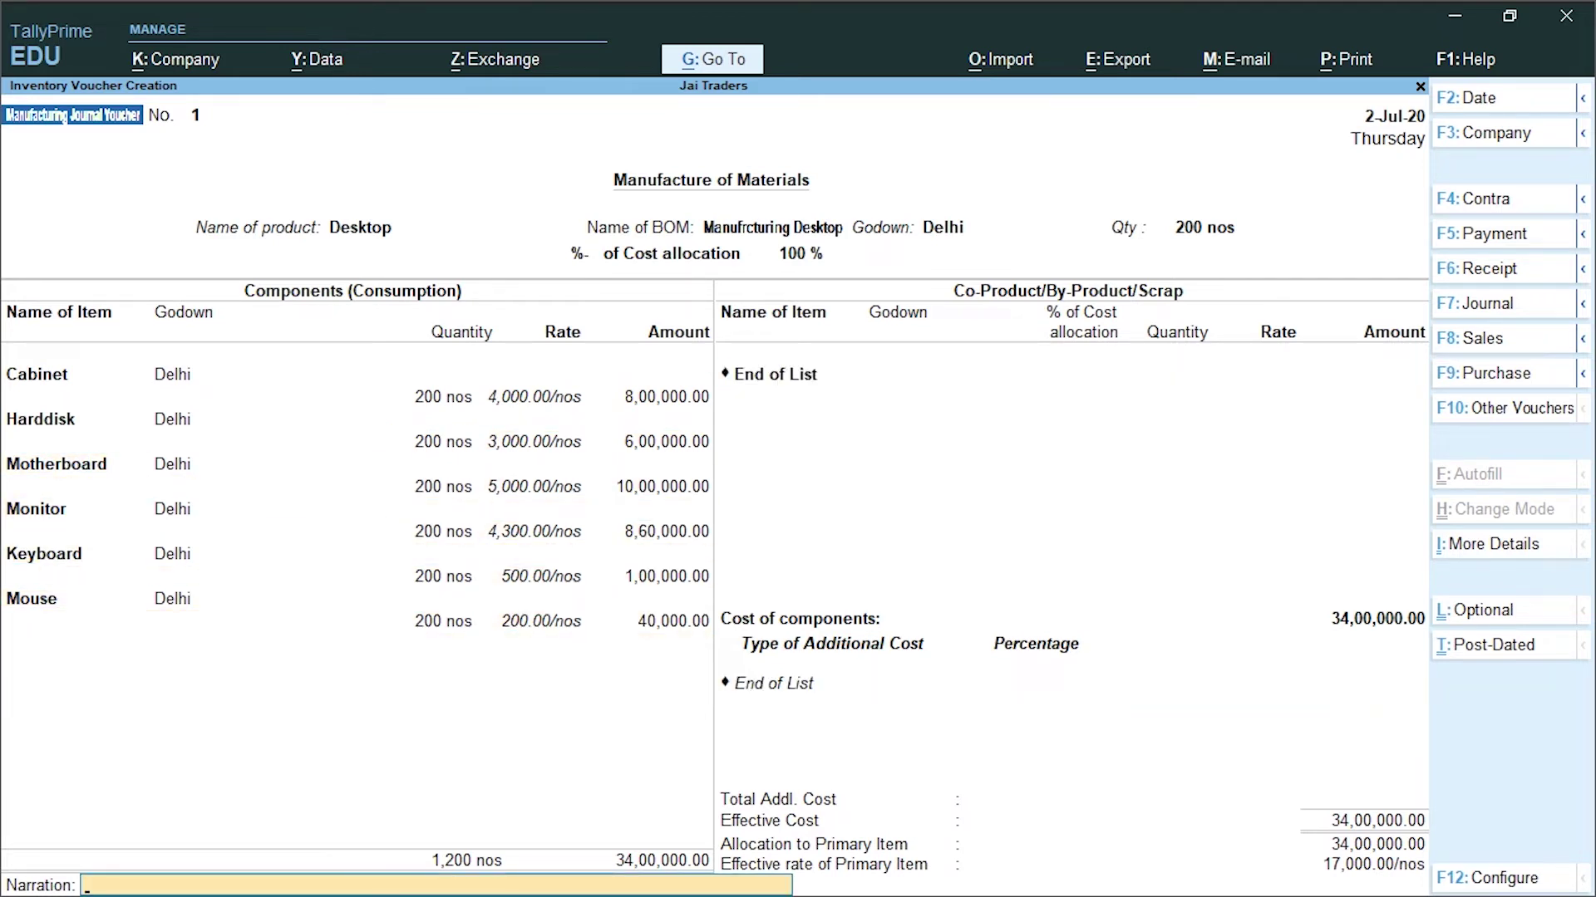
key("Return")
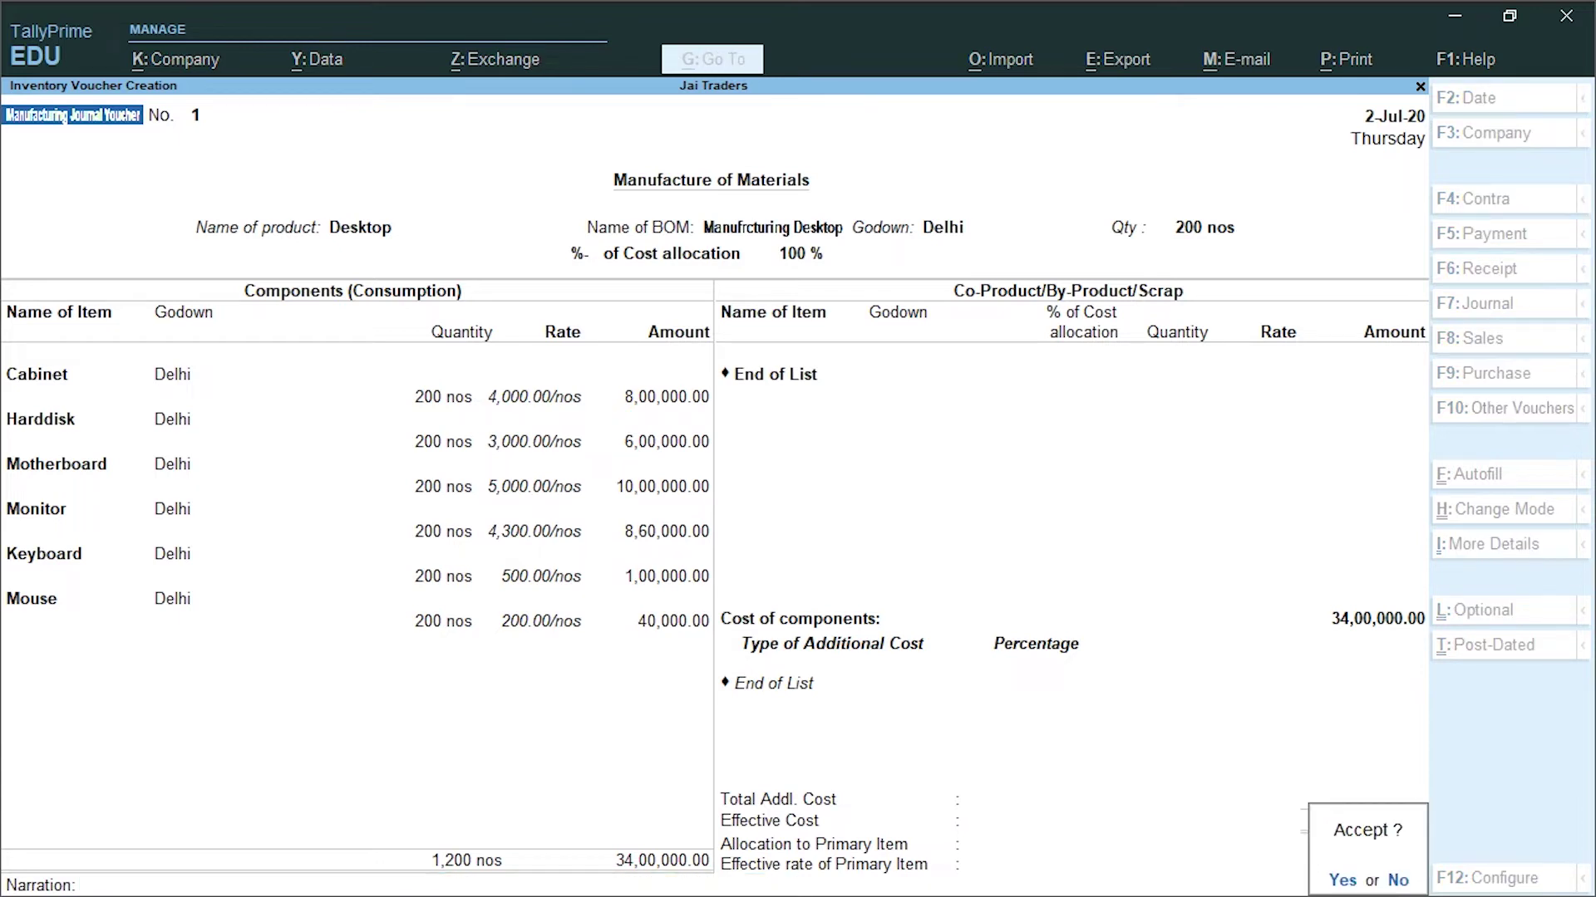
key("Return")
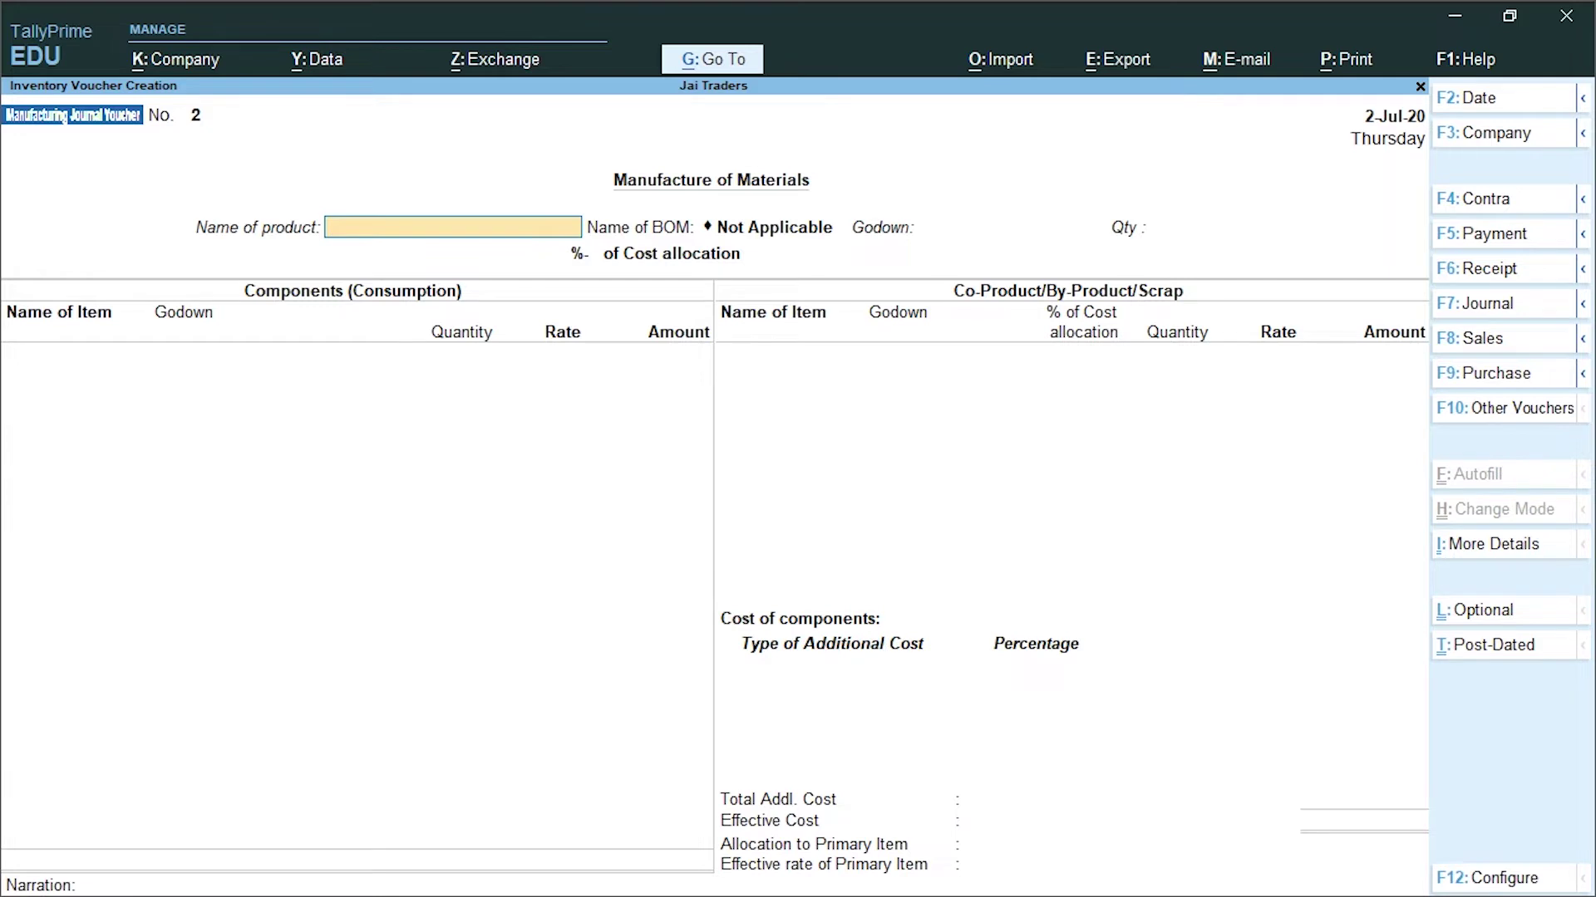
Enter Laptop as the product of the new manufacturing voucher with its Manufrcturing Laptop BOM, godown Mumbai and a quantity of 50 nos
type("La")
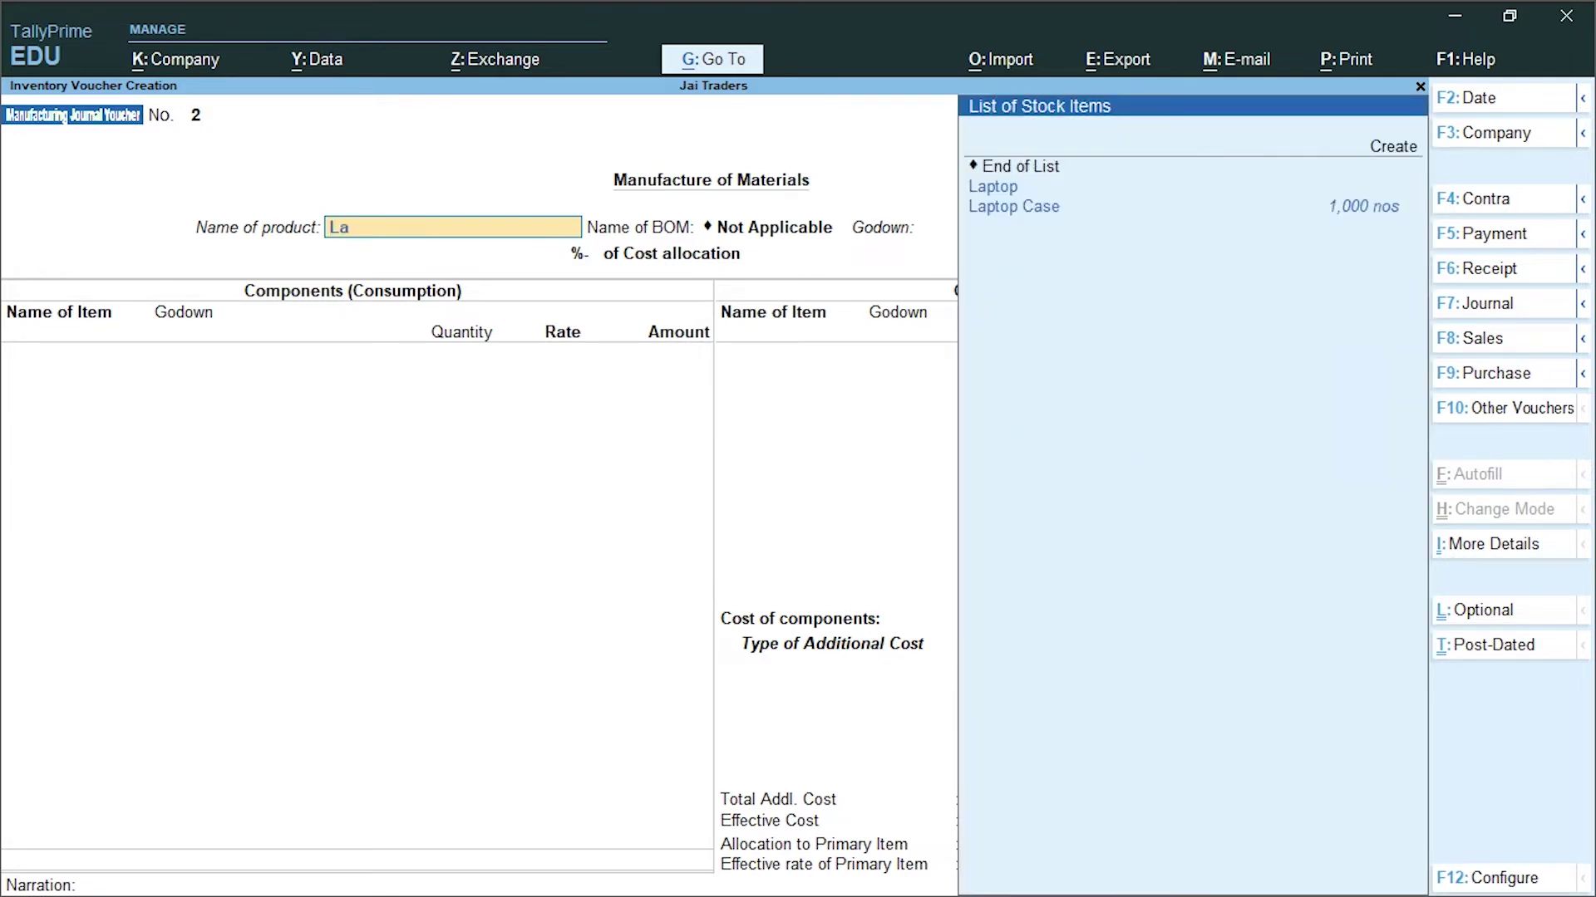
key("Return")
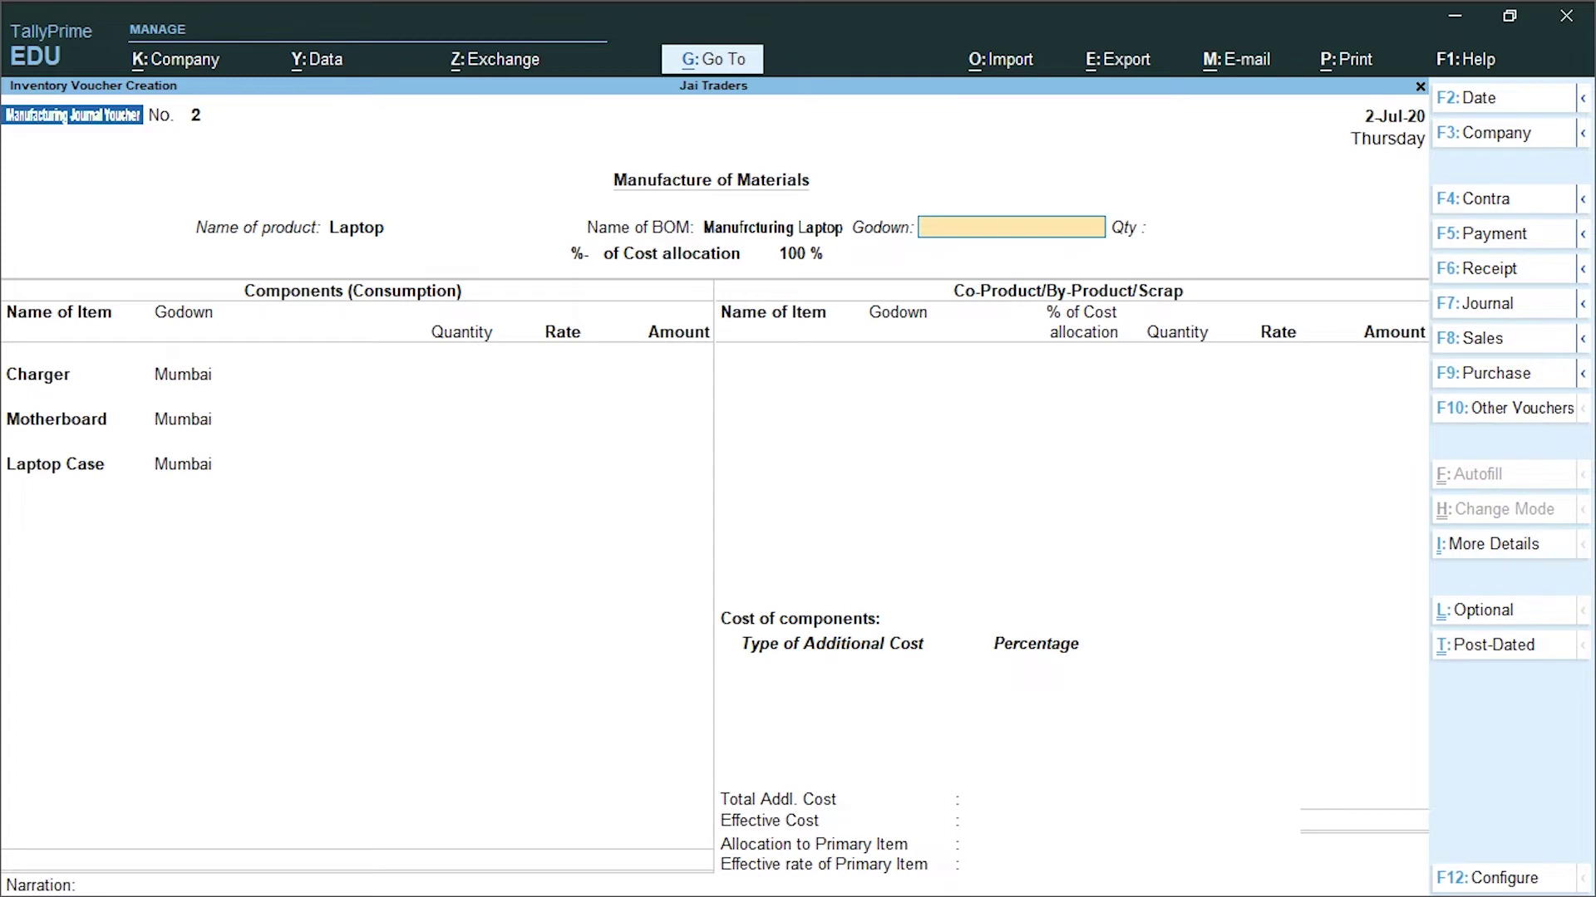
type("Mu")
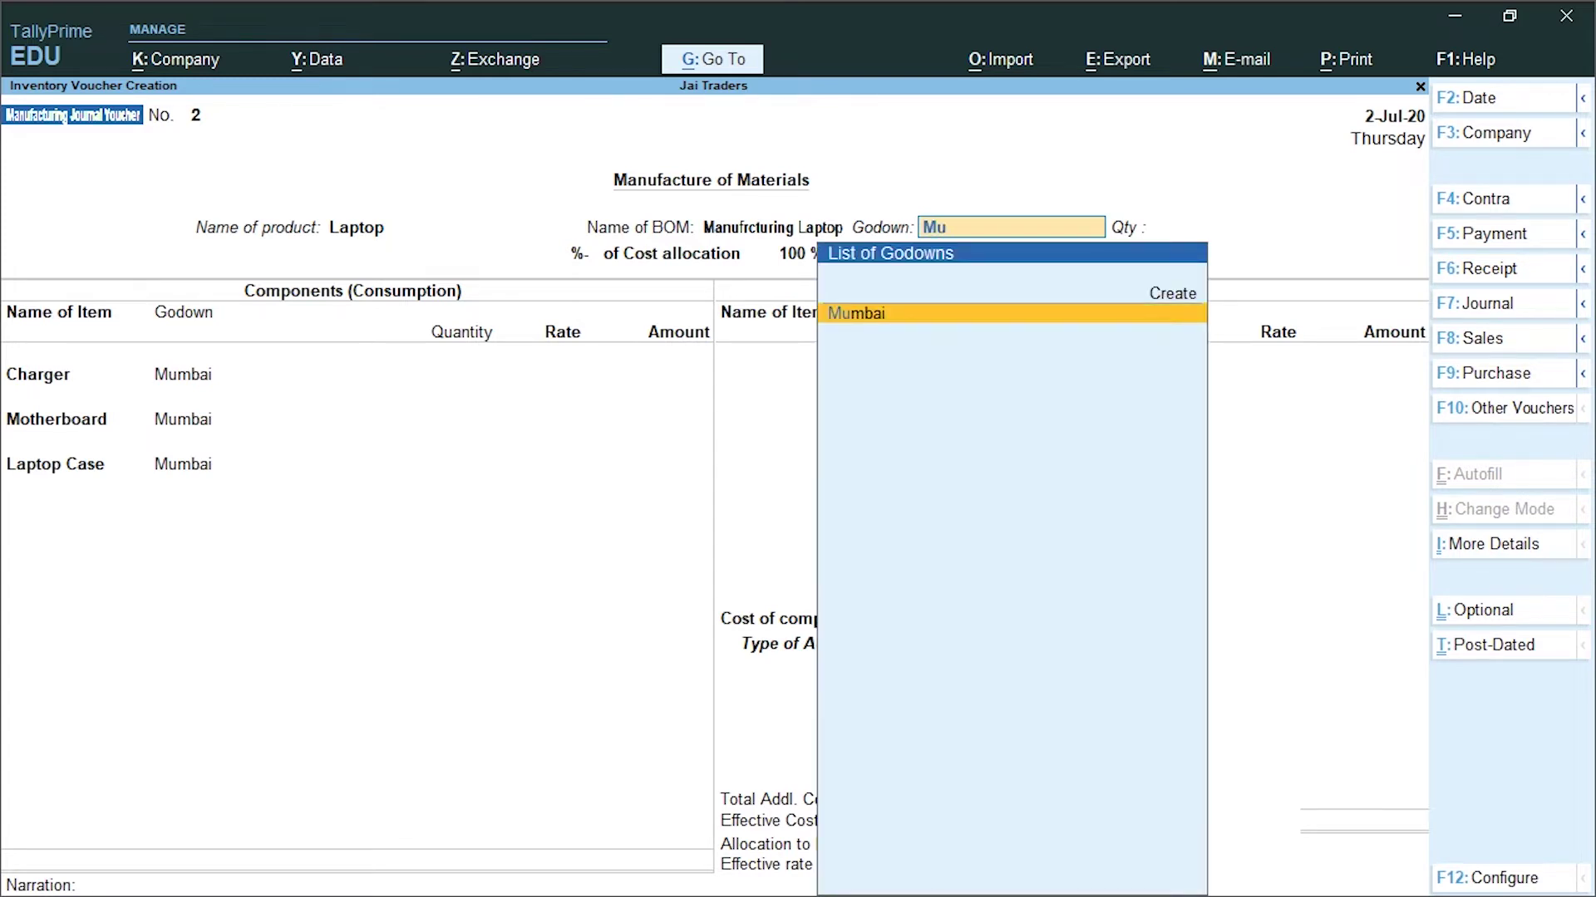
key("Return")
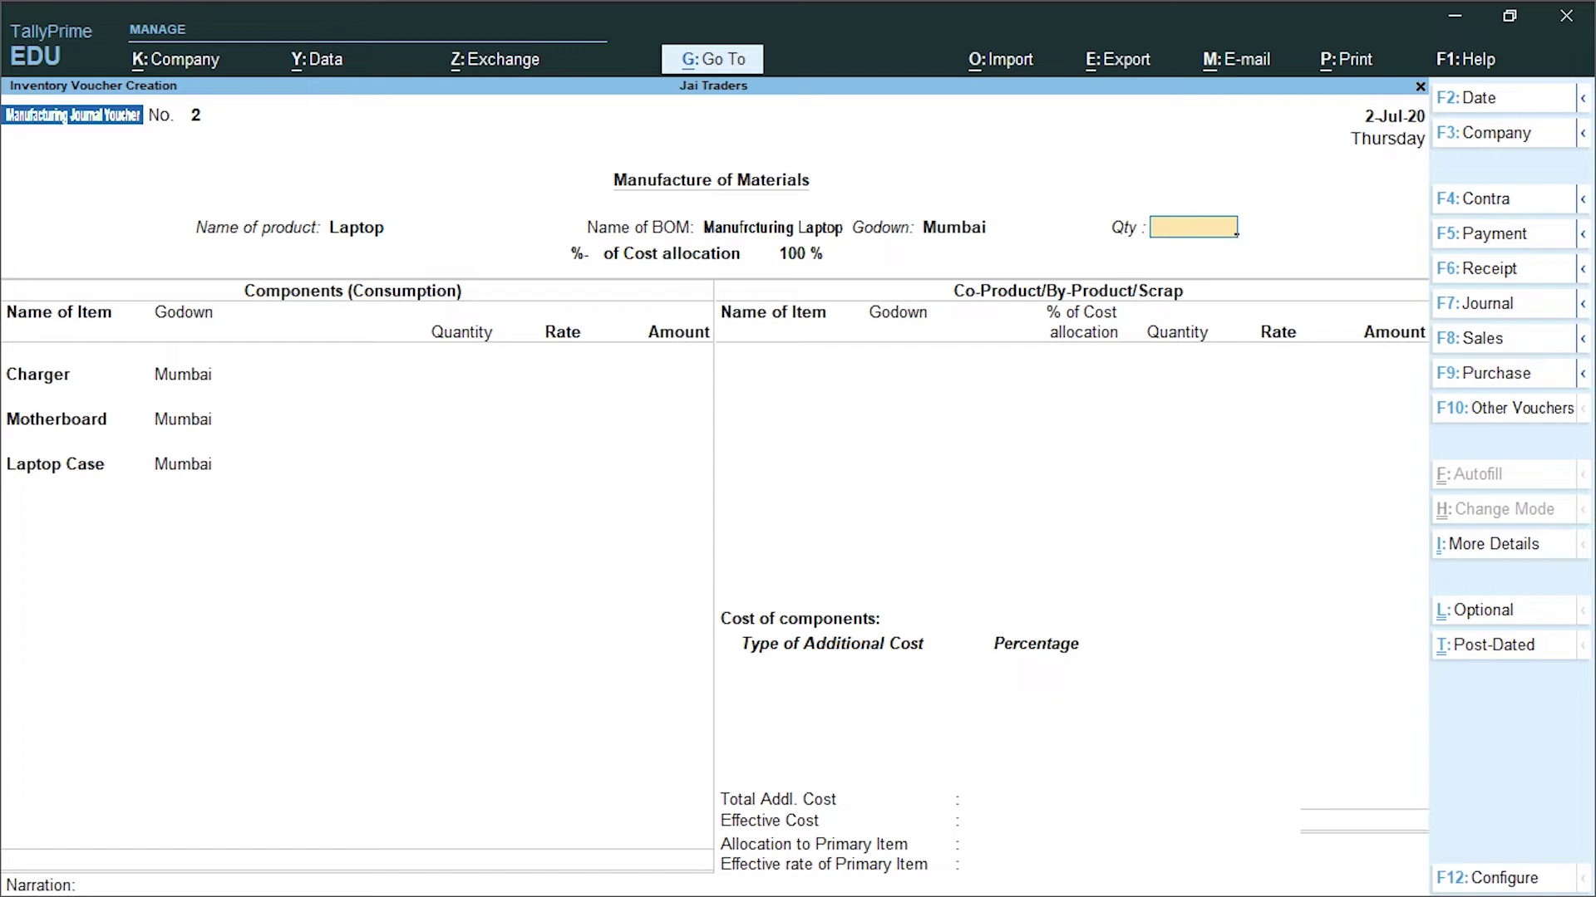
type("50")
key("Return")
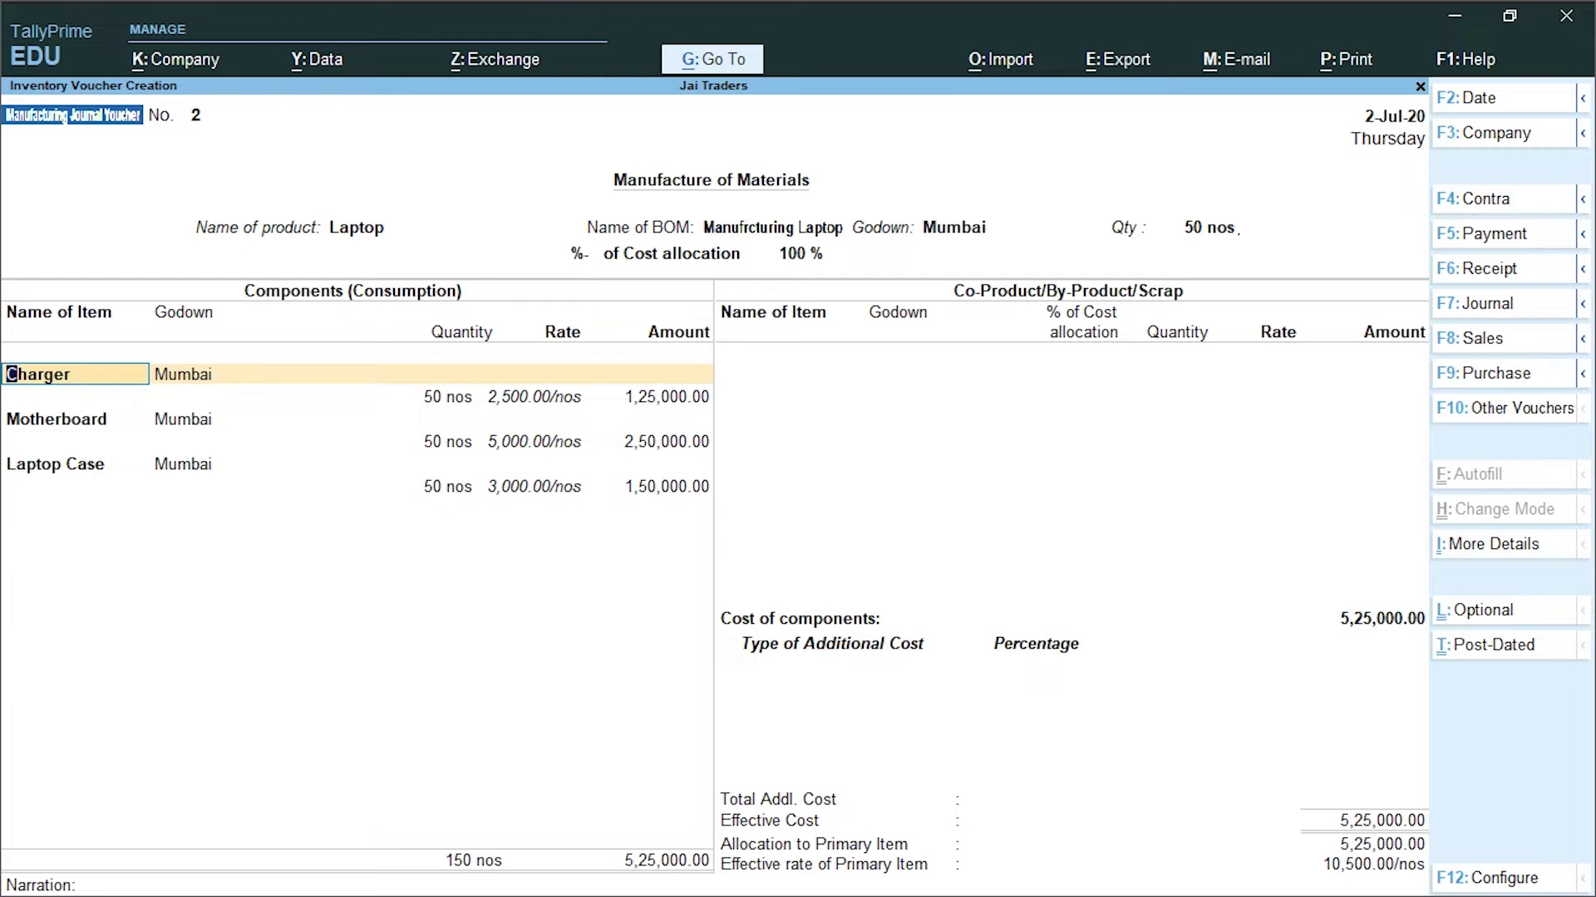
Accept the listed Laptop components without by-products or additional costs, save the voucher, and leave voucher entry
key("Return")
key("Return")
key("Return")
key("Return")
key("Return")
key("Return")
key("Return")
key("Return")
key("Return")
key("Return")
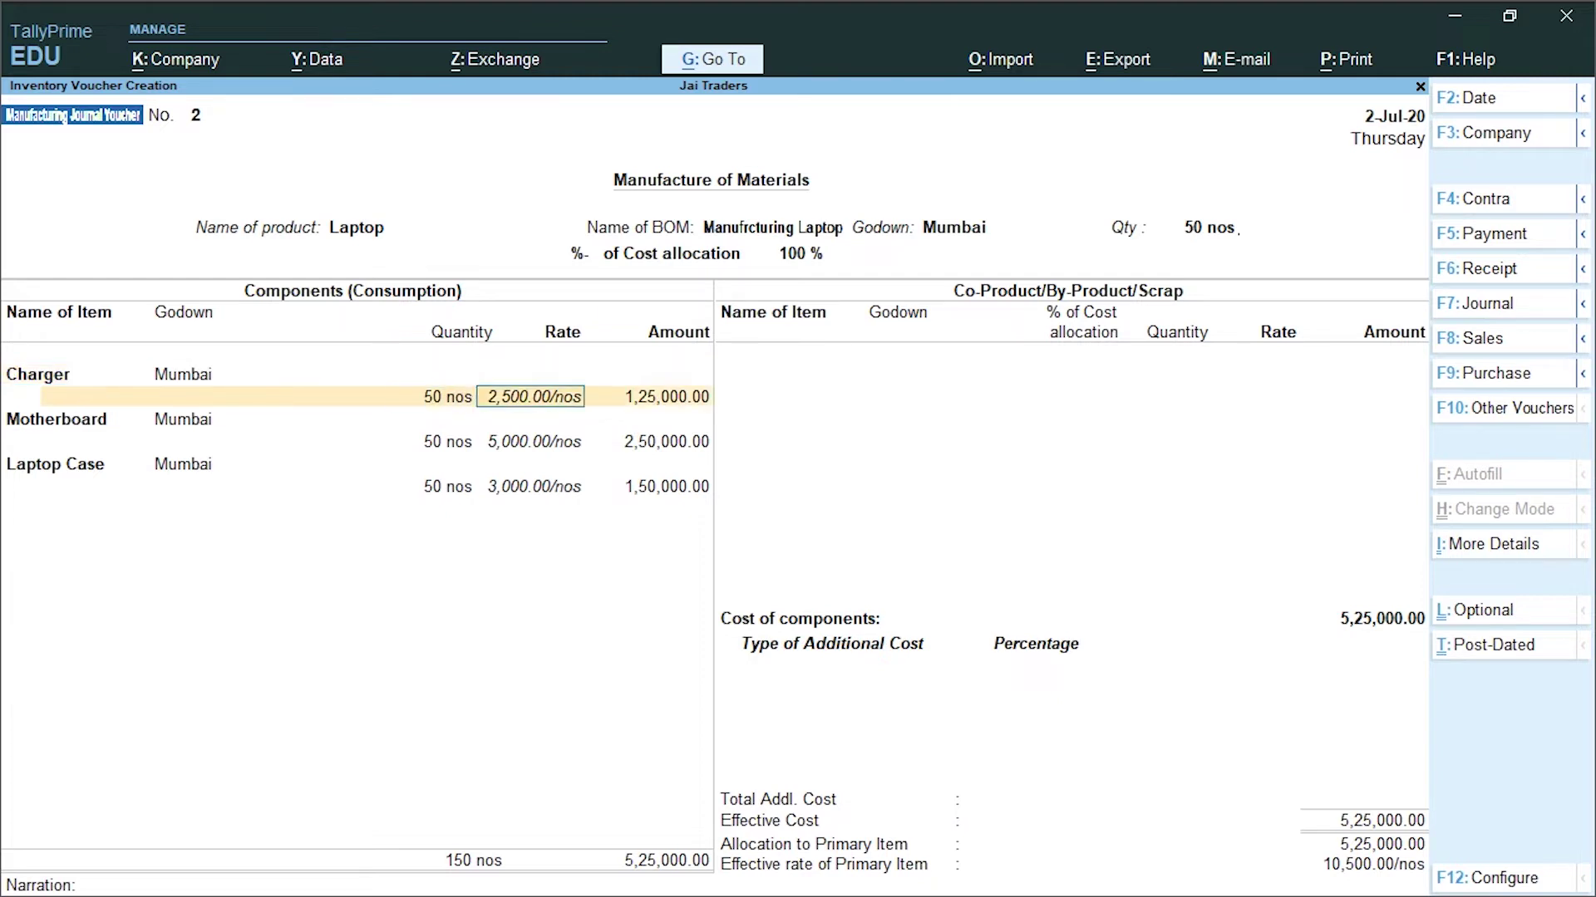
key("Return")
key("Return")
key("Return")
key("Return")
key("Return")
key("Return")
key("Return")
key("Return")
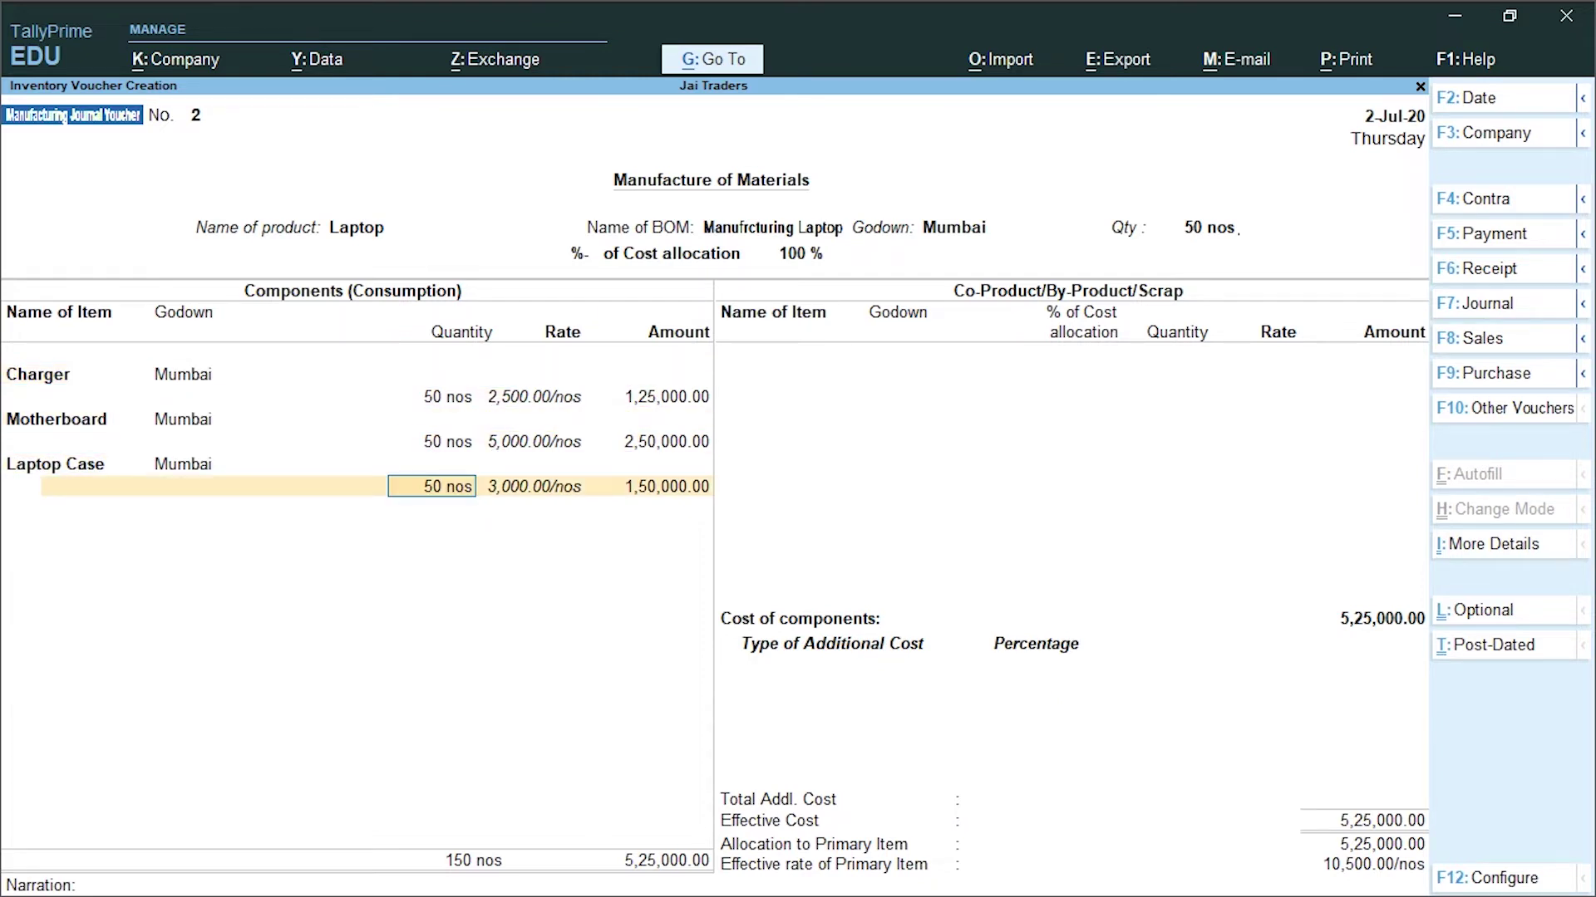
key("Return")
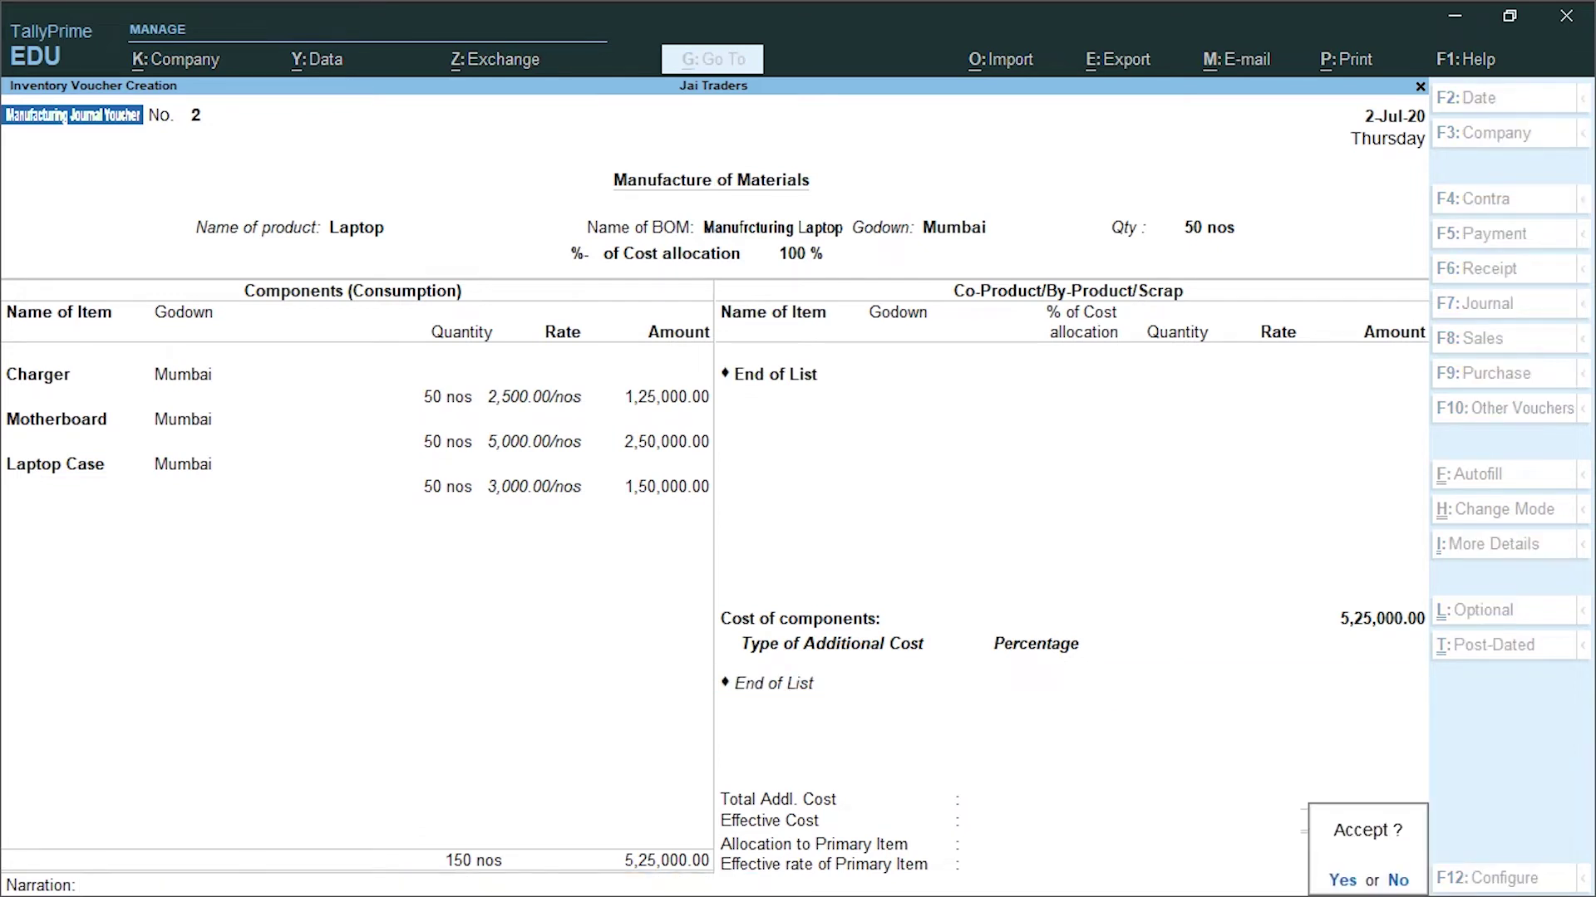
key("Return")
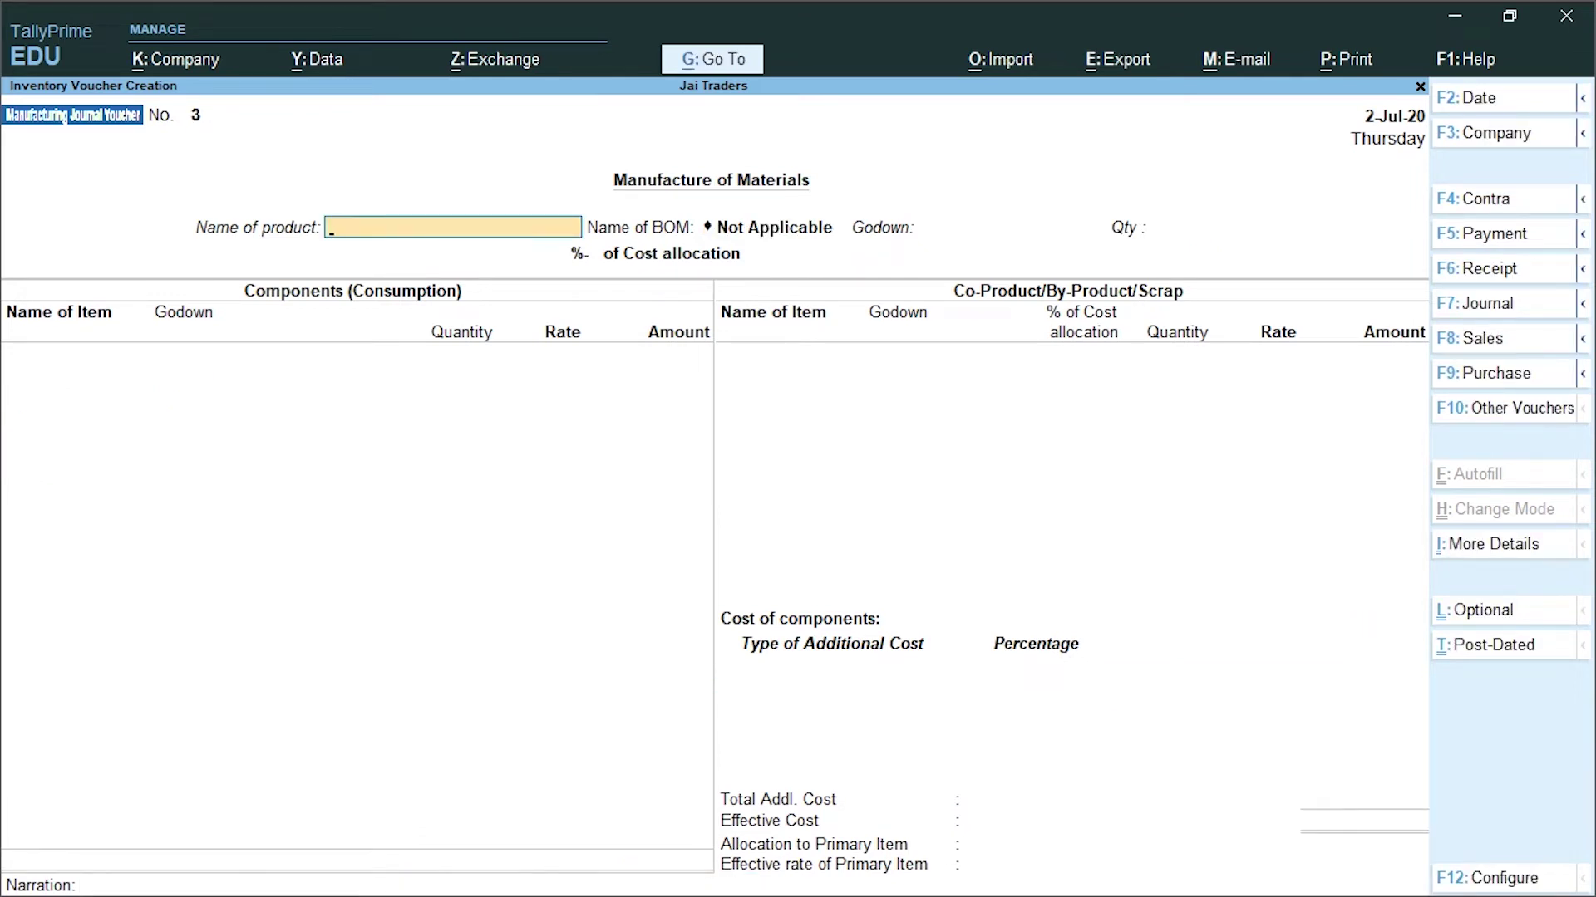
key("Escape")
key("Return")
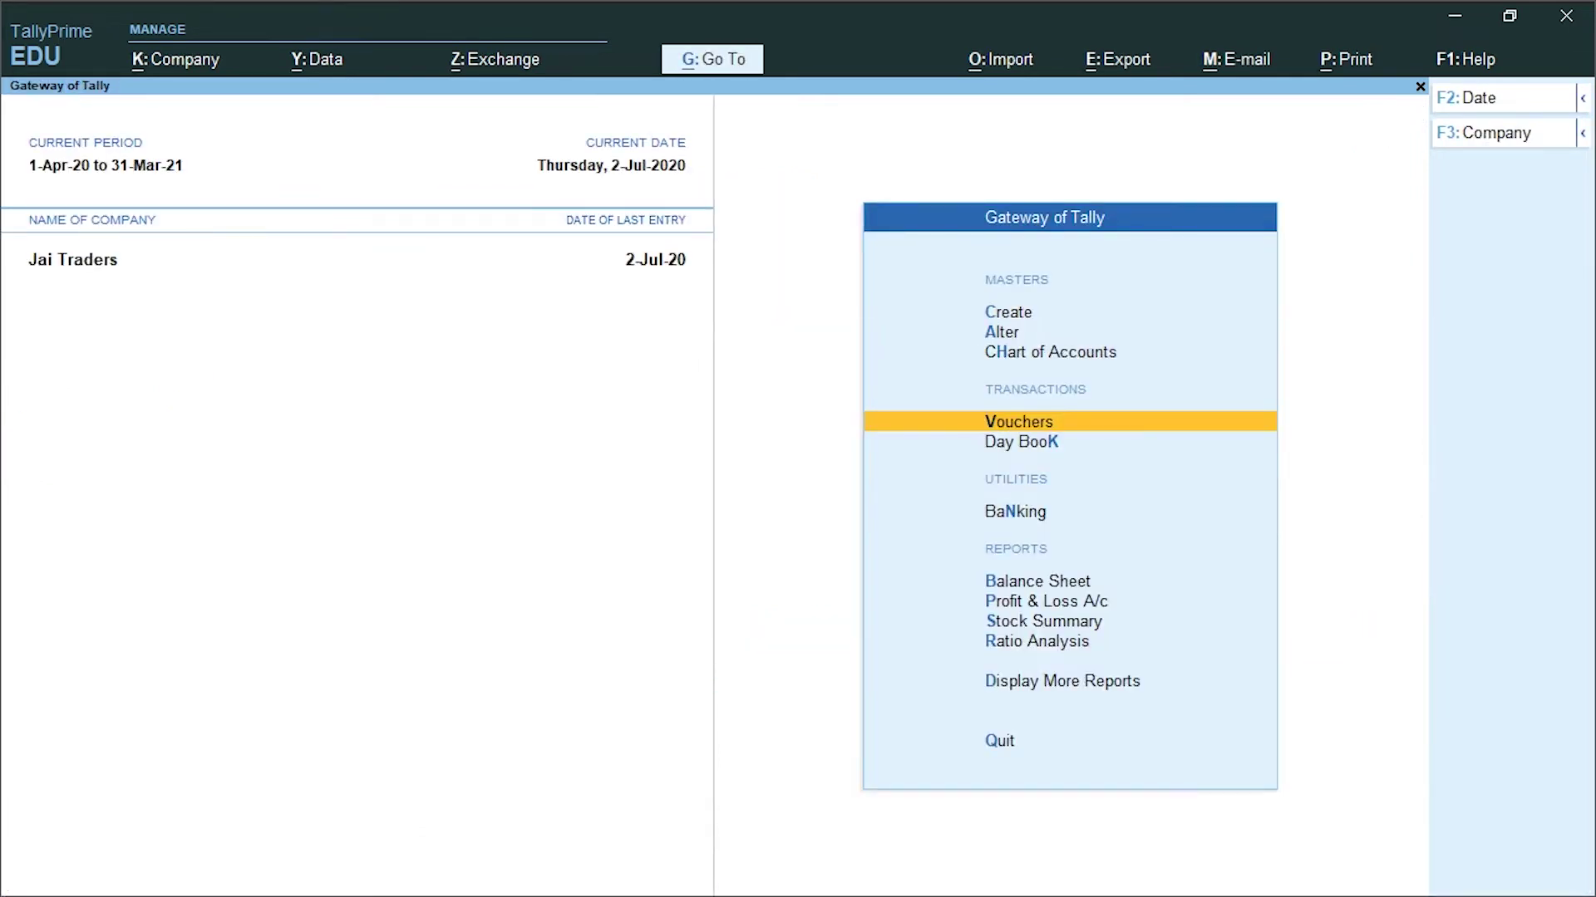
Review the closing balances of the Finished Goods group in the Stock Summary and return to the Gateway of Tally
key("s")
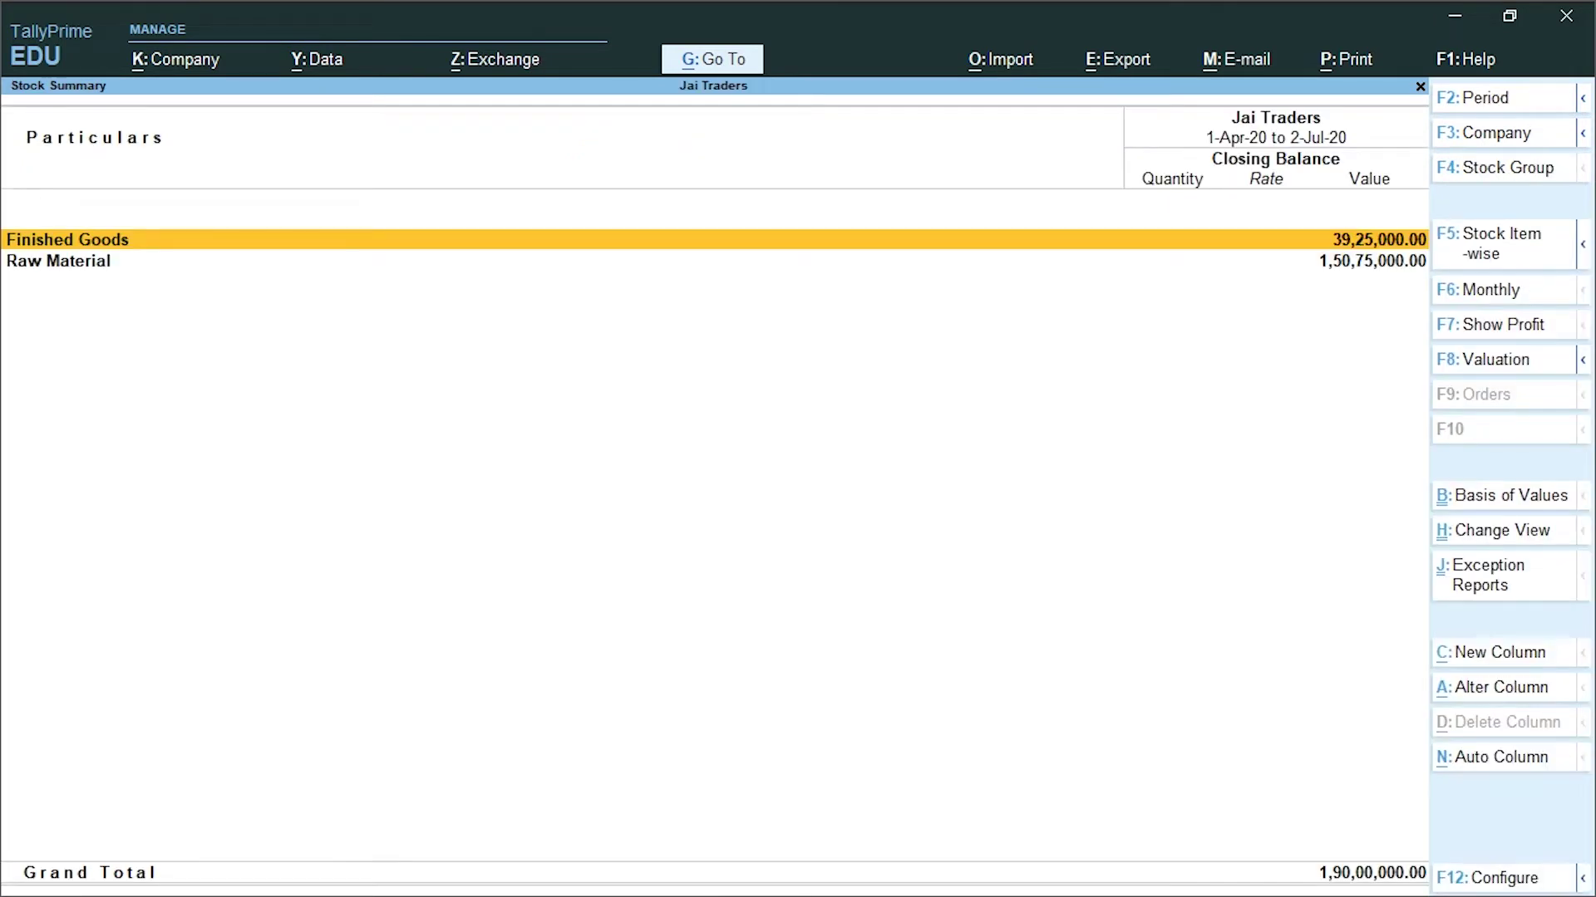
key("Return")
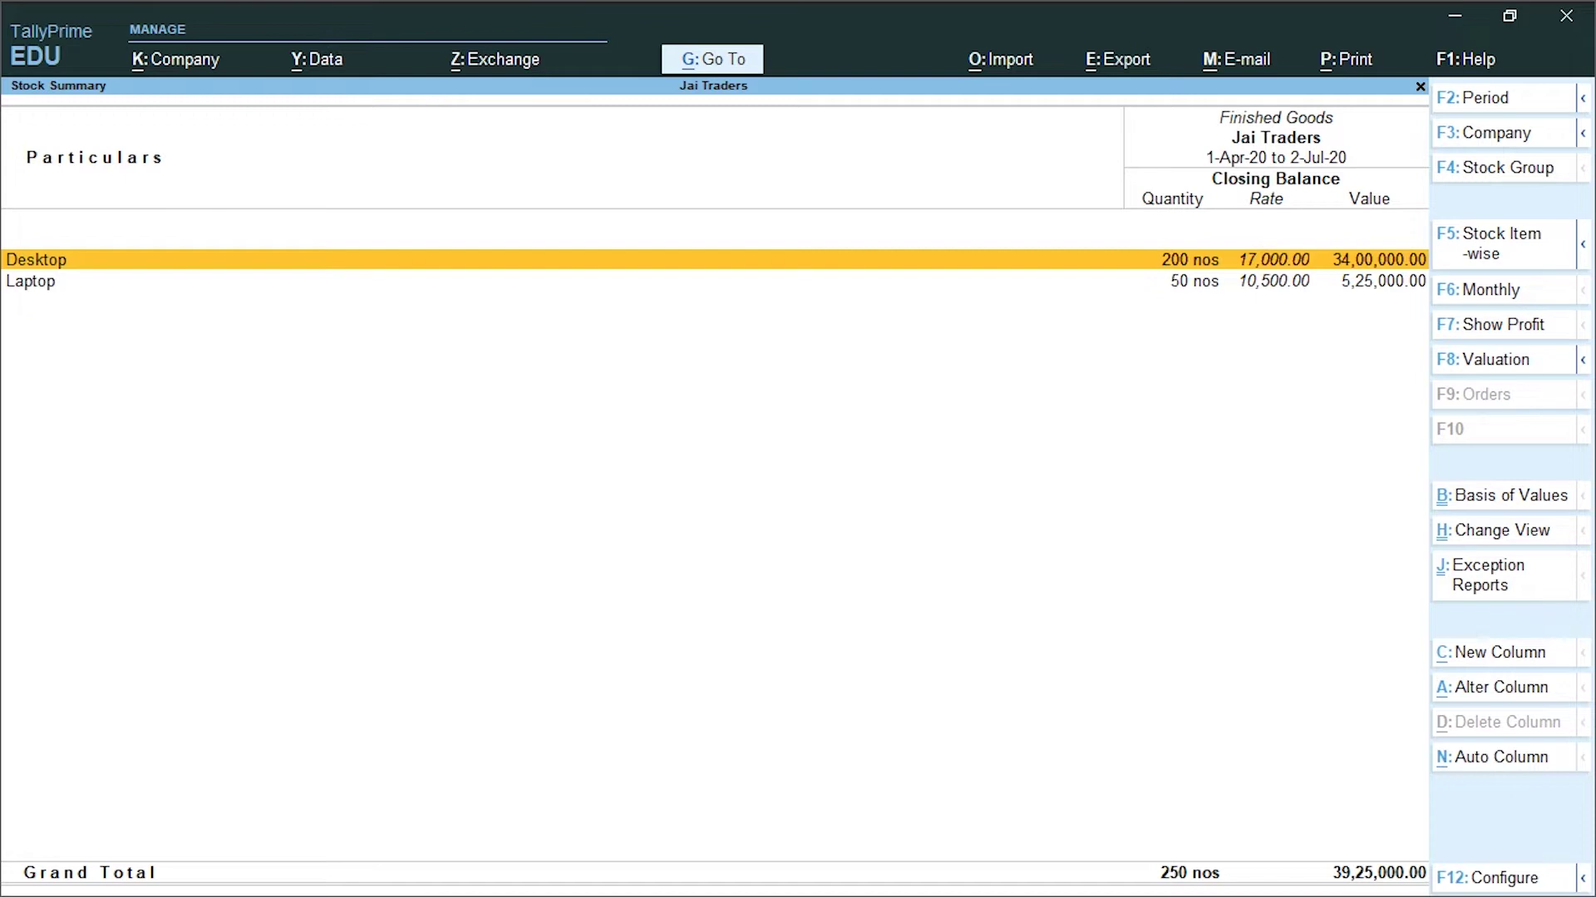
key("Escape")
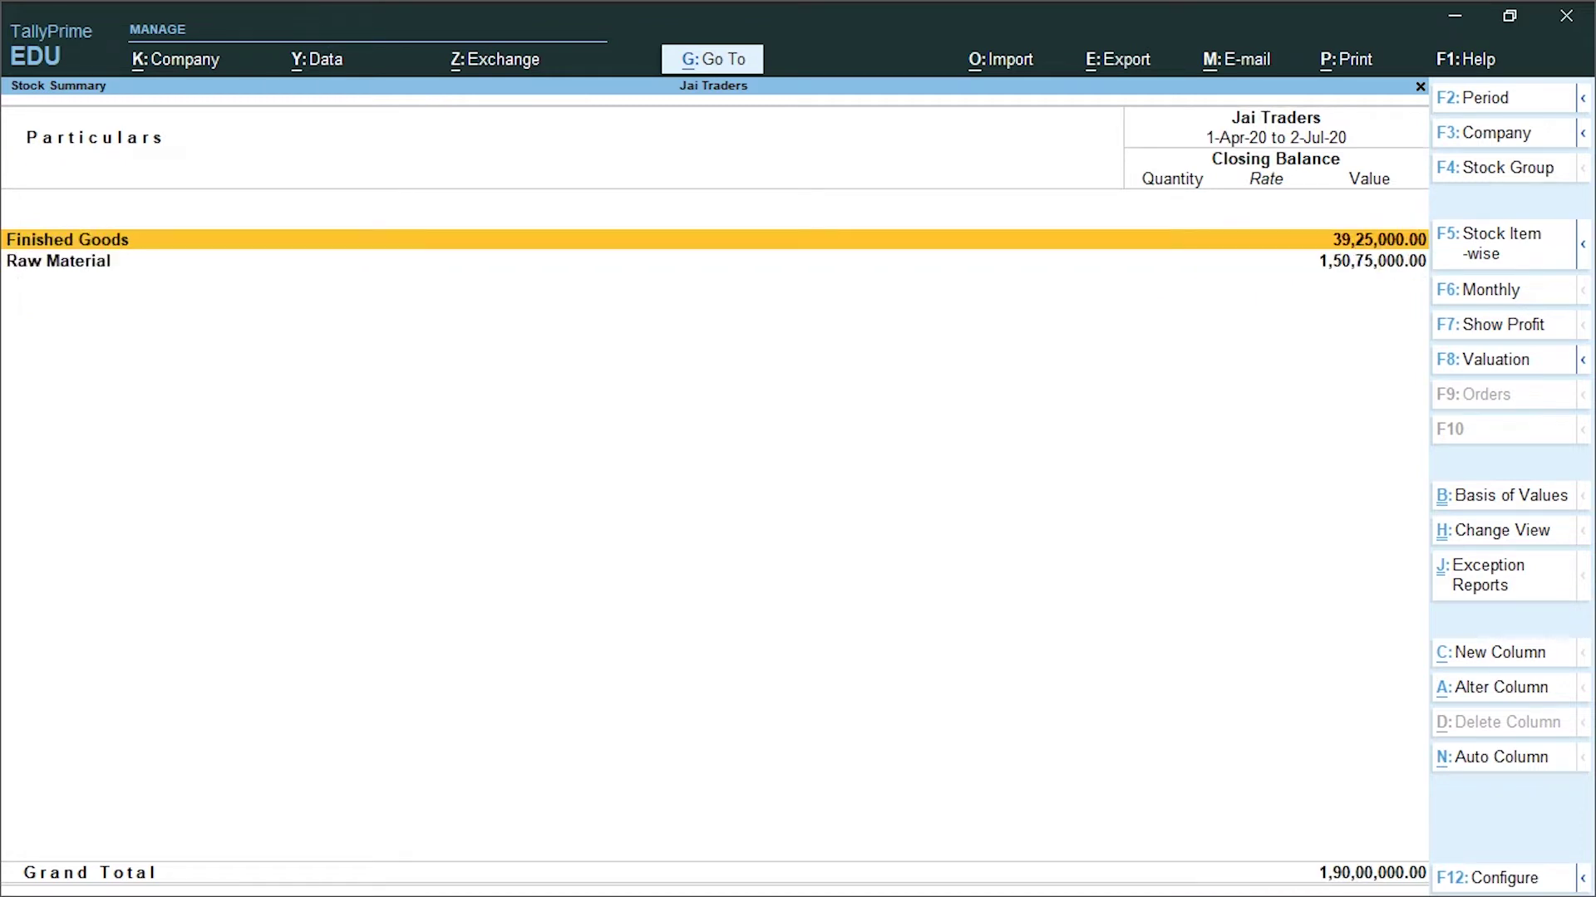
key("Escape")
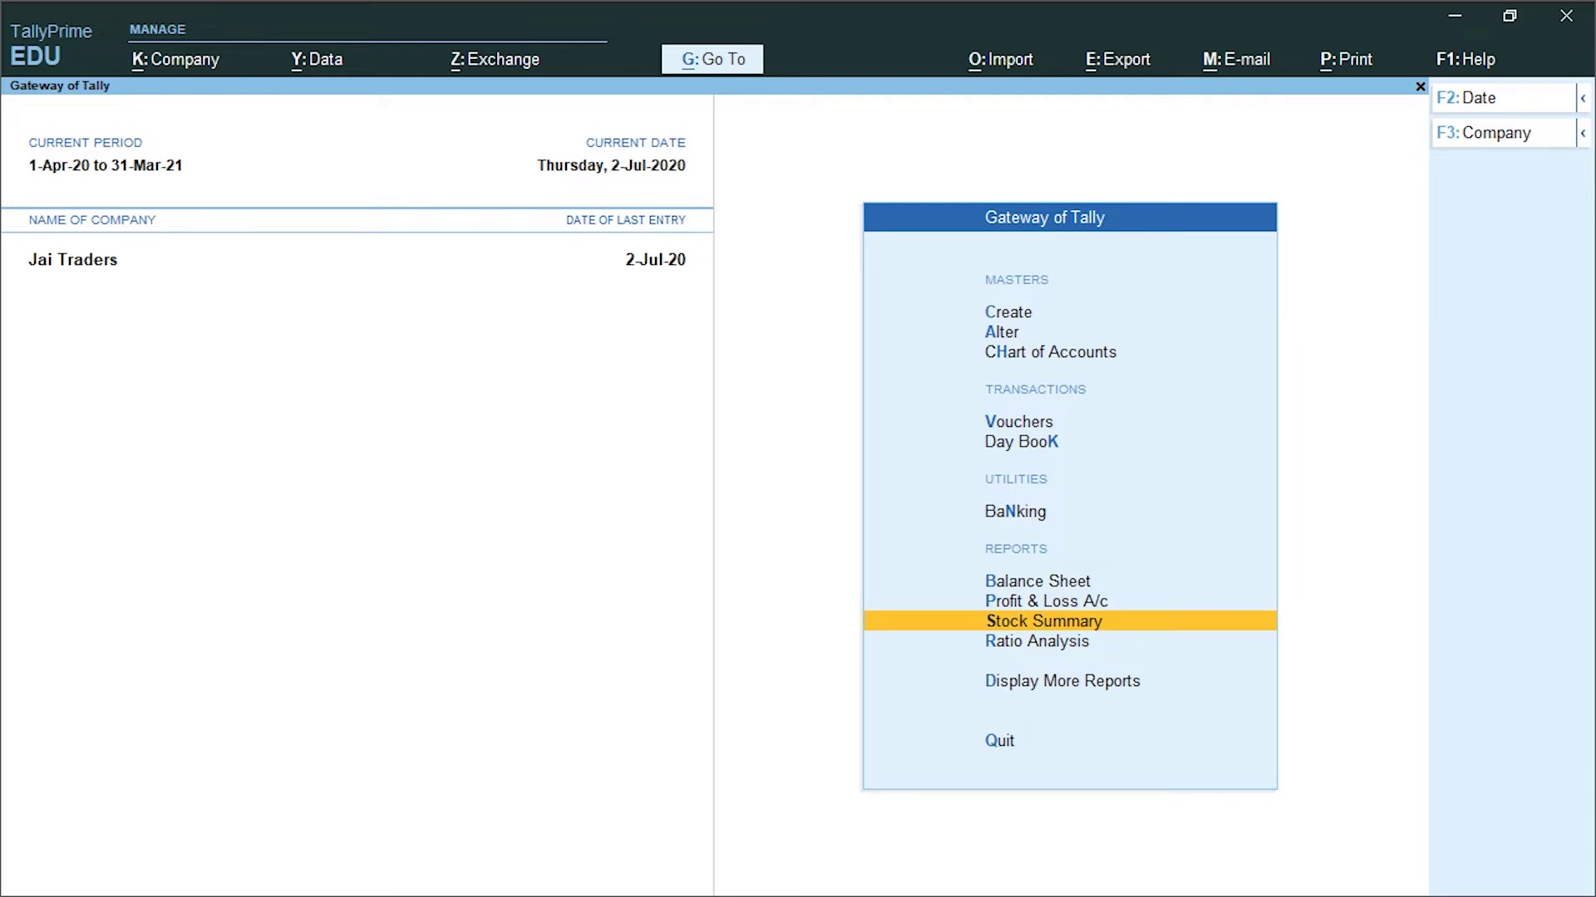
Start a journal voucher dated 31-Jul-20 with reference number 1, keeping the same date for the reference
key("Up")
key("Up")
key("Up")
key("Up")
key("Up")
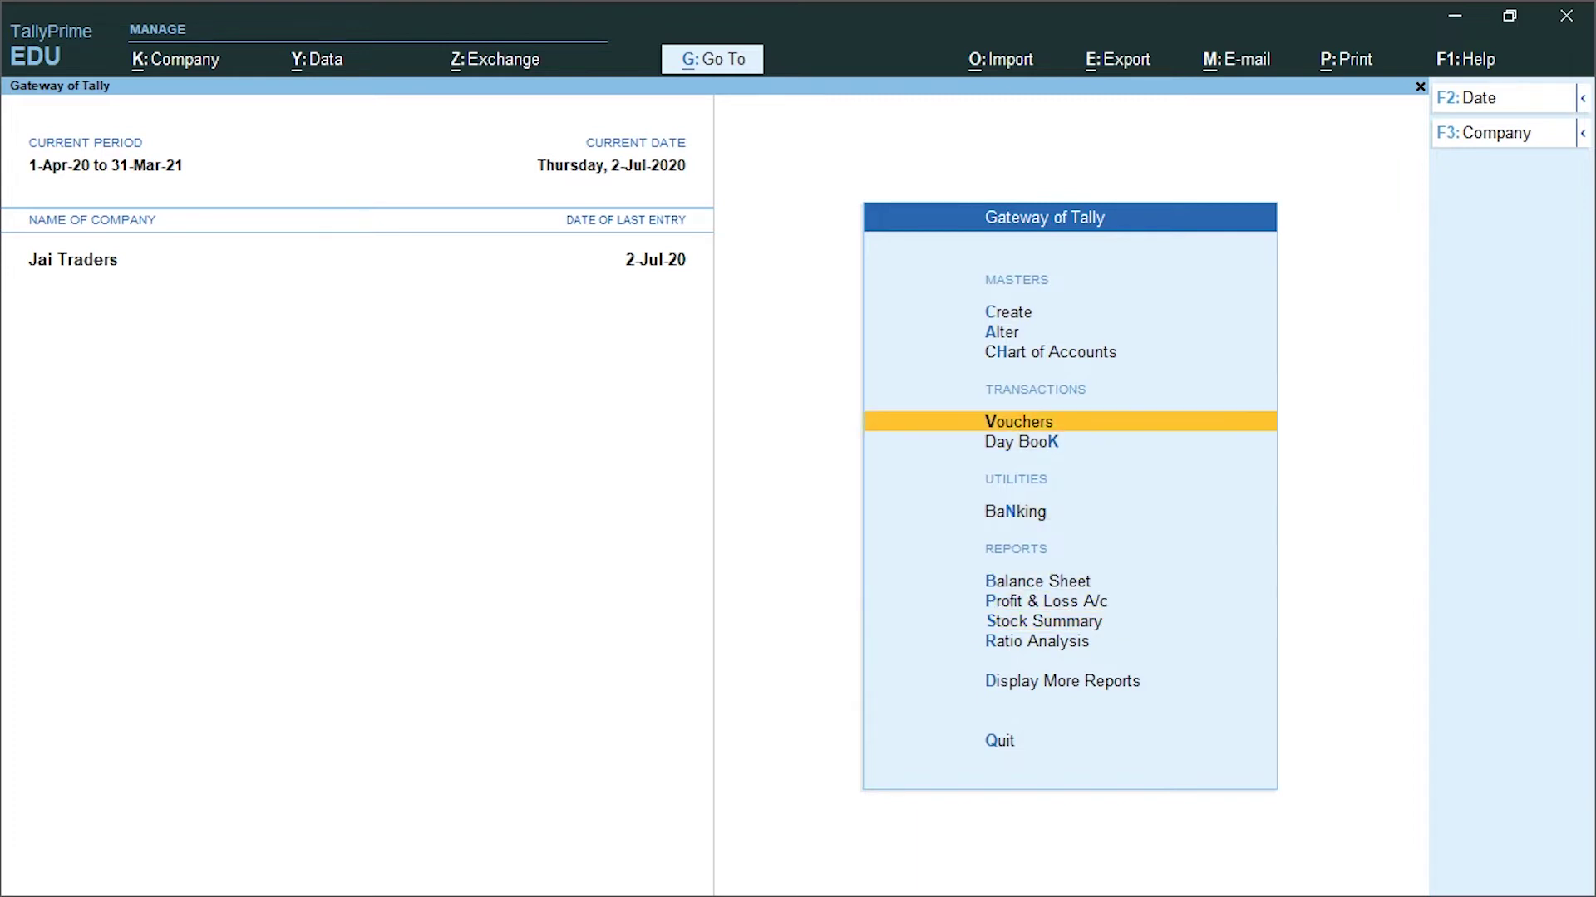
key("Return")
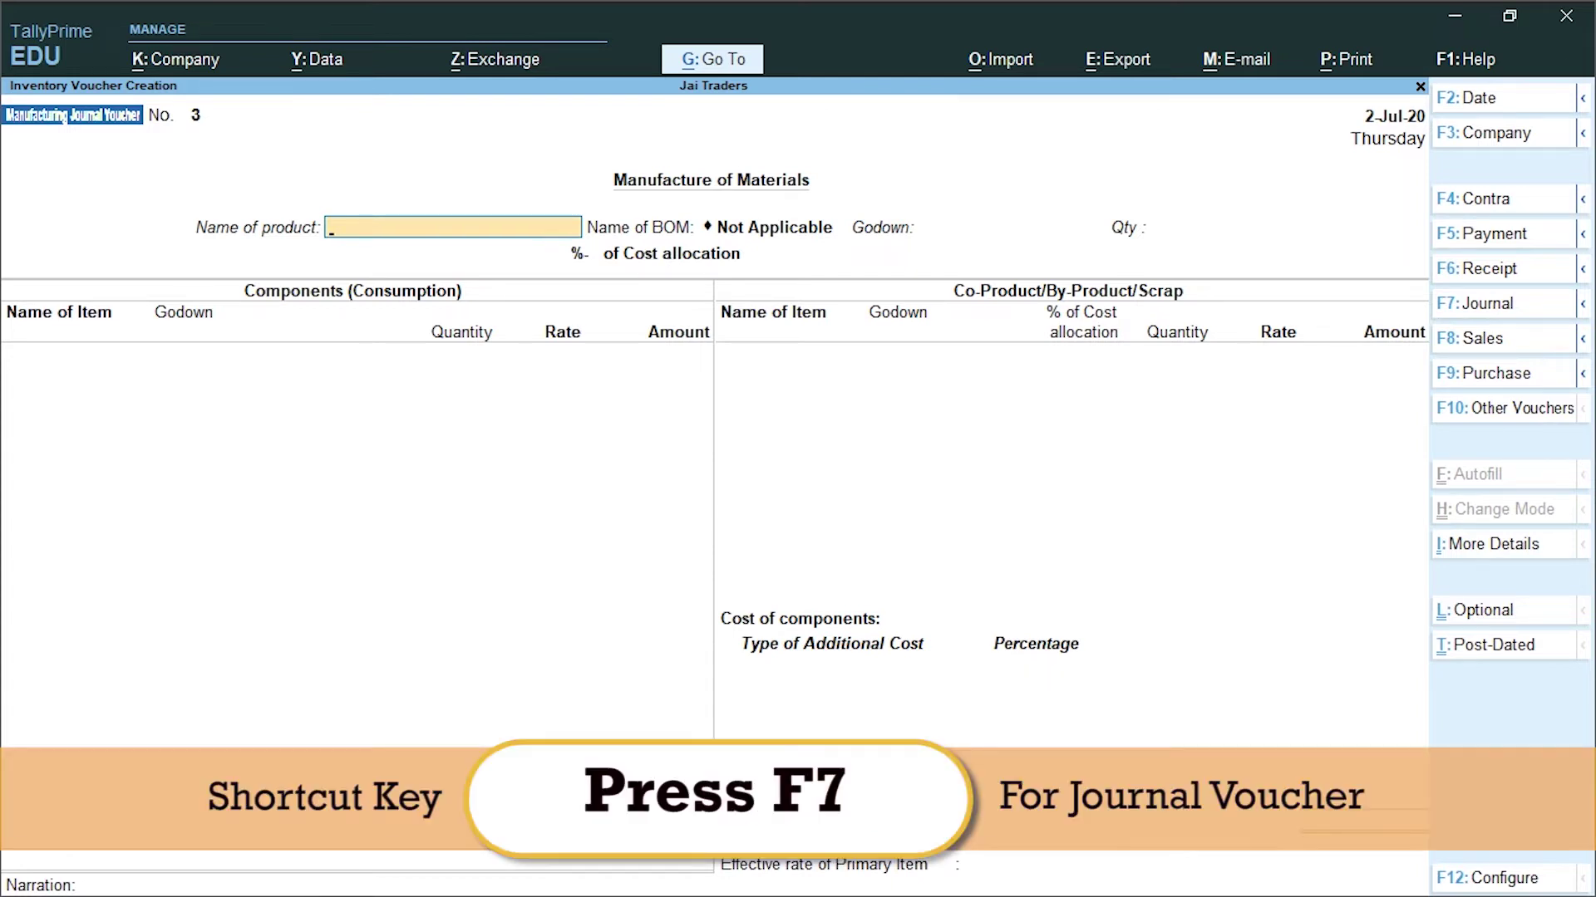
key("F7")
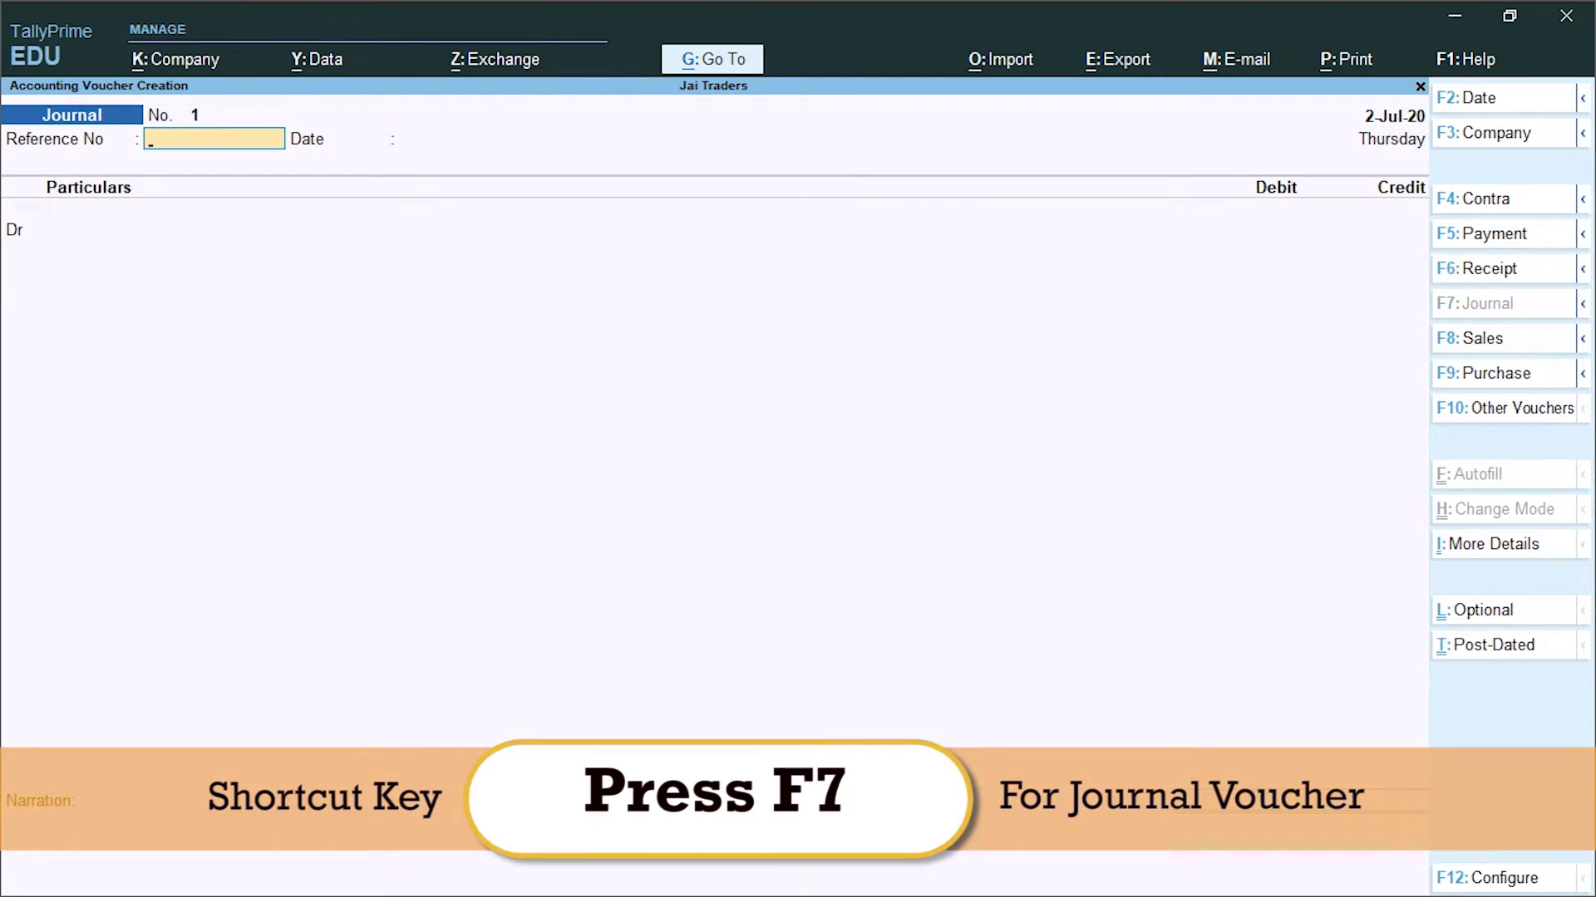
key("F2")
type("3")
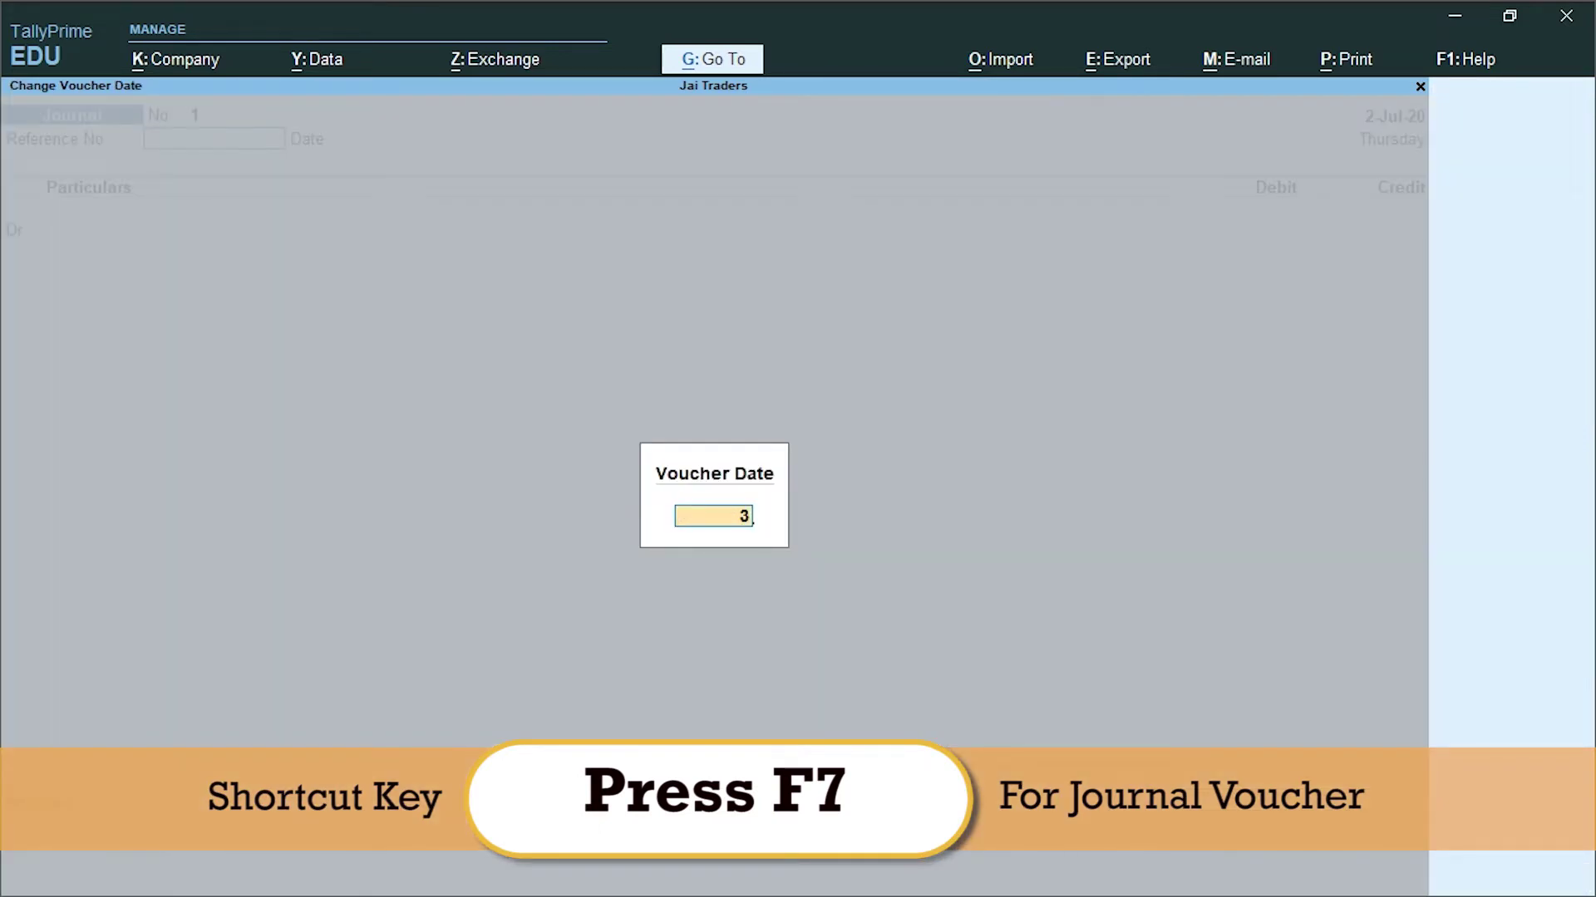
type("1-7")
key("Return")
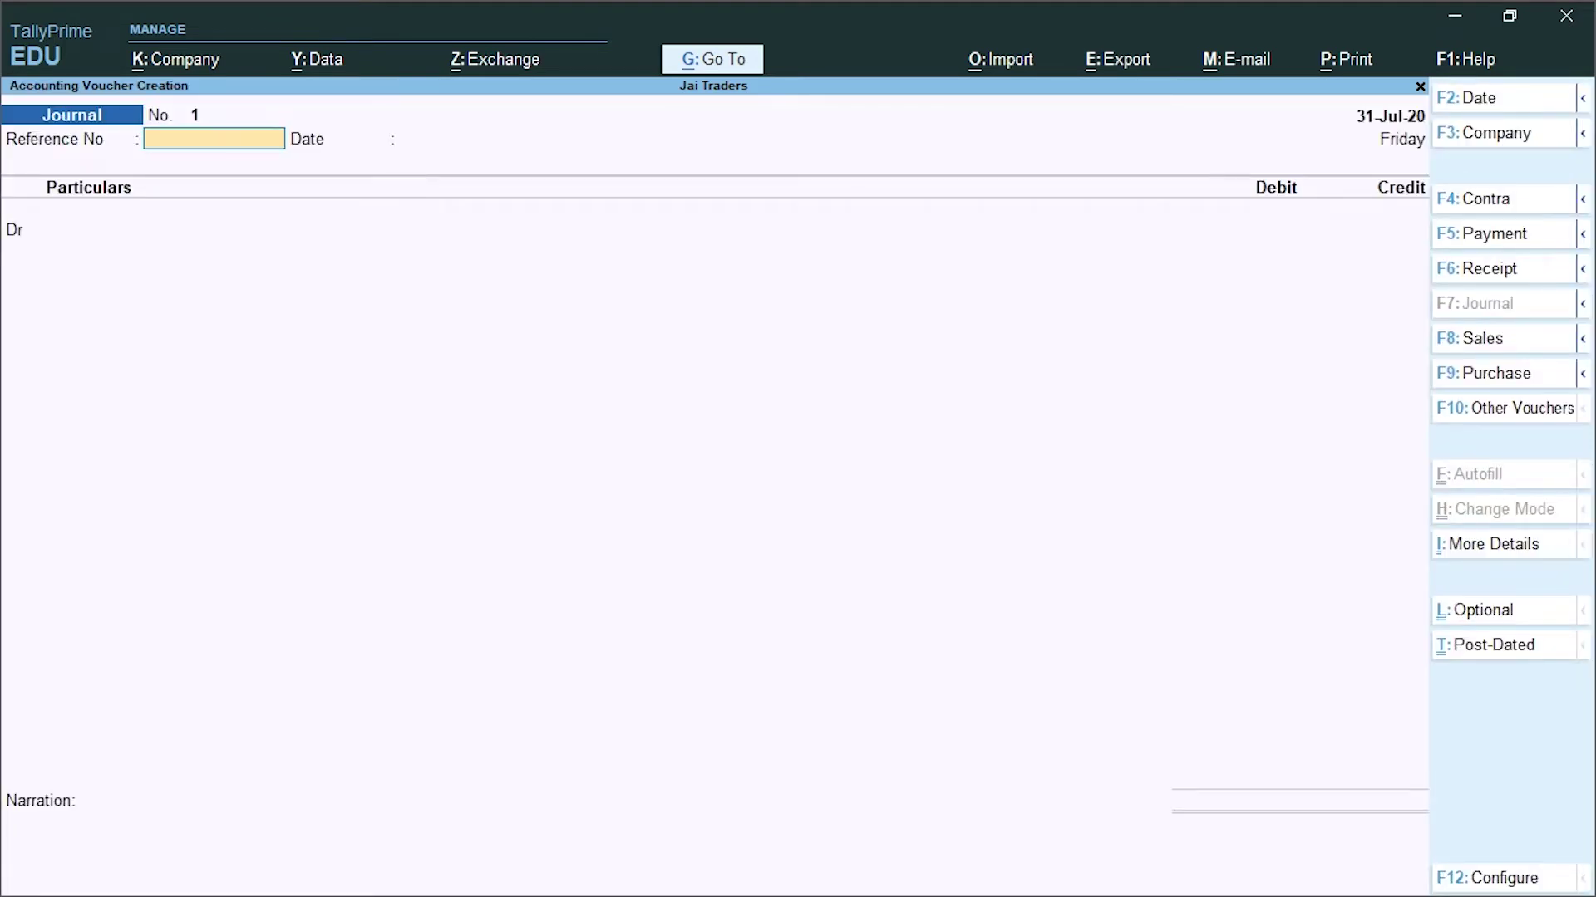
type("1")
key("Return")
key("Return")
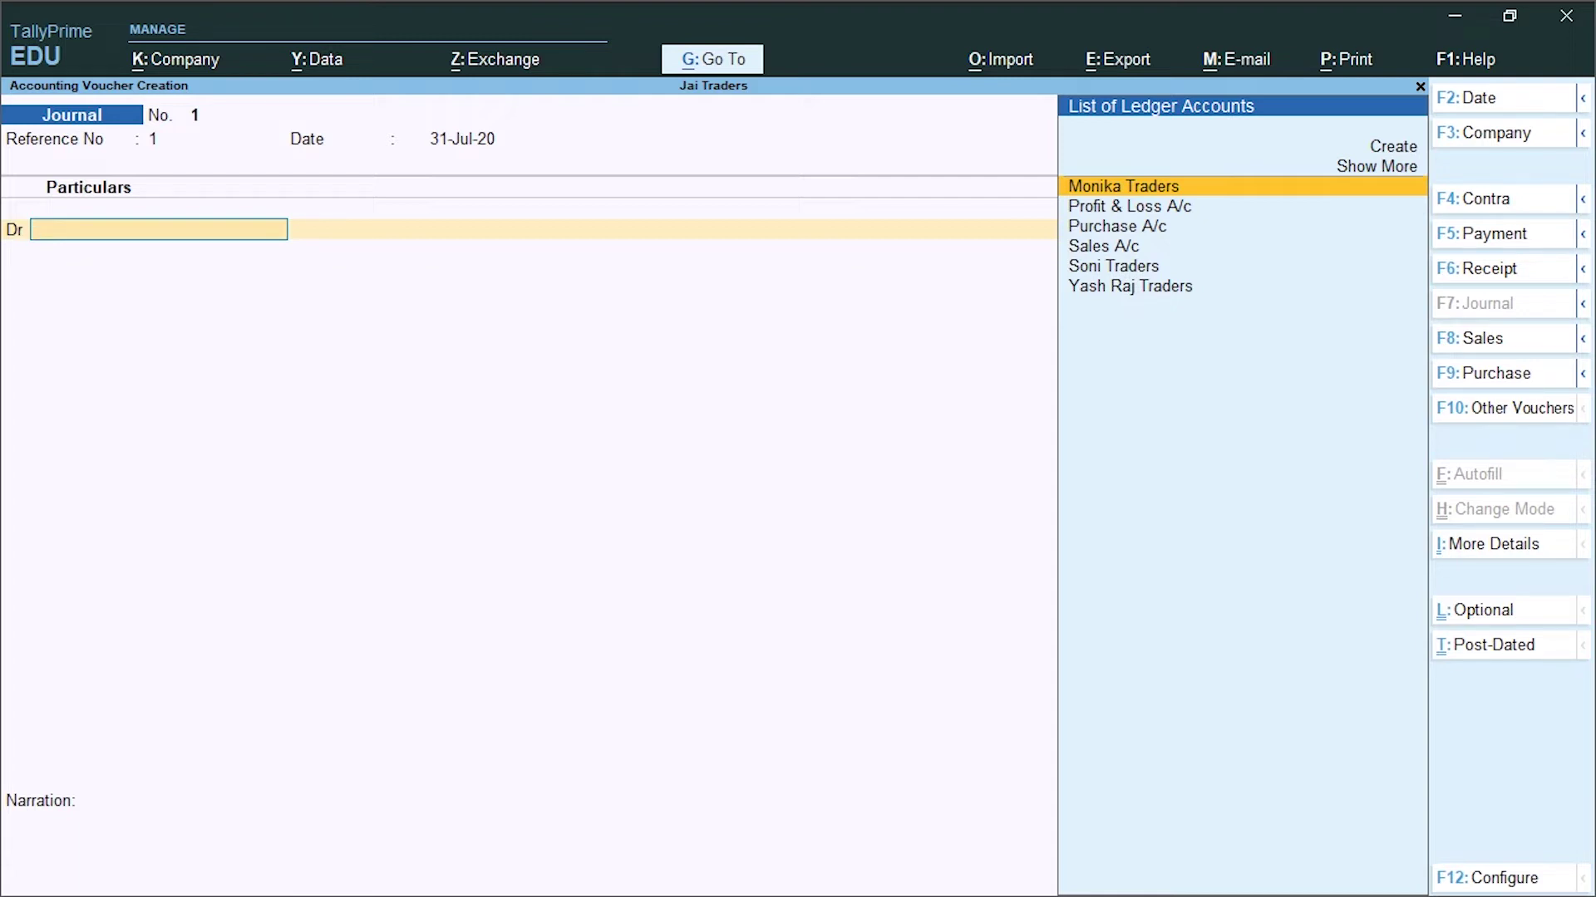
Create a ledger named Labour Charges from the voucher's debit line, leaving its alias empty
key("Up")
key("Return")
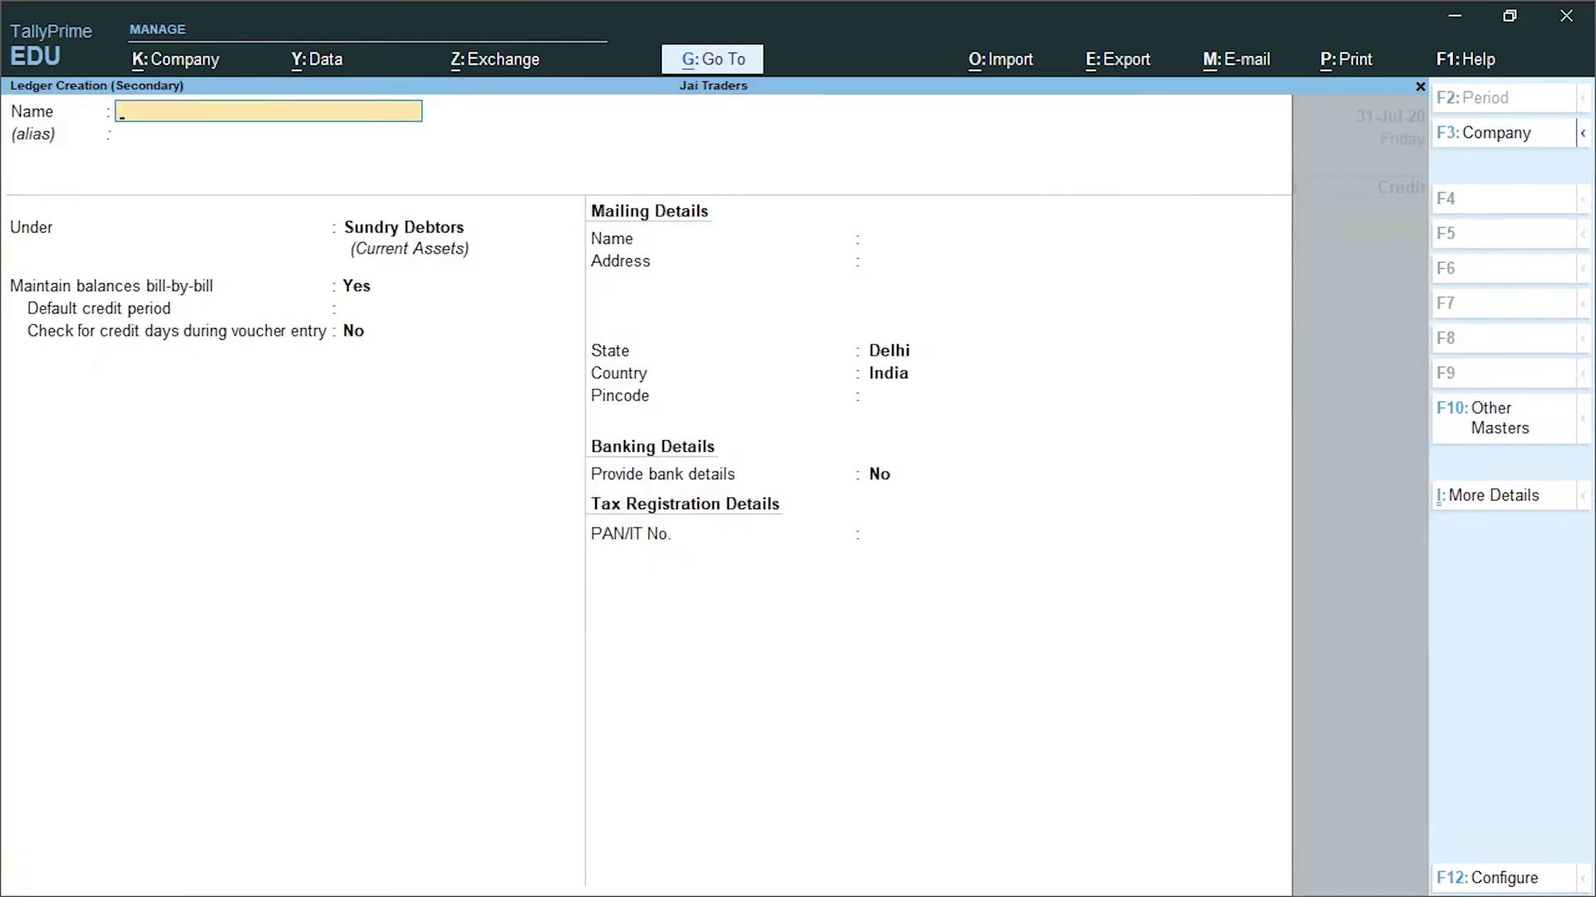
type("Labour Charges")
key("Return")
key("Return")
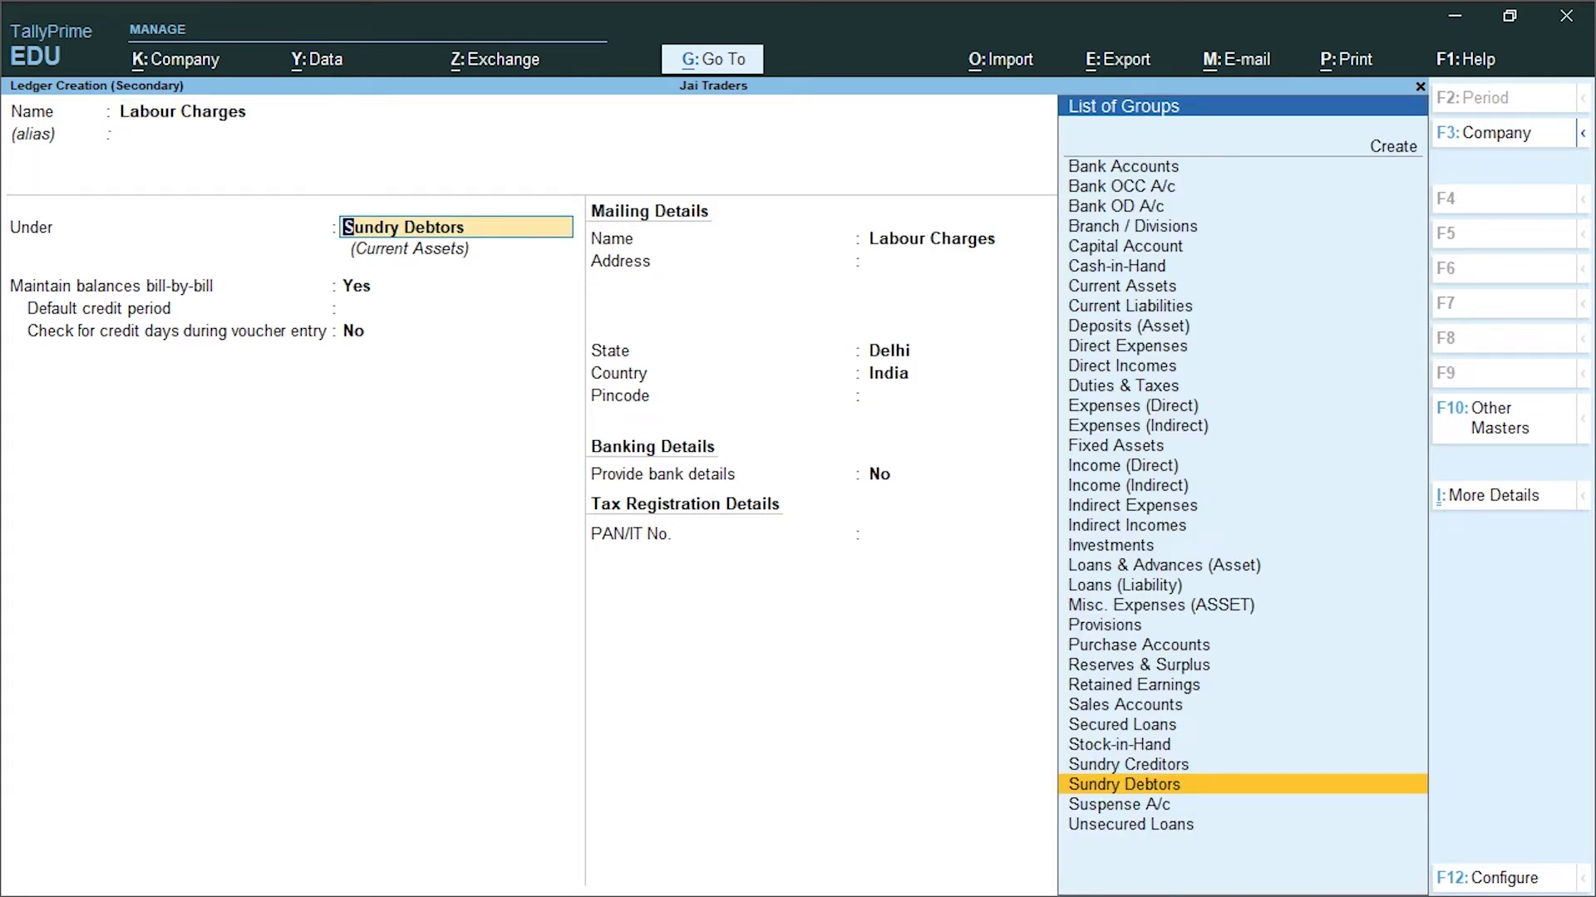
Place the Labour Charges ledger under Direct Expenses, keep the ledger type Not Applicable, and save it
key("BackSpace")
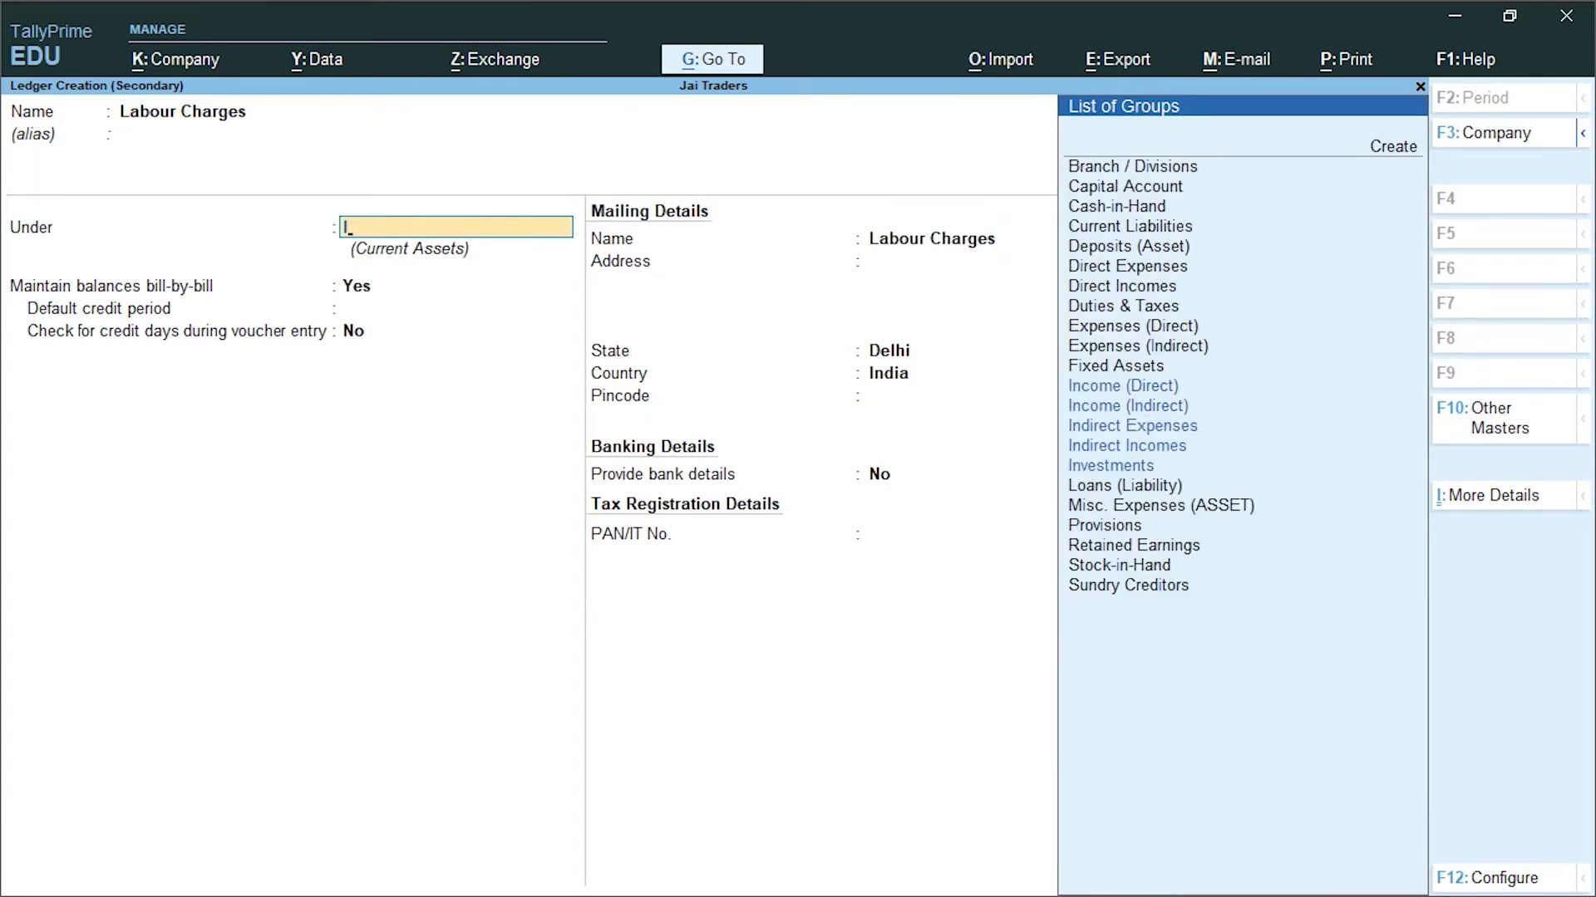
type("Di")
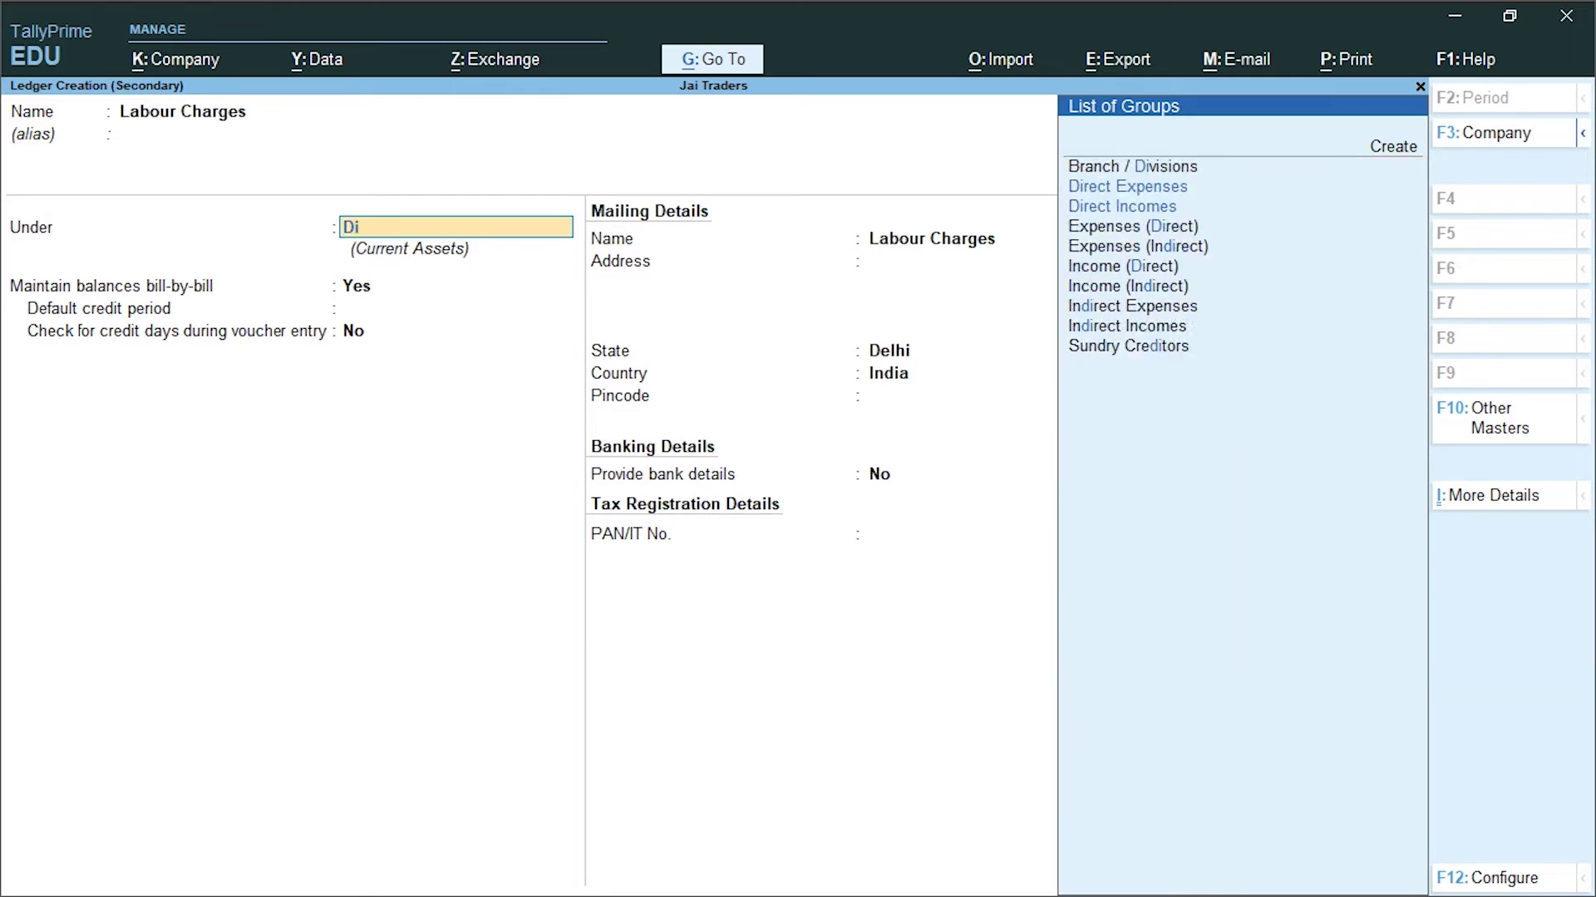
key("Down")
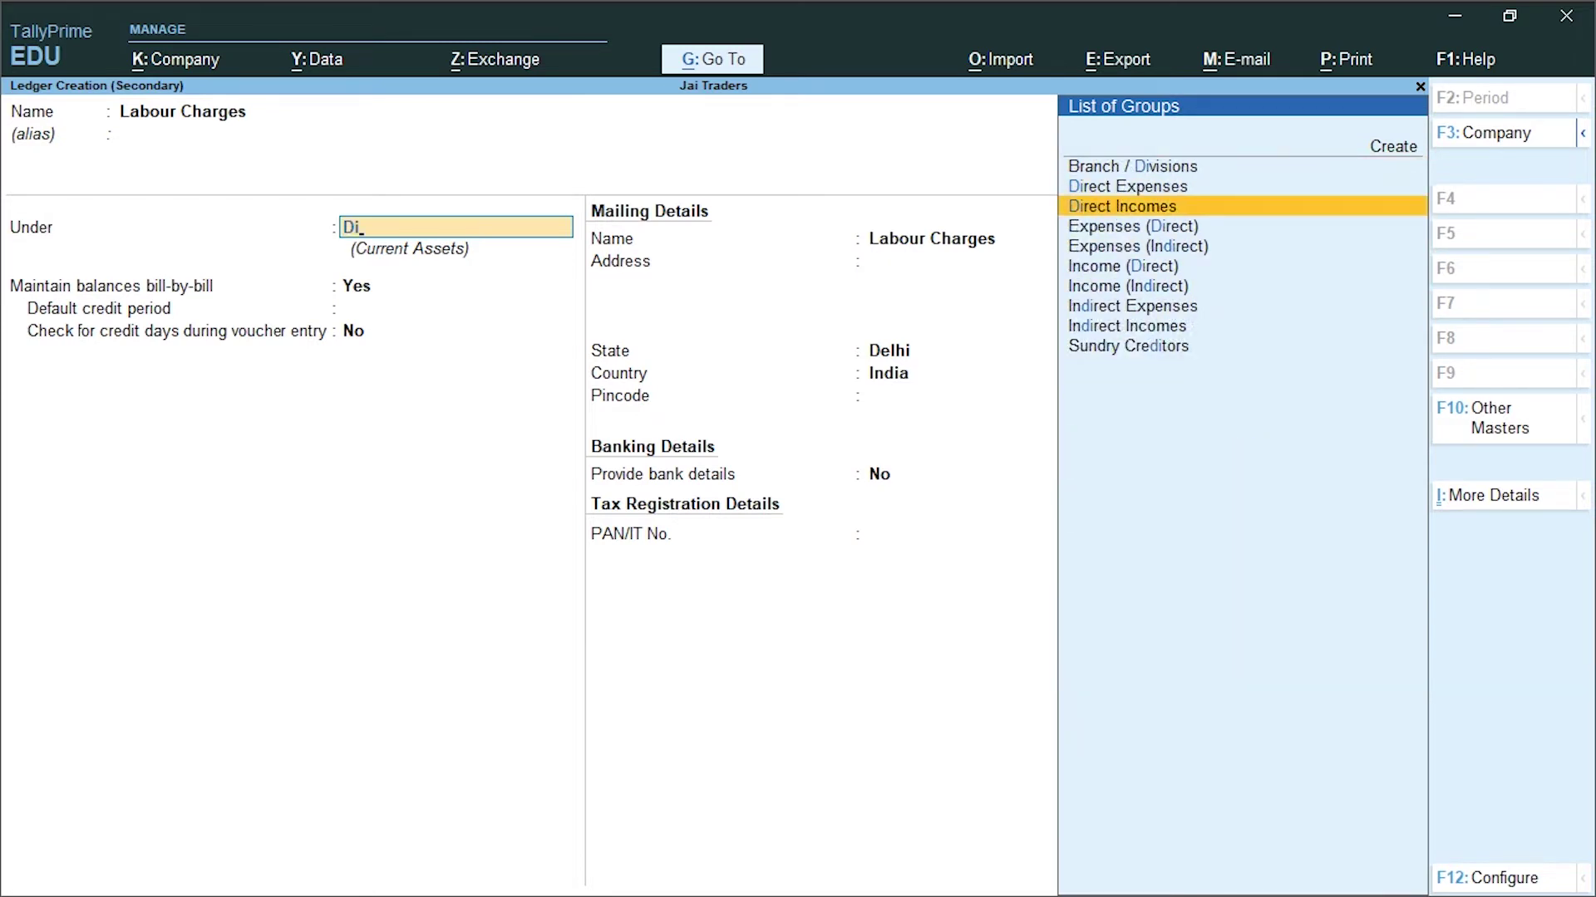
key("Up")
key("Return")
key("Return")
key("Return")
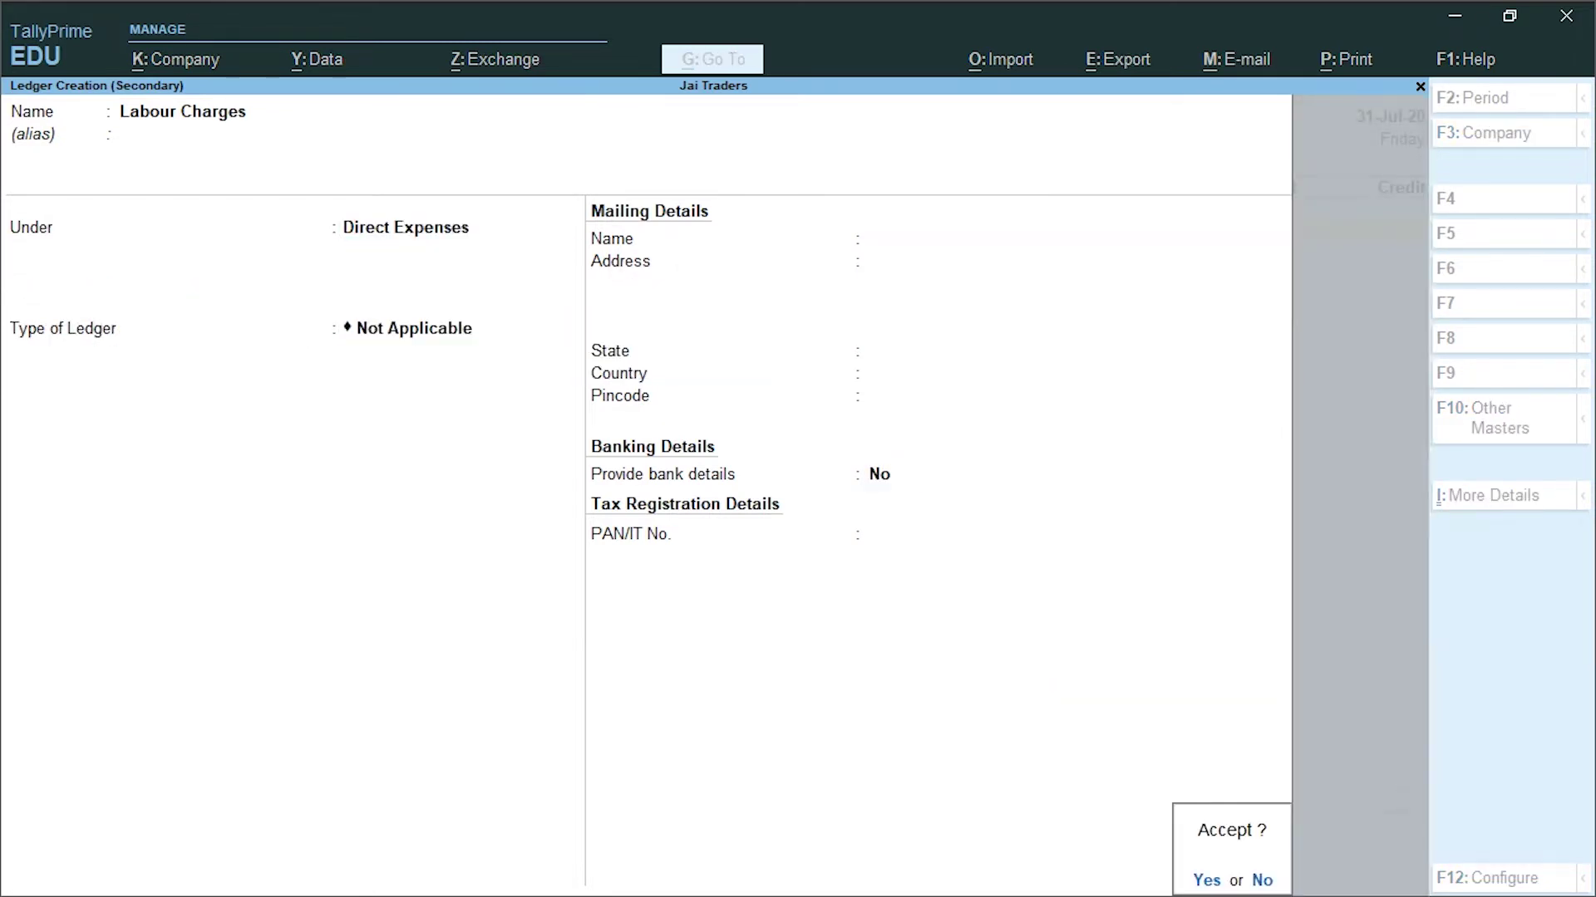
key("Return")
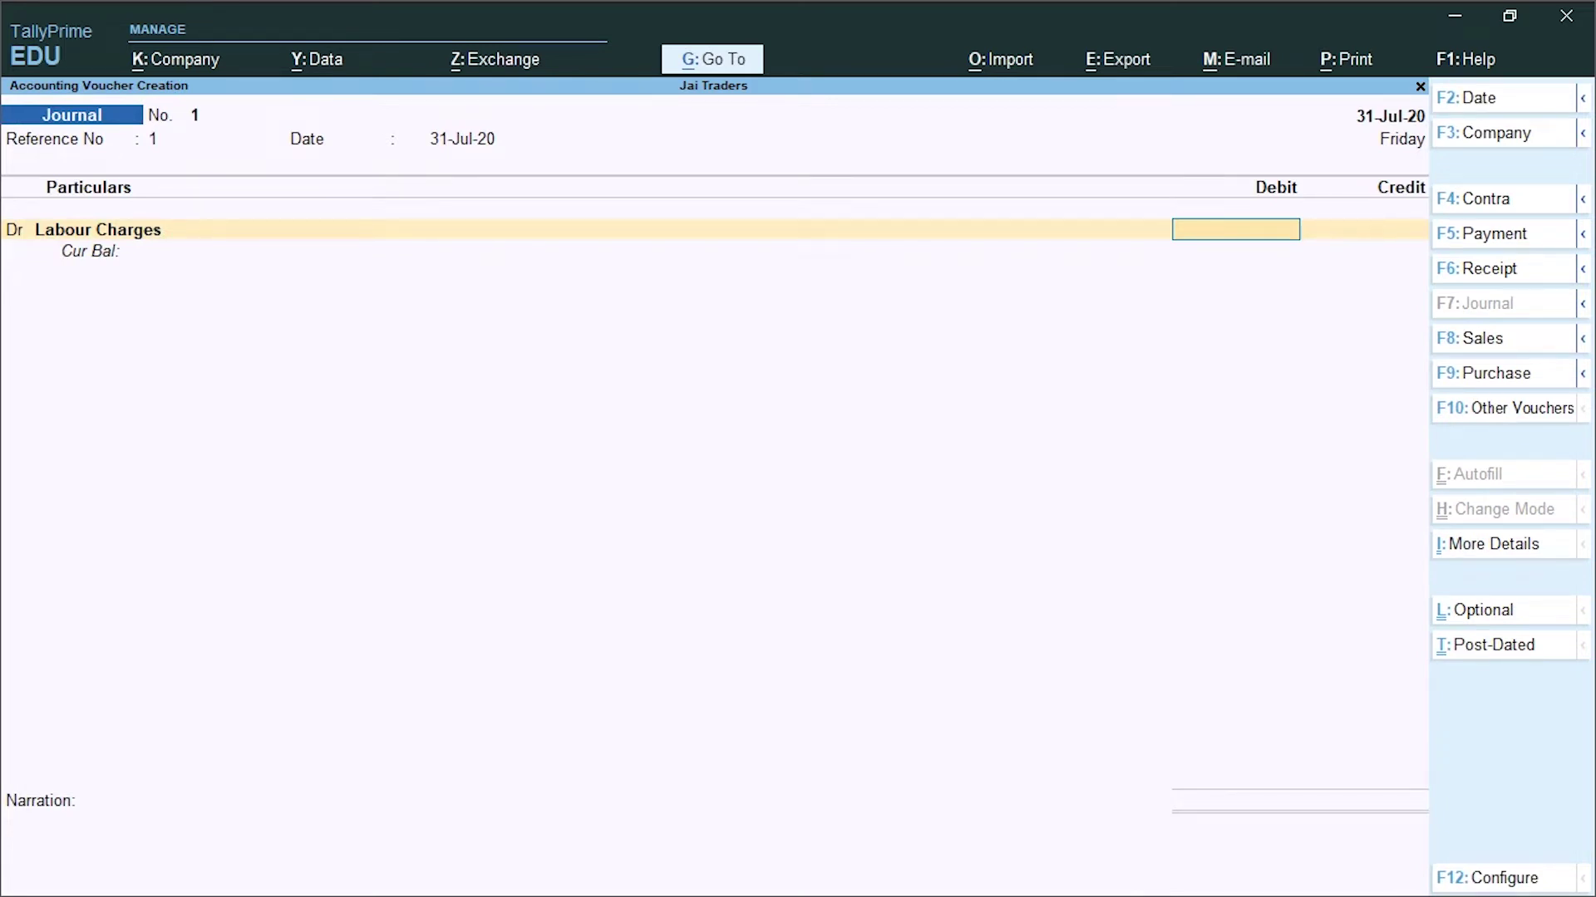
Debit Labour Charges with 35,000, allocating 20,000 to the cost centre Product -1 and 15,000 to Product -2
type("35000")
key("Return")
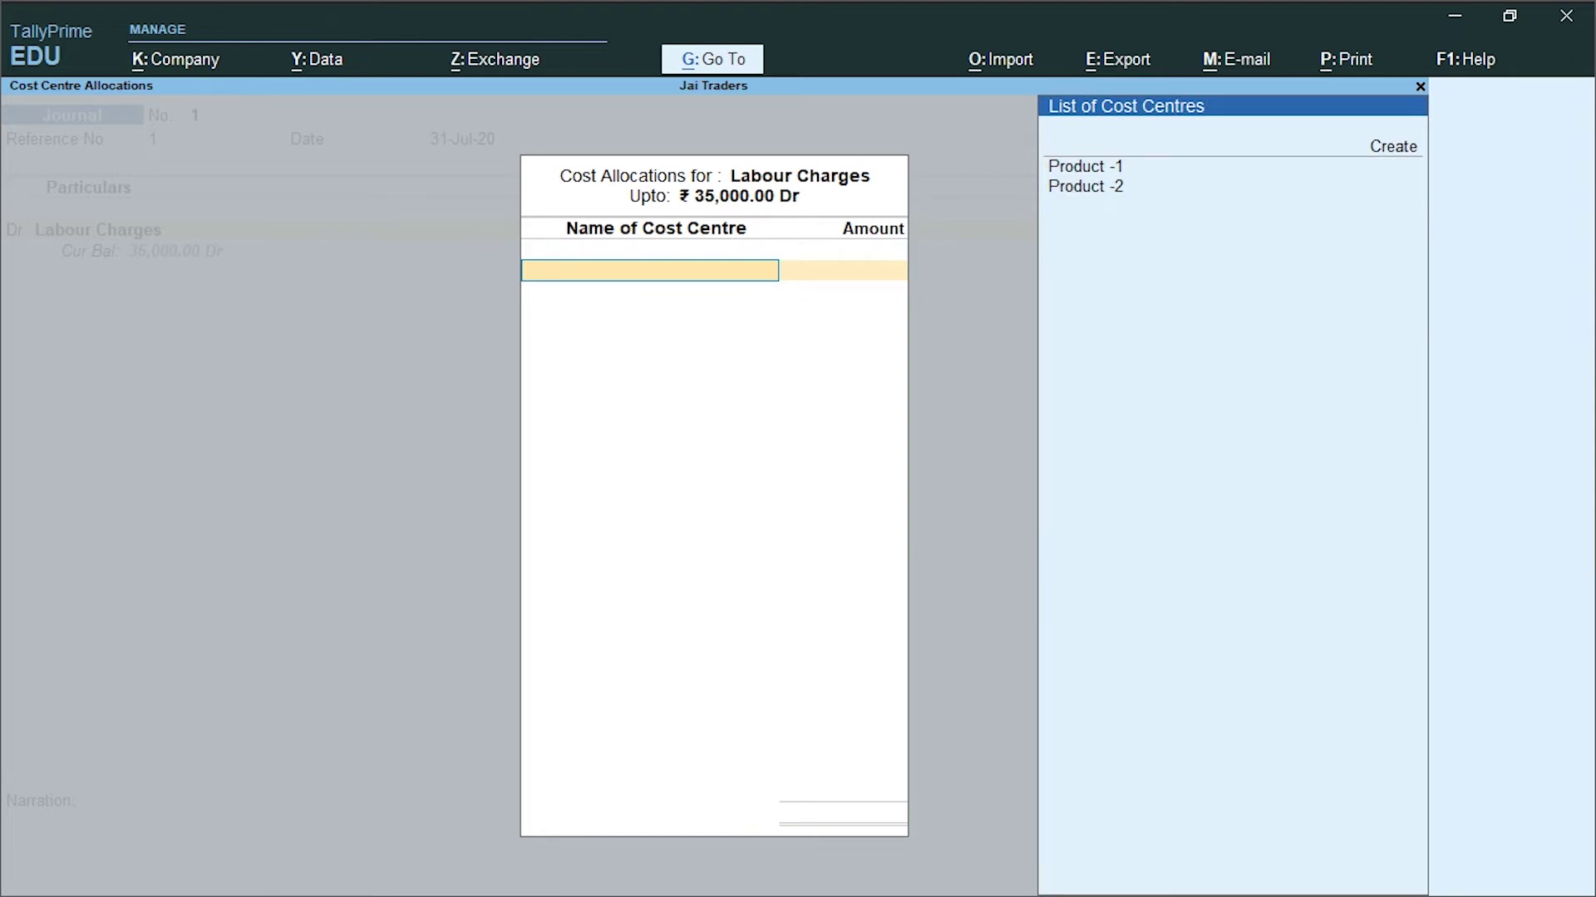
key("Down")
key("Return")
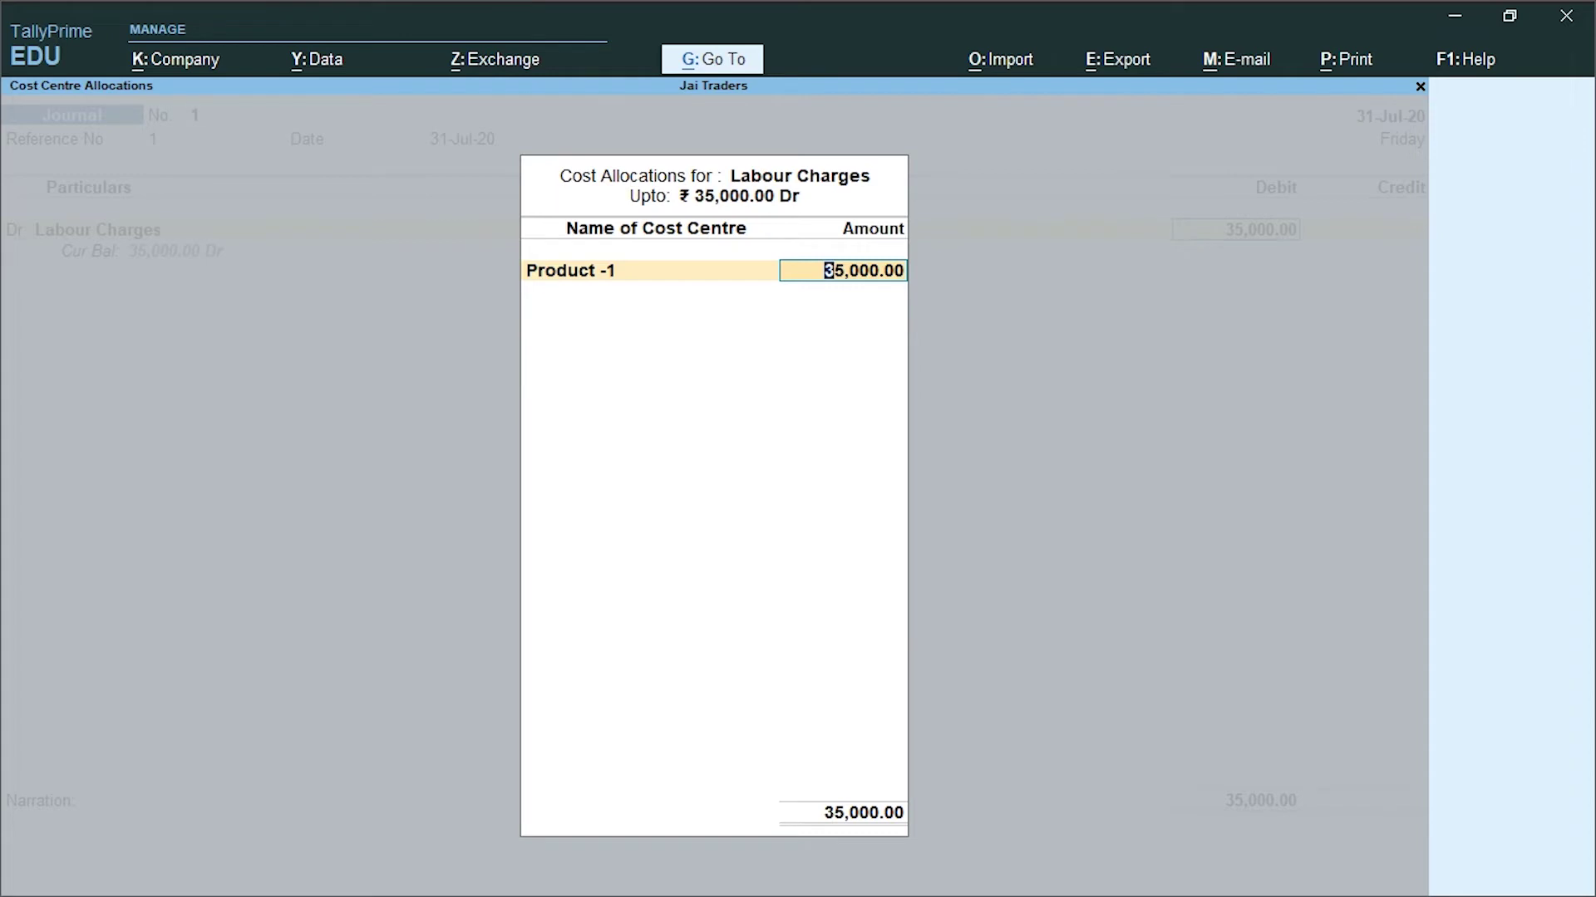
type("20,000")
key("Return")
type("Pr")
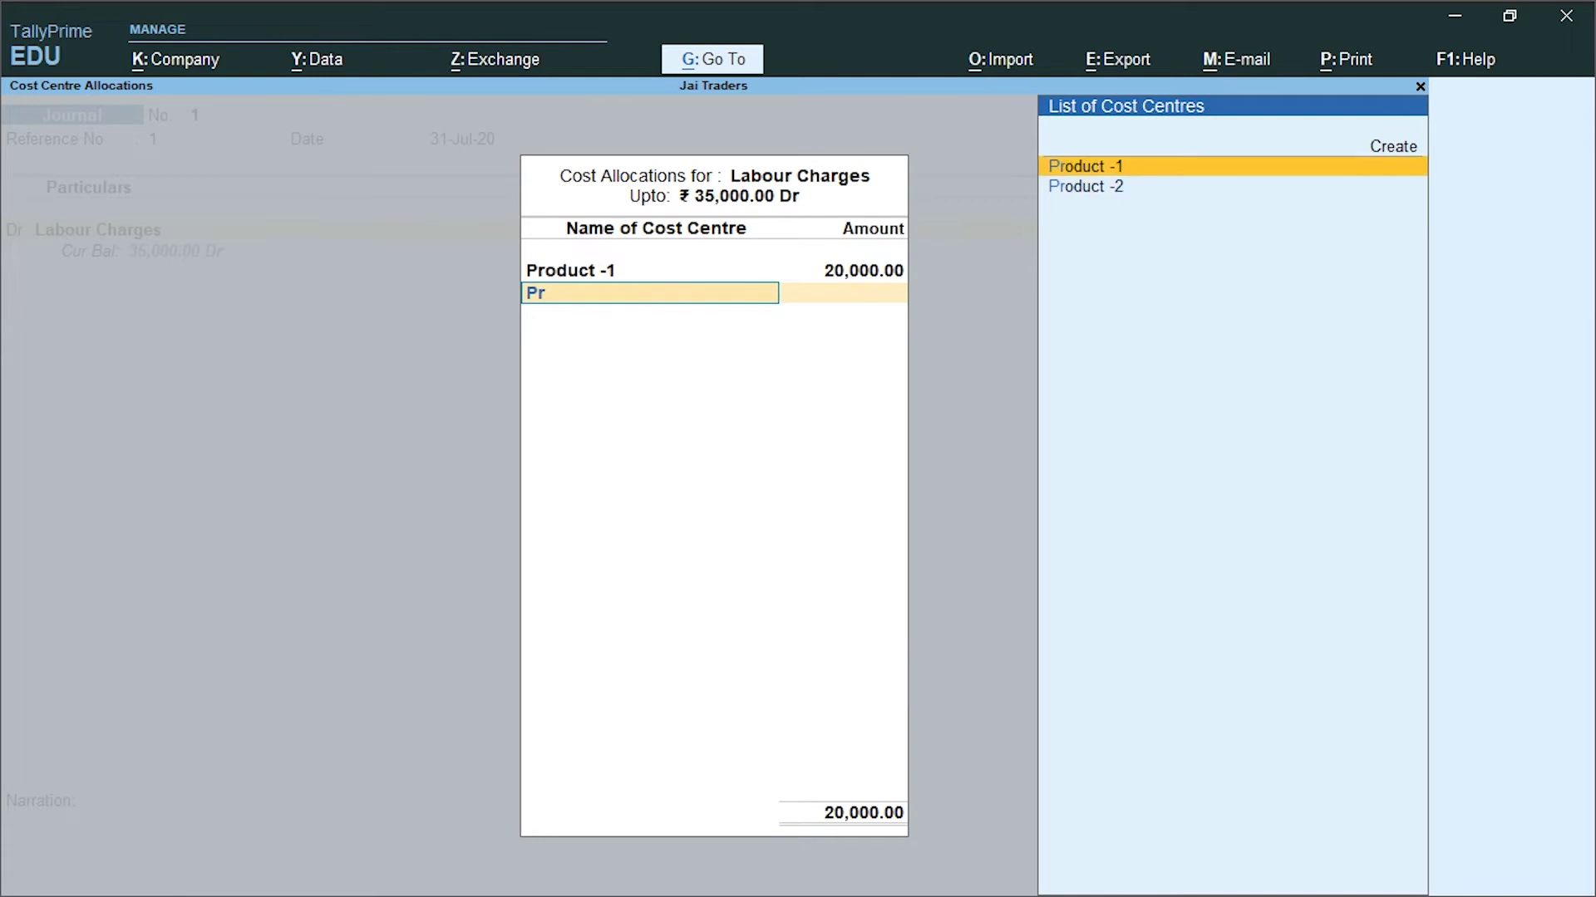
key("Down")
key("Return")
key("Return")
key("Return")
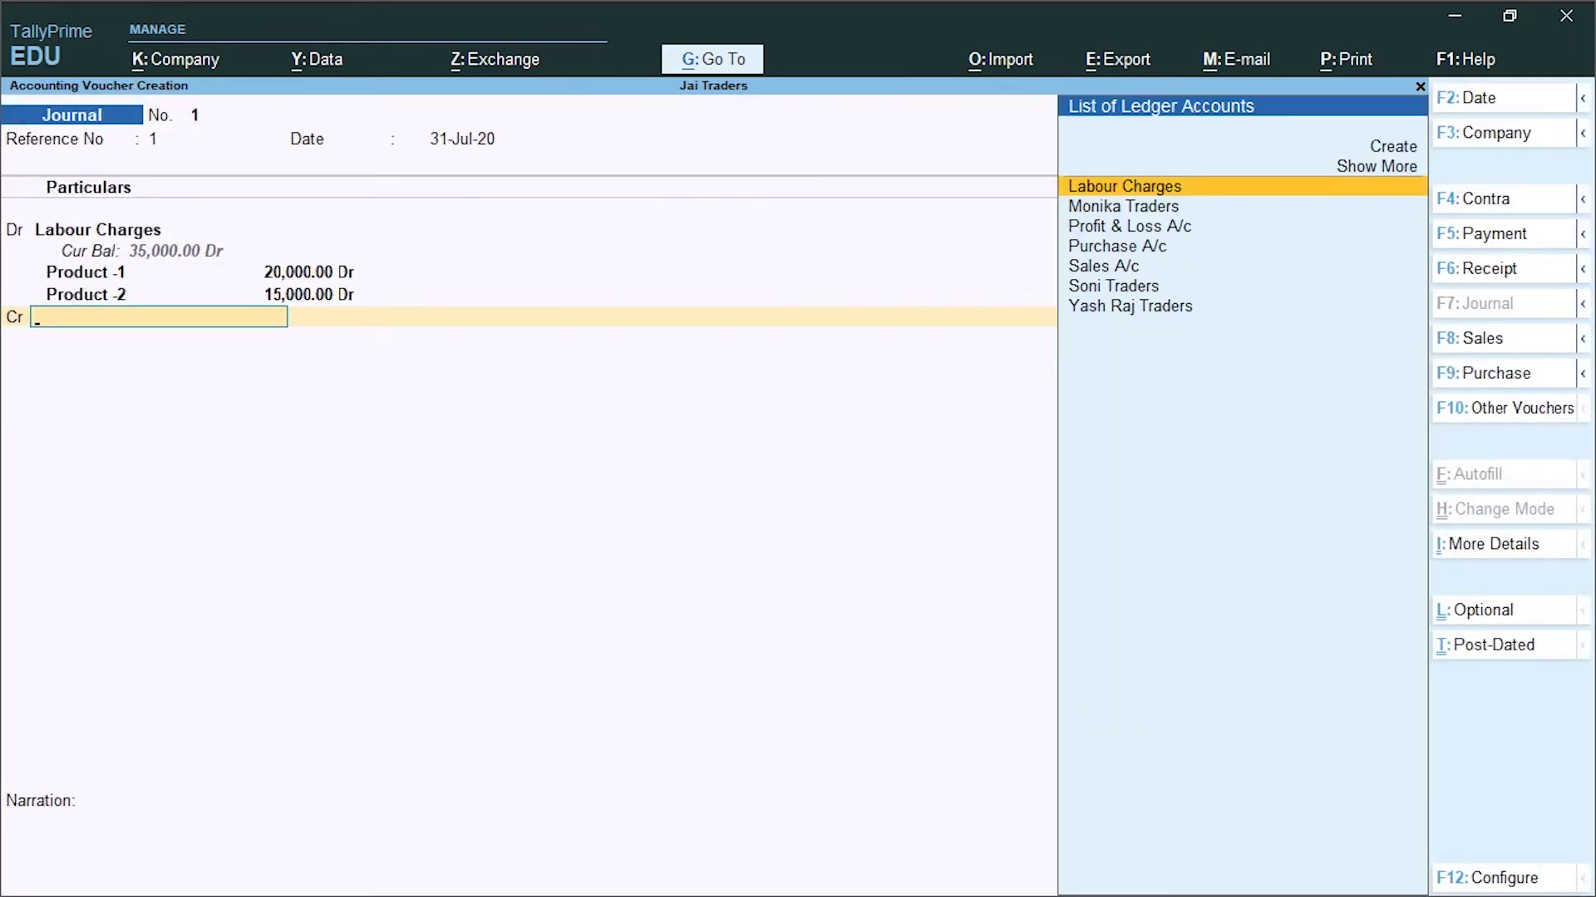
Try to credit Cash with 35,000, then quit the journal voucher without saving it
type("Cas")
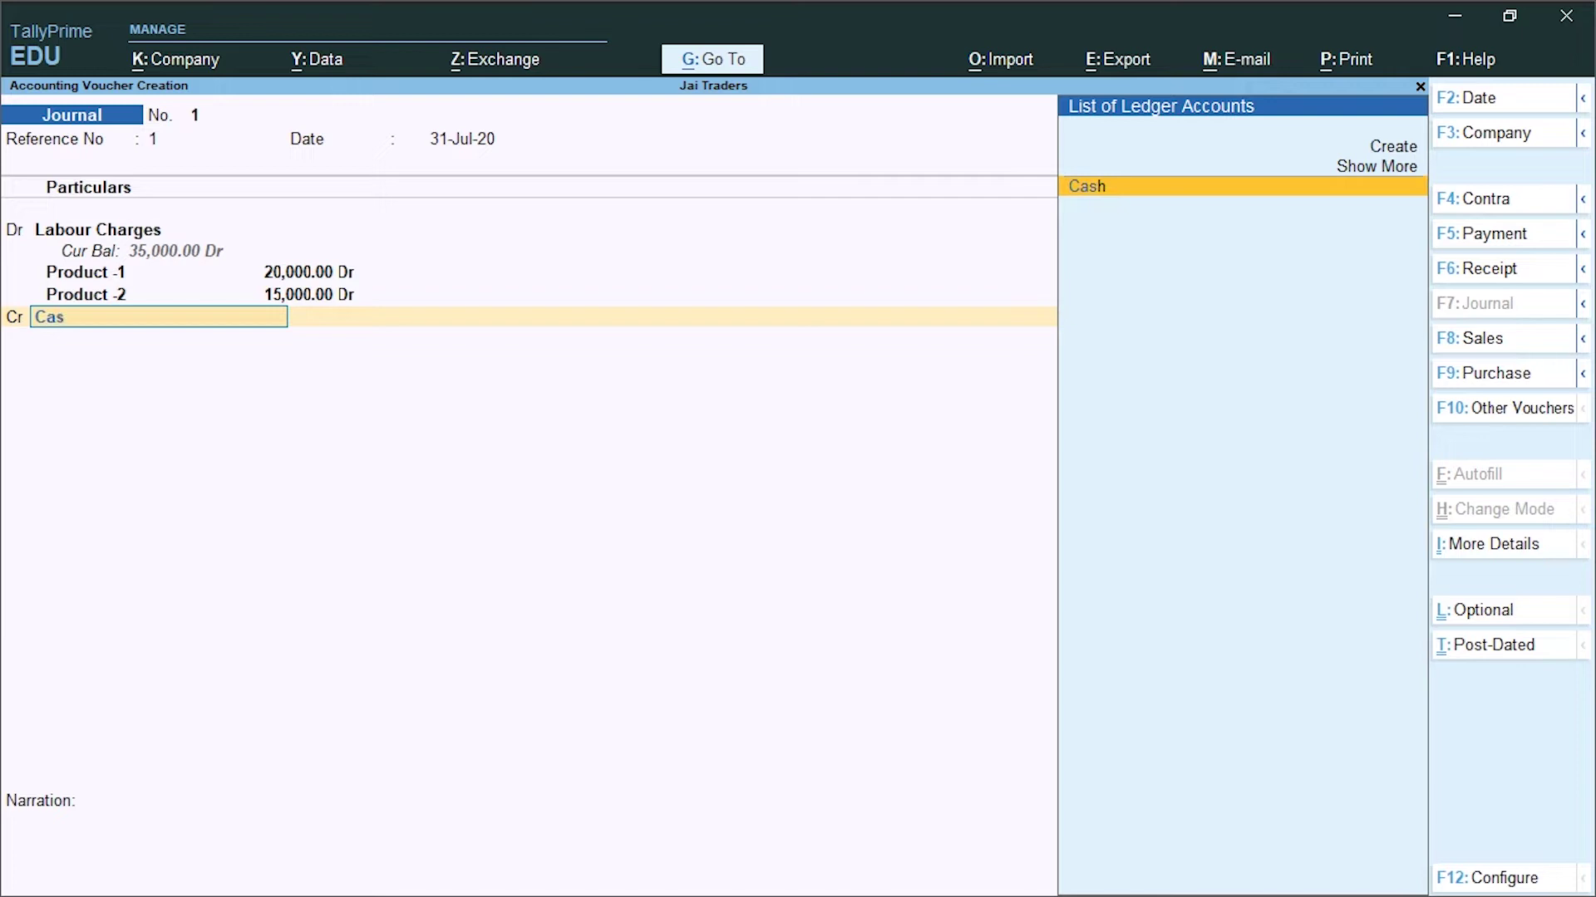
key("Return")
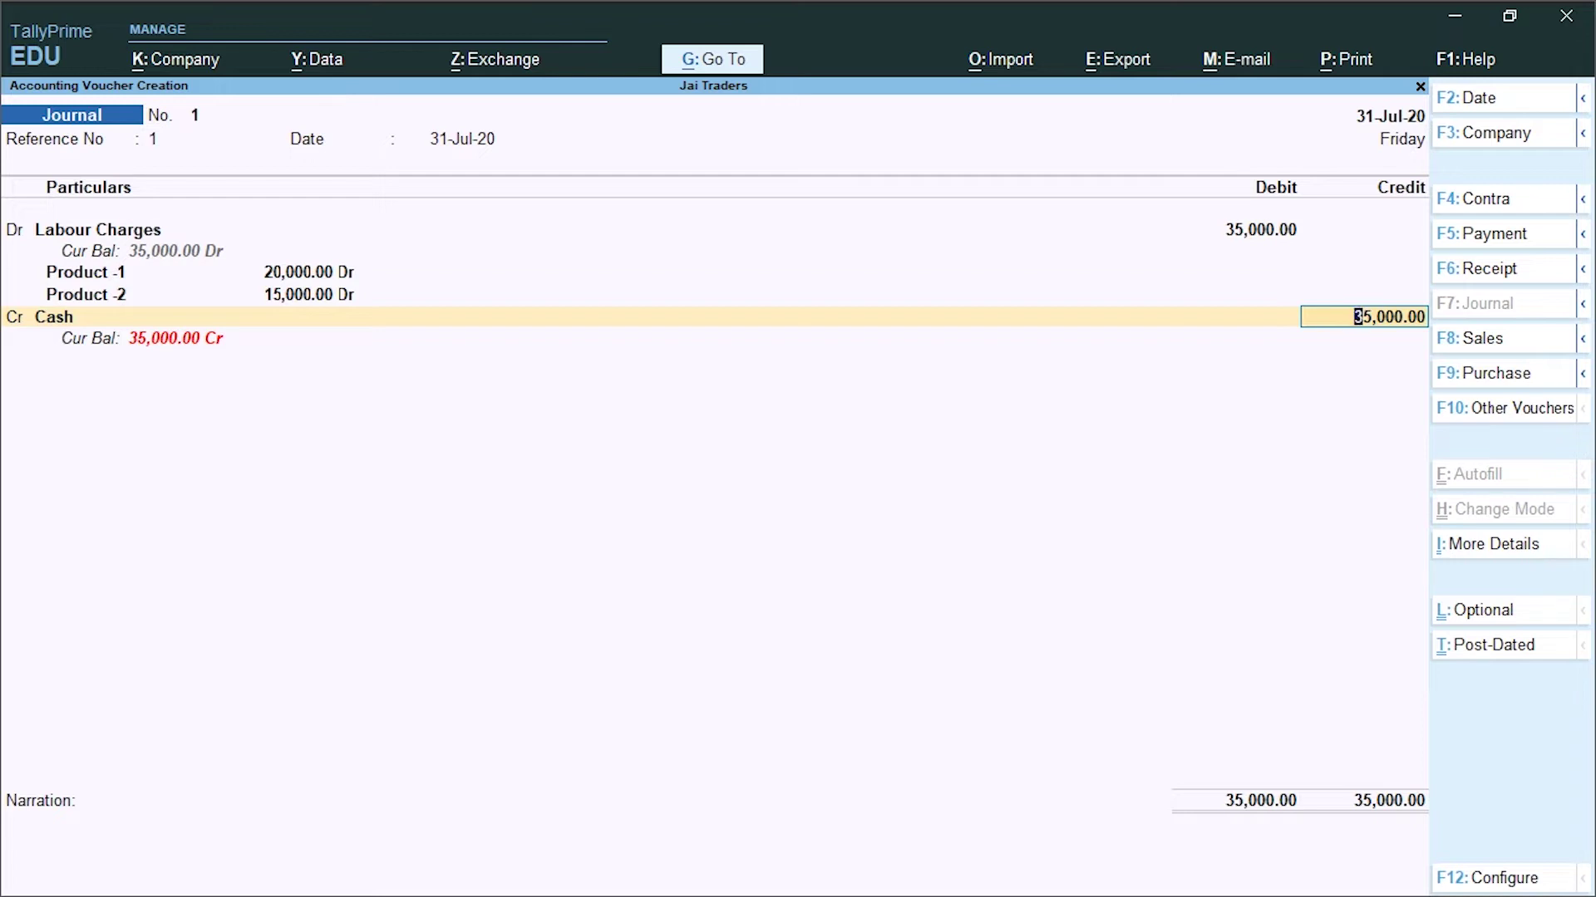
key("Return")
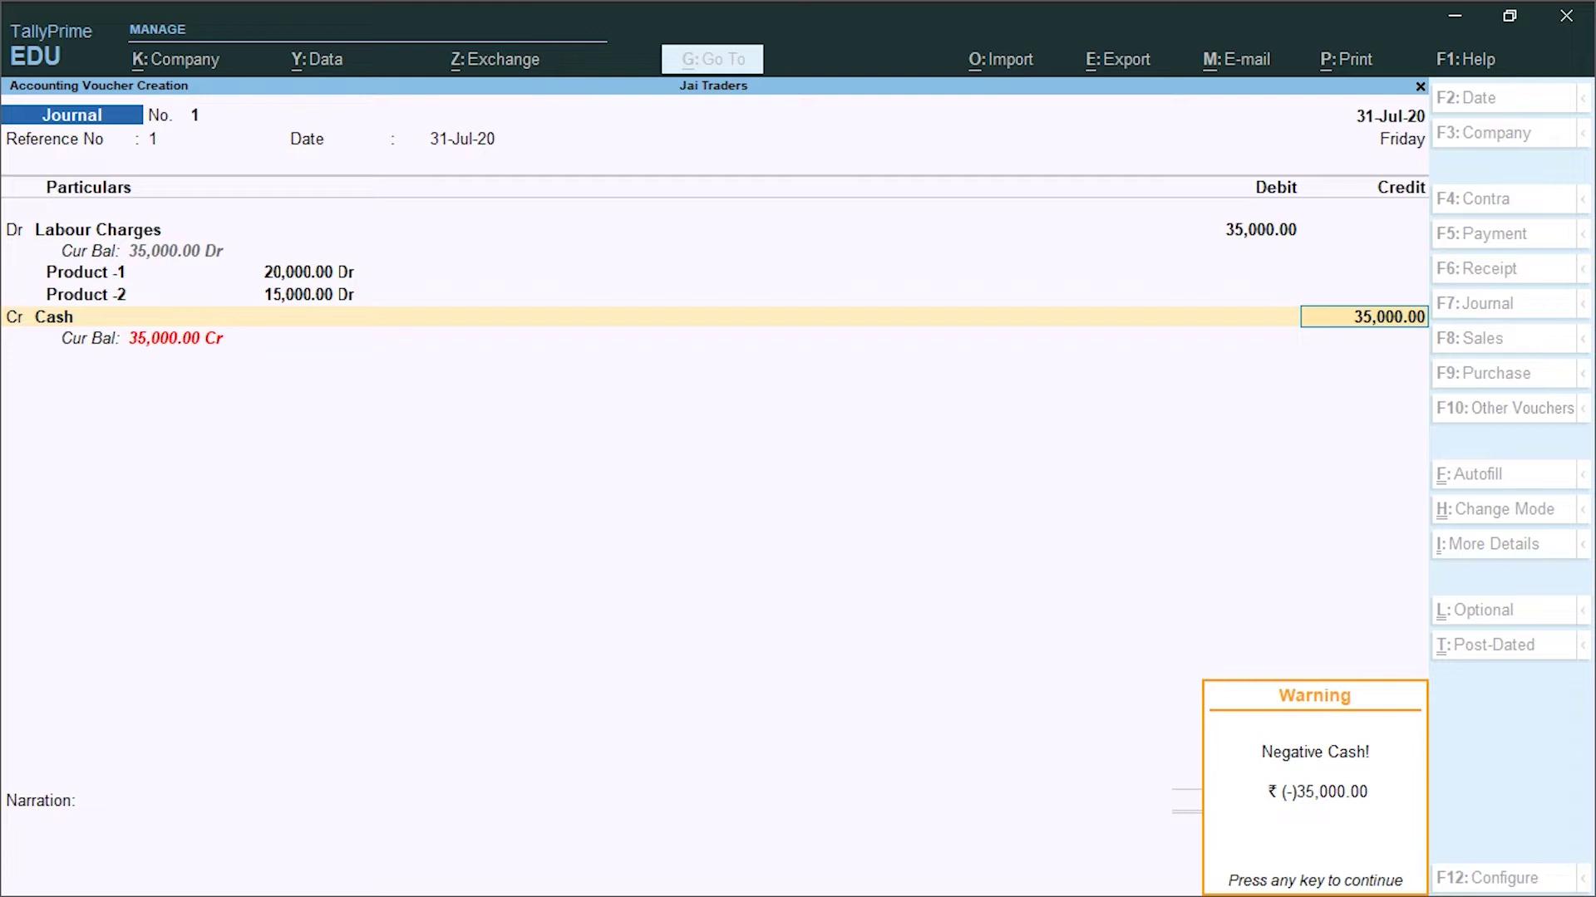
key("Return")
key("Escape")
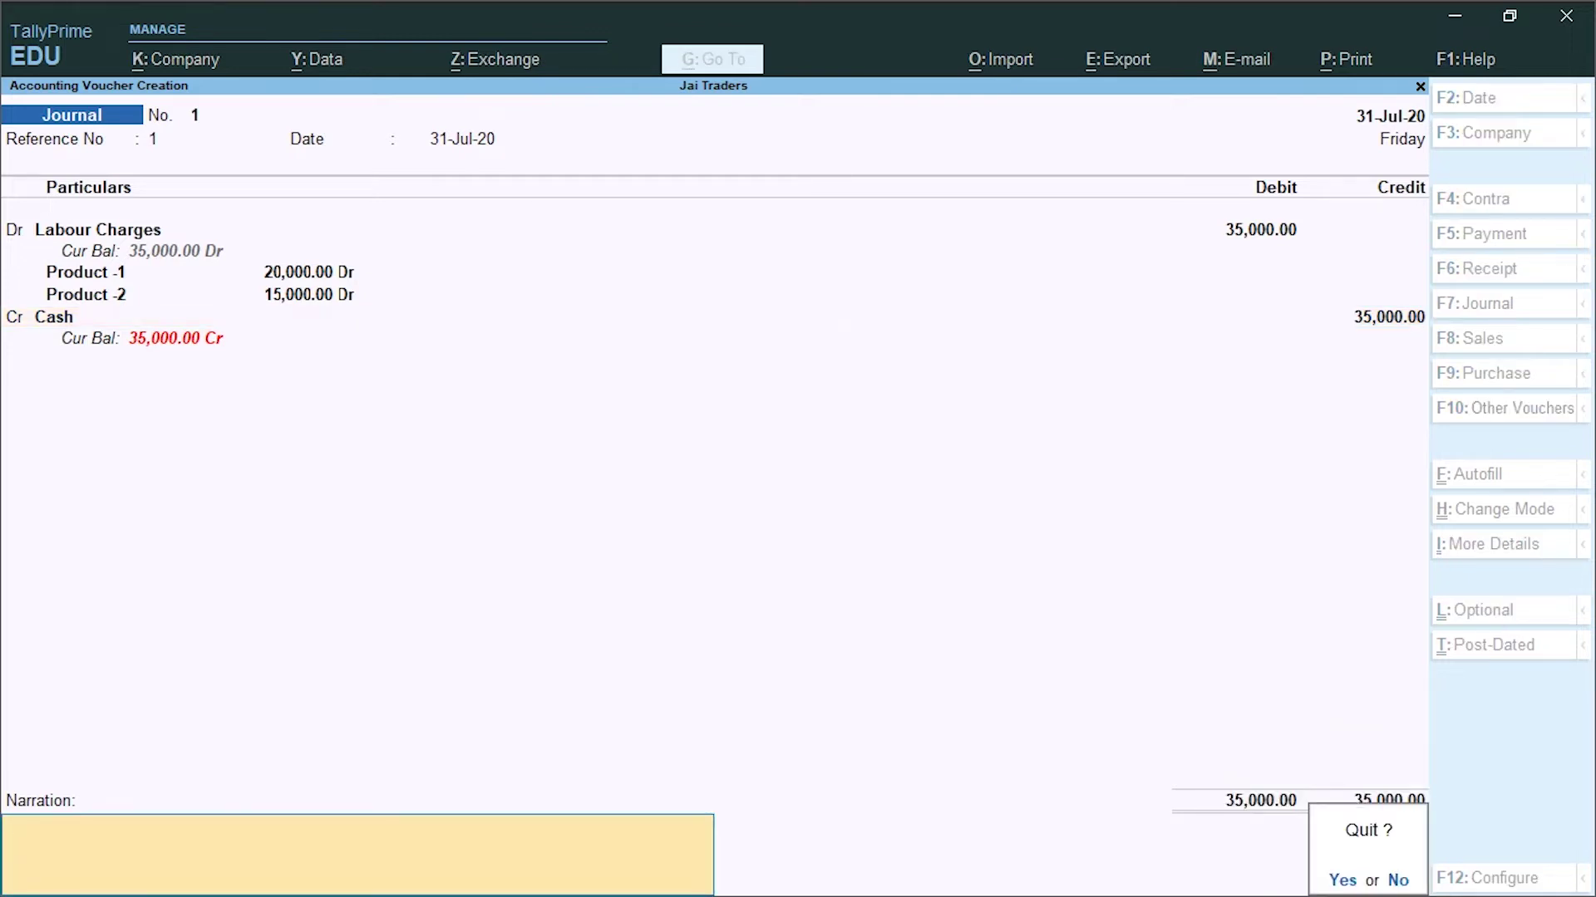
key("y")
Alter the Cash ledger to an opening balance of 100000, save it, and return to the Gateway of Tally
key("Up")
key("Up")
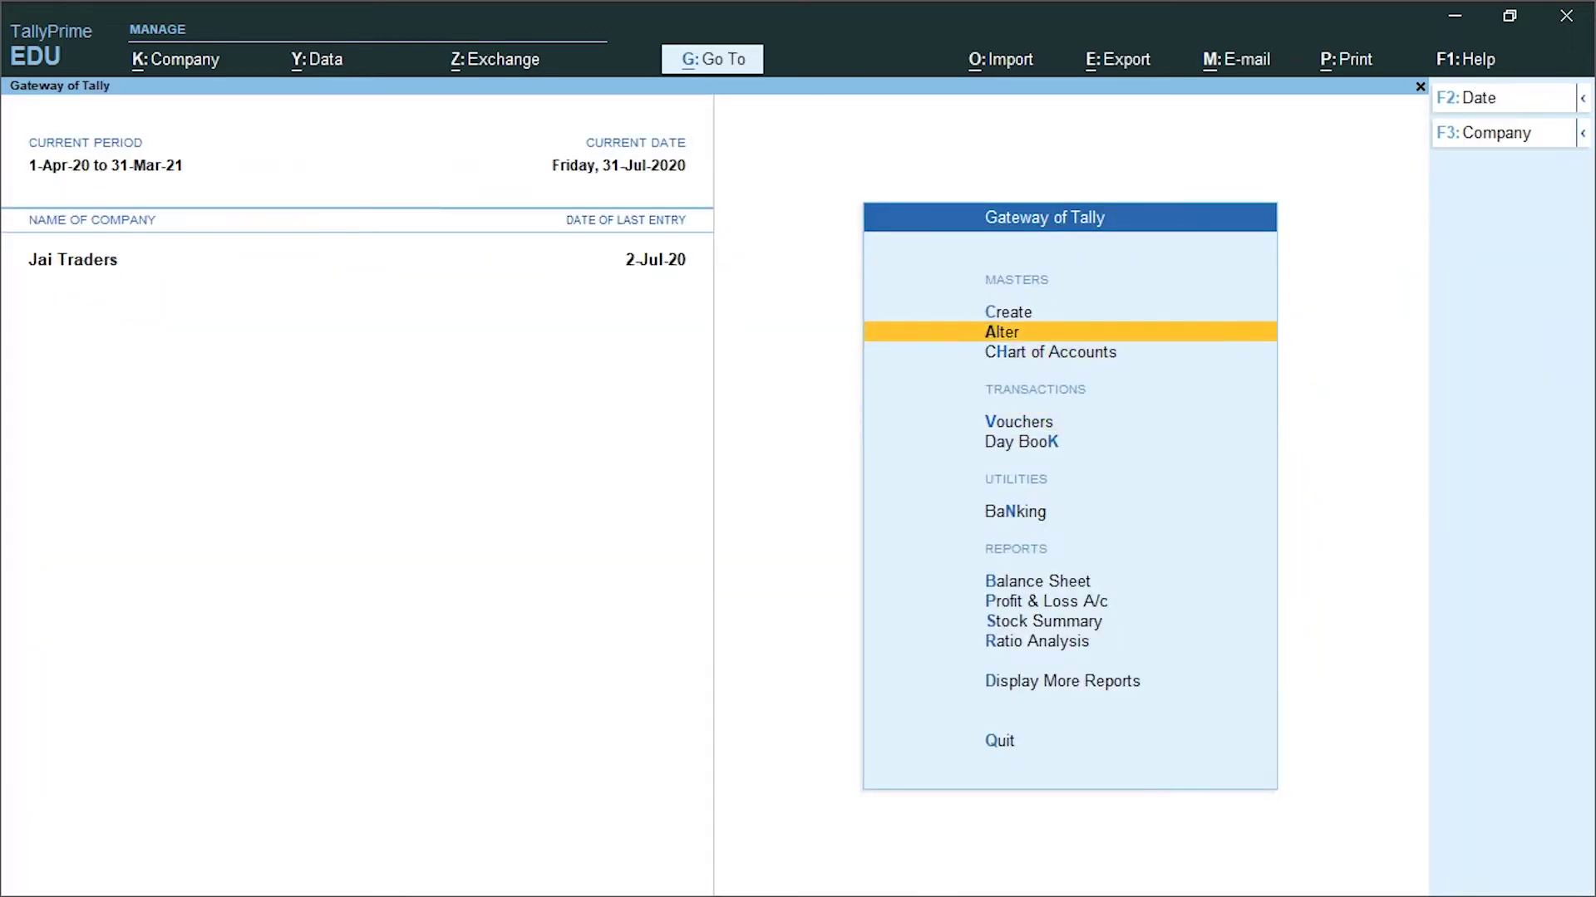
key("Return")
key("Down")
key("Return")
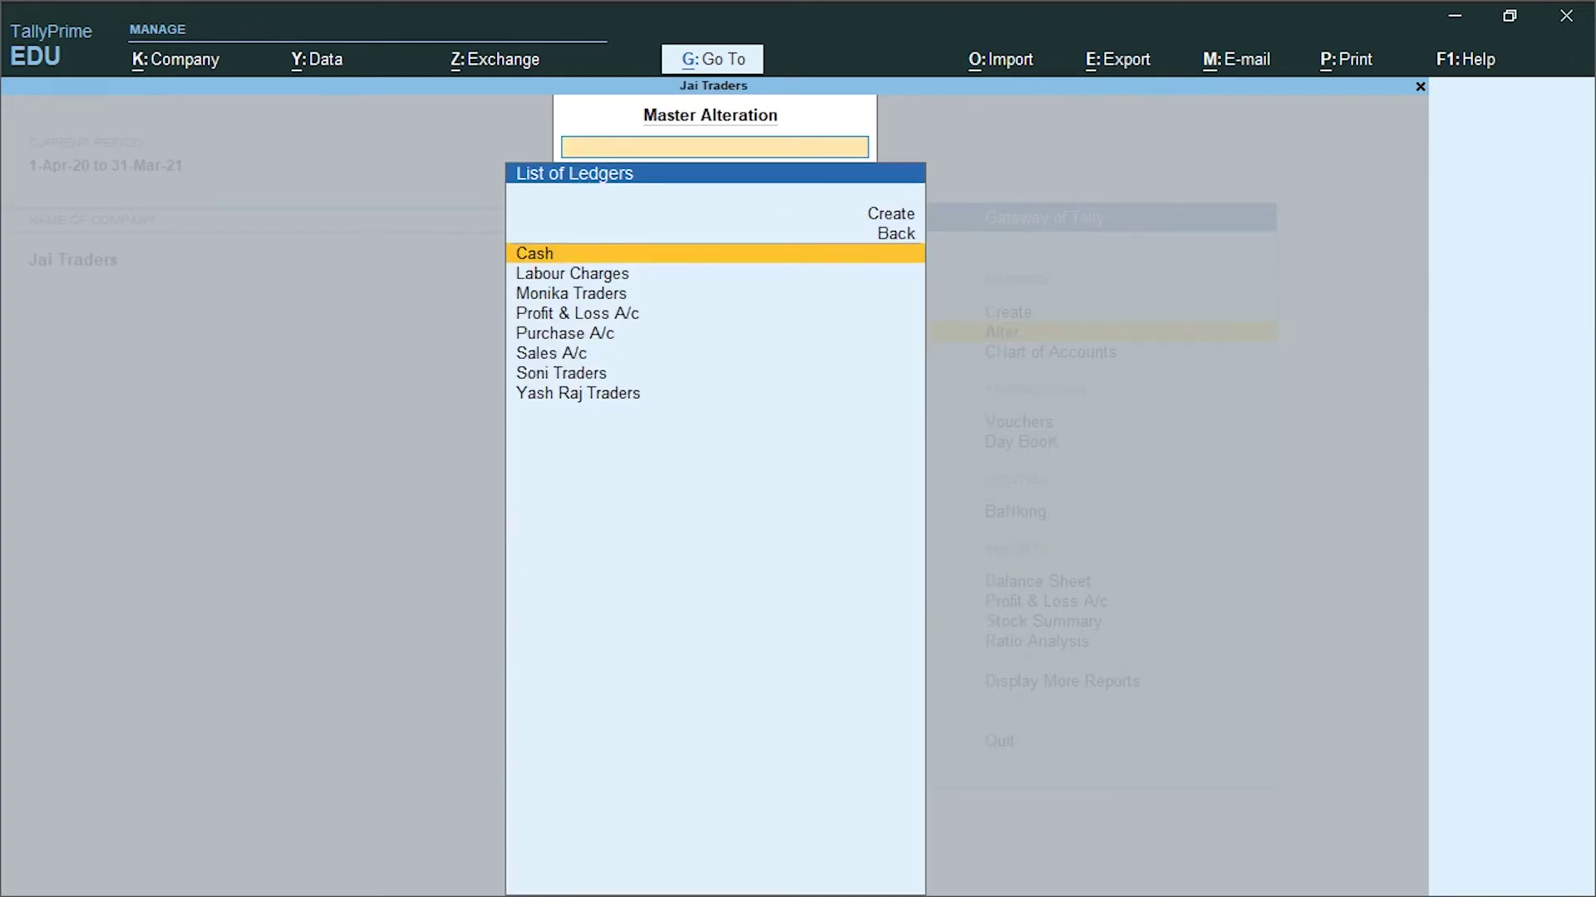
key("Return")
key("Return")
key("Return")
key("Return")
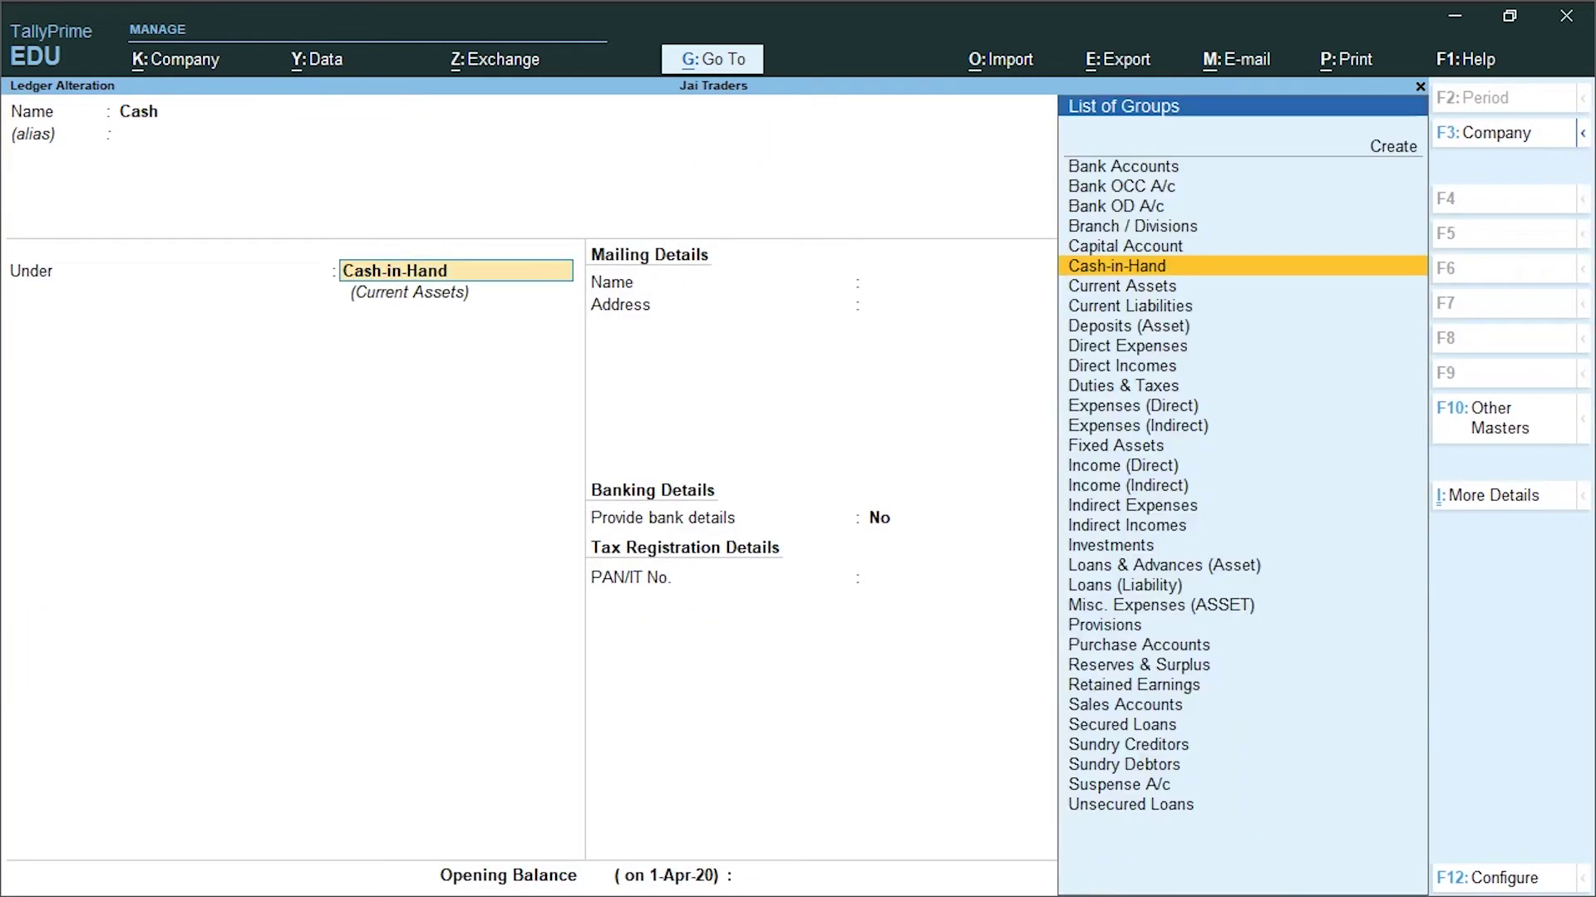
type("100000")
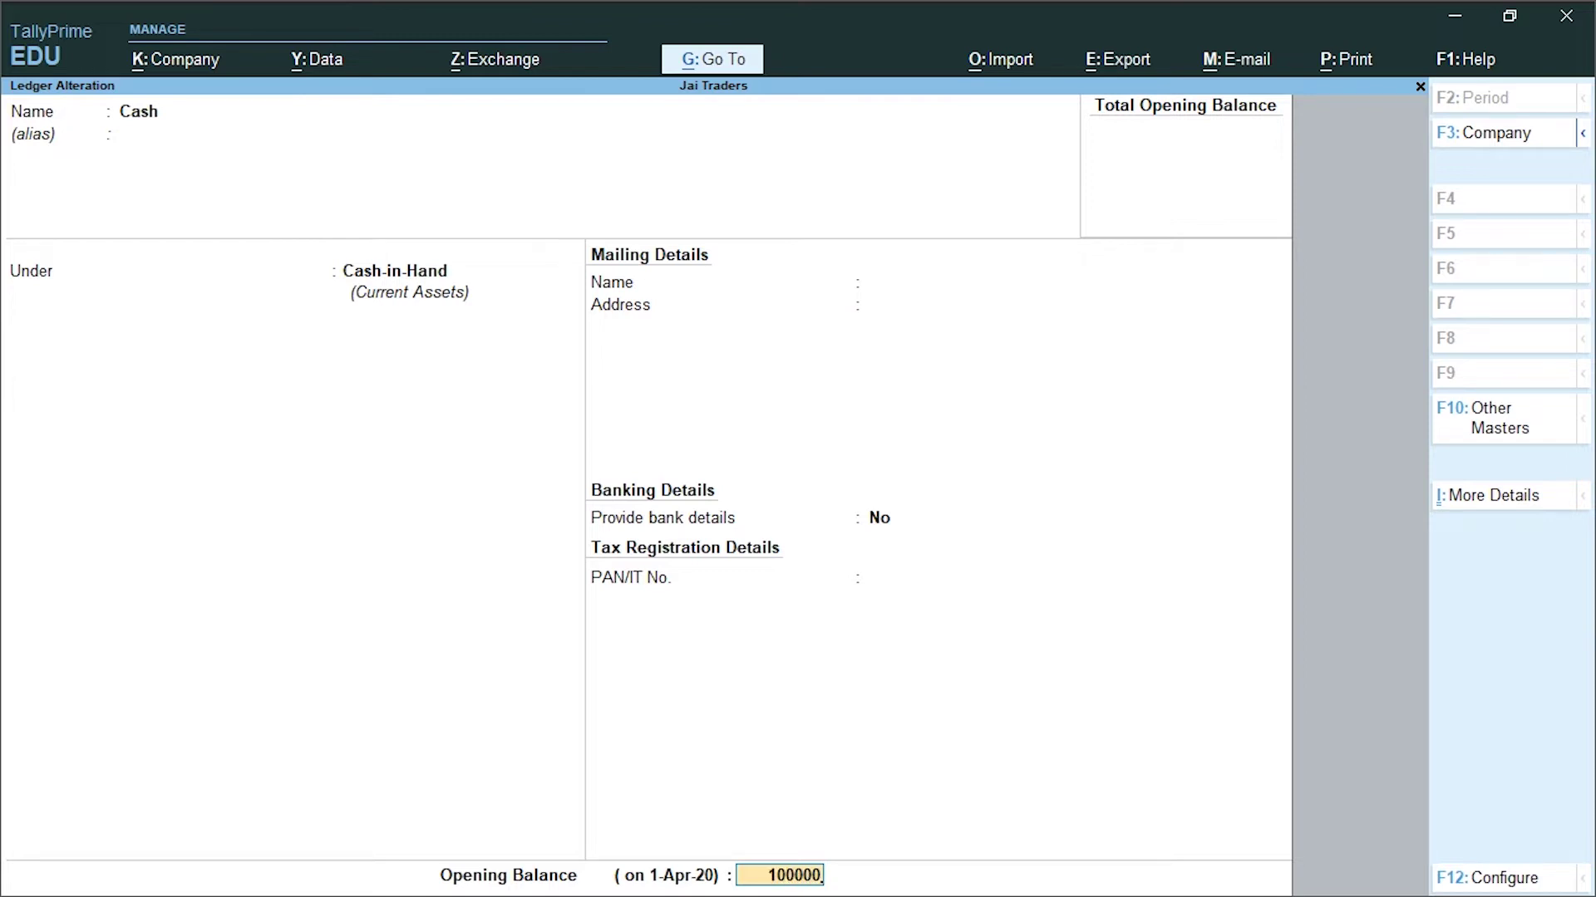
key("Return")
key("Return")
key("Return")
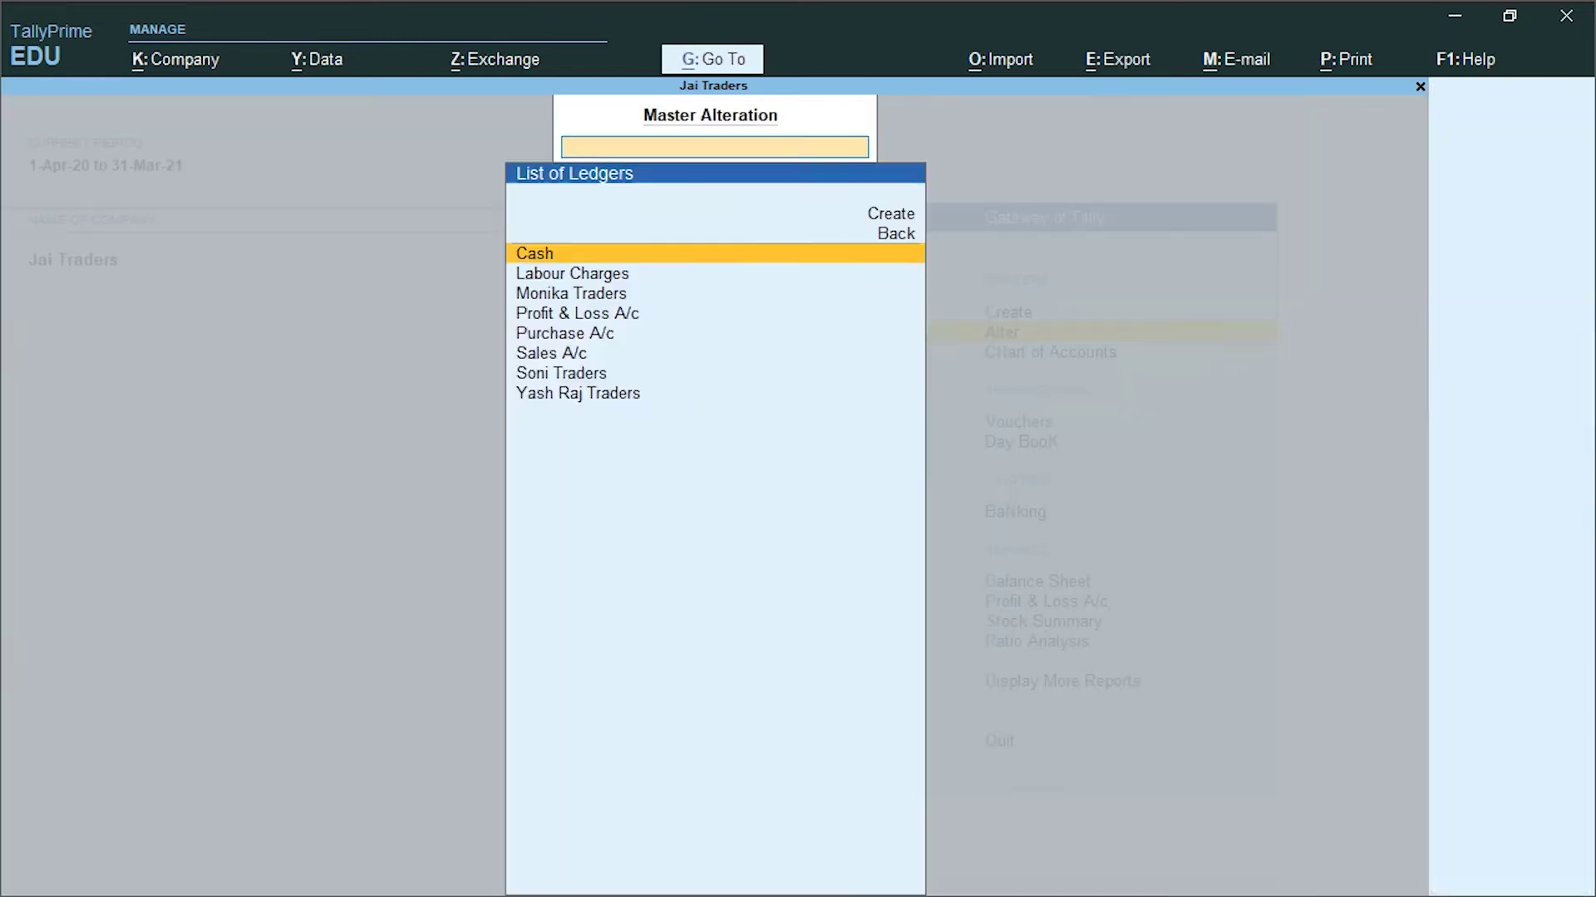
key("Escape")
key("Escape")
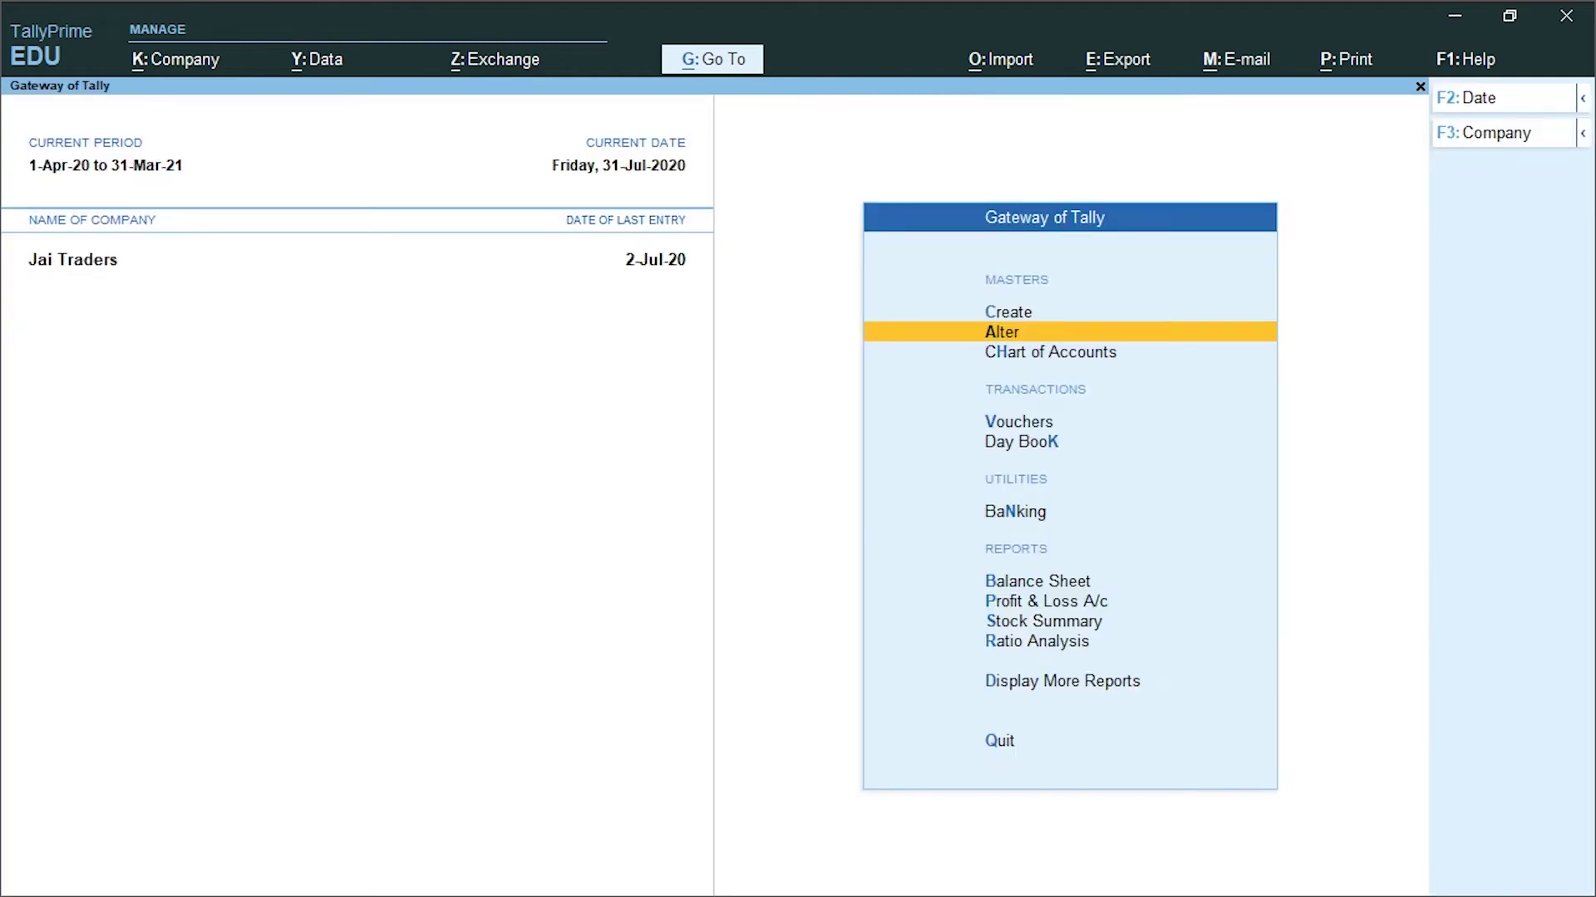
Begin the journal voucher again with reference number 1 dated 31-Jul-20, and debit Labour Charges with 35,000
key("Down")
key("Down")
key("Return")
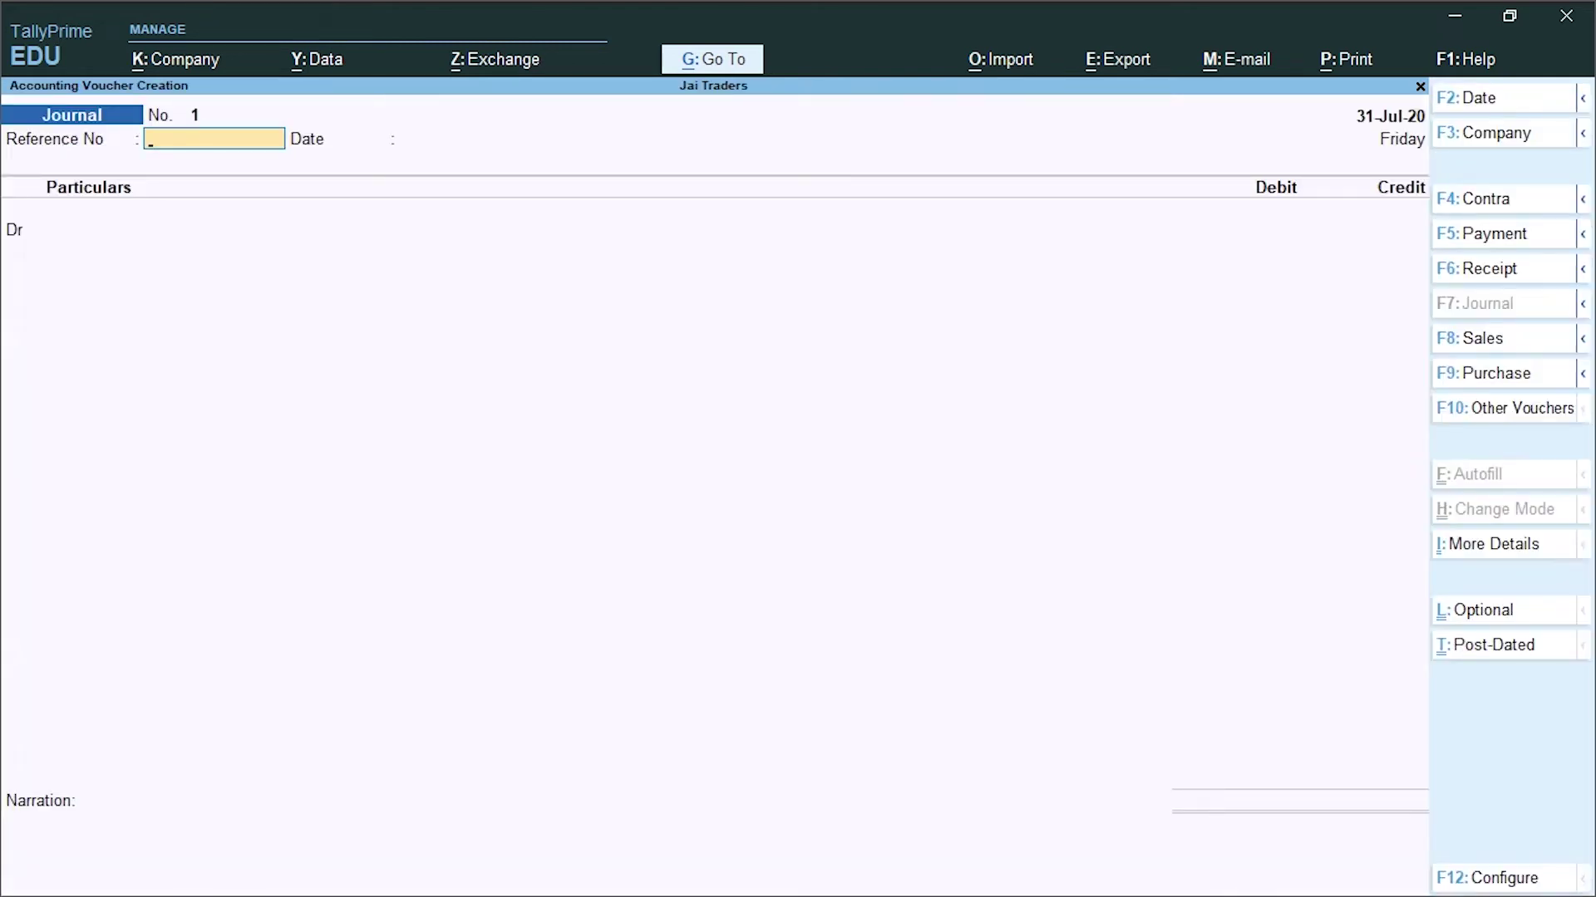
type("1")
key("Return")
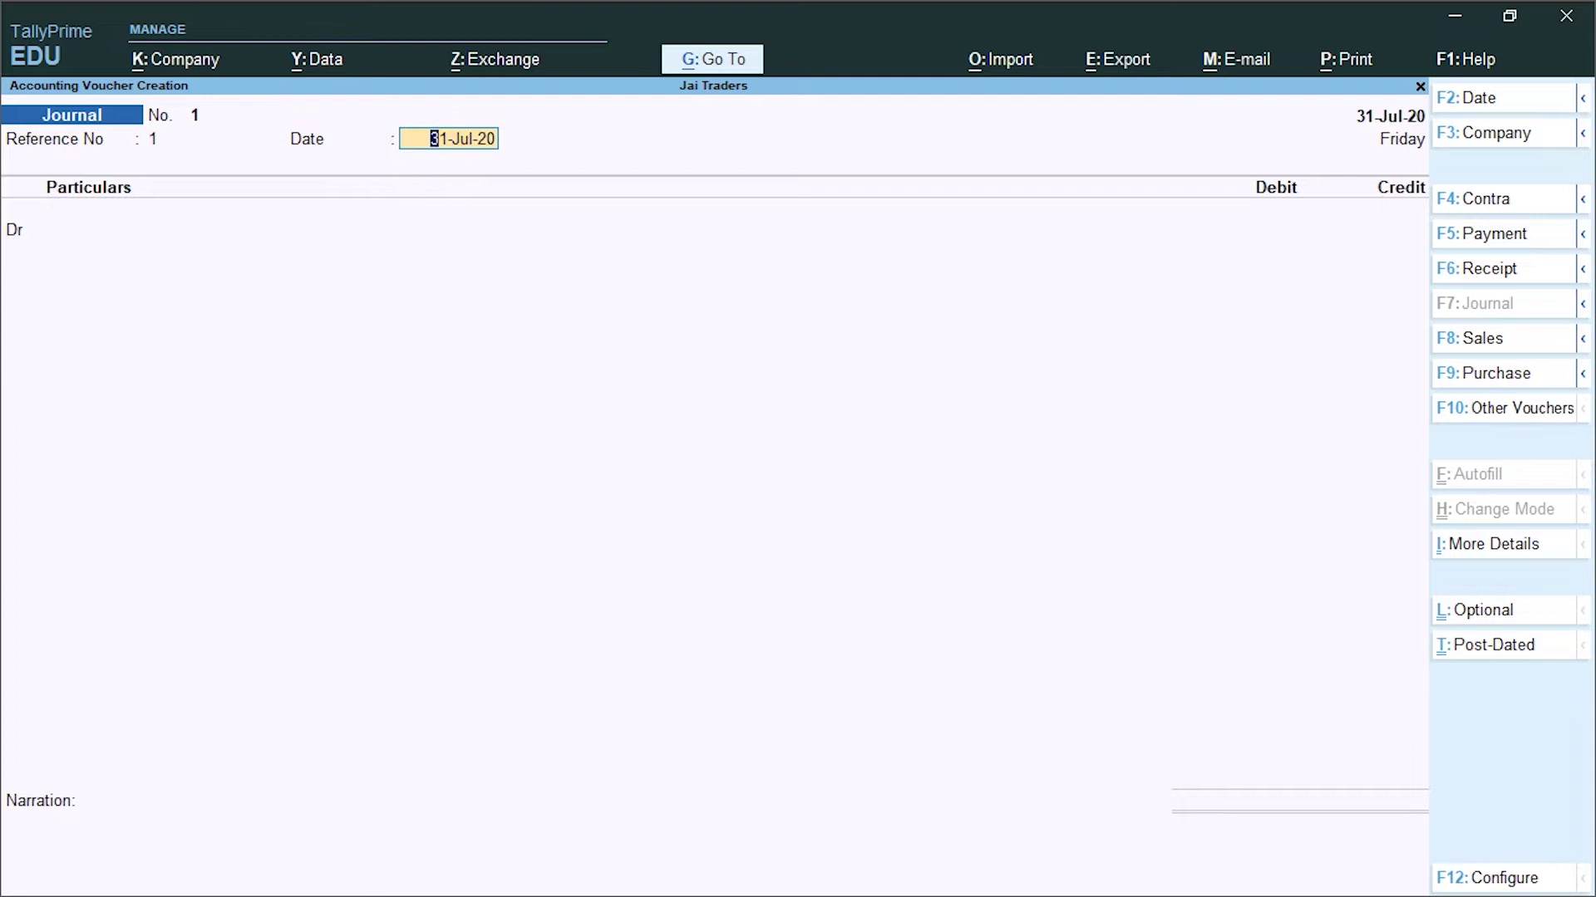
key("Return")
key("Return")
type("35000")
key("Return")
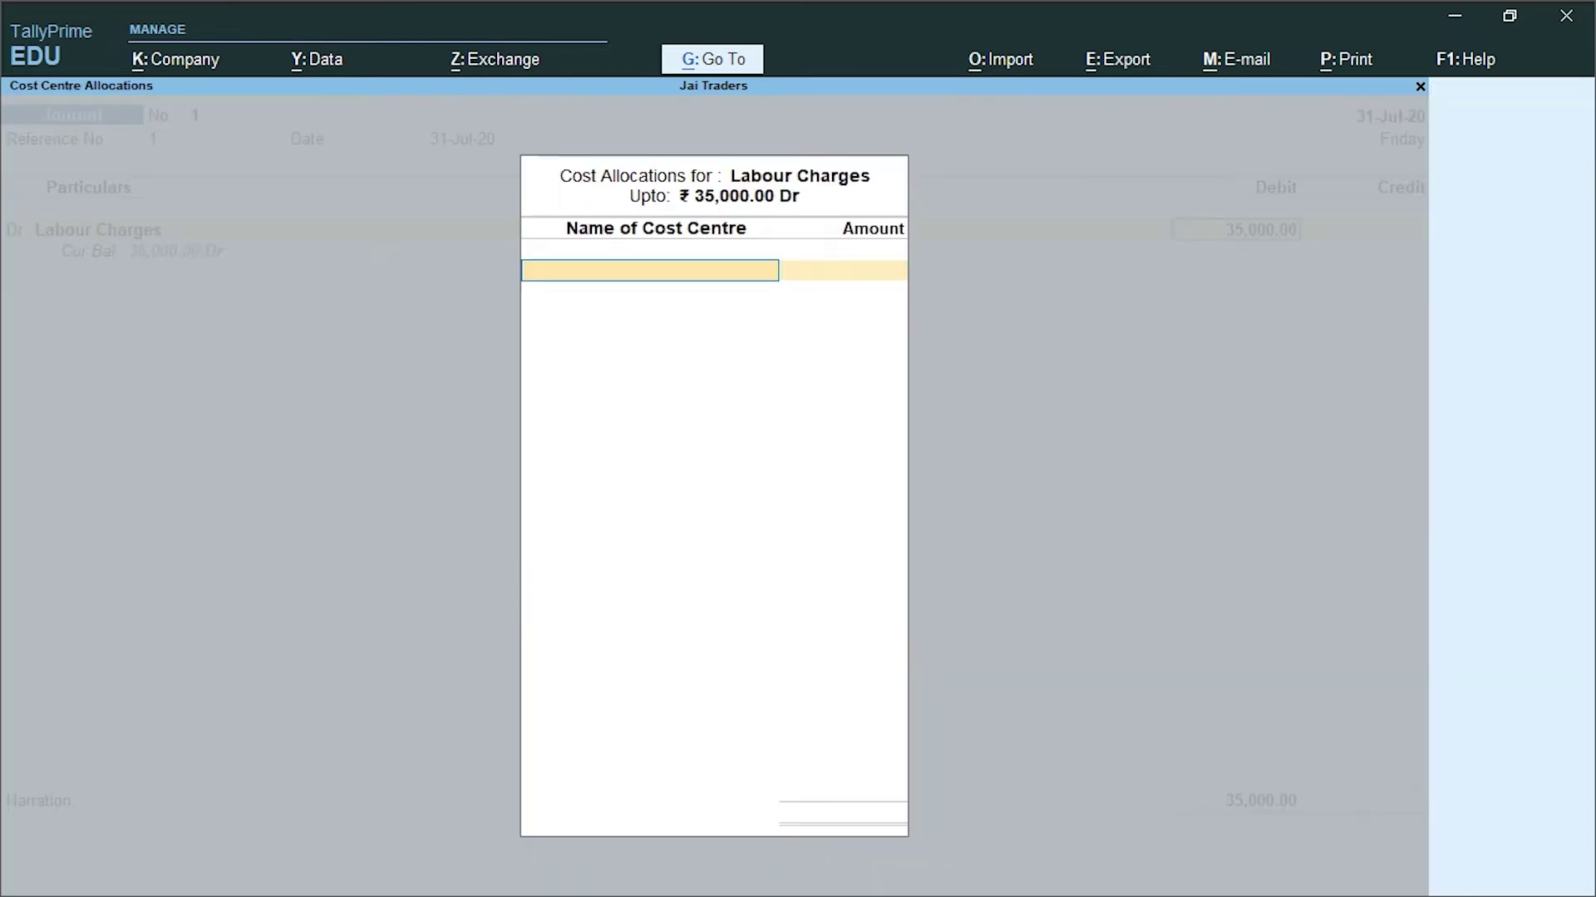
Allocate the labour charges to the cost centres, with 20,000 for Product -1 and 15,000 for Product -2
type("P")
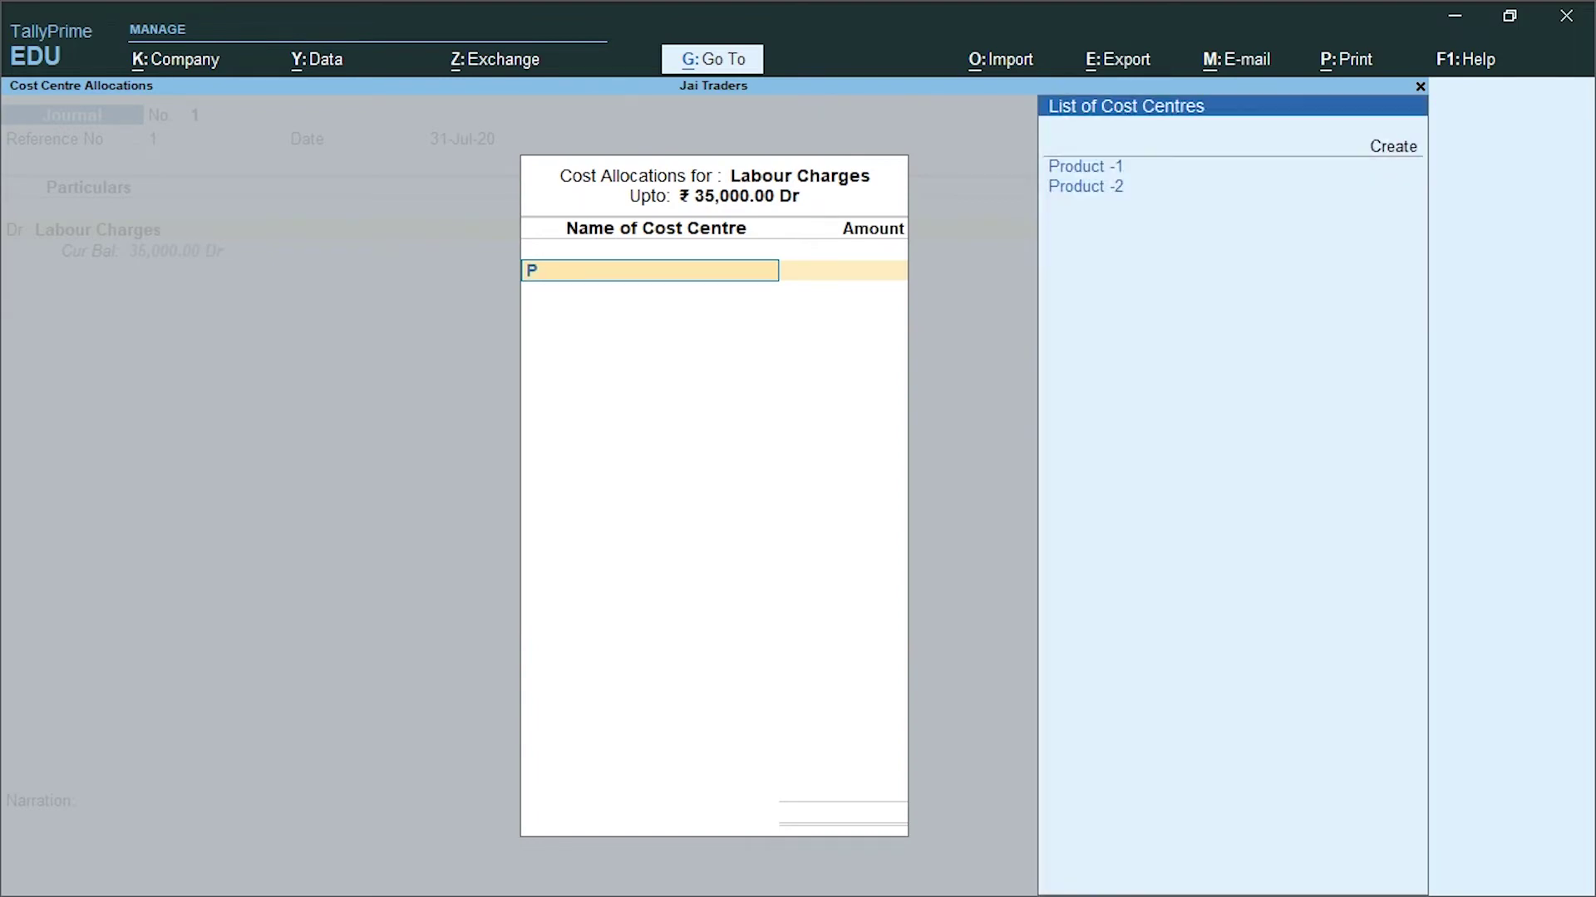
key("Return")
type("20,000")
key("Return")
type("P")
key("Return")
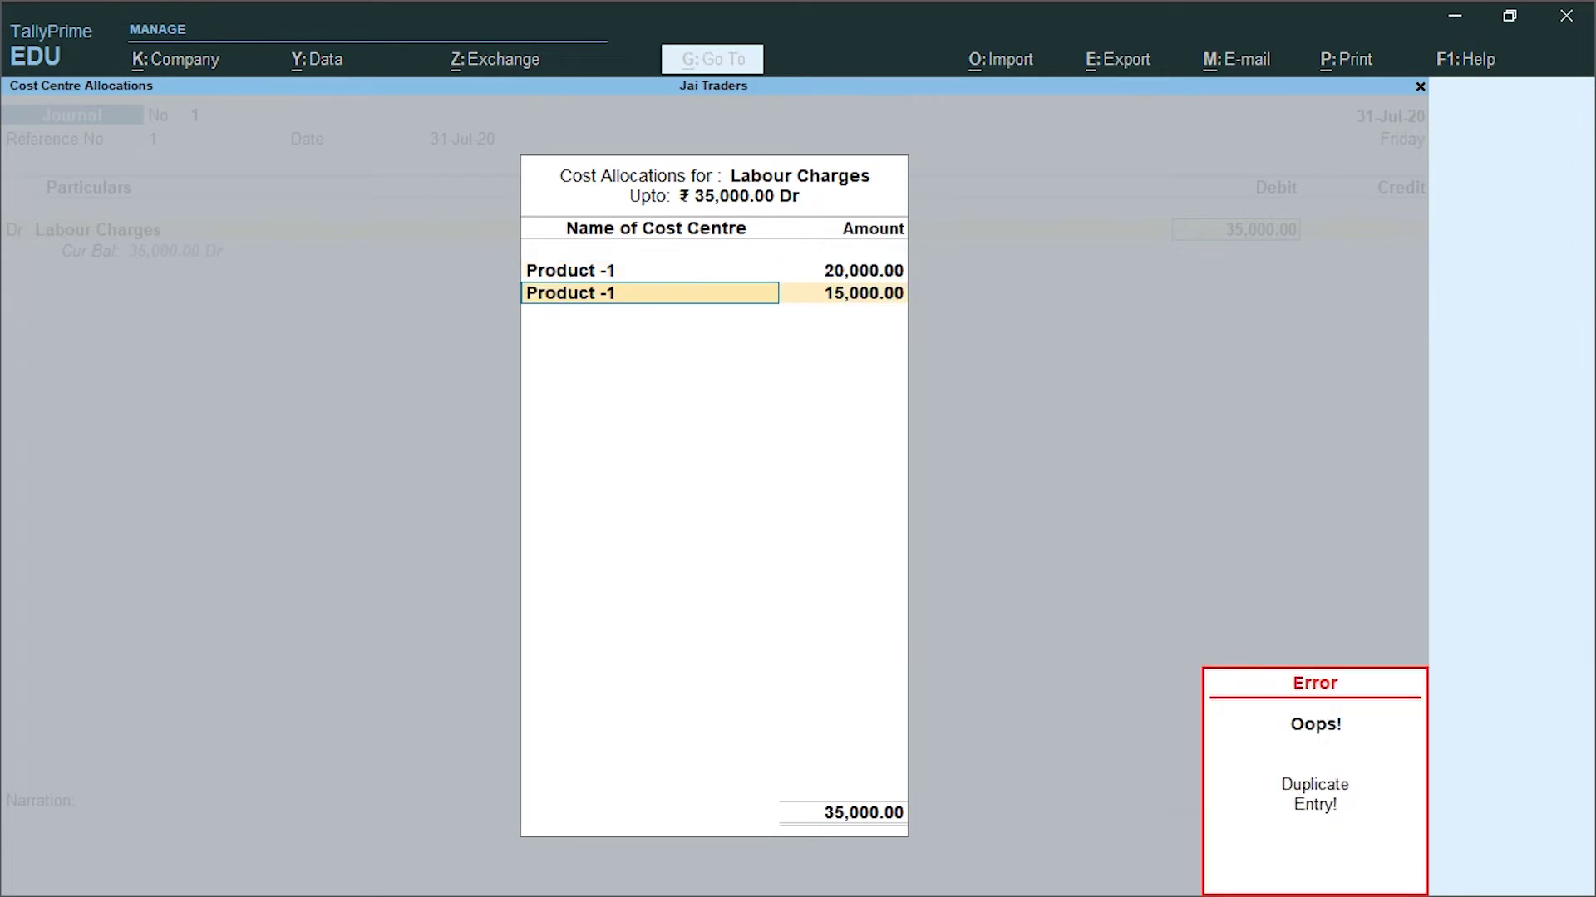
key("Down")
key("Return")
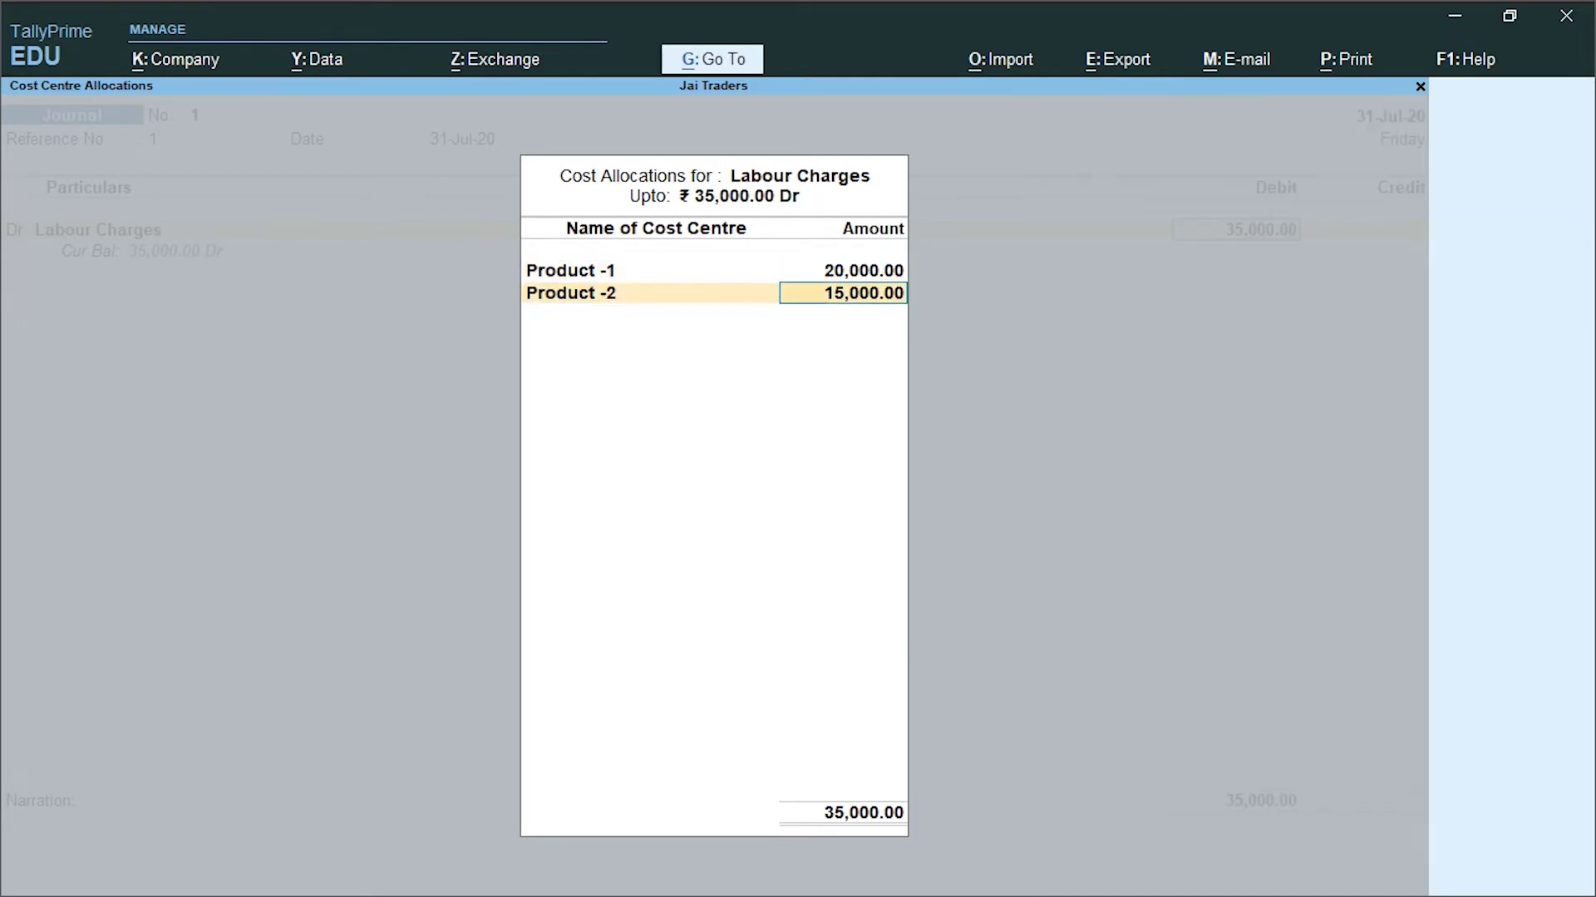
key("Return")
key("Return")
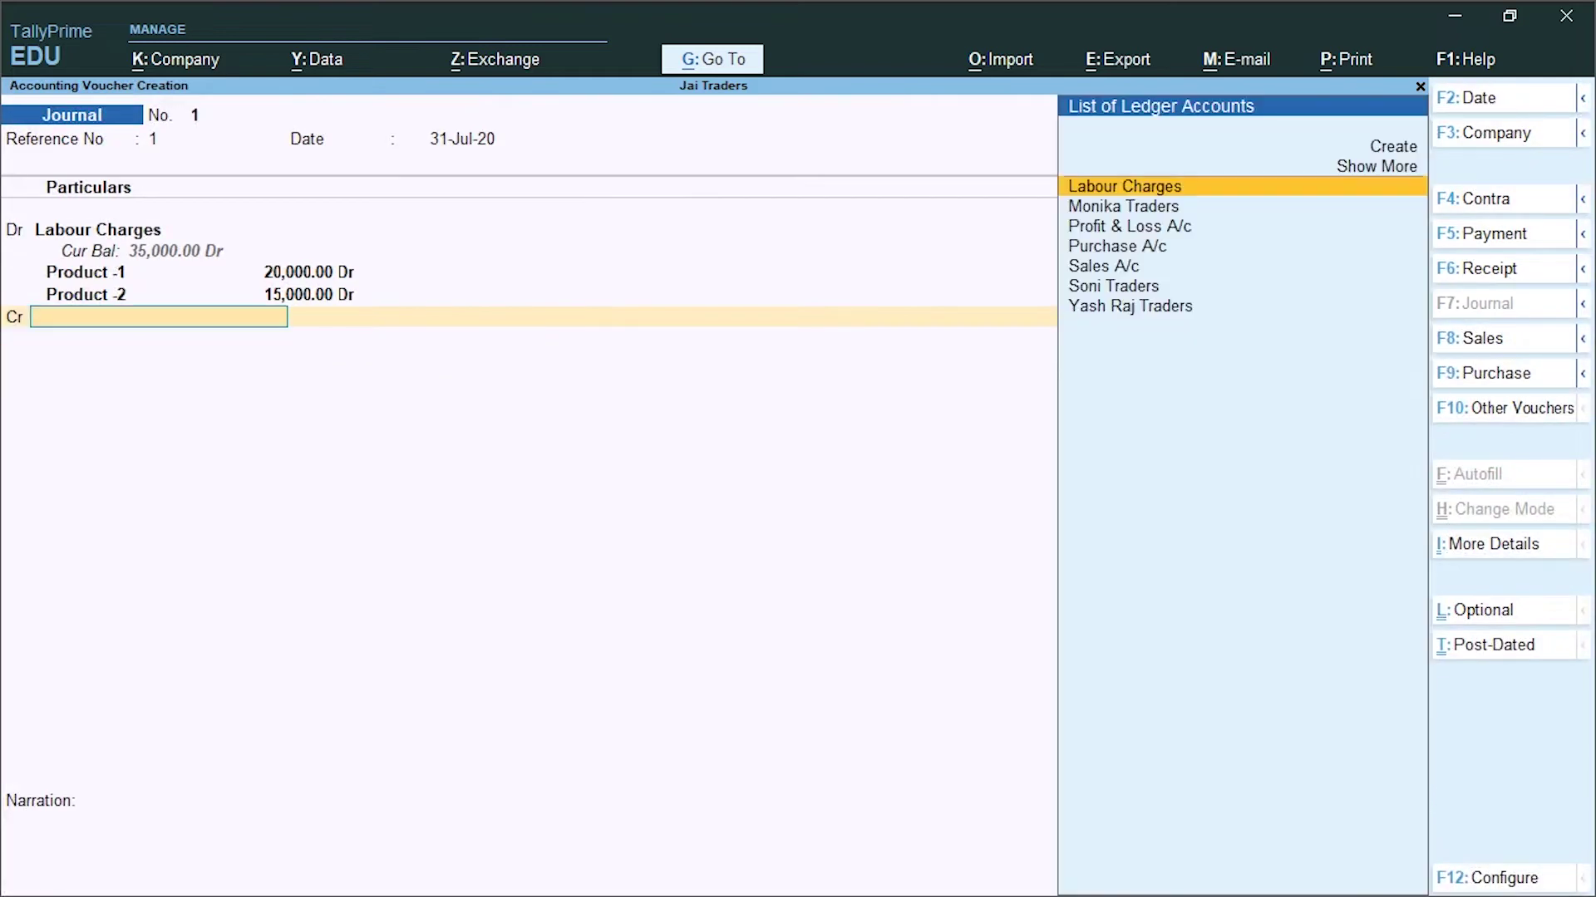
Credit Cash with 35,000 in the labour charges journal and save the voucher with no narration
type("Cash")
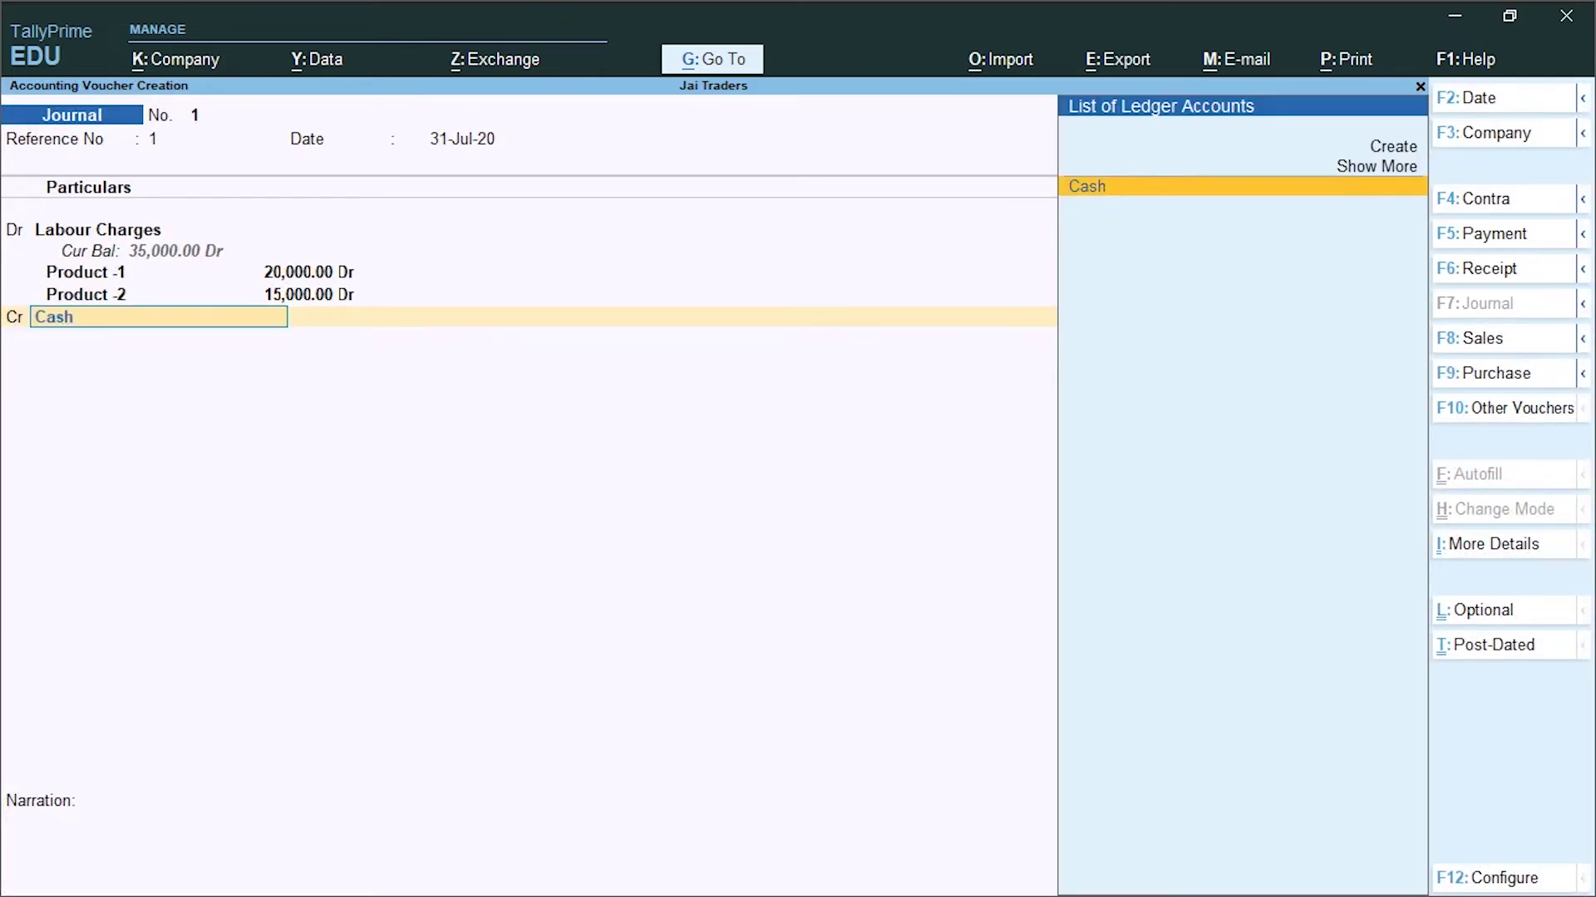
key("Return")
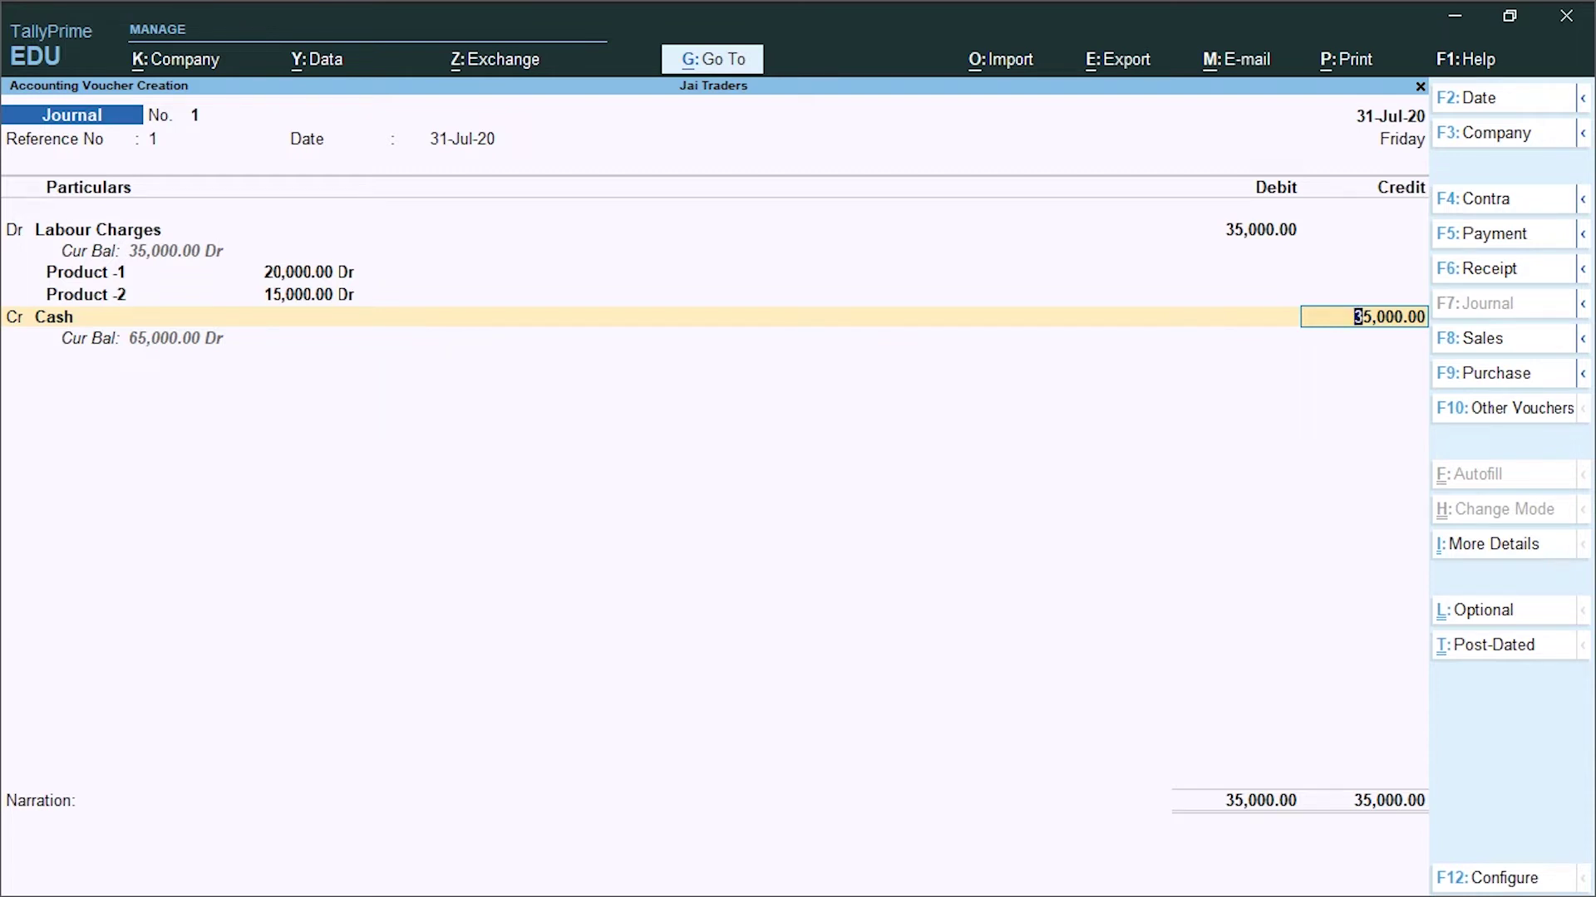
key("Return")
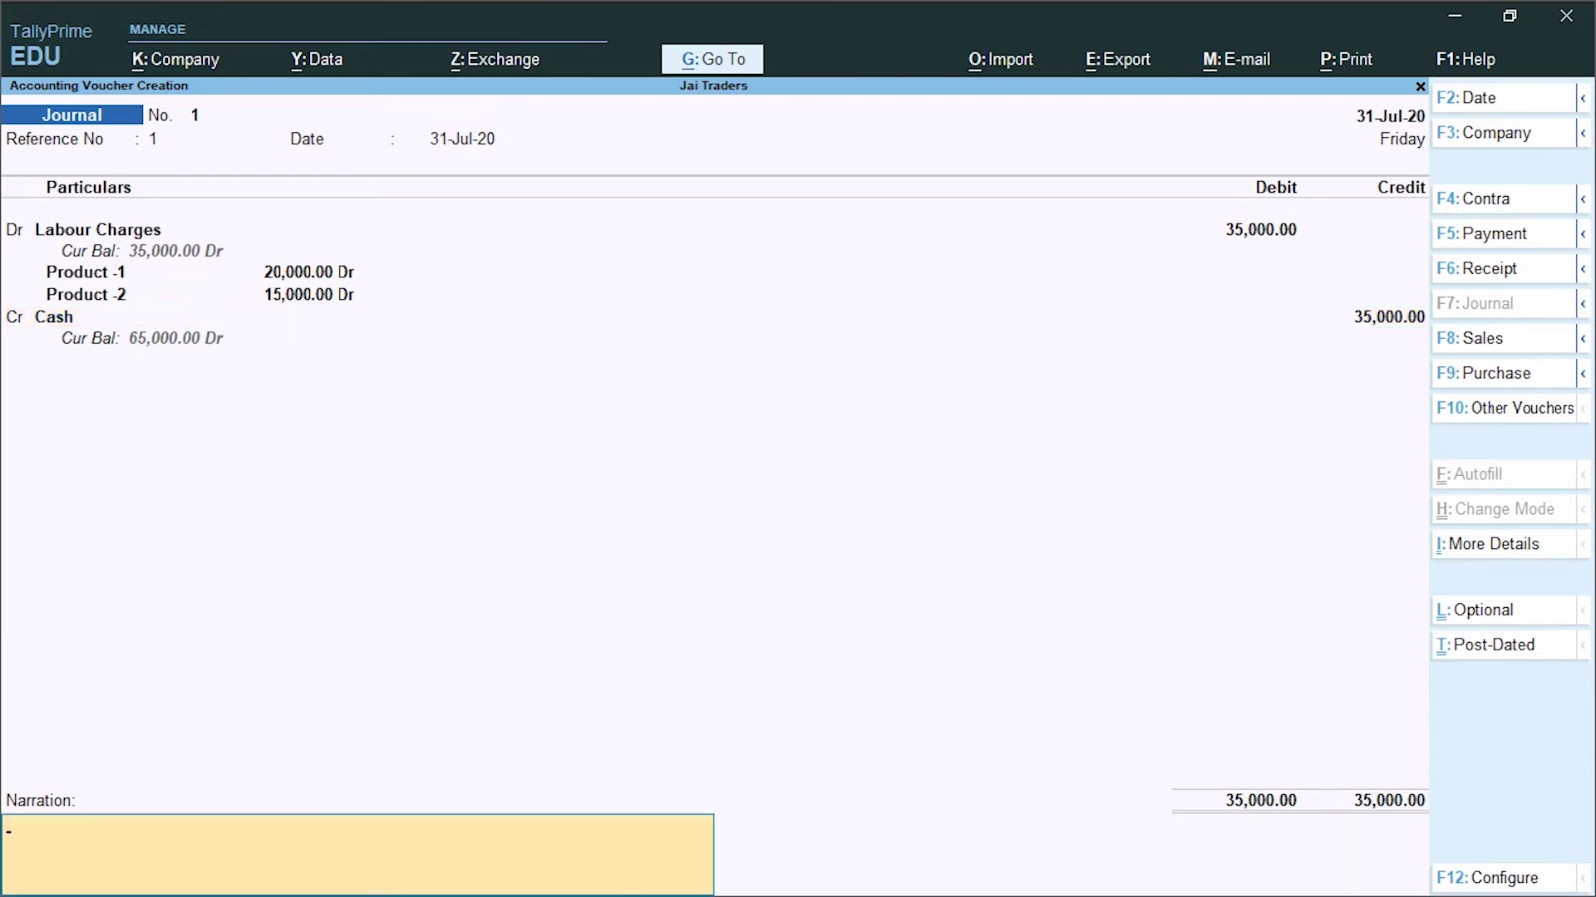
key("Return")
key("Return")
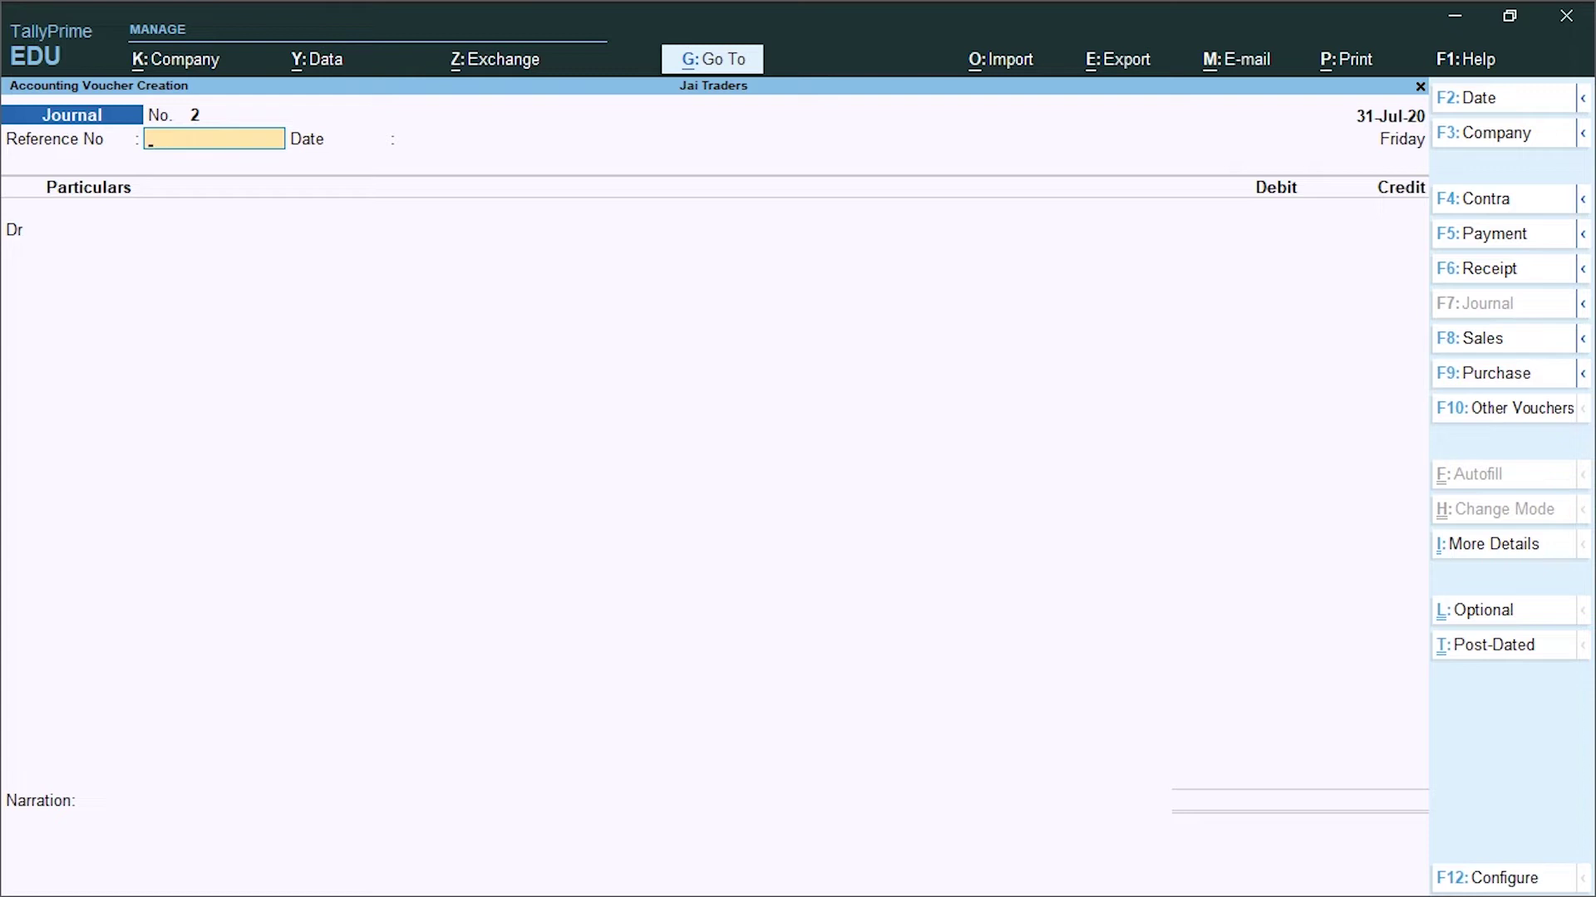
Start a payment voucher dated 31-Jul-20 with Cash as the paying account
key("F5")
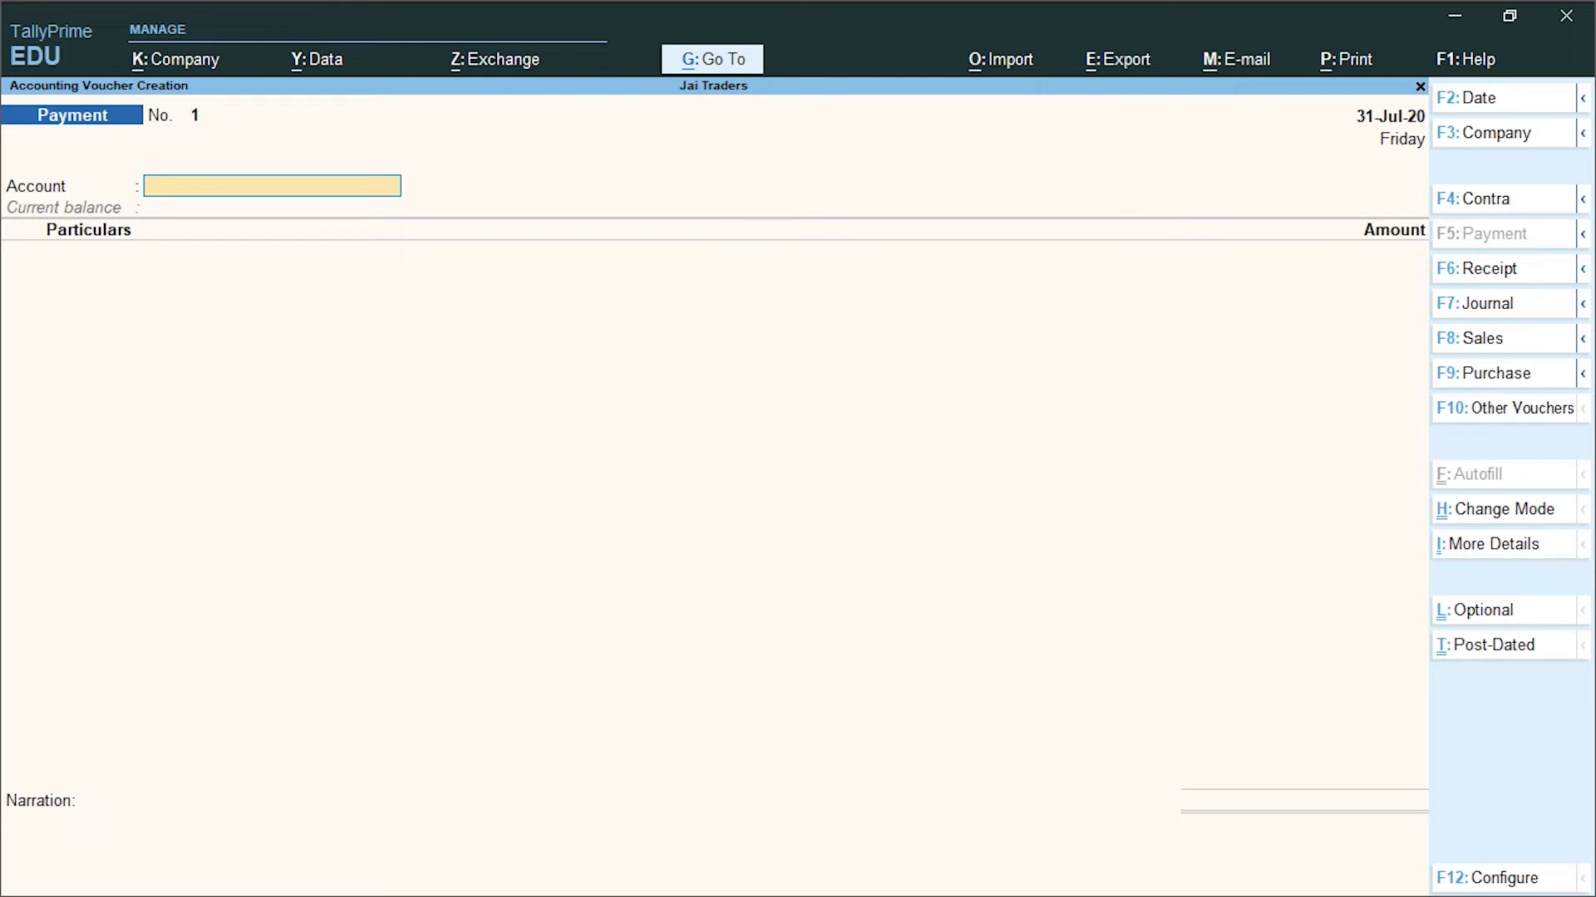
type("Ca")
key("Return")
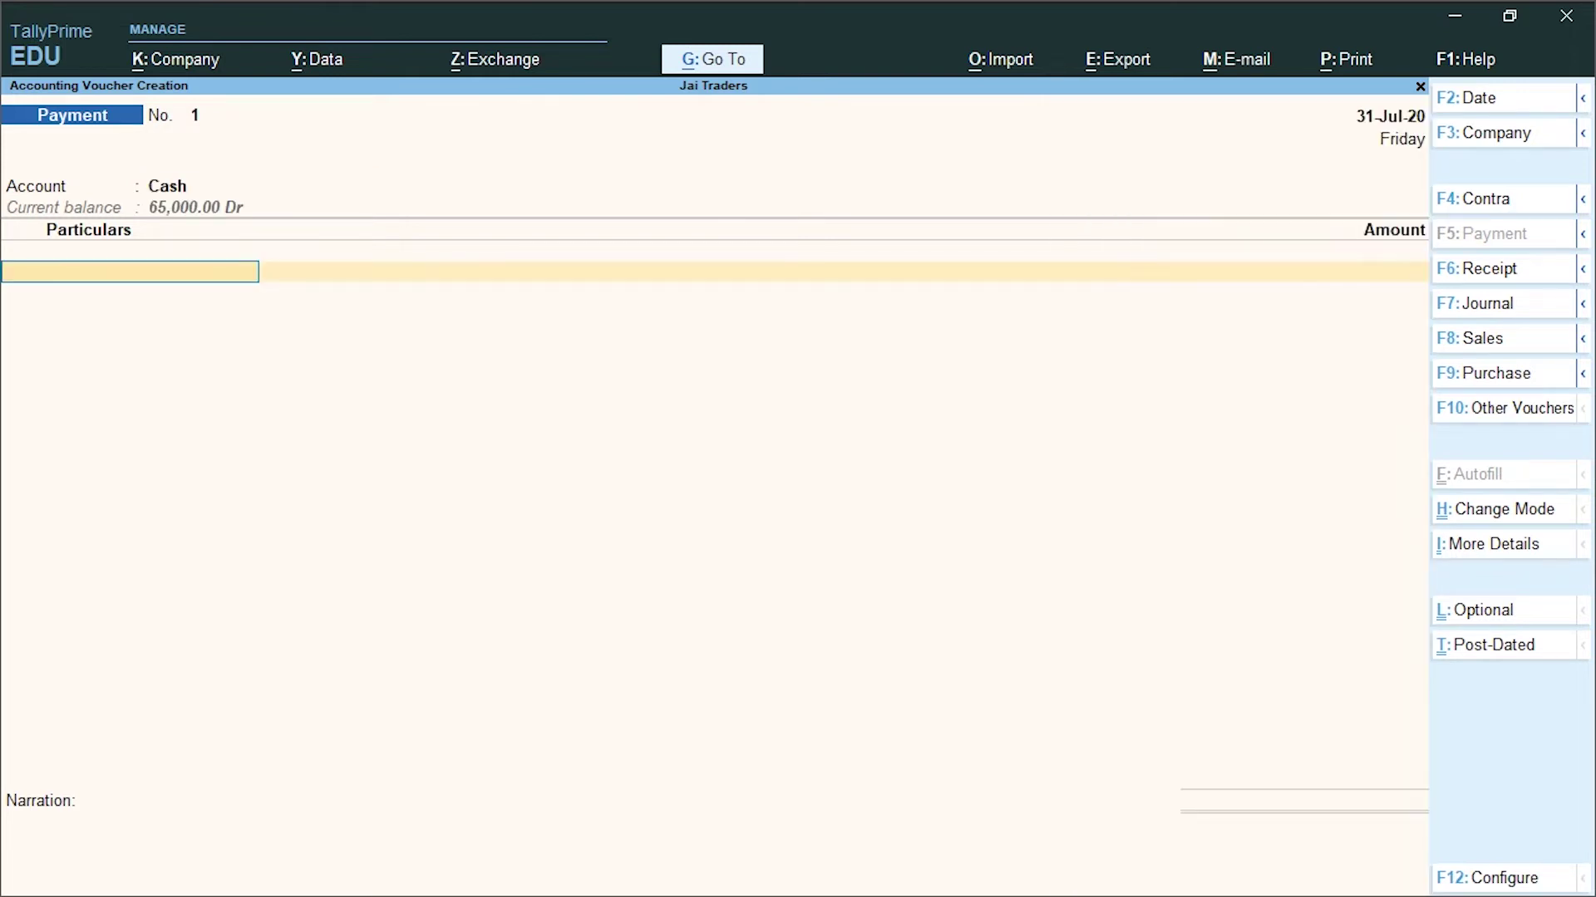
Begin a new ledger from the payment voucher's particulars line, naming it Transport Charges with no alias
key("Down")
key("Down")
key("Down")
key("Down")
key("Down")
key("Down")
key("Down")
key("Up")
key("Up")
key("Up")
key("Up")
key("Up")
key("Up")
key("Up")
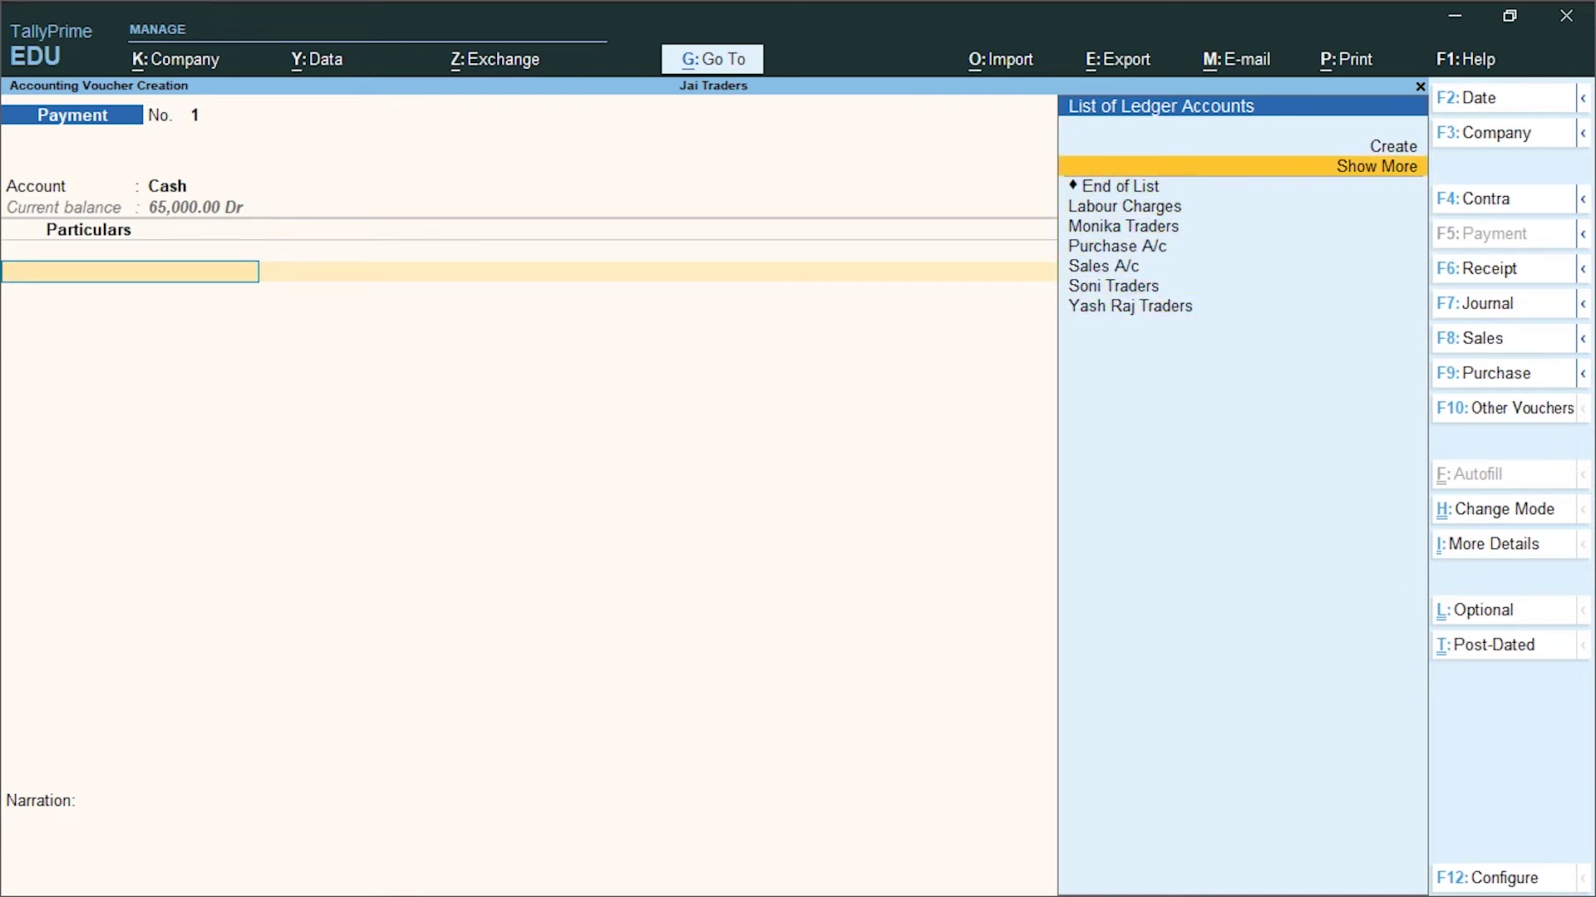
key("Up")
key("Return")
type("Tra")
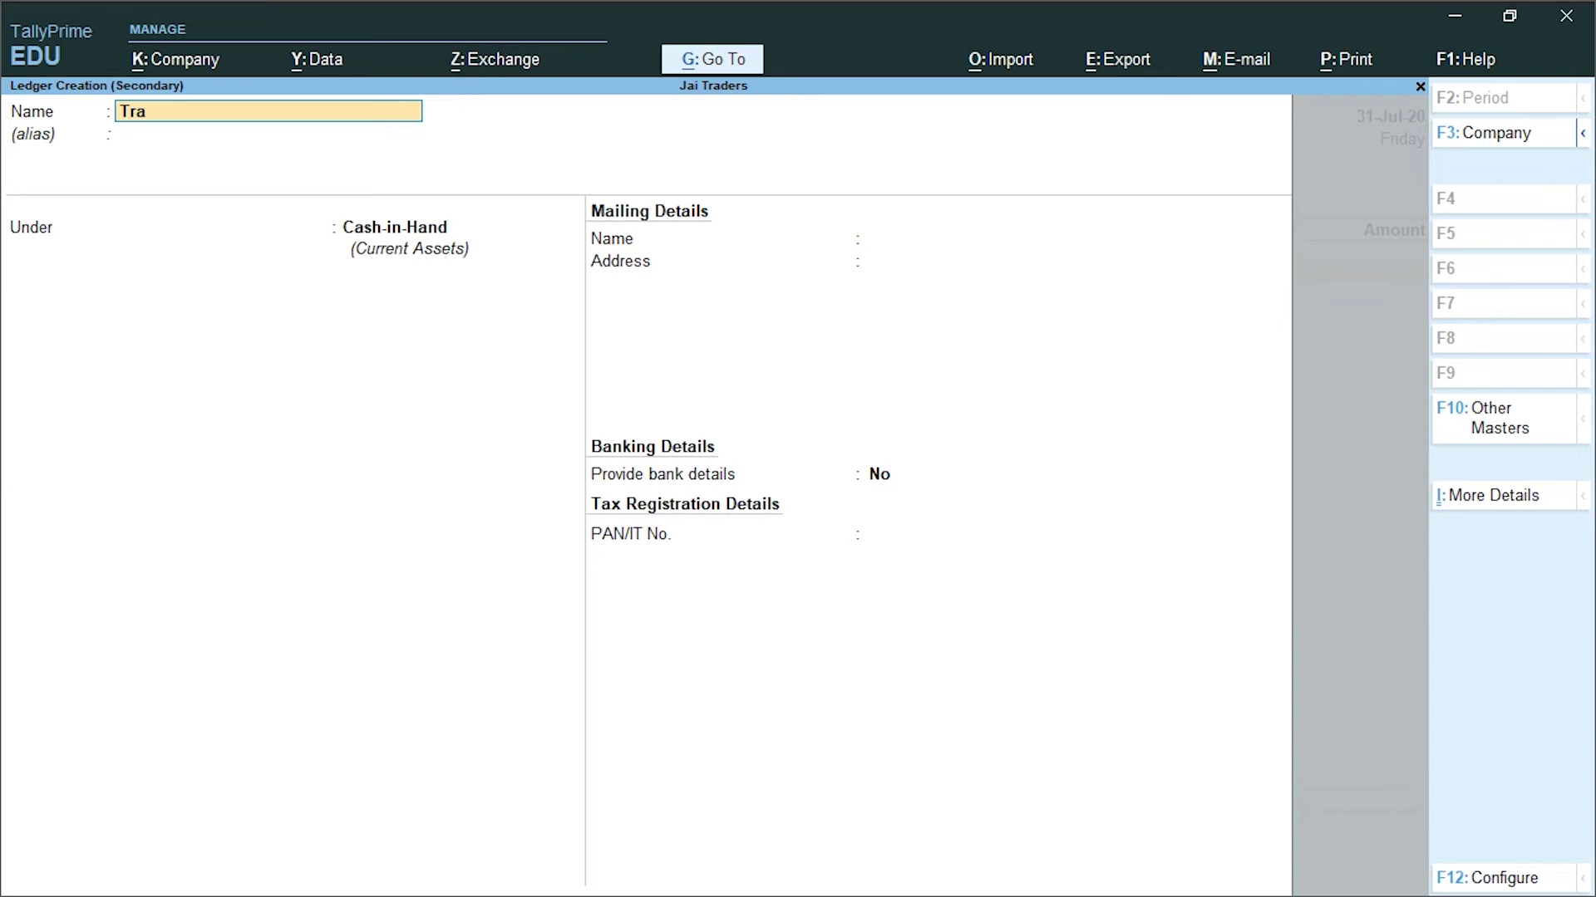
type("nsport Charges")
key("Return")
key("Return")
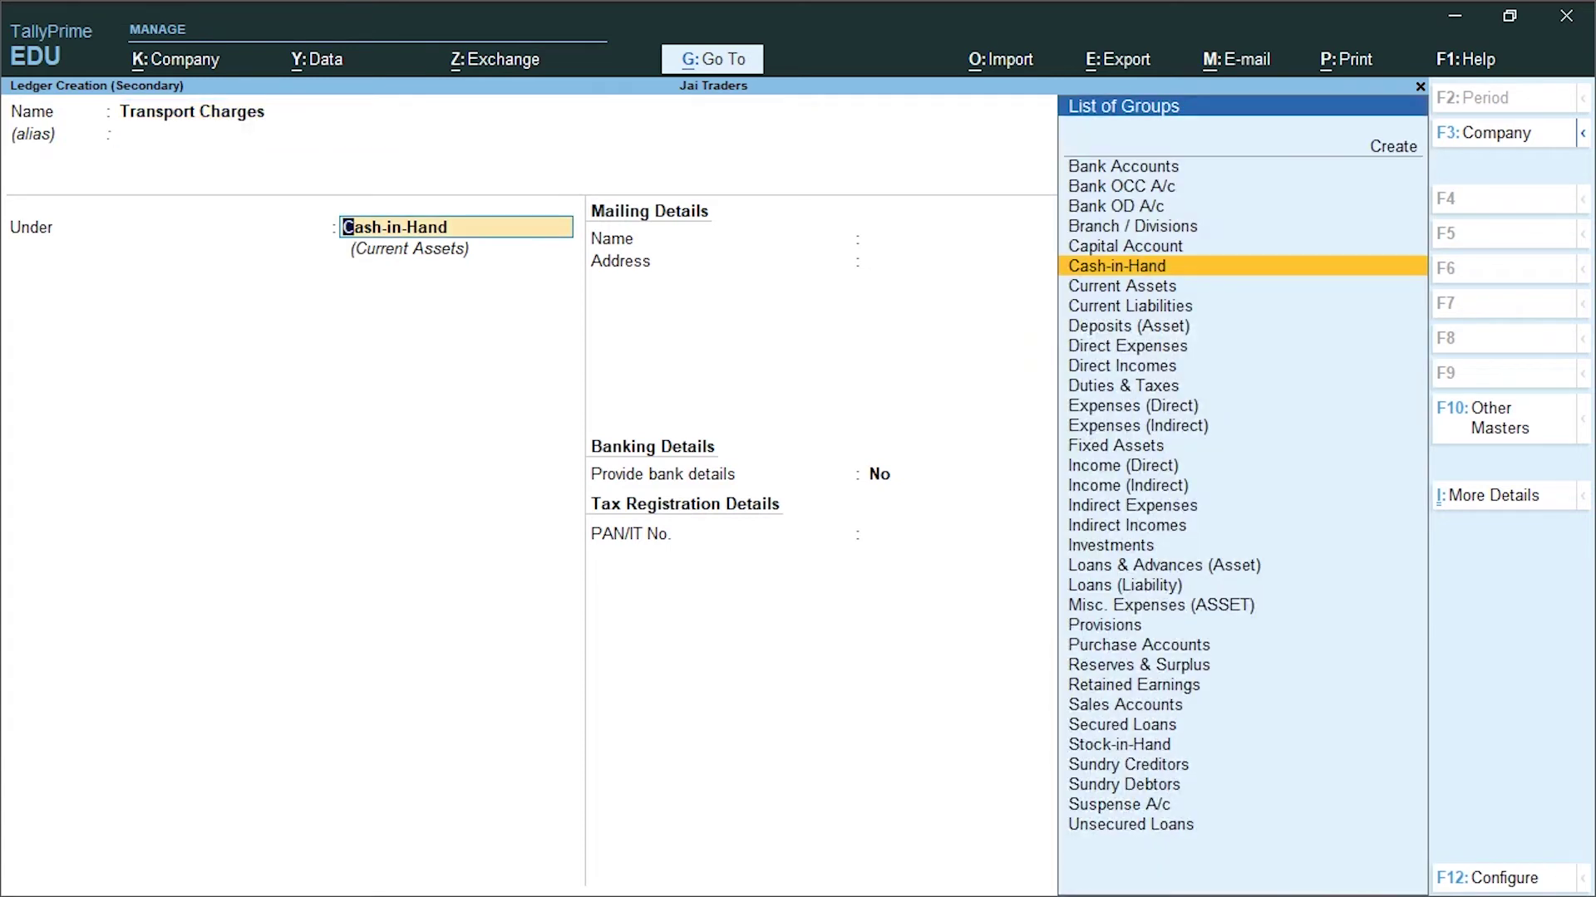
Place the Transport Charges ledger under Indirect Expenses and save it
type("I")
key("Down")
key("Down")
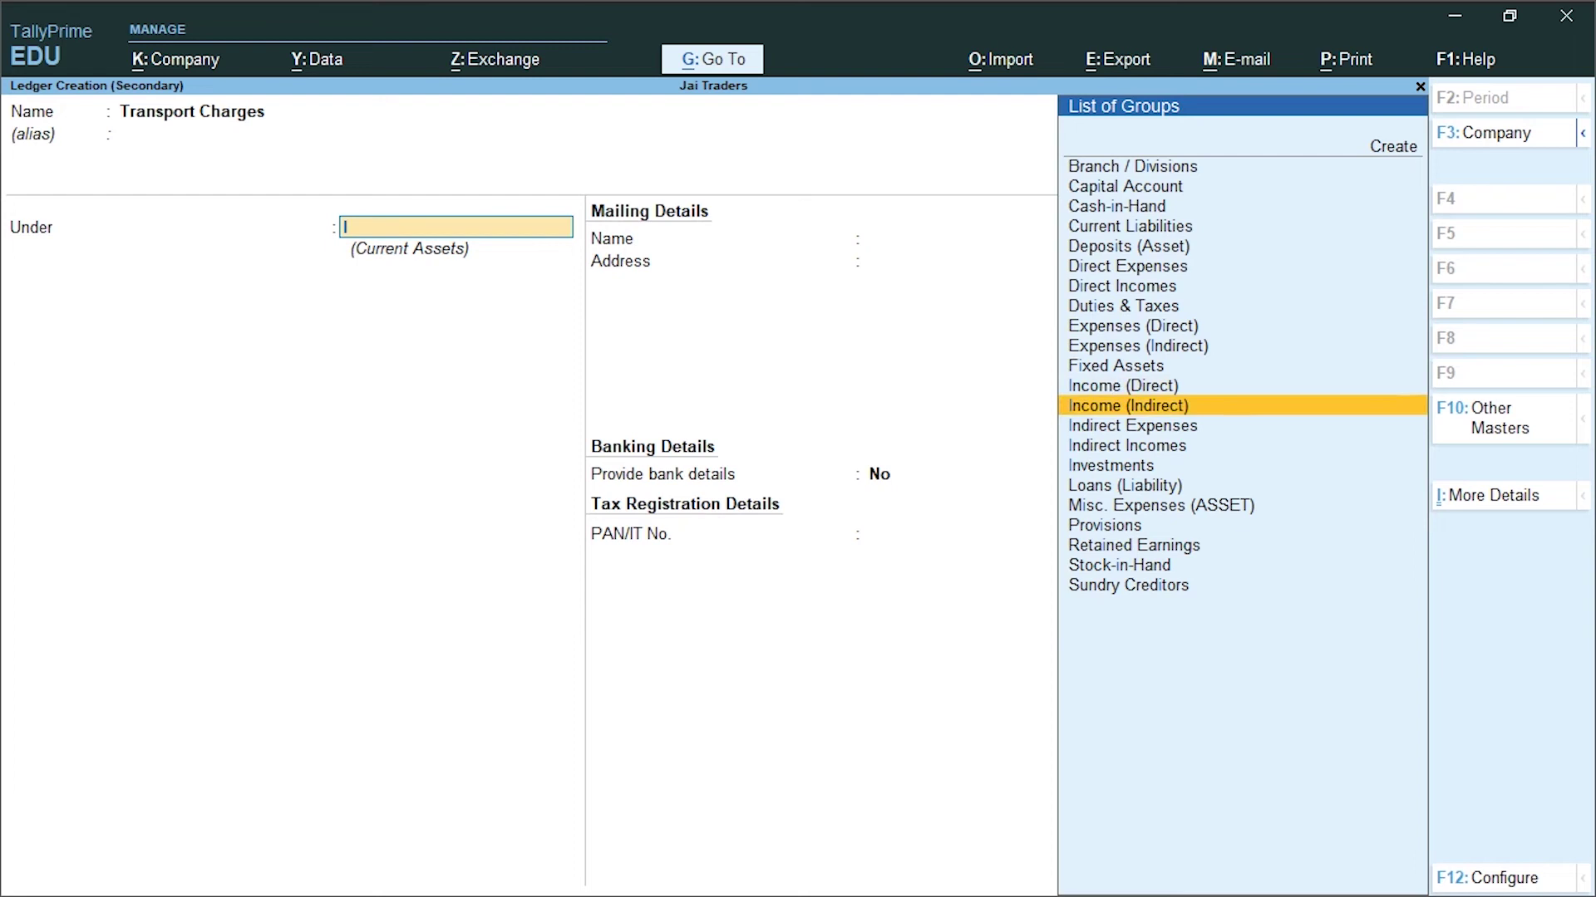
key("Return")
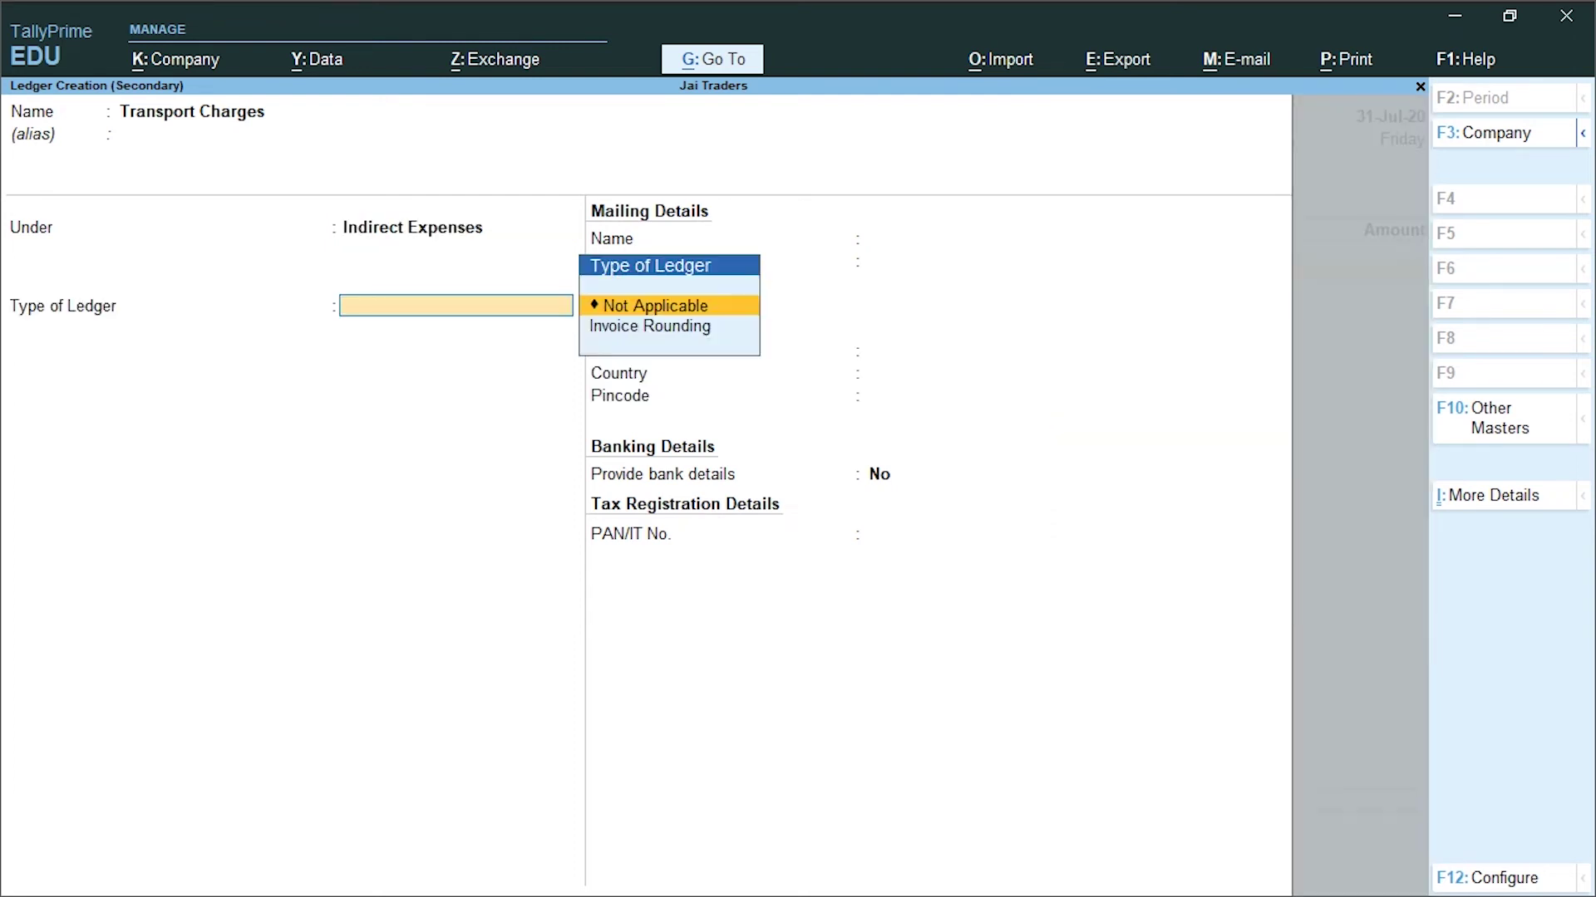
key("ctrl+a")
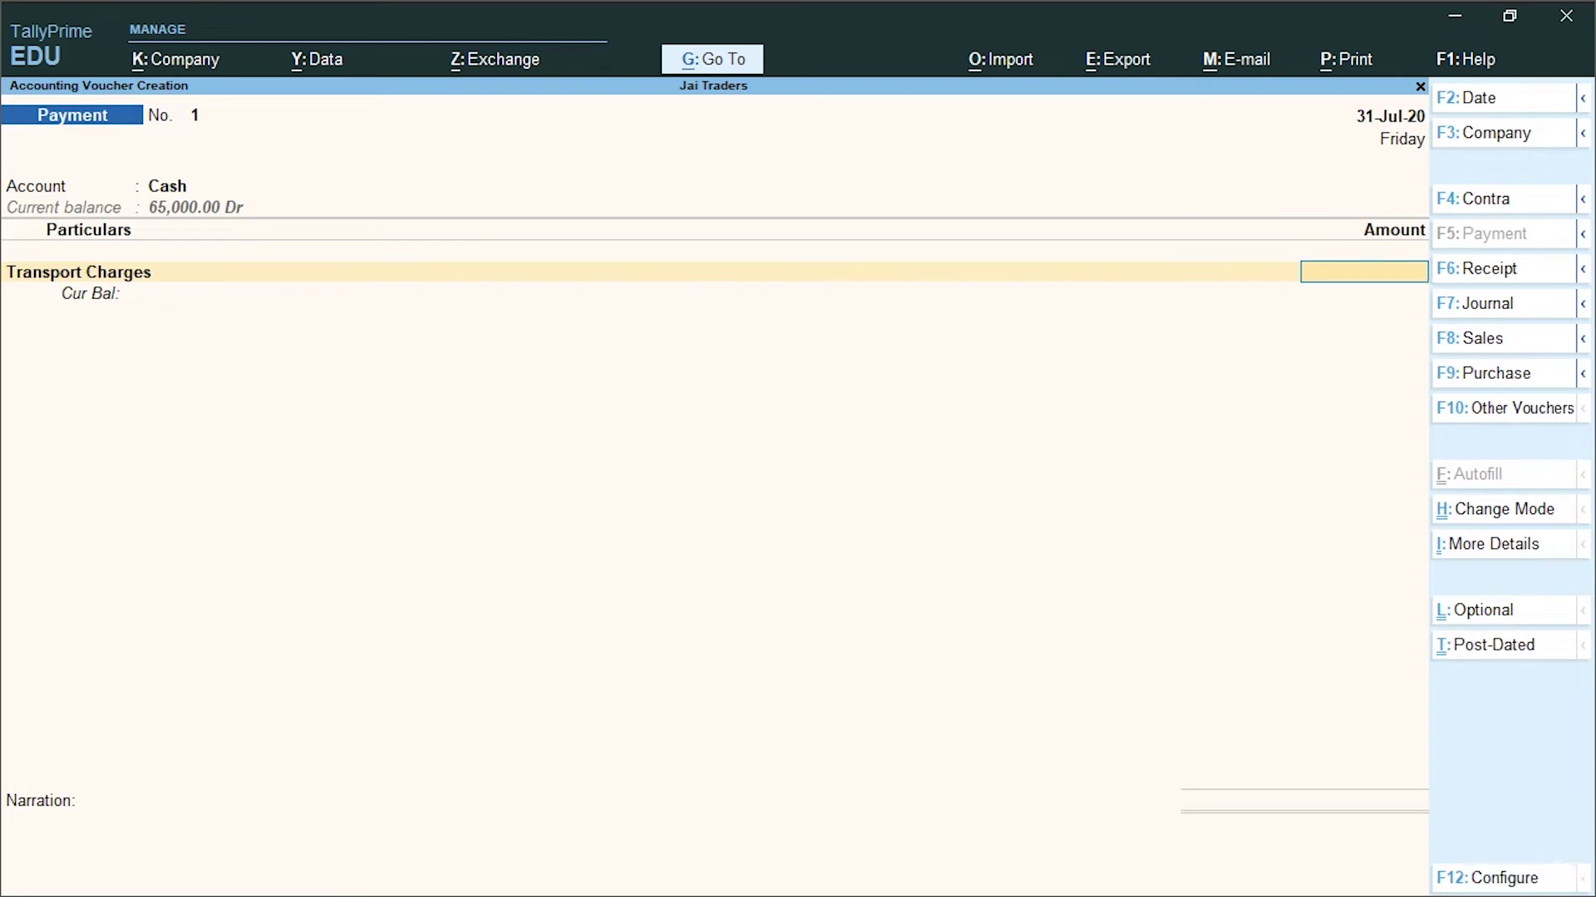
Enter 12,500 as the amount paid for Transport Charges
type("12,5")
type("00")
key("Return")
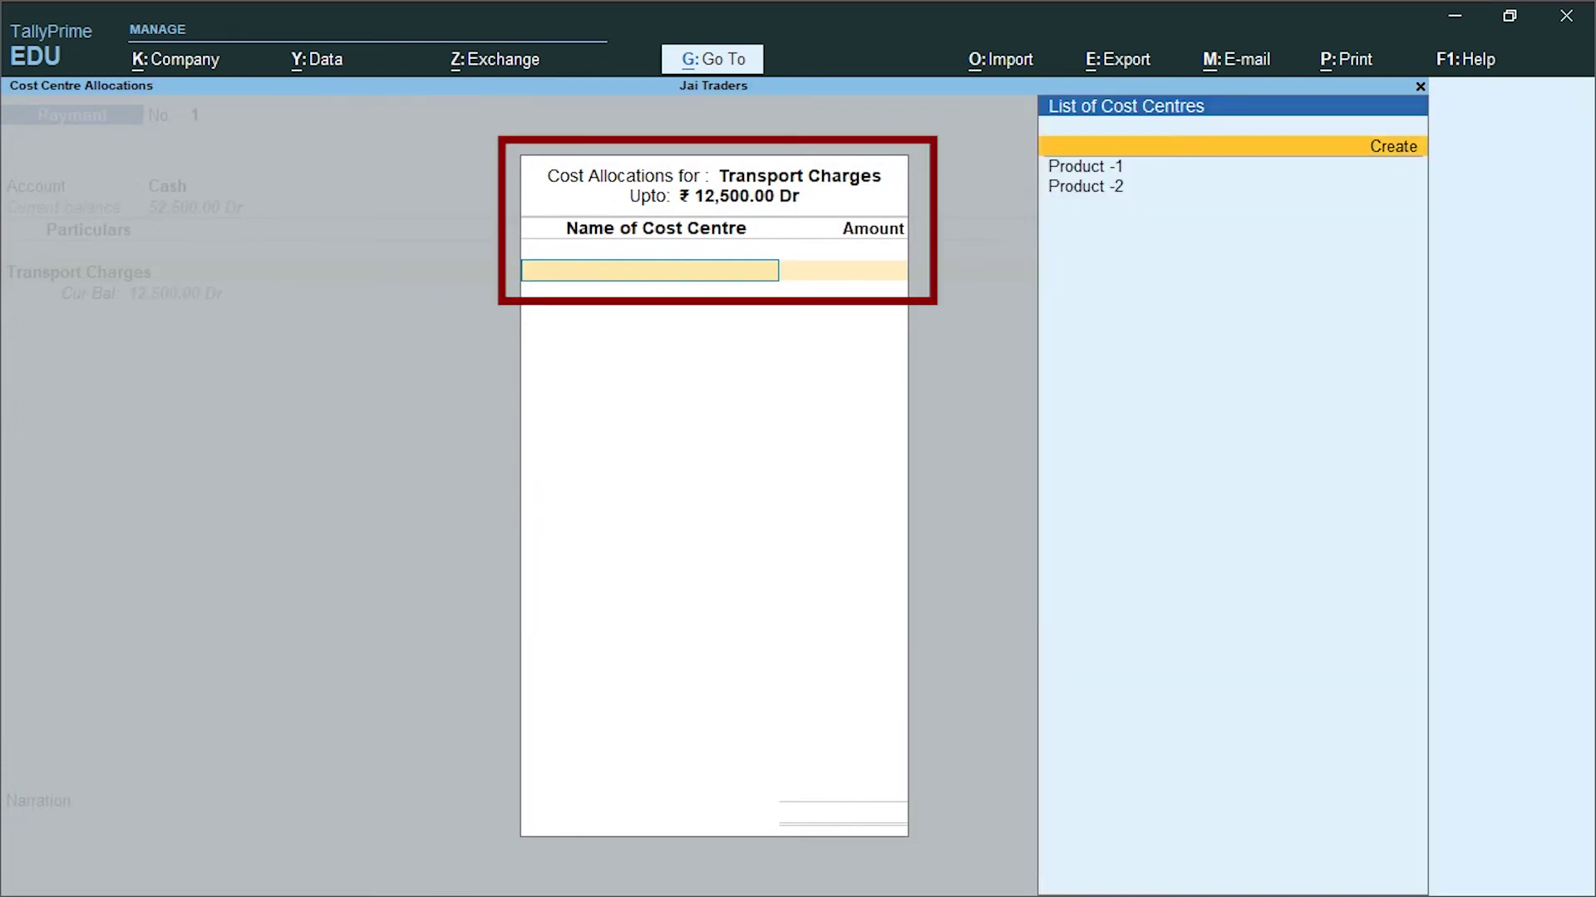
Allocate 10,000 of the transport charges to Product -1 and 2,500 to Product -2, and save the payment voucher
key("Down")
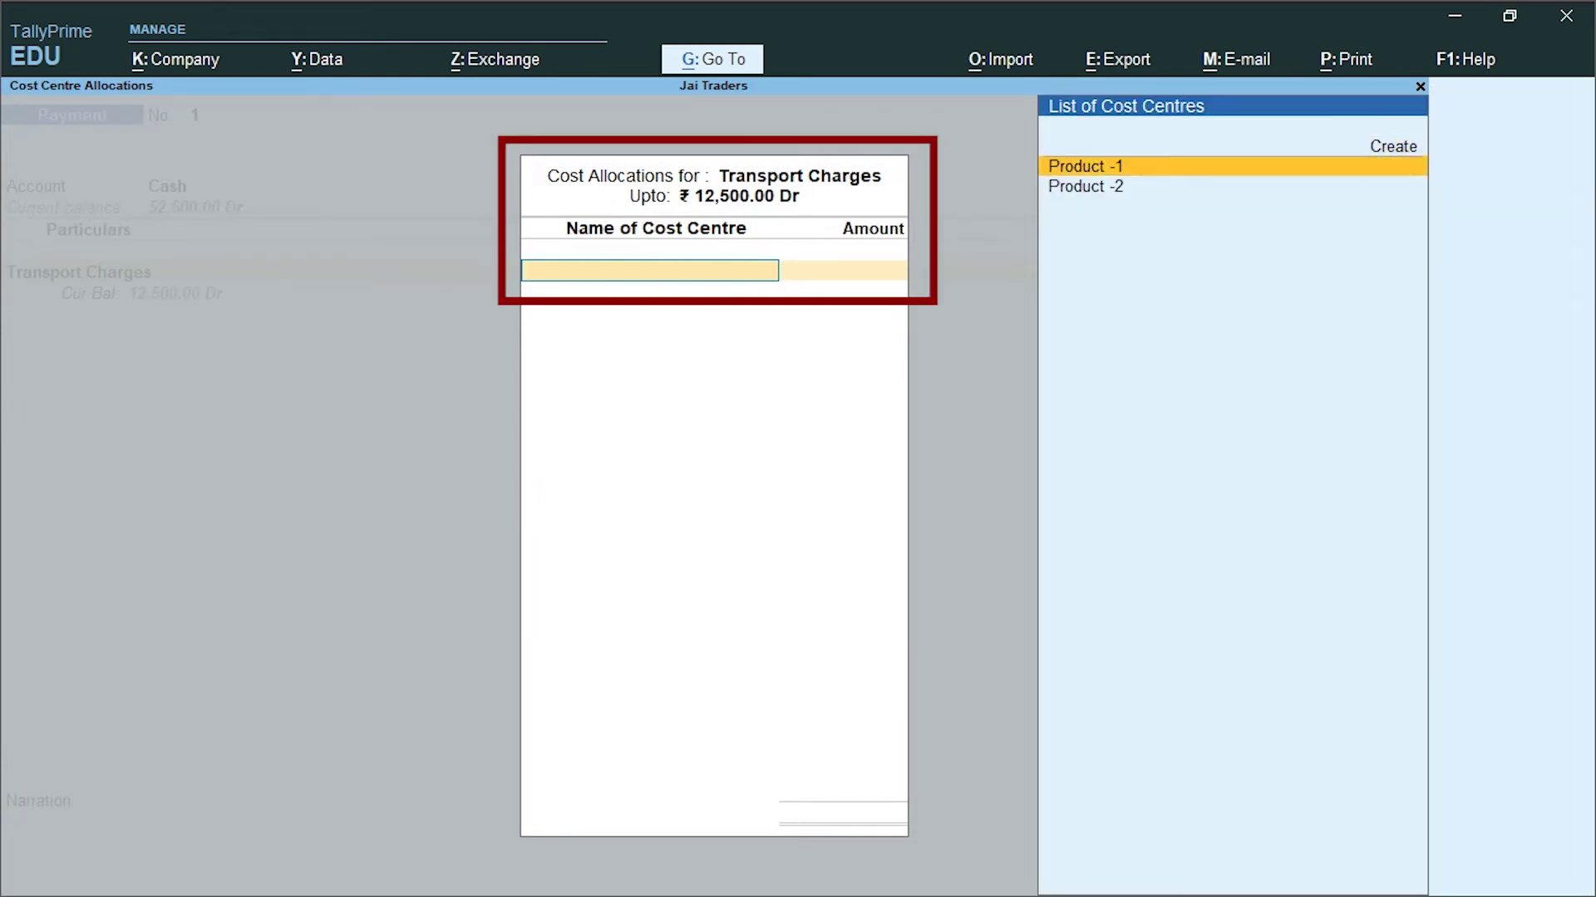
key("Return")
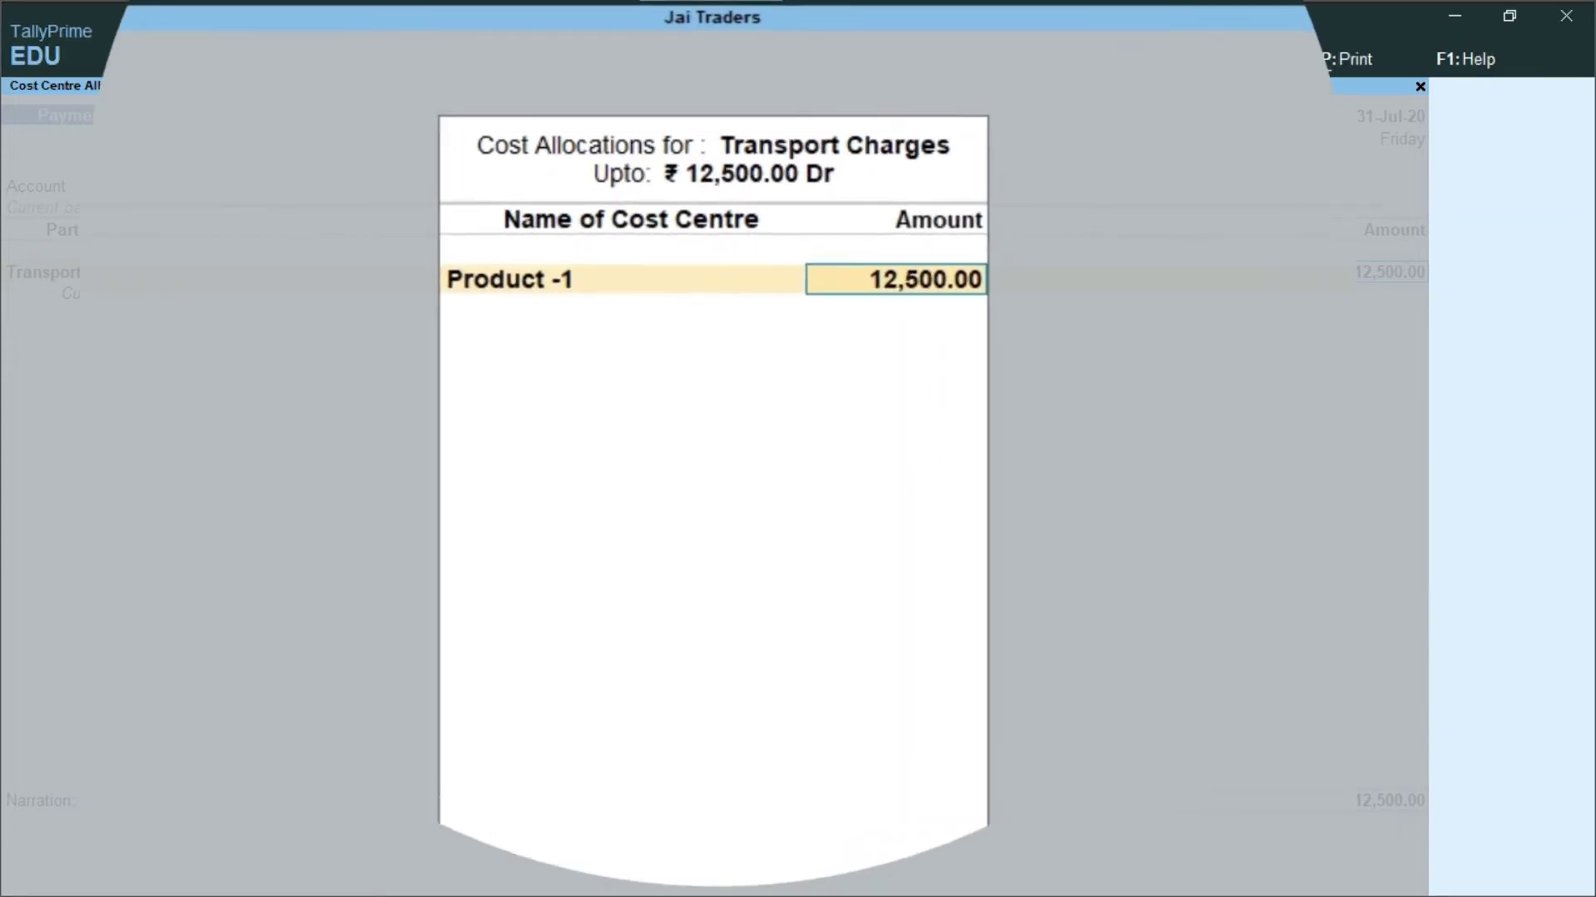
type("100,000")
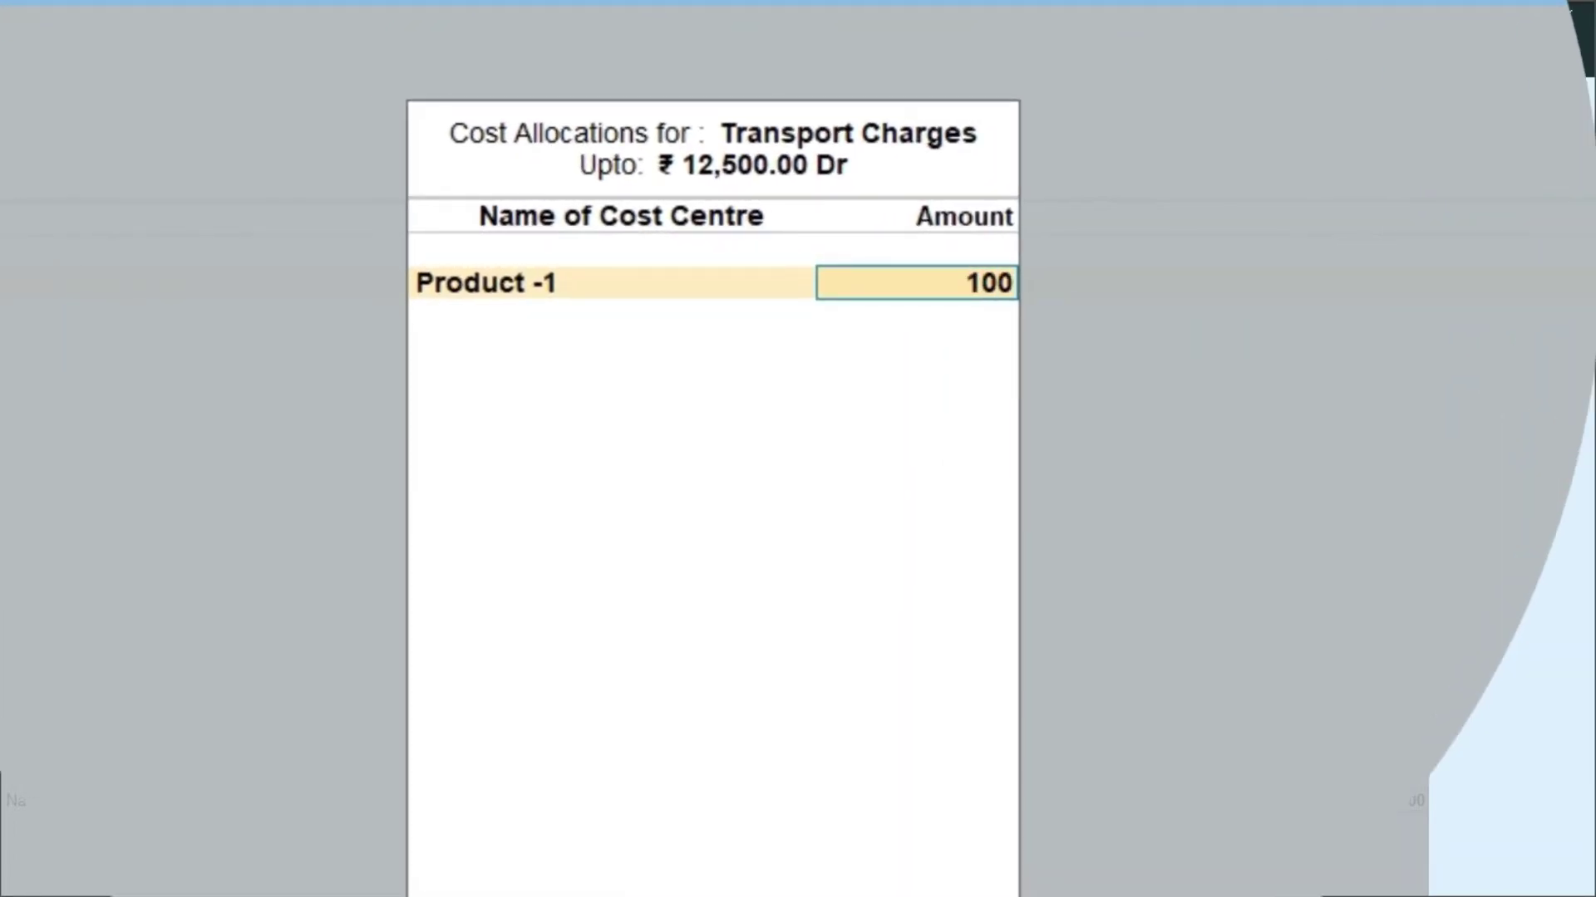
key("Return")
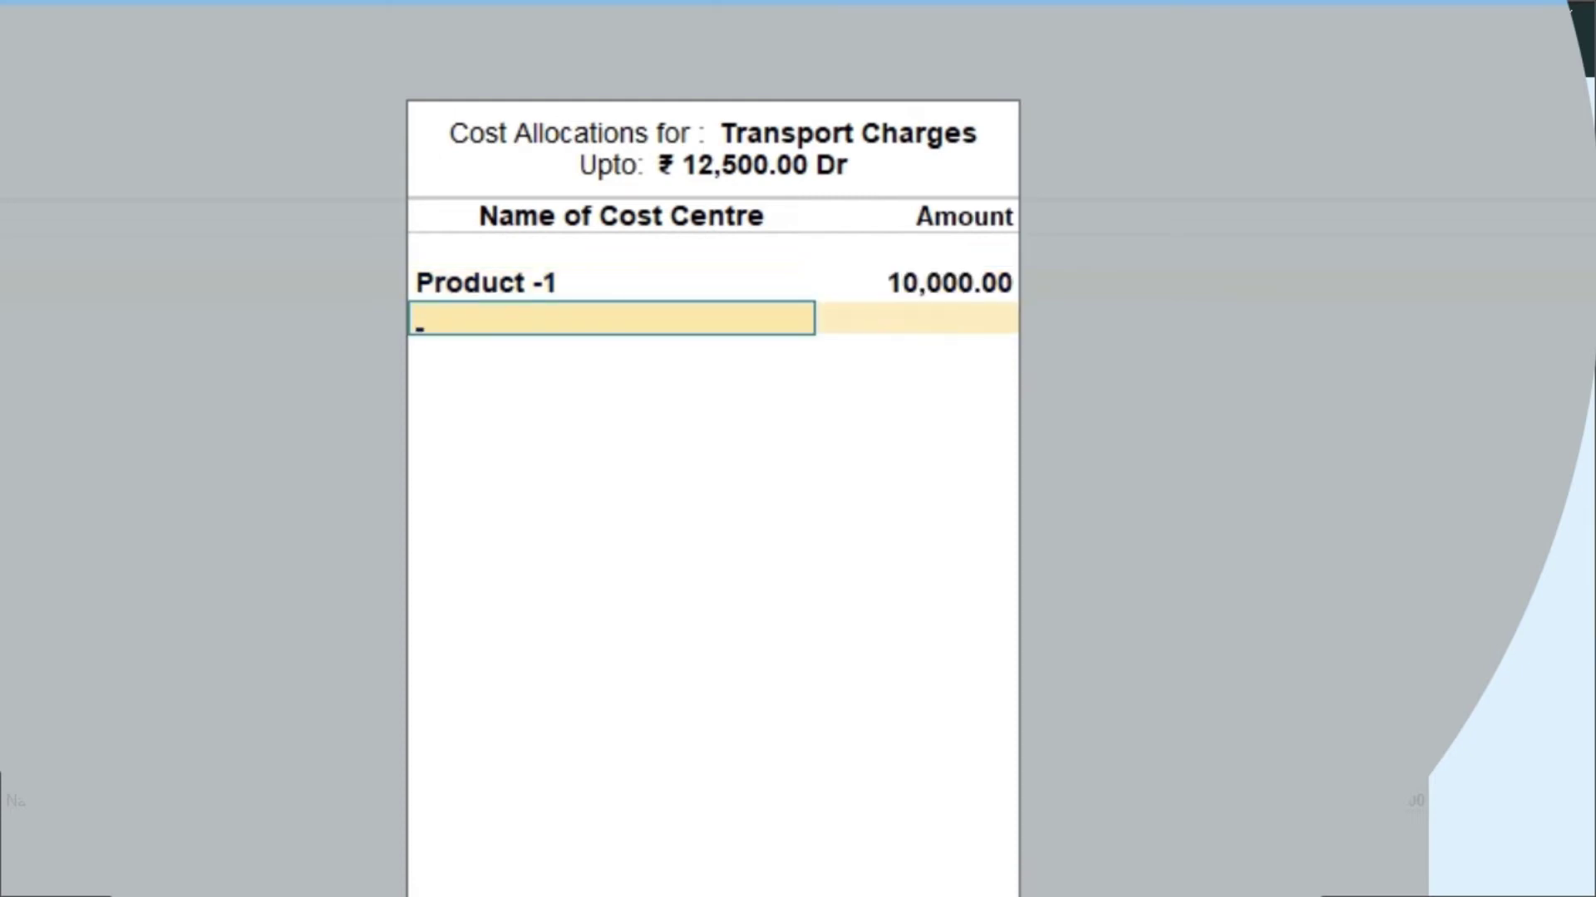
type("P")
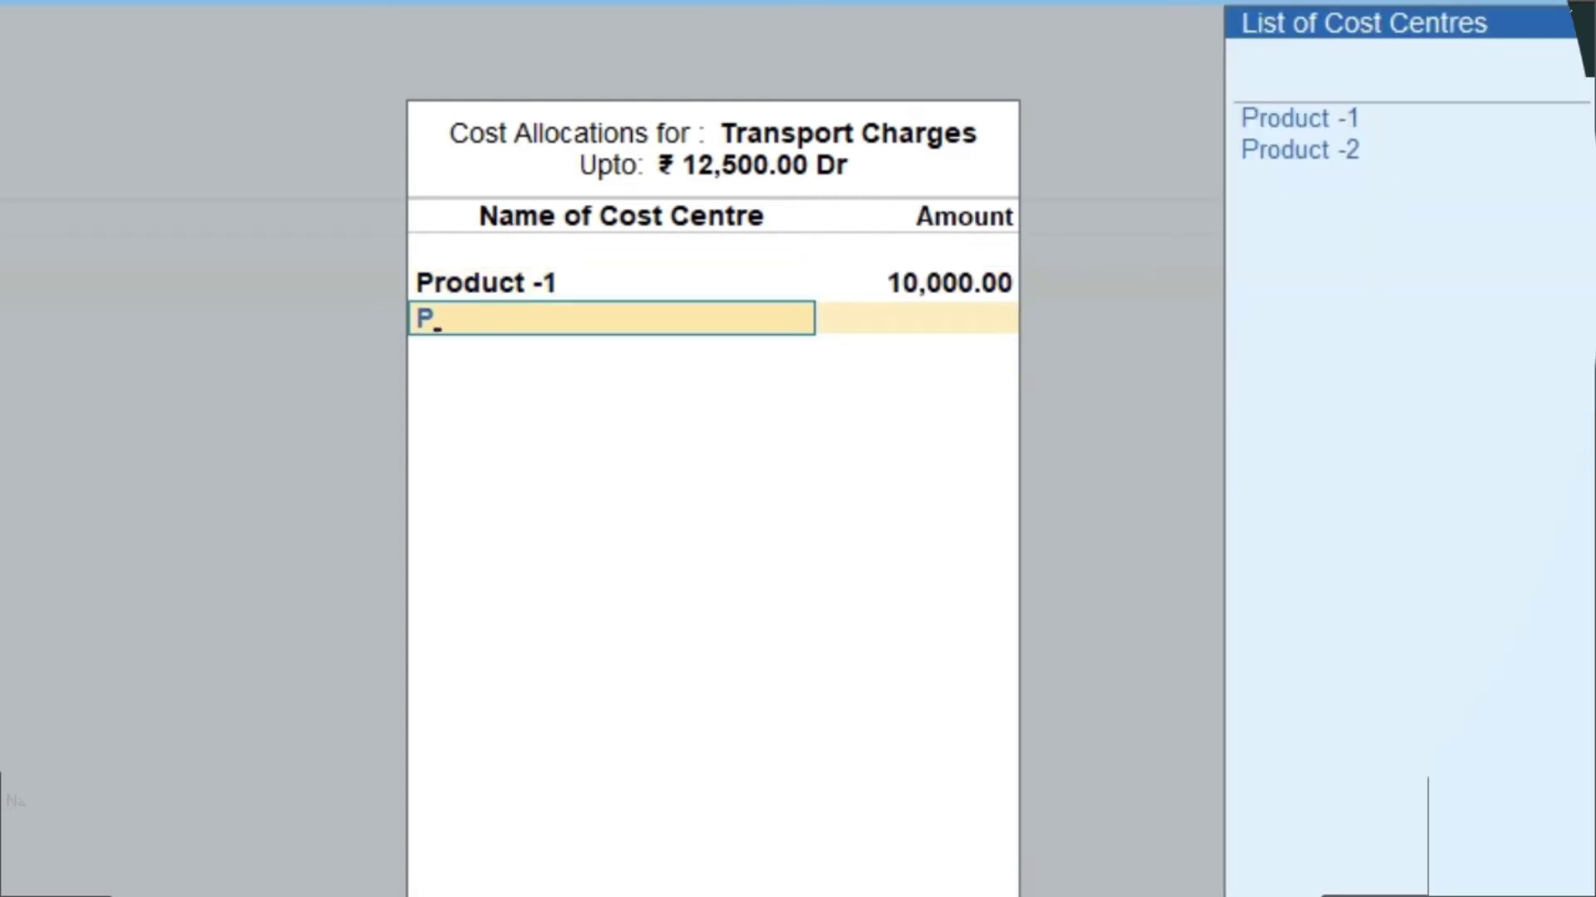
key("Down")
key("Down")
key("Return")
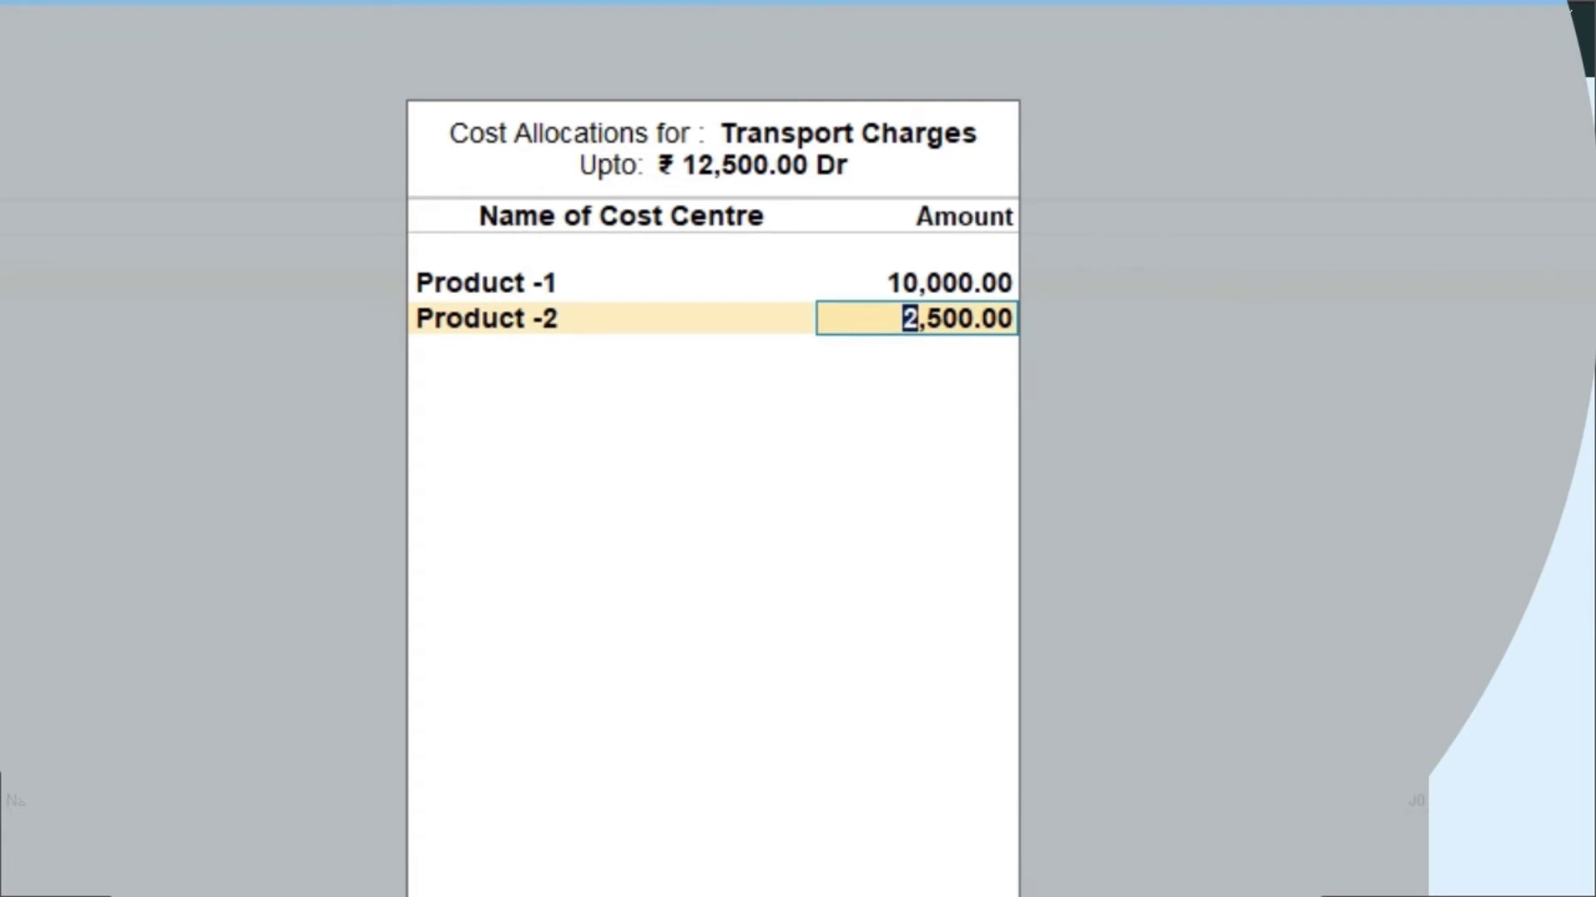
key("Return")
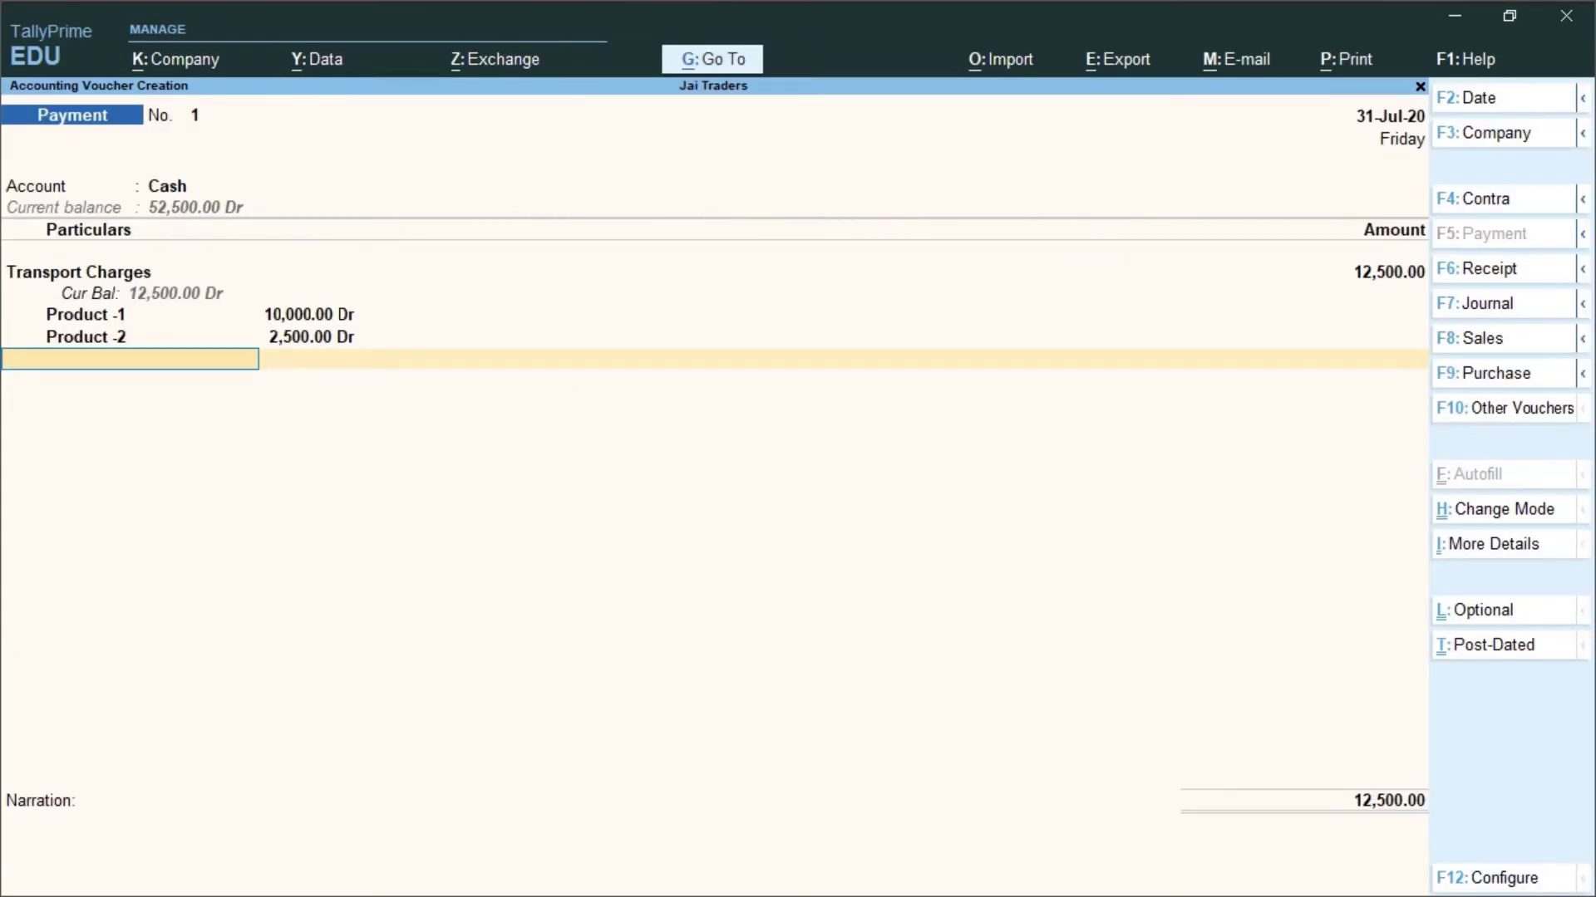
key("Return")
key("Return")
key("Return")
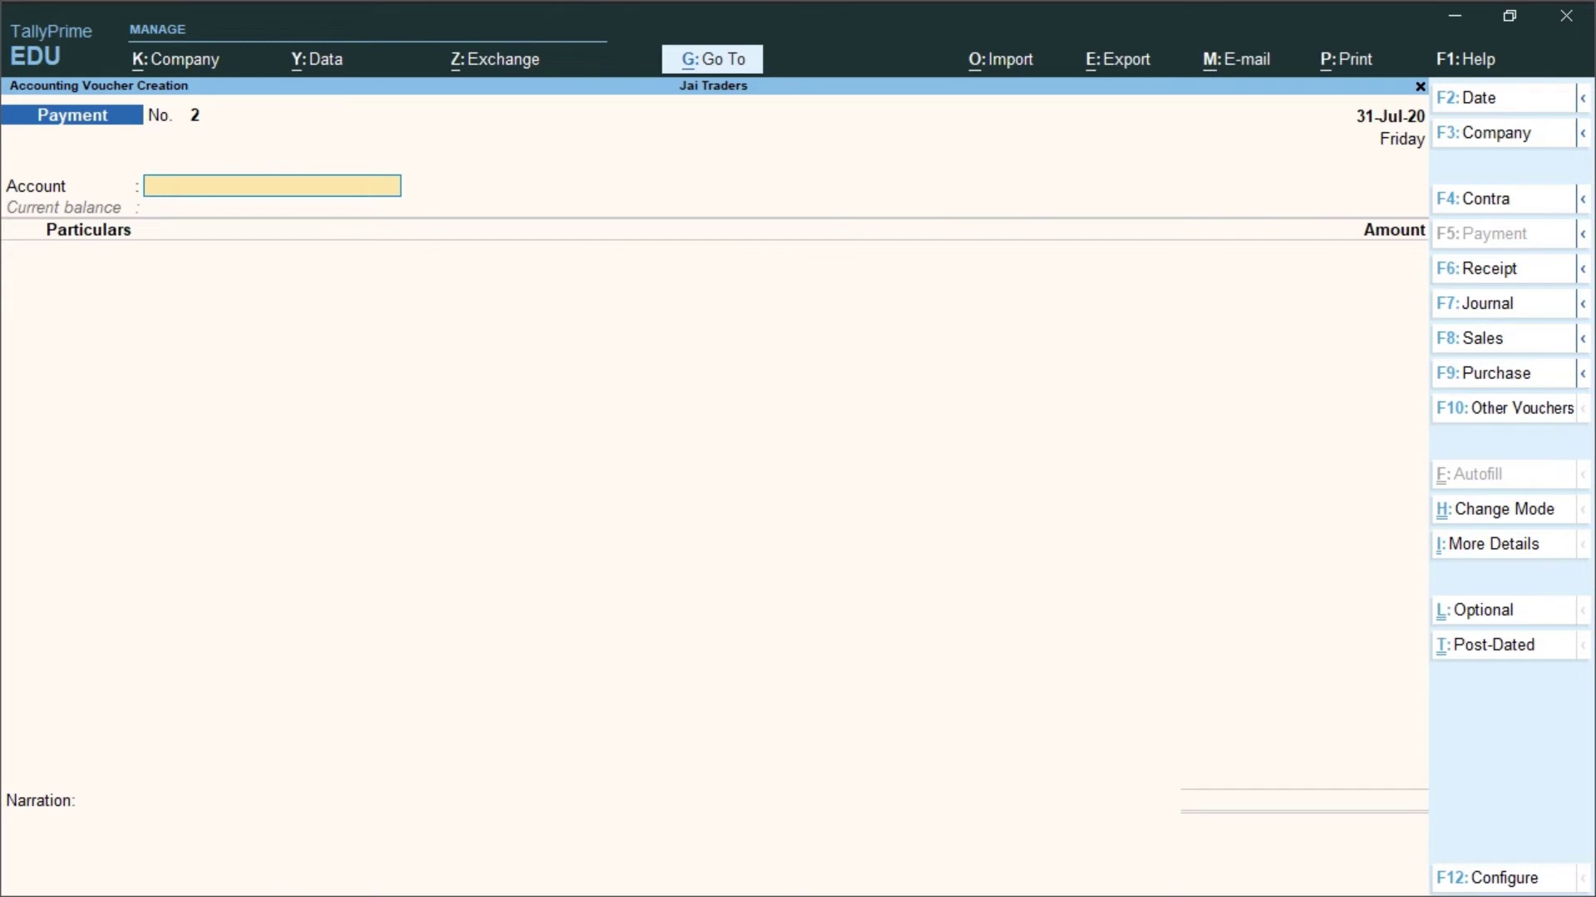
Leave voucher entry and open the Profit & Loss A/c in detailed format
key("Escape")
key("Return")
key("p")
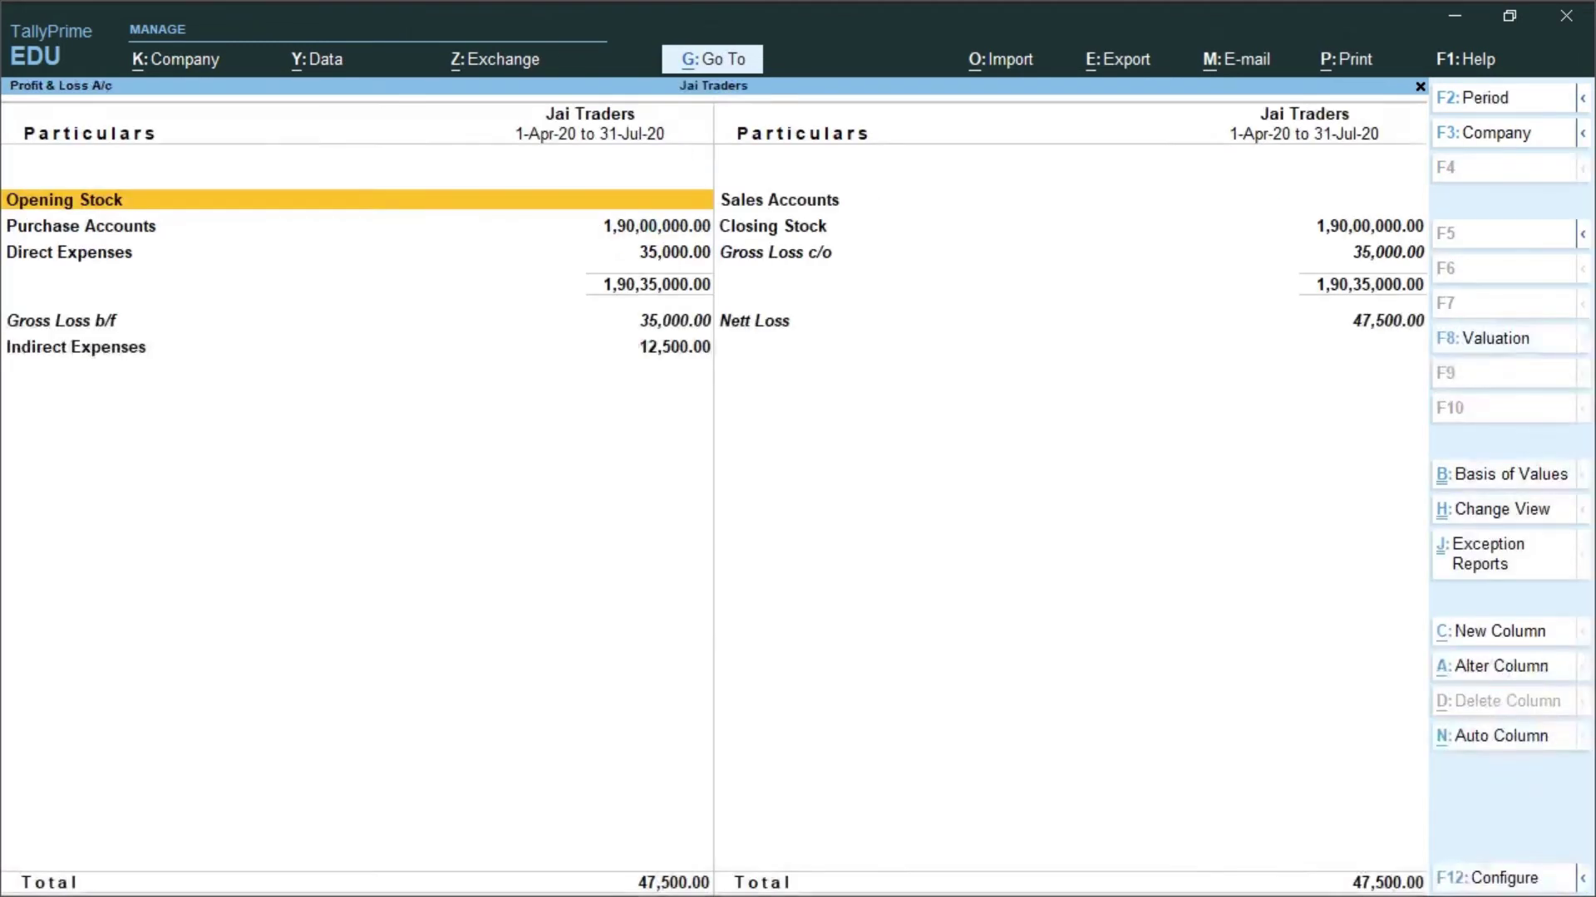
key("alt+F1")
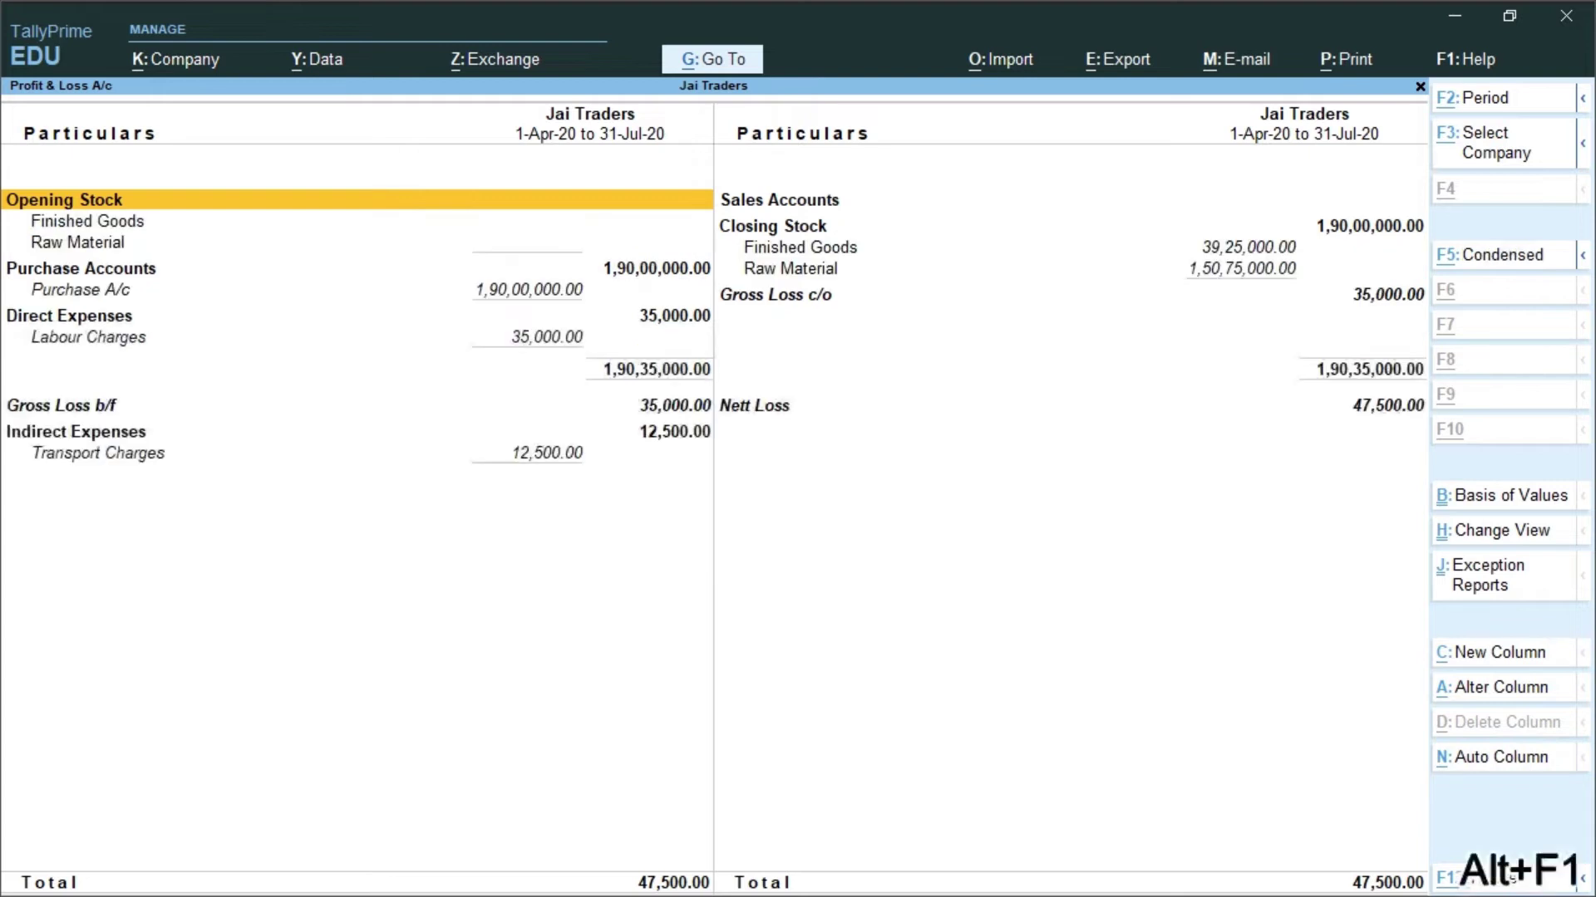
Examine Labour Charges under direct expenses and Transport Charges under indirect expenses, and return to the Gateway of Tally
key("Down")
key("Down")
key("Down")
key("Down")
key("Down")
key("Down")
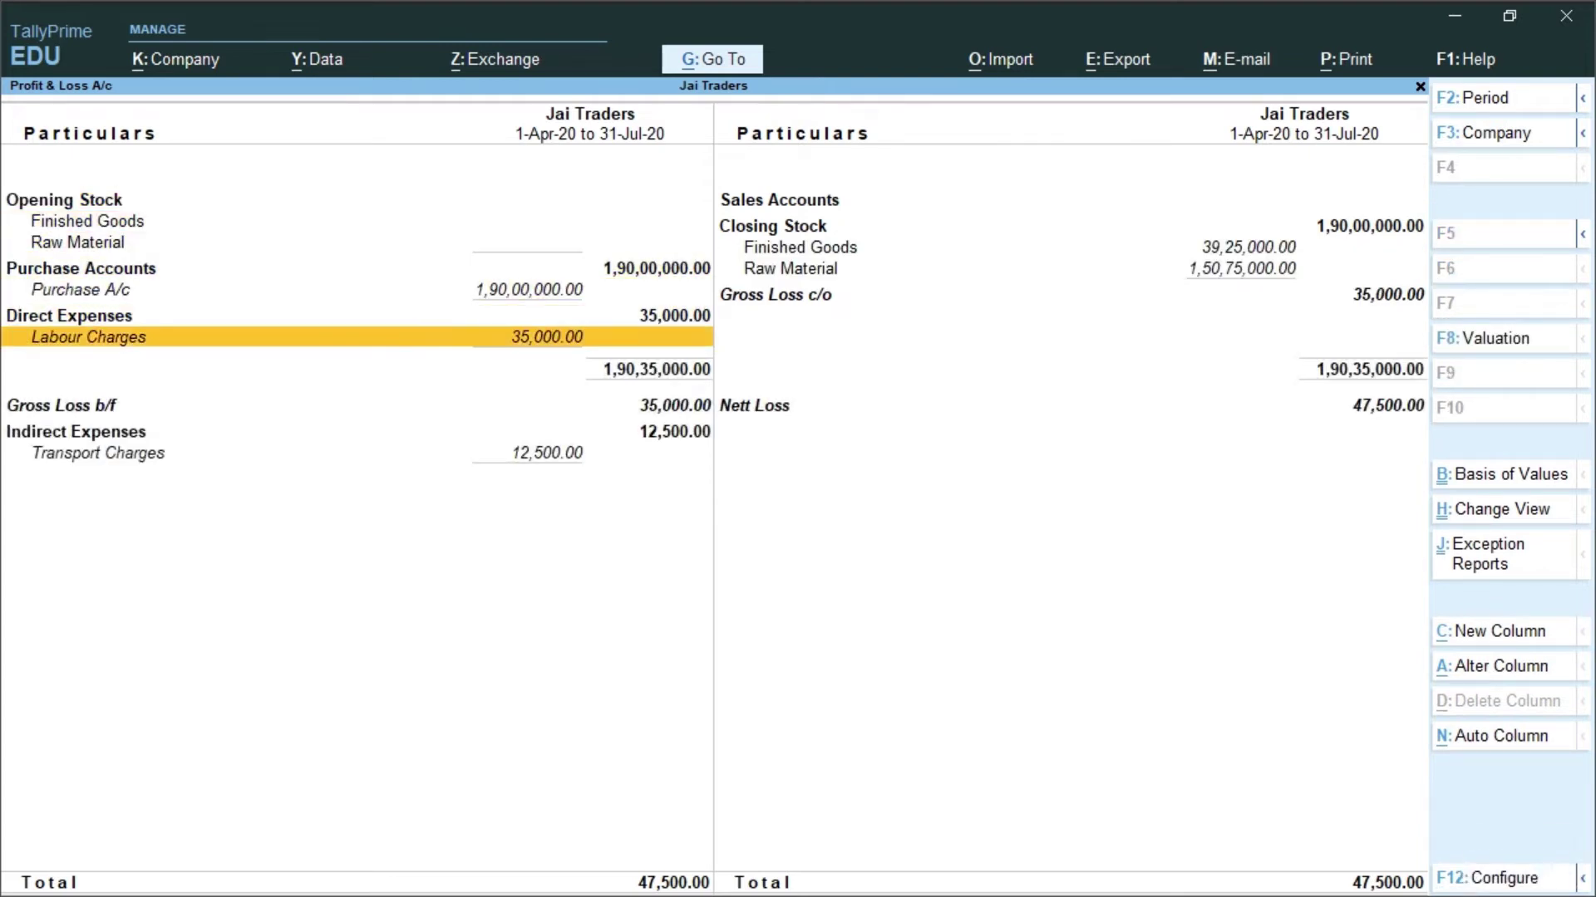
key("Down")
key("Down")
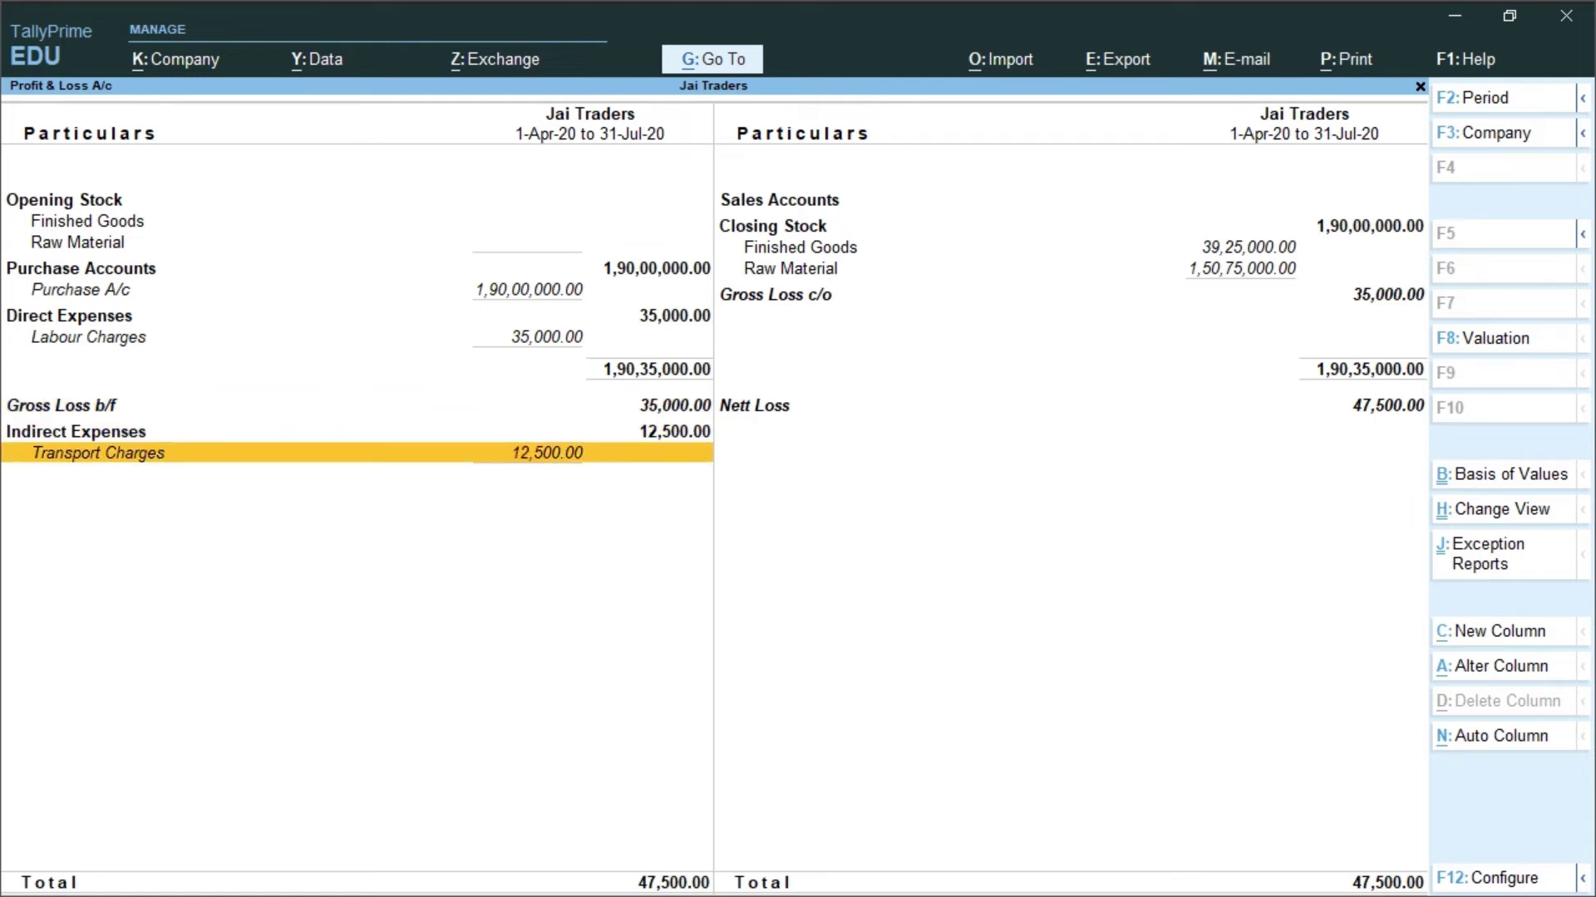
key("Escape")
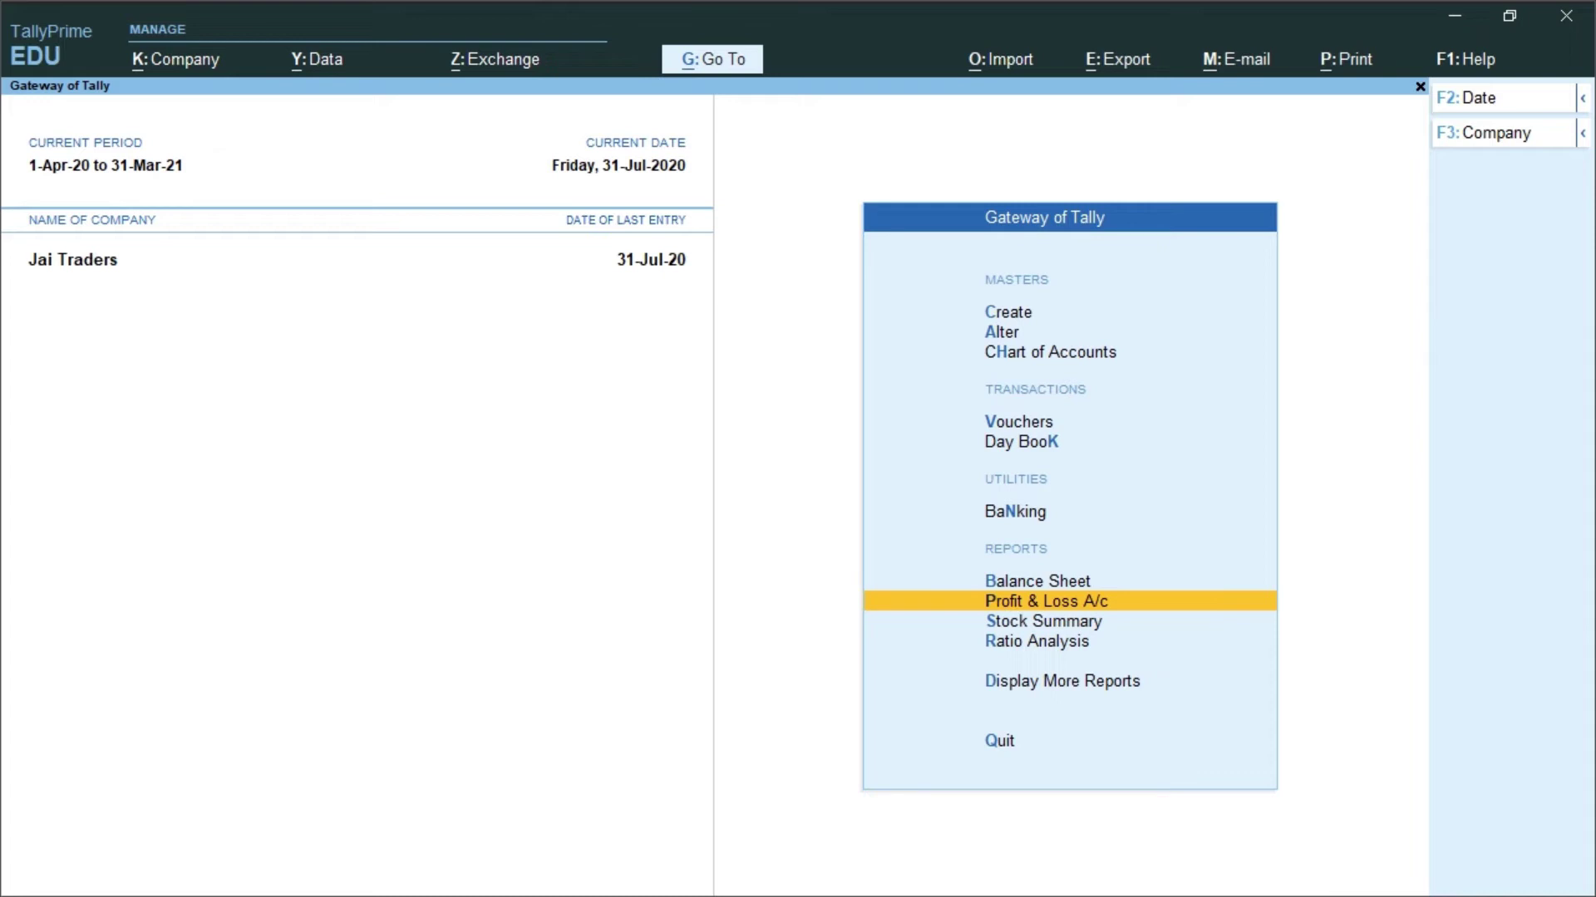
Start a sales voucher and change its mode to As Voucher
key("Up")
key("Up")
key("Up")
key("Up")
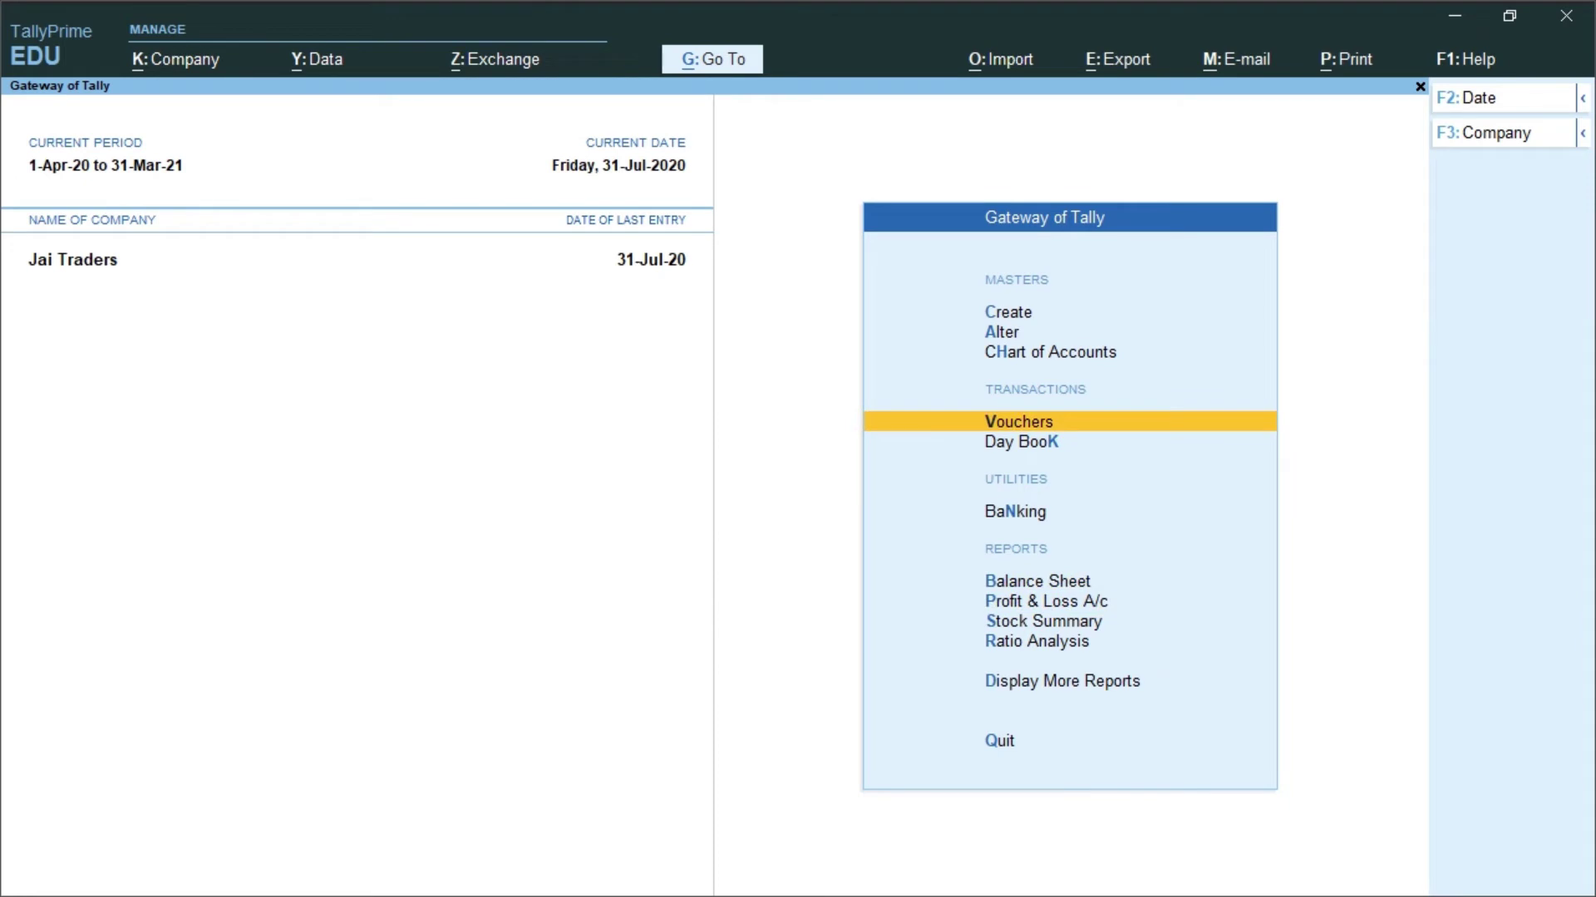
key("Return")
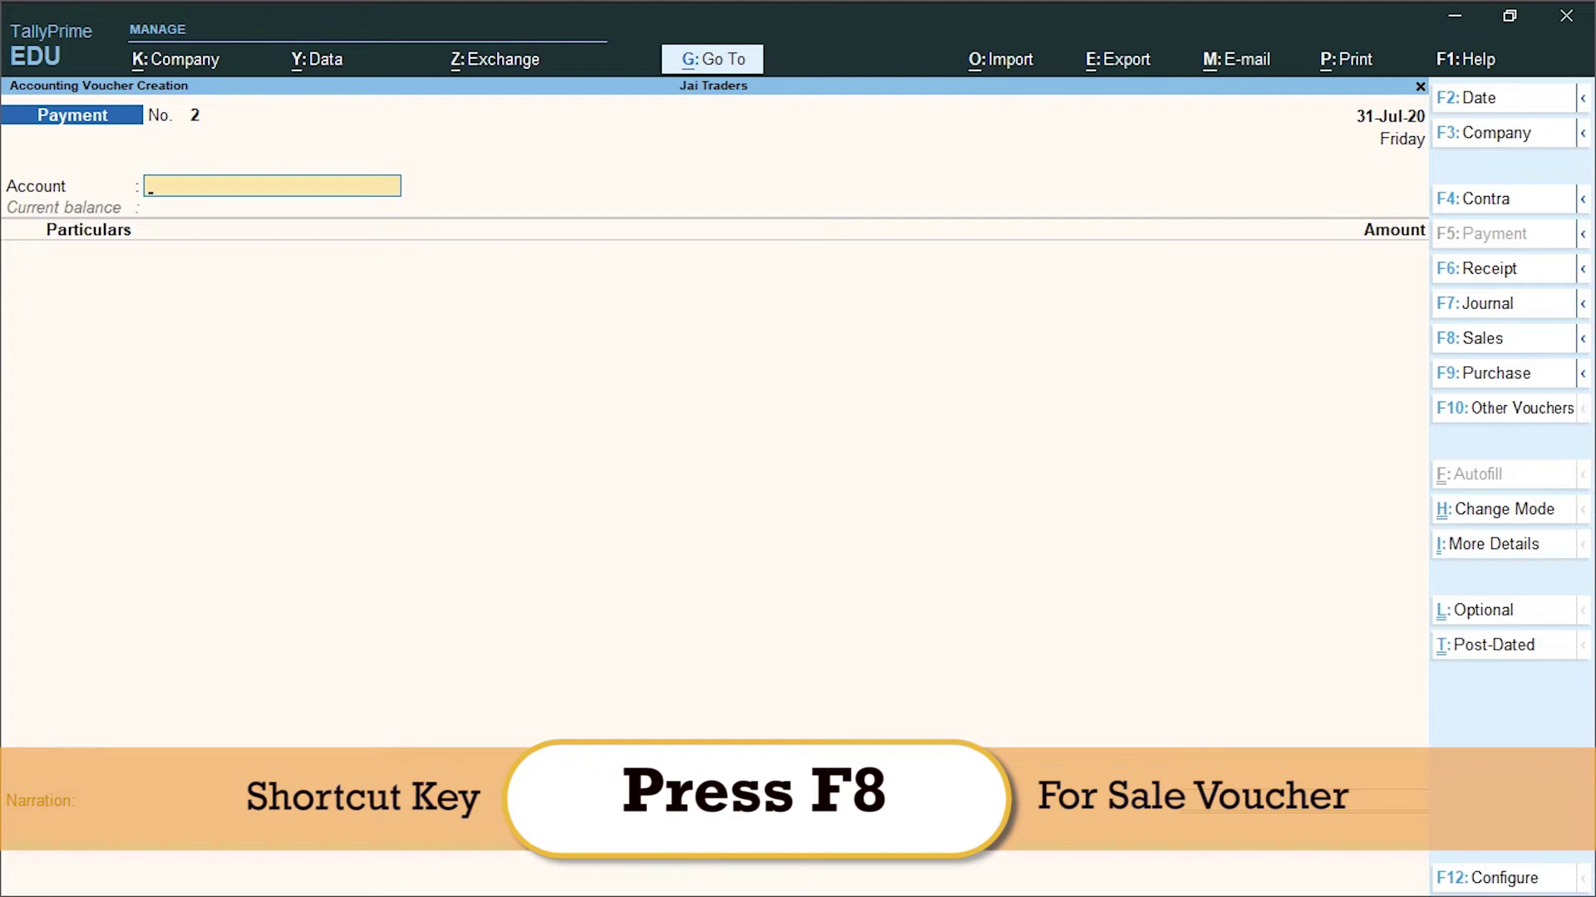
key("F8")
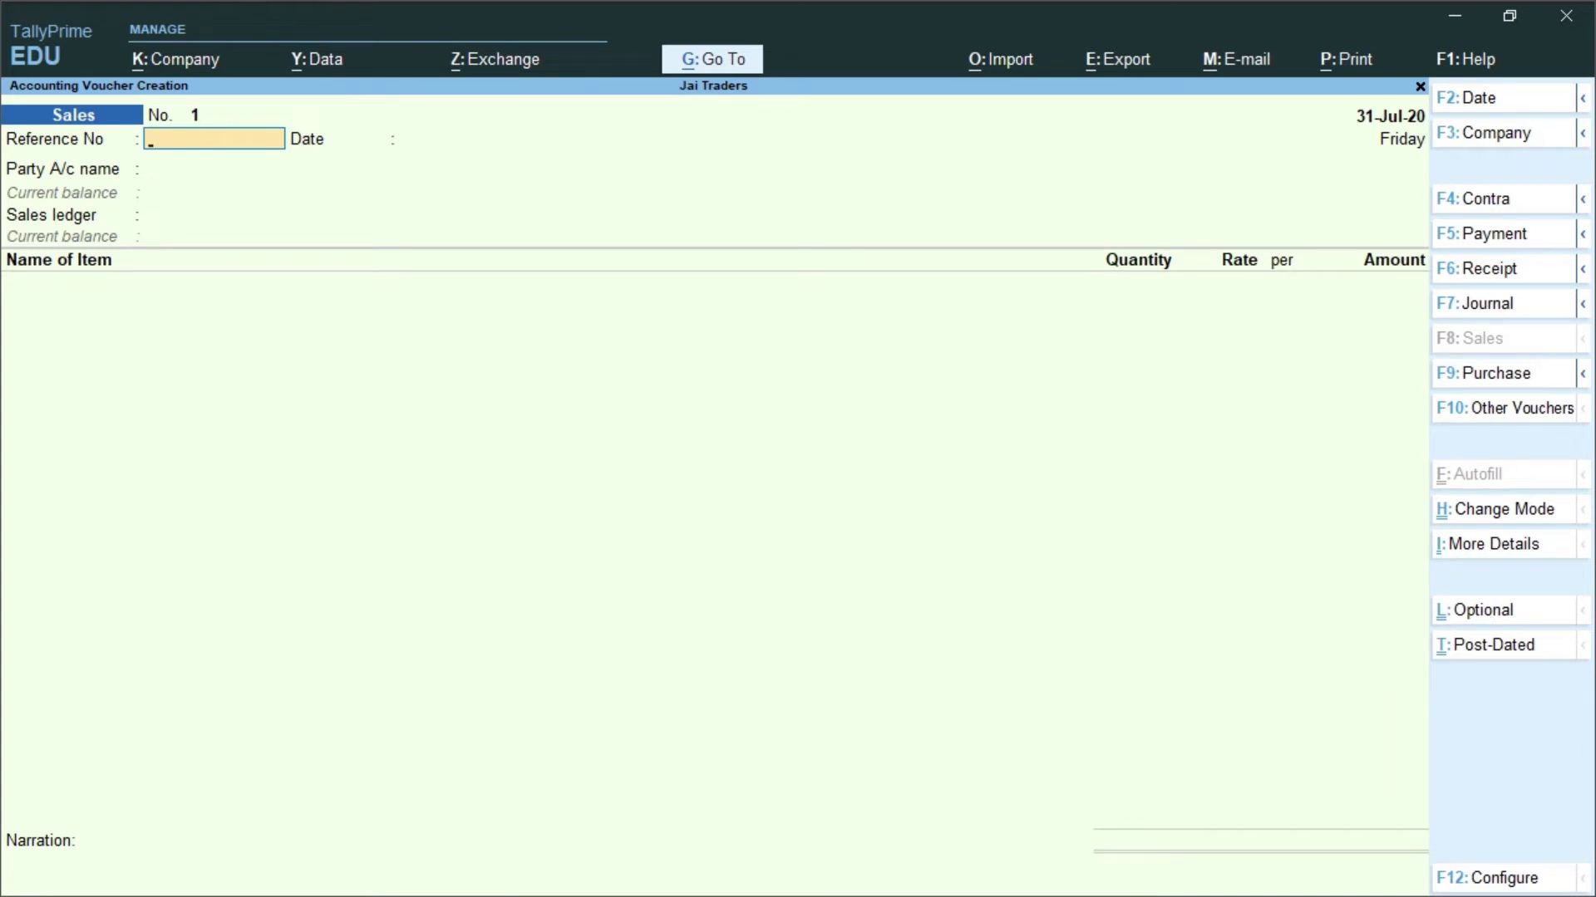
key("ctrl+h")
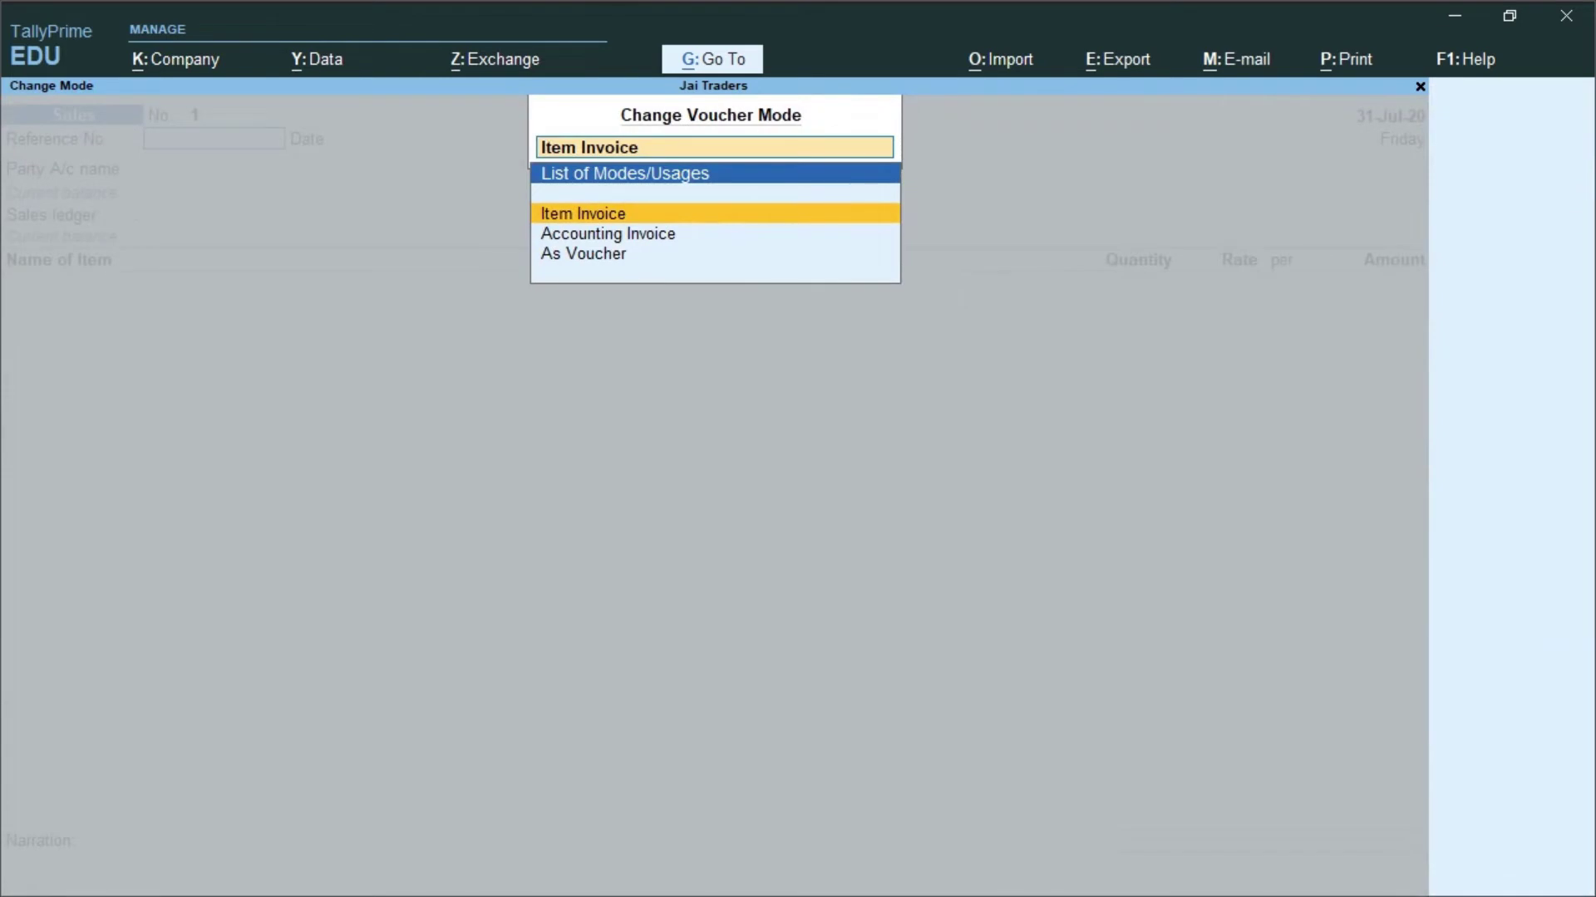
key("Down")
key("Down")
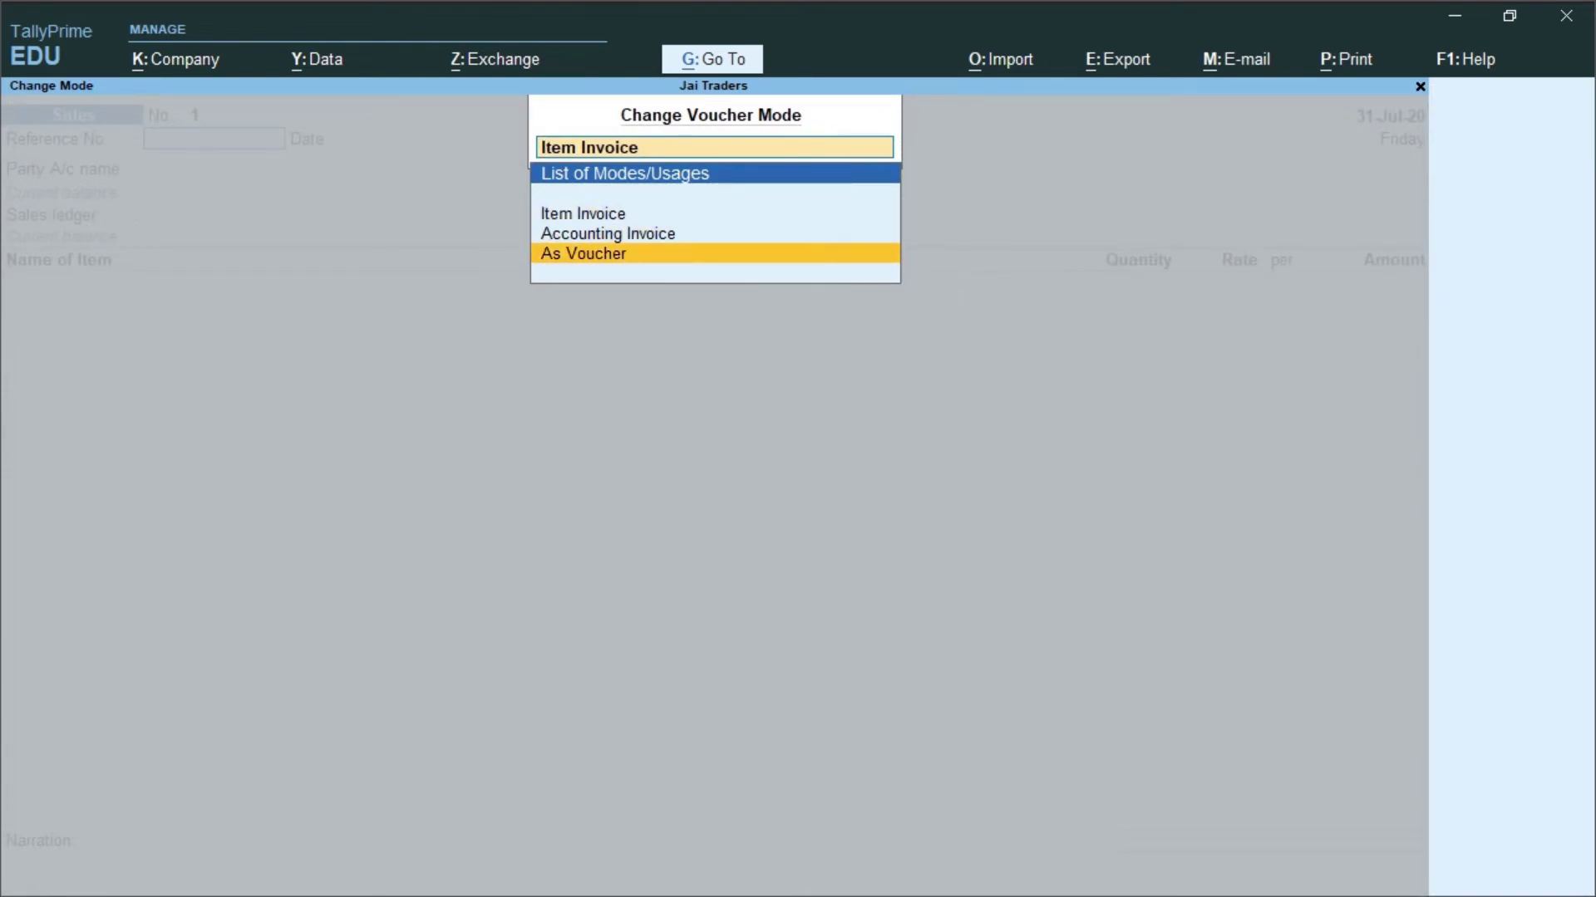
key("Return")
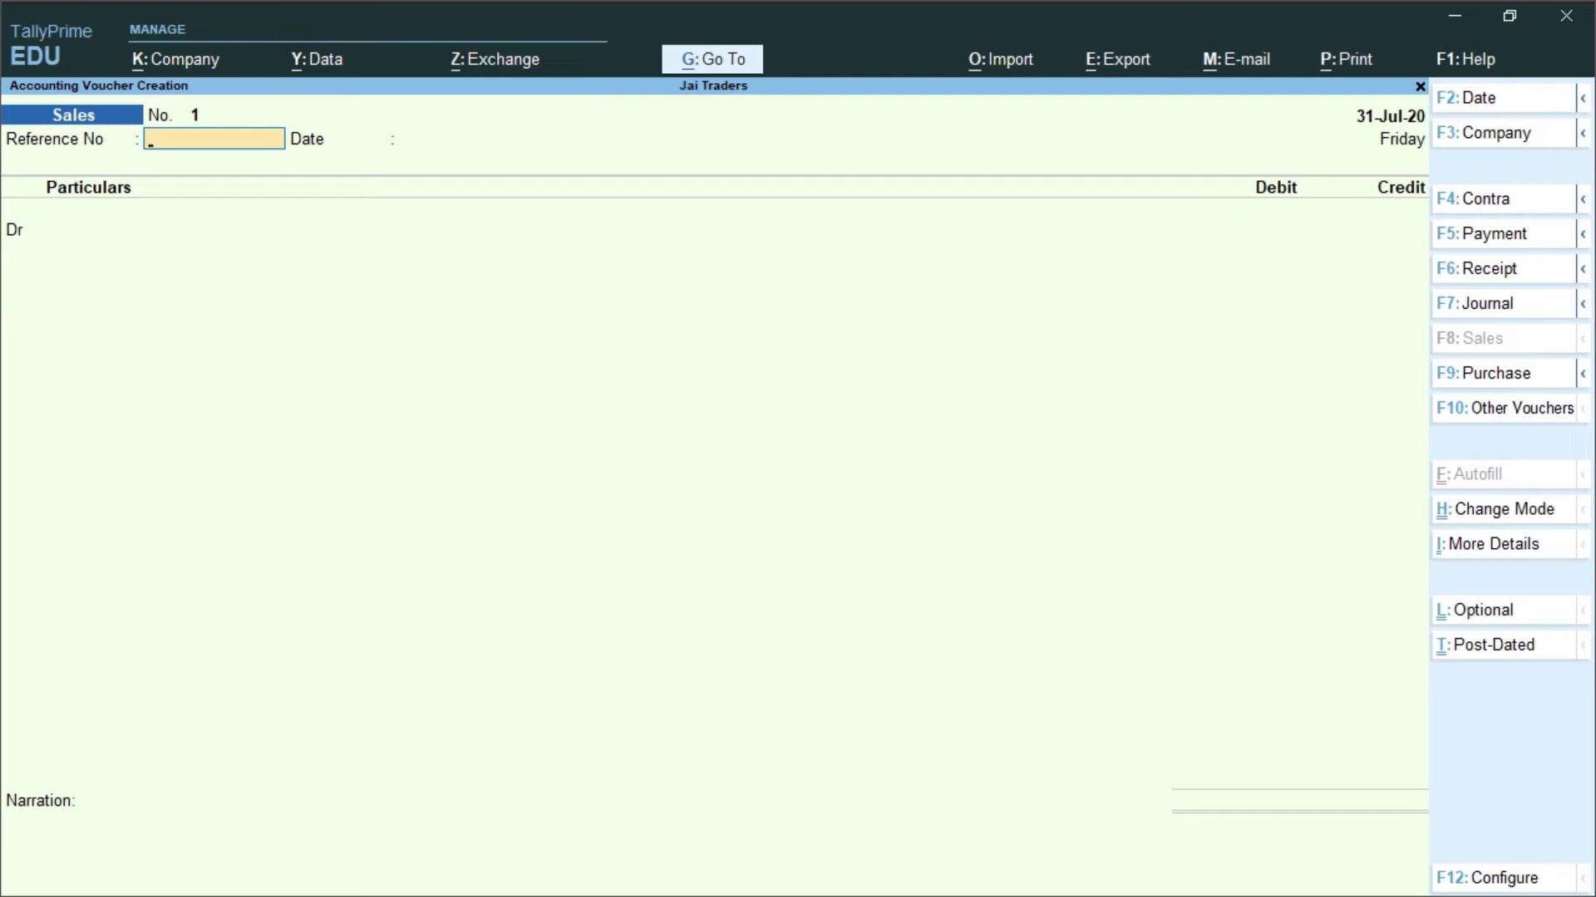
Set the sales voucher date to 1-8-2020 and enter reference number sal\001 dated 1-Aug-20
key("F2")
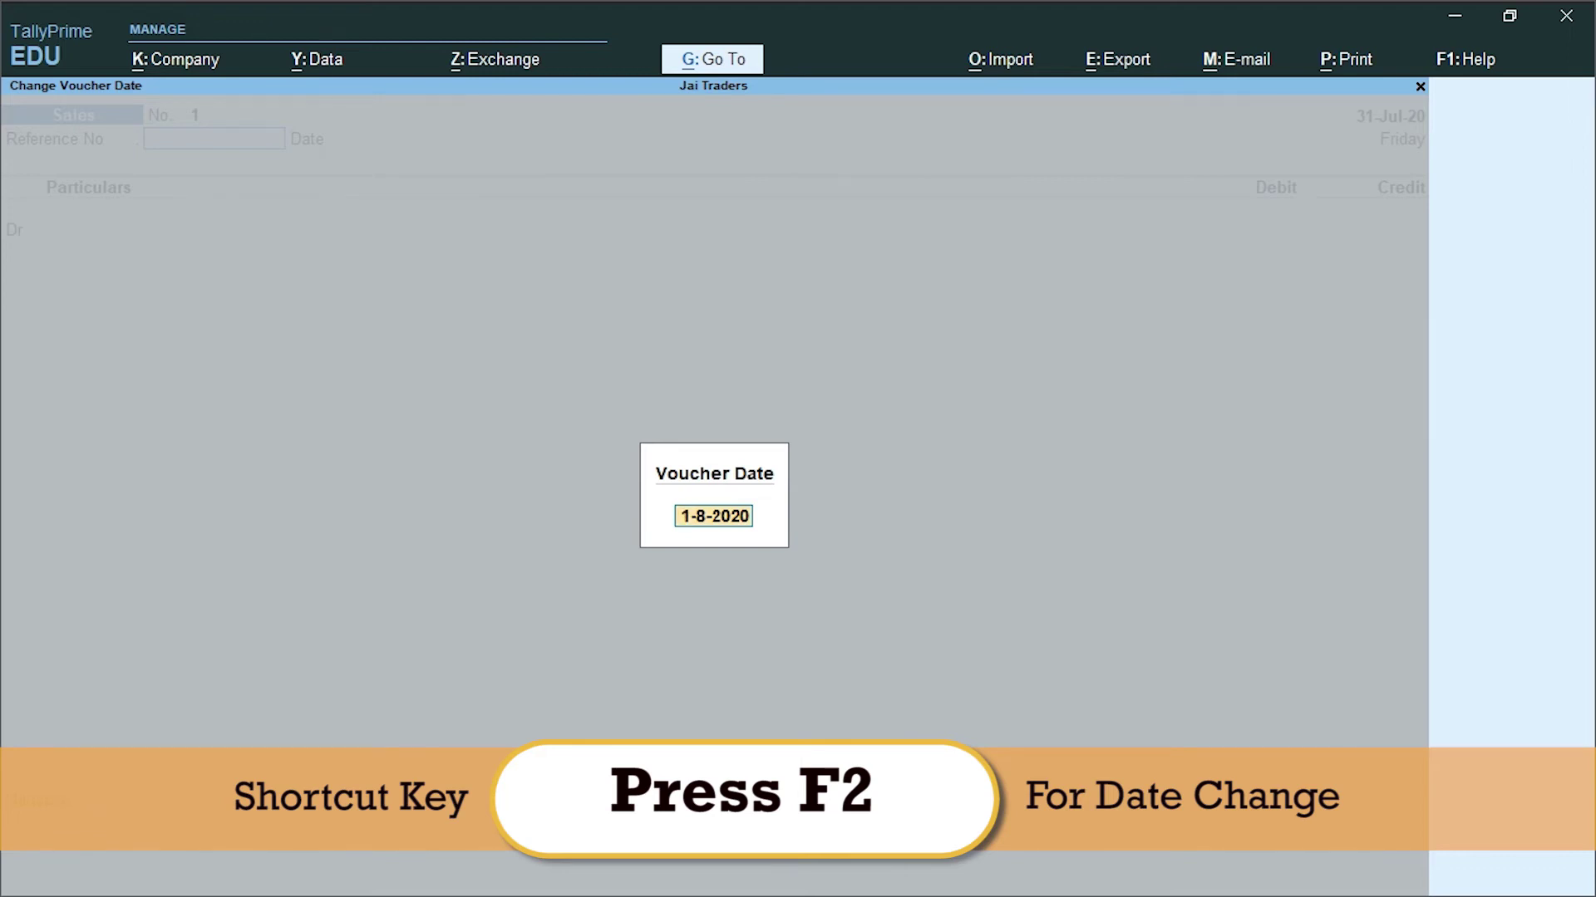
key("Return")
type("sal\\00")
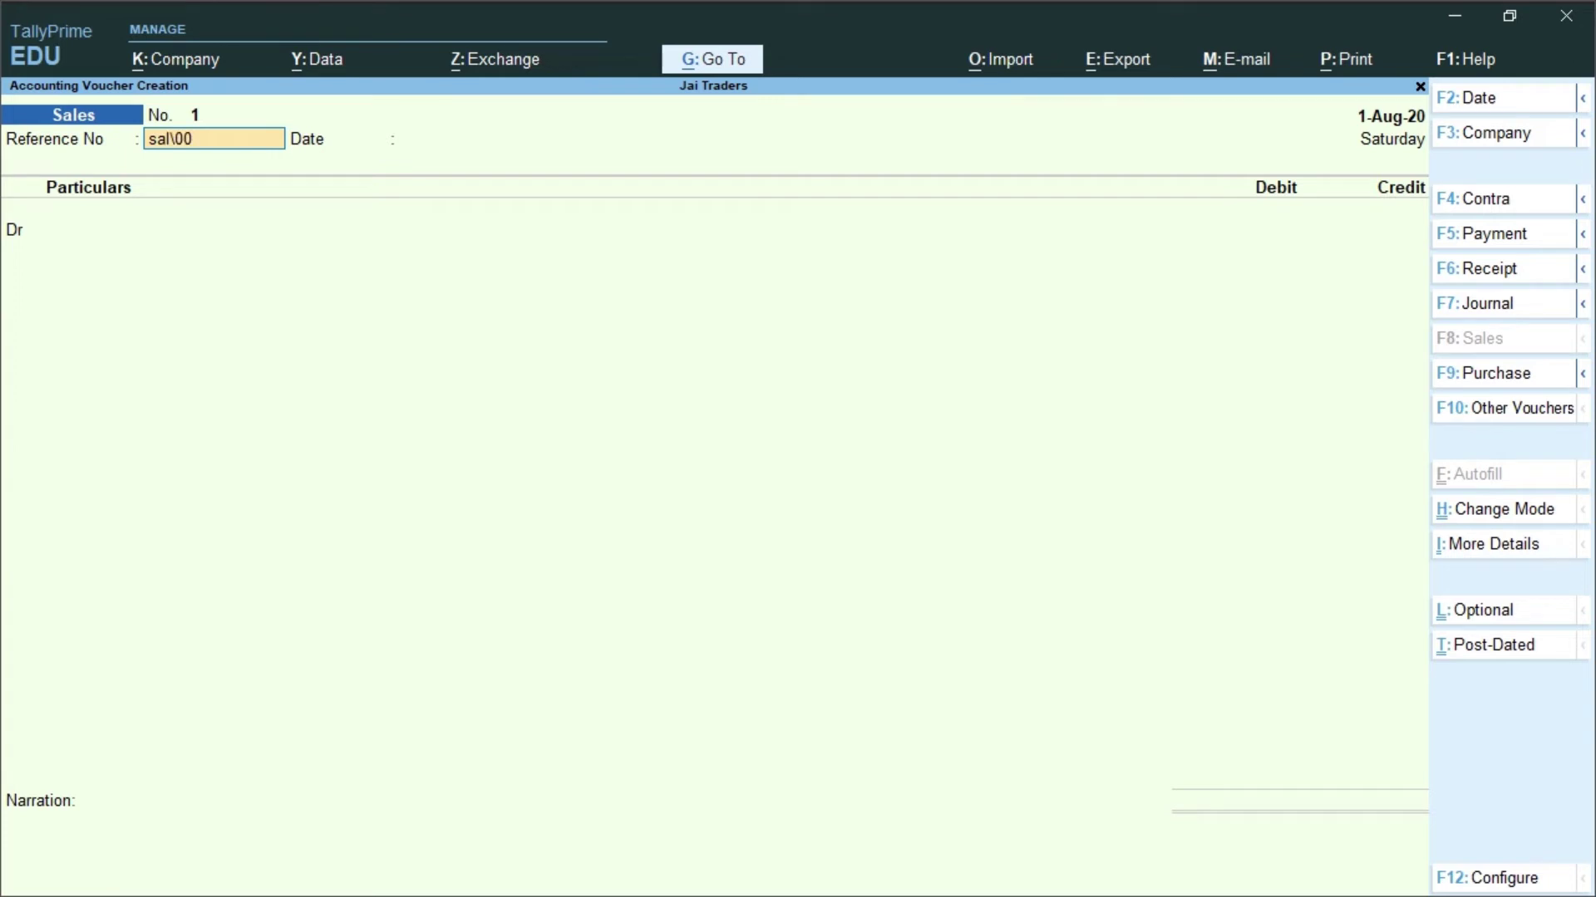
type("1")
key("Return")
key("Return")
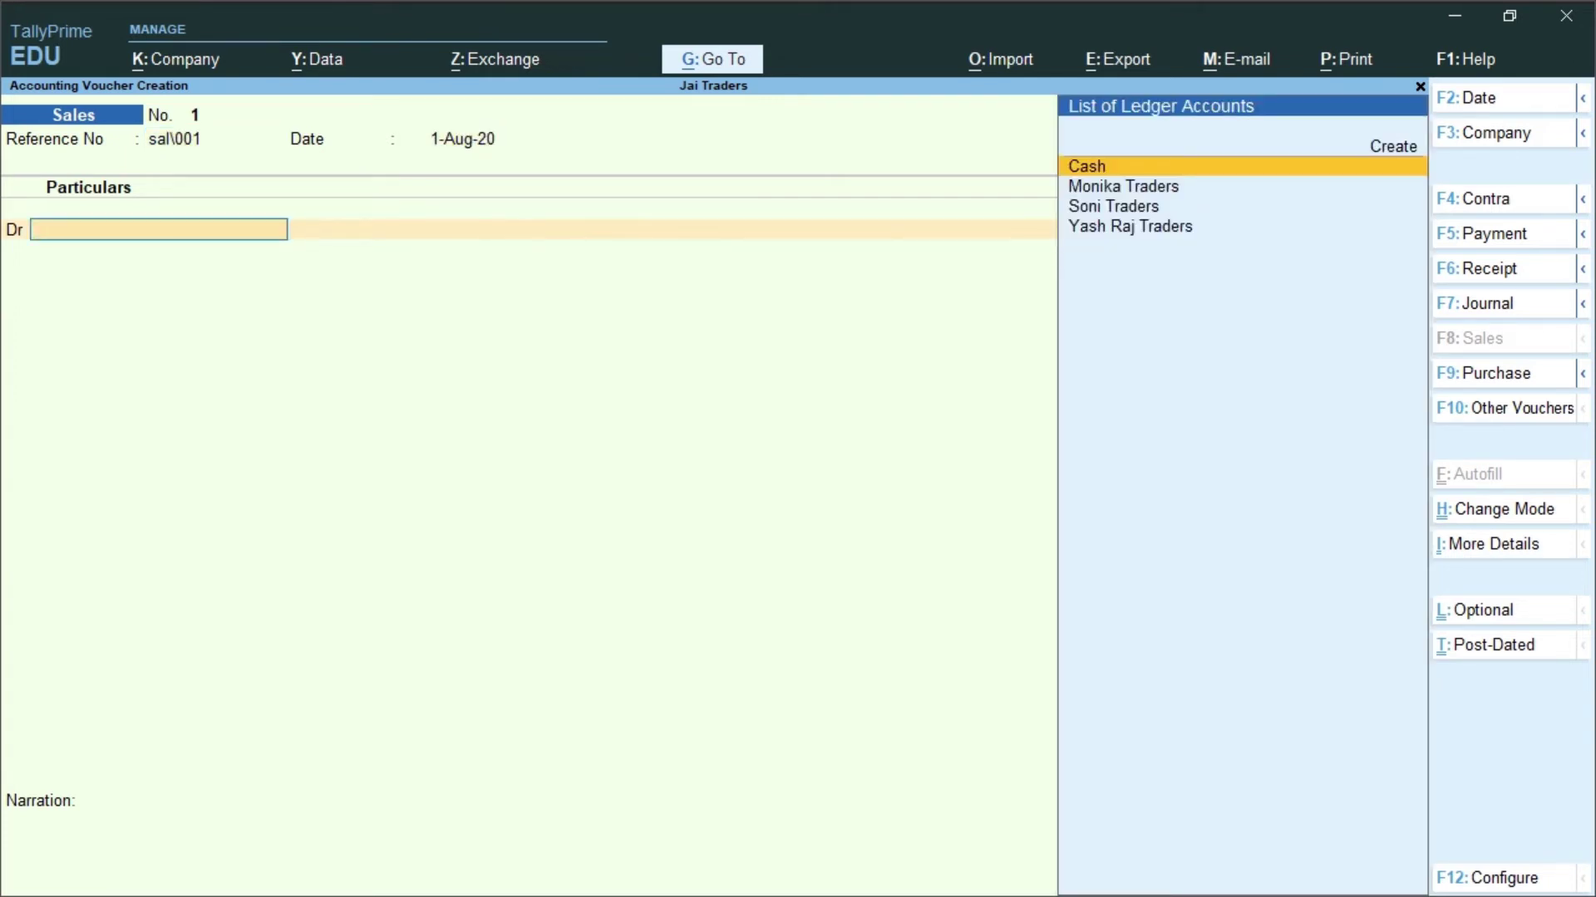
Debit Soni Traders as the party and accept its dispatch and party details with the dispatch fields left blank
key("Down")
key("Down")
key("Return")
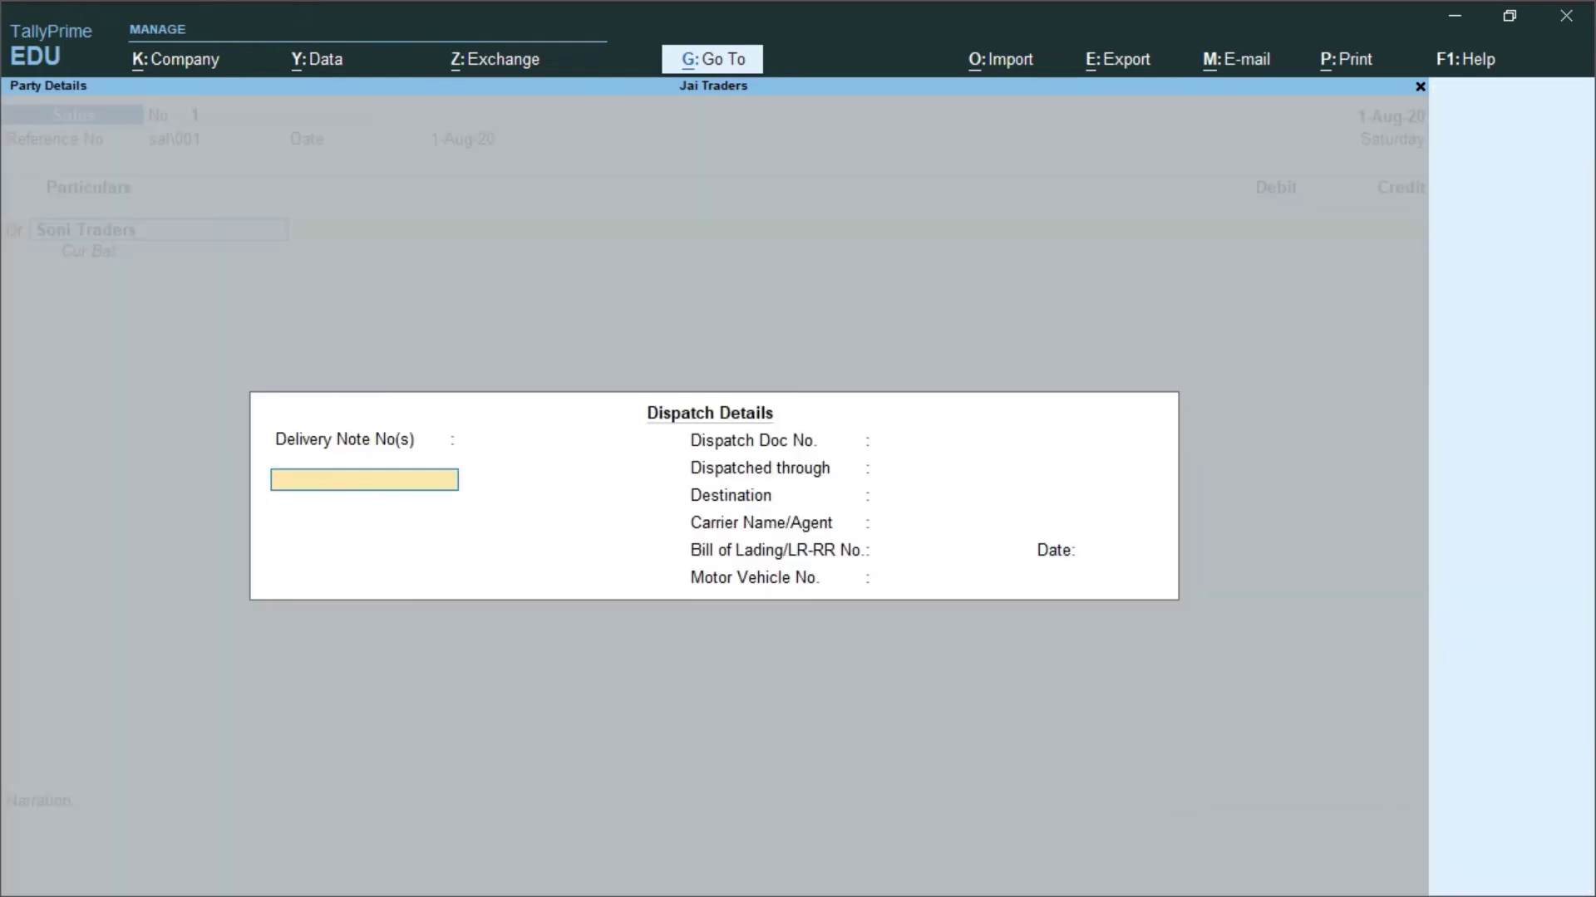
key("Return")
key("Return")
key("Return")
key("Return")
key("Return")
key("Return")
key("Return")
key("Return")
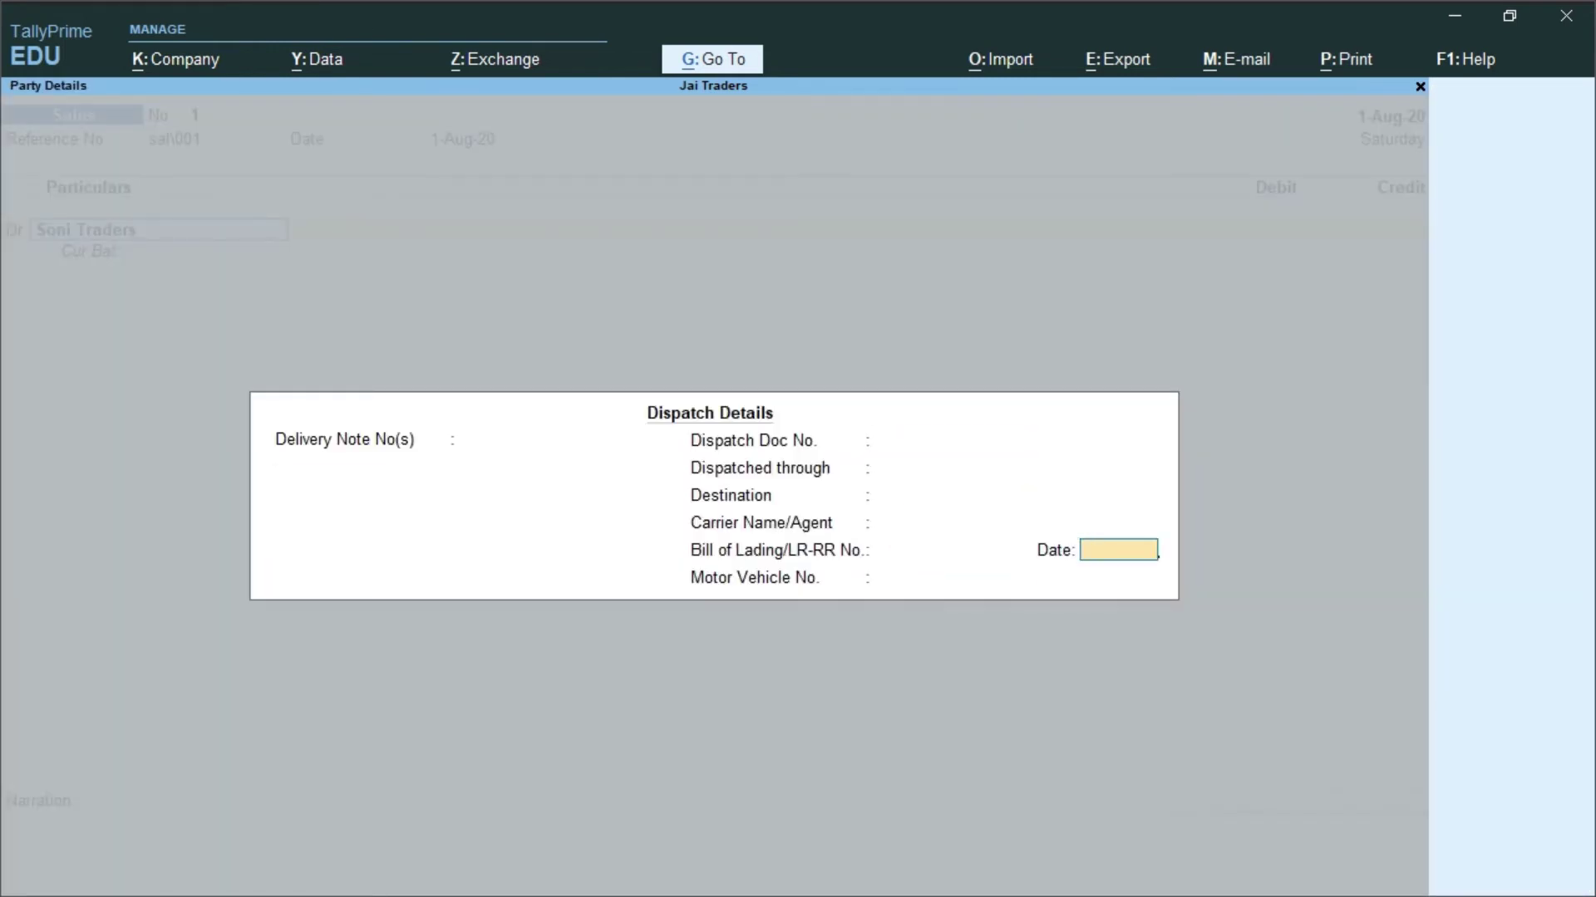
key("Return")
key("Return")
key("Return")
key("Return")
key("Return")
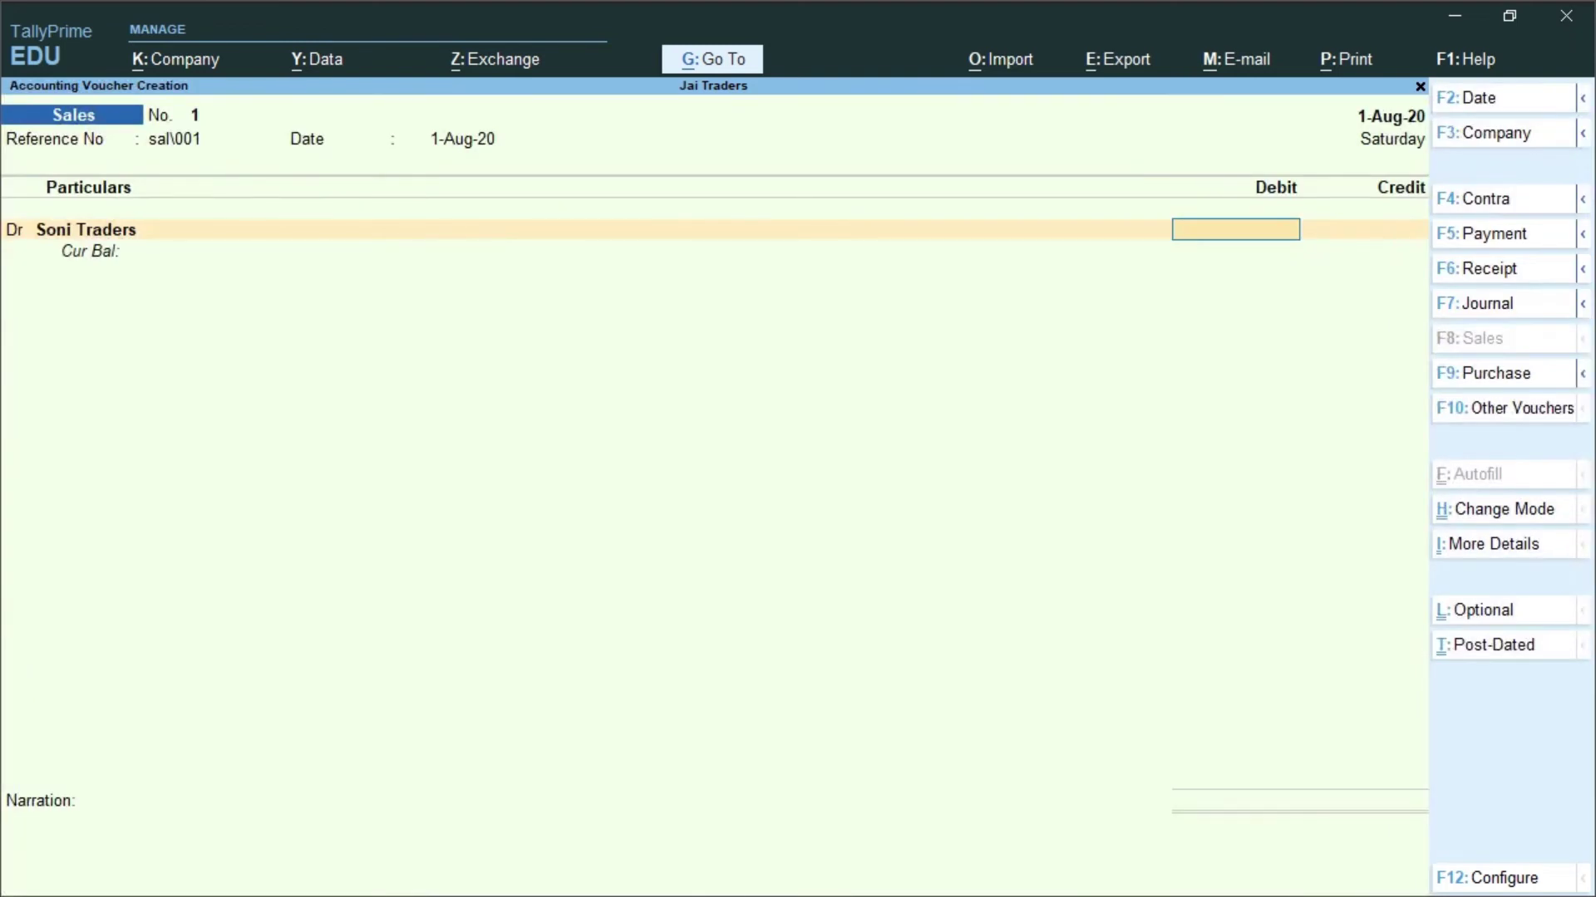
Set Soni Traders' debit amount to 120000 and allocate it bill-wise as New Ref 1
type("120000")
key("Return")
key("Return")
key("Return")
key("Return")
key("Return")
key("Return")
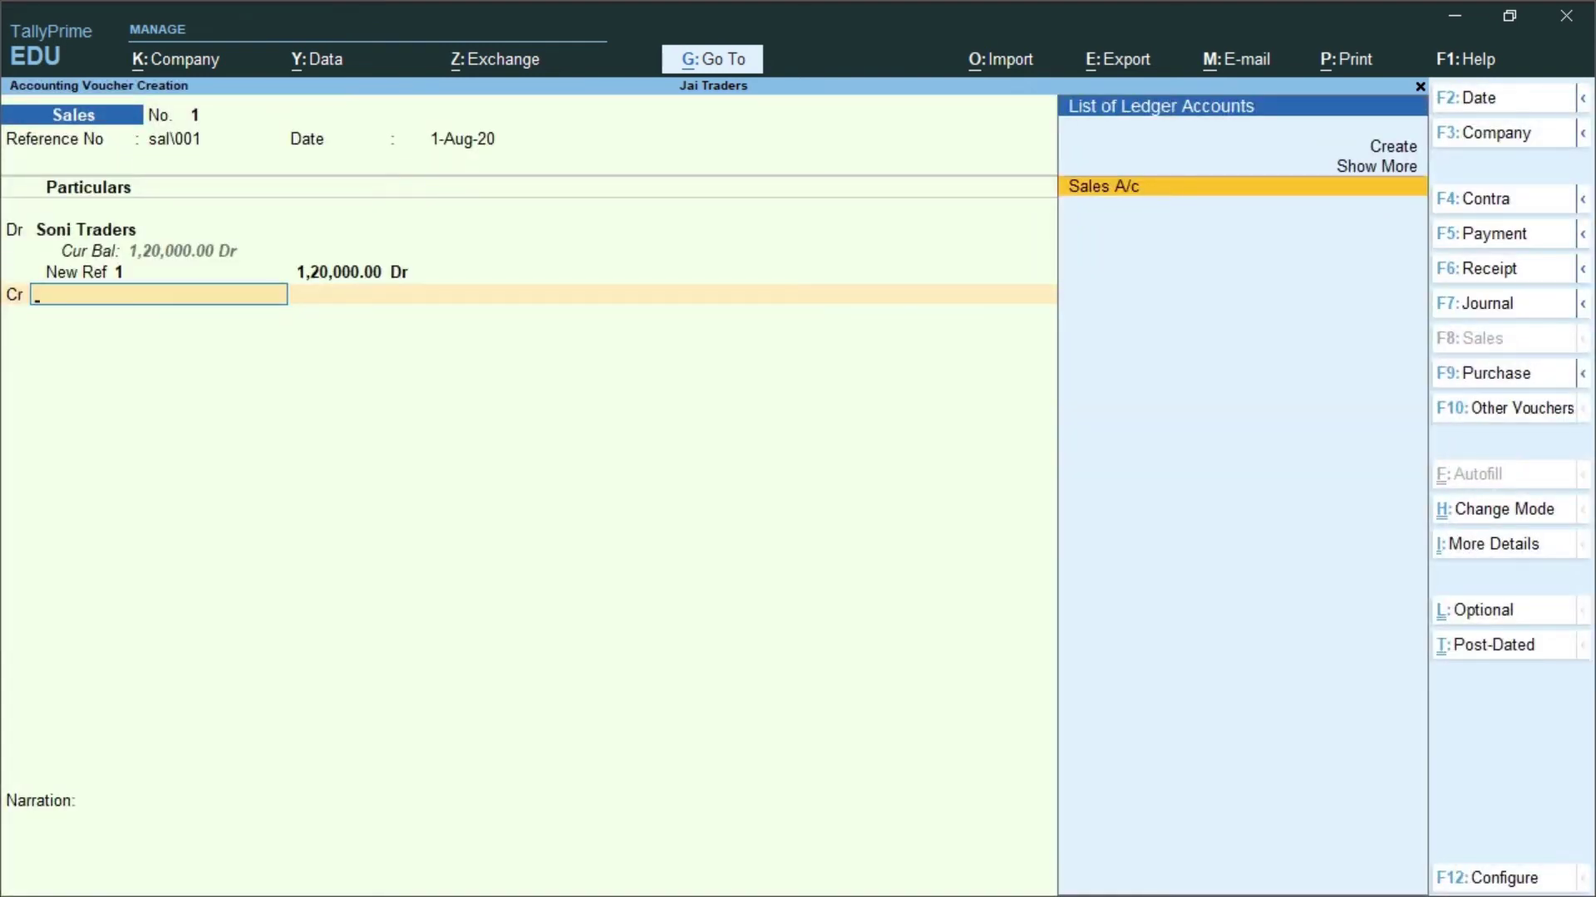
Credit Sales A/c with the Desktop stock item, allocating 4 nos from the Delhi godown at a rate of 30000
key("Return")
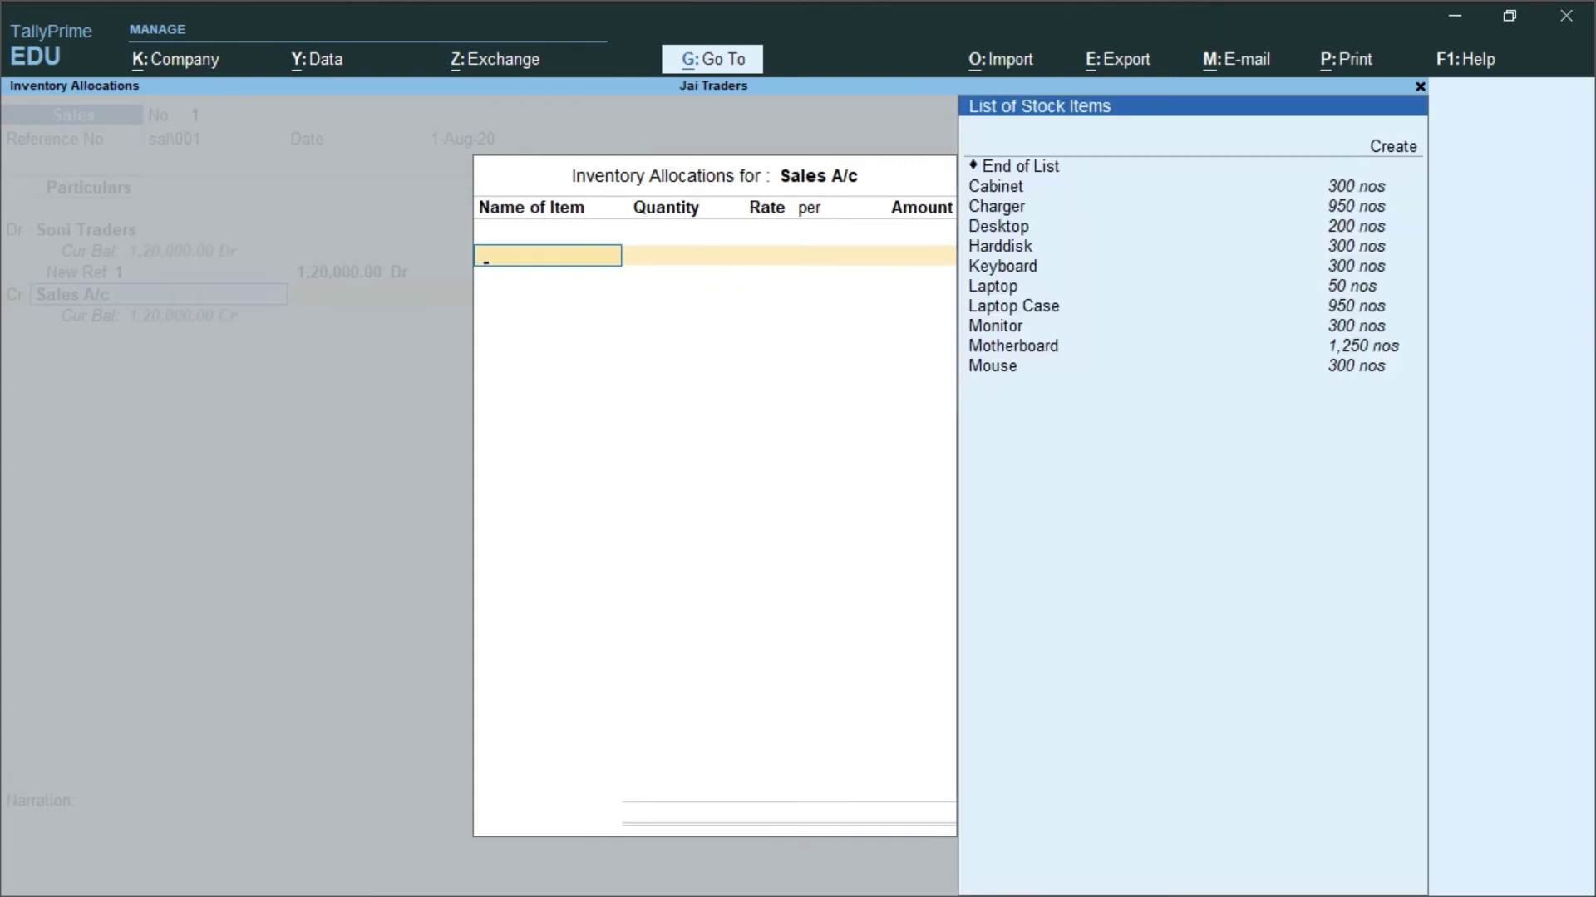
type("De")
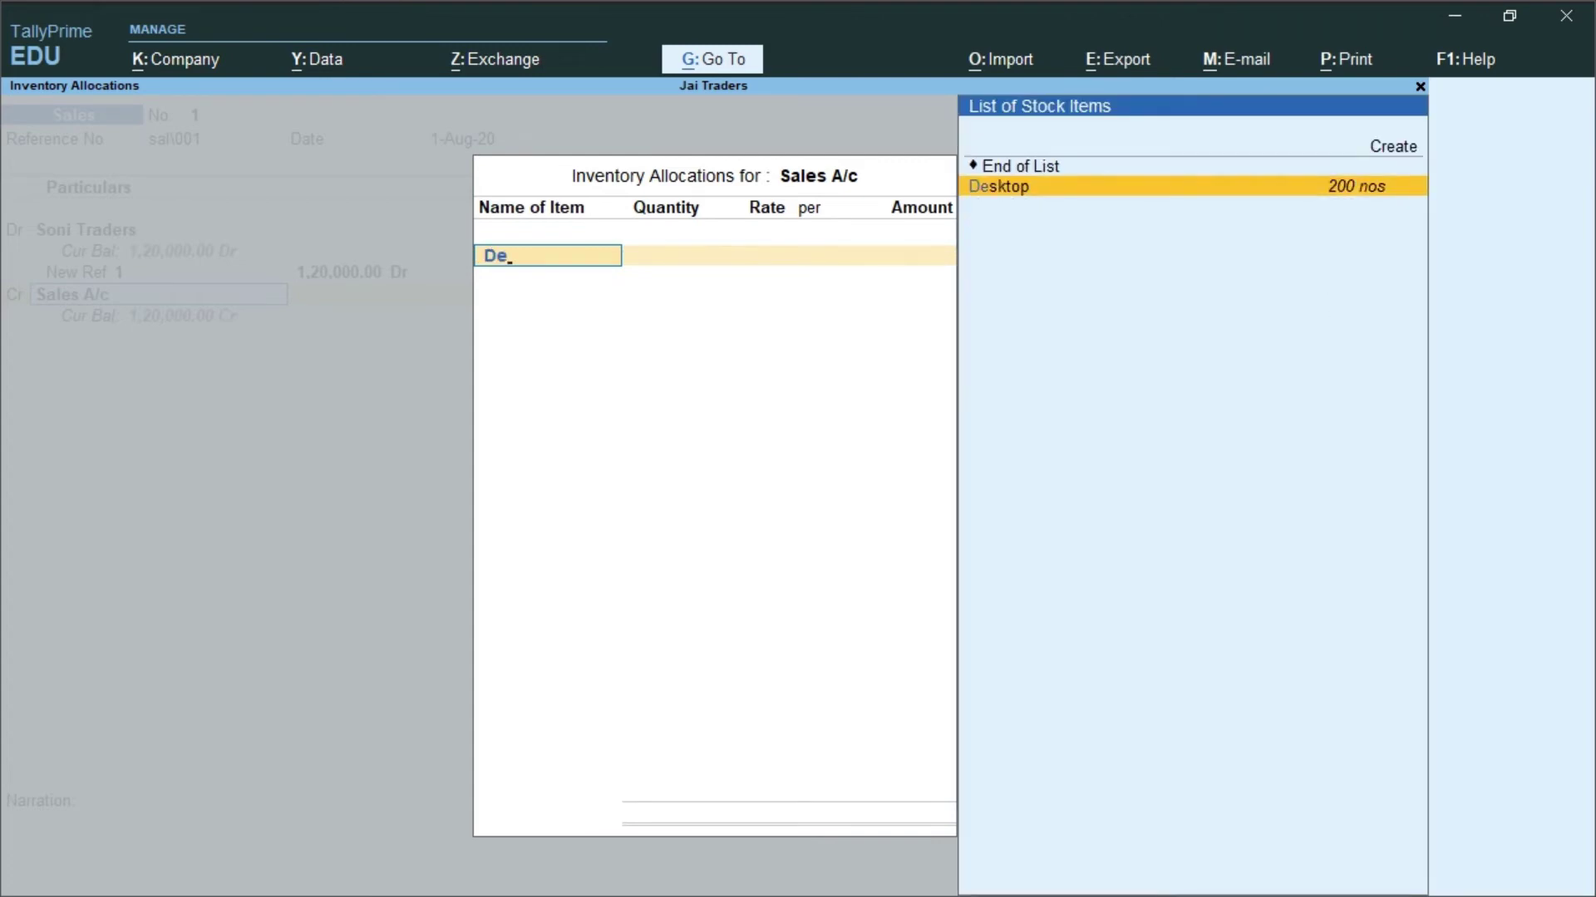
key("Return")
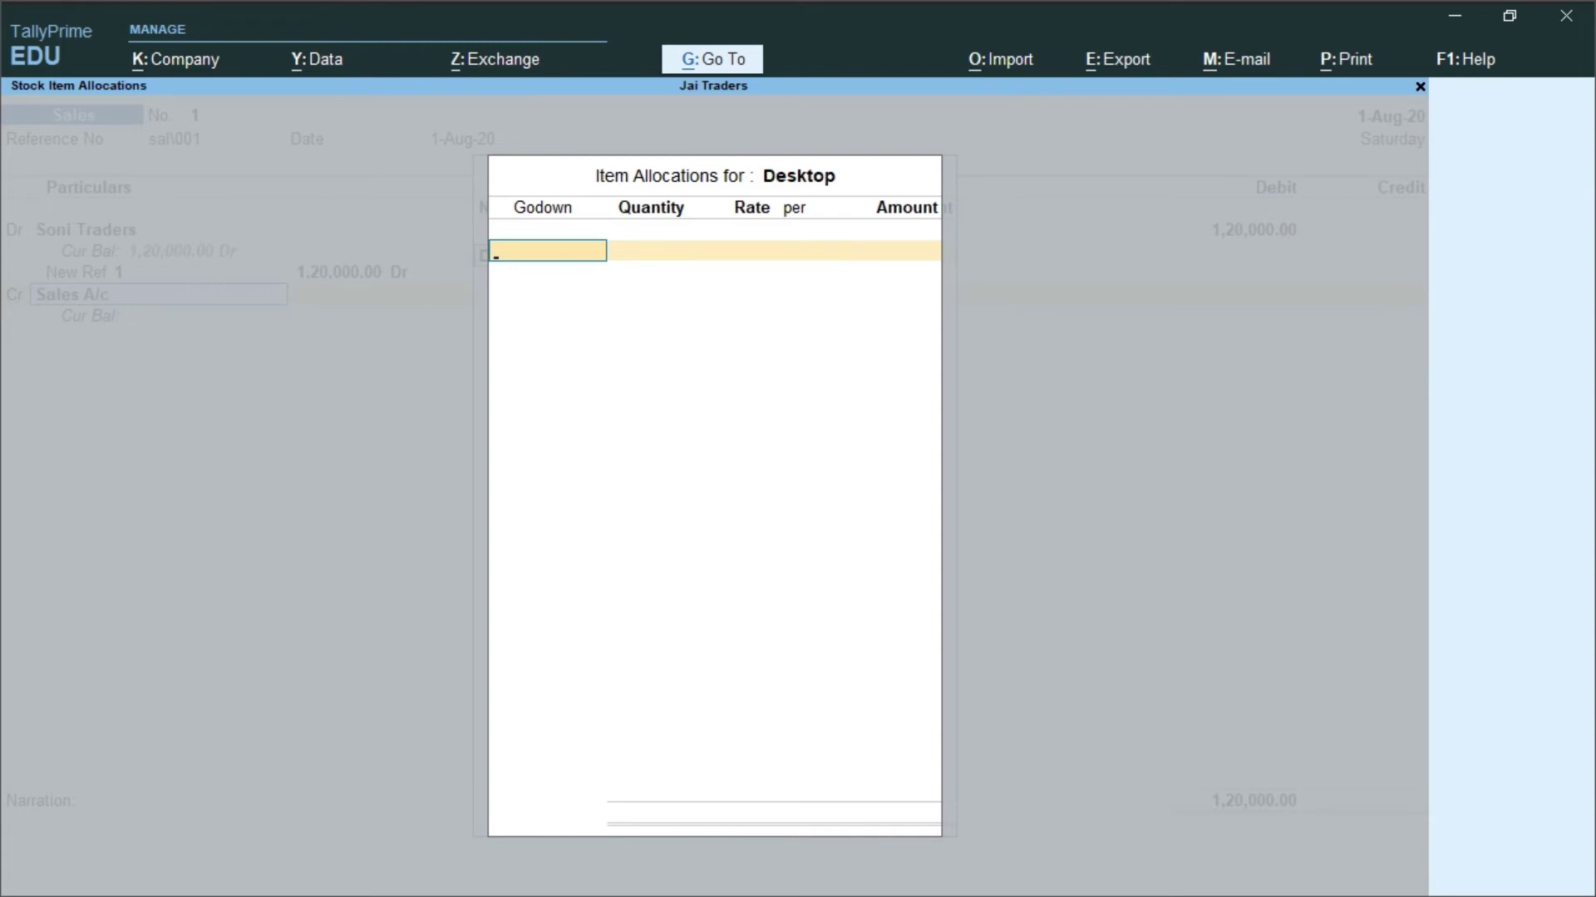
type("De")
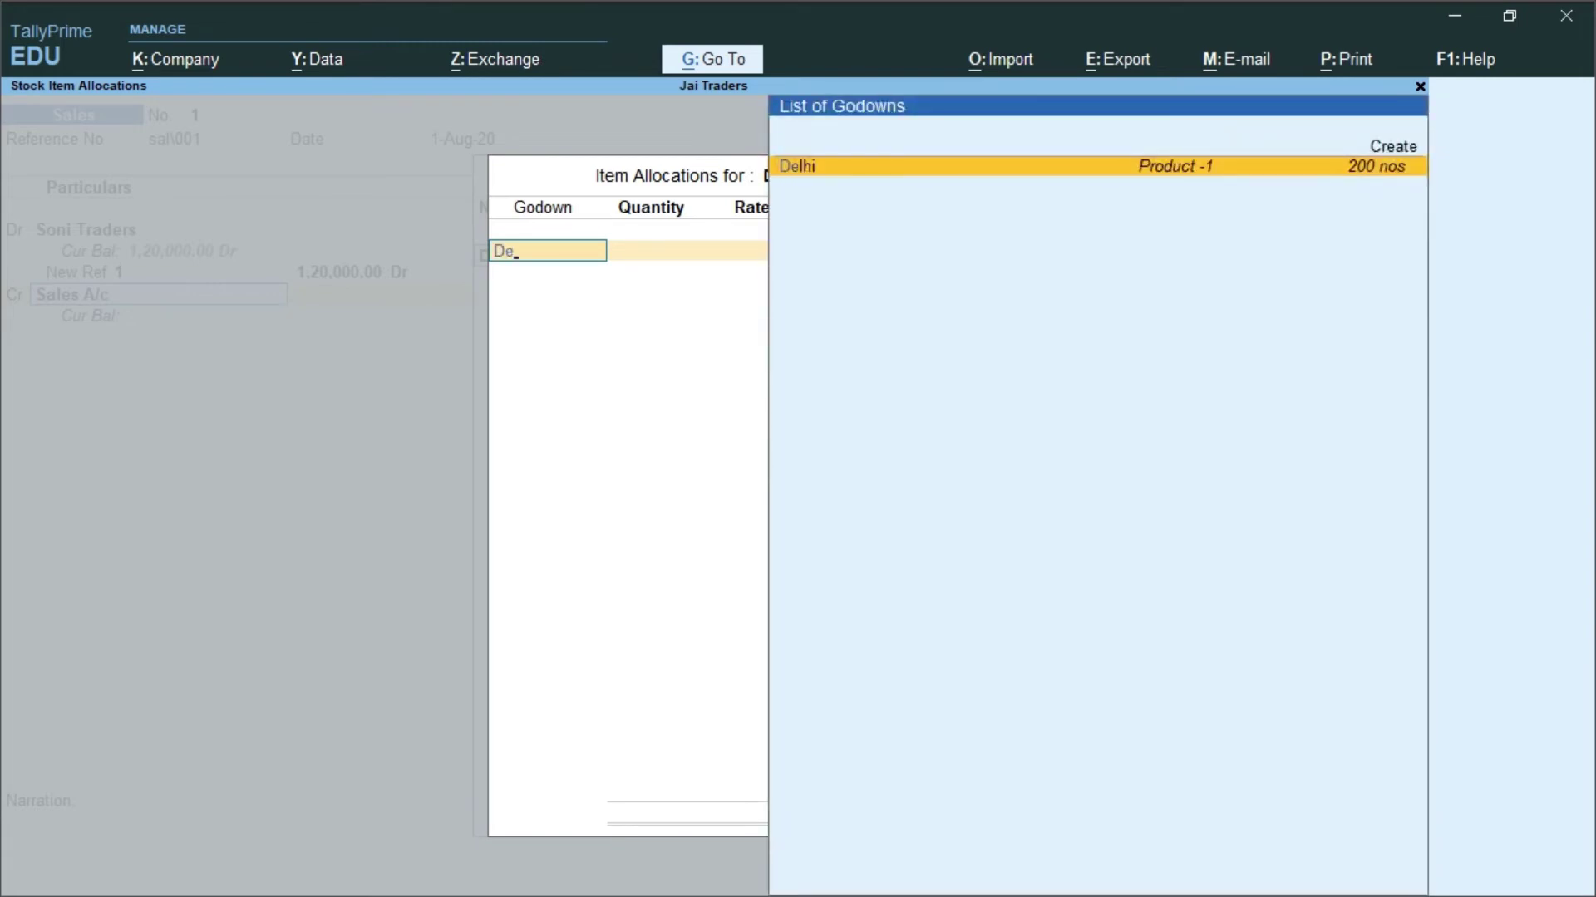
key("Return")
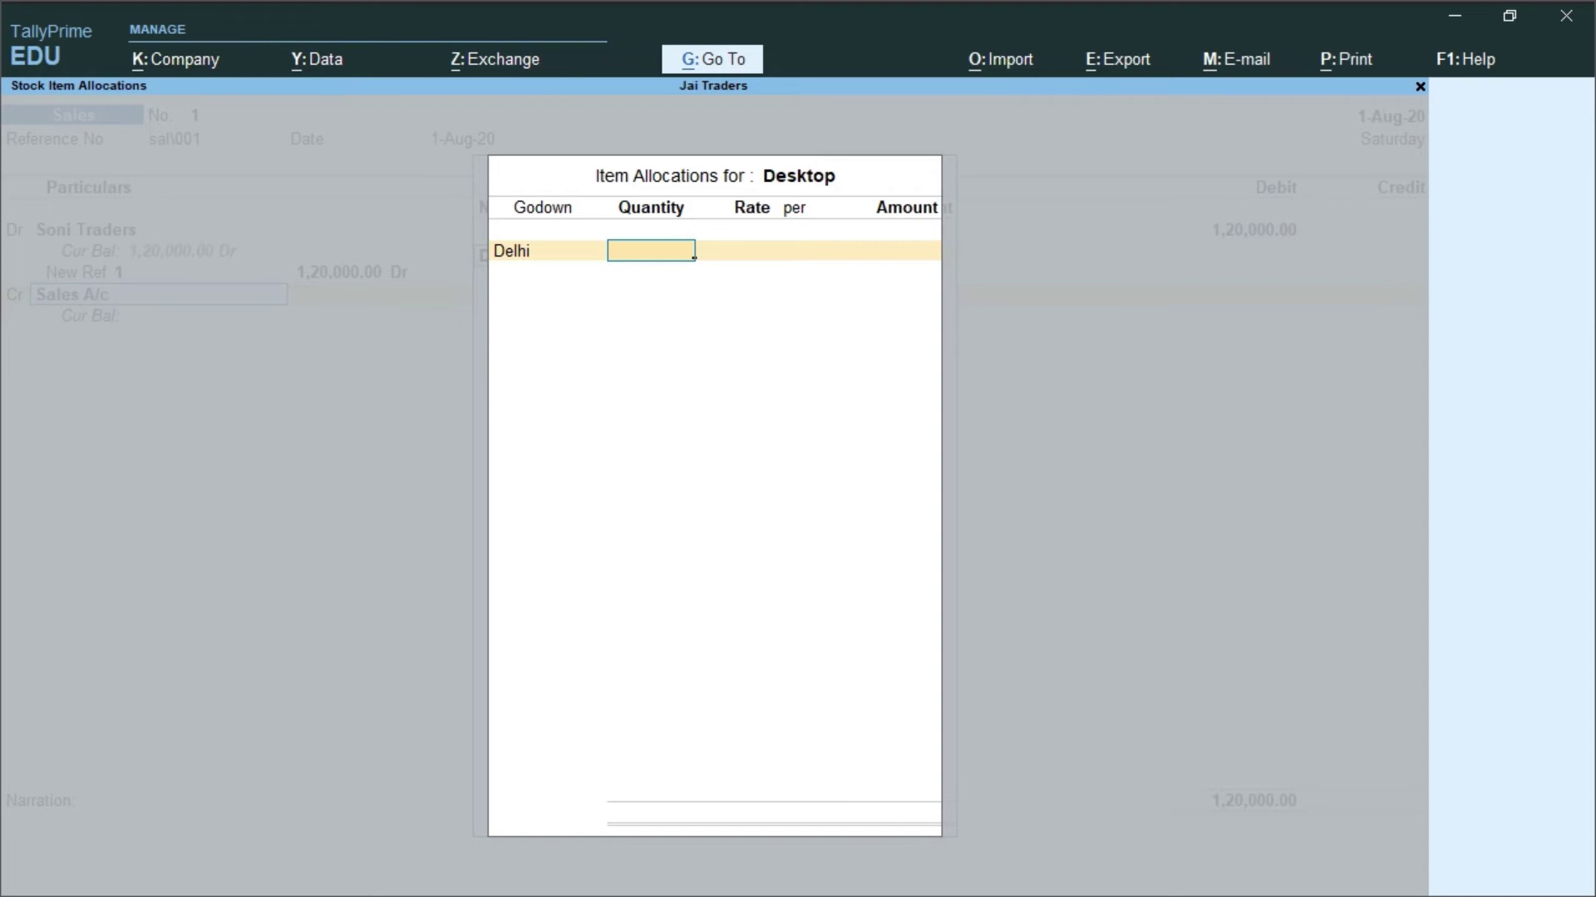
type("4")
key("Return")
type("30000")
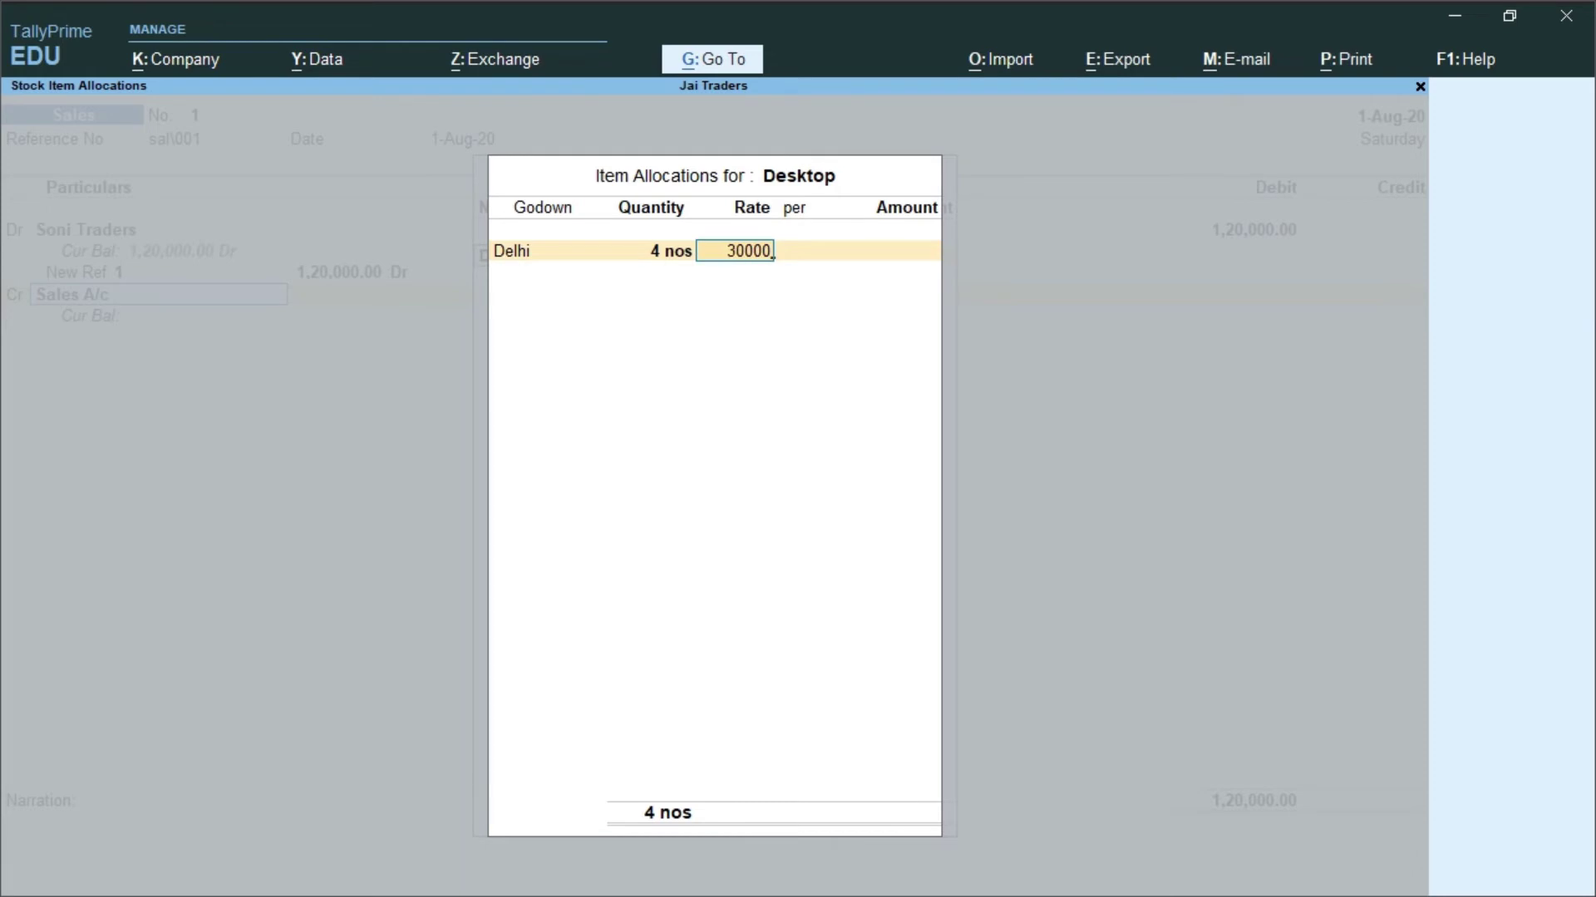
key("Return")
key("Return")
key("Return")
key("Return")
key("Return")
Allocate the full Desktop sale amount to cost centre Product -1 and save the voucher without a narration
key("Return")
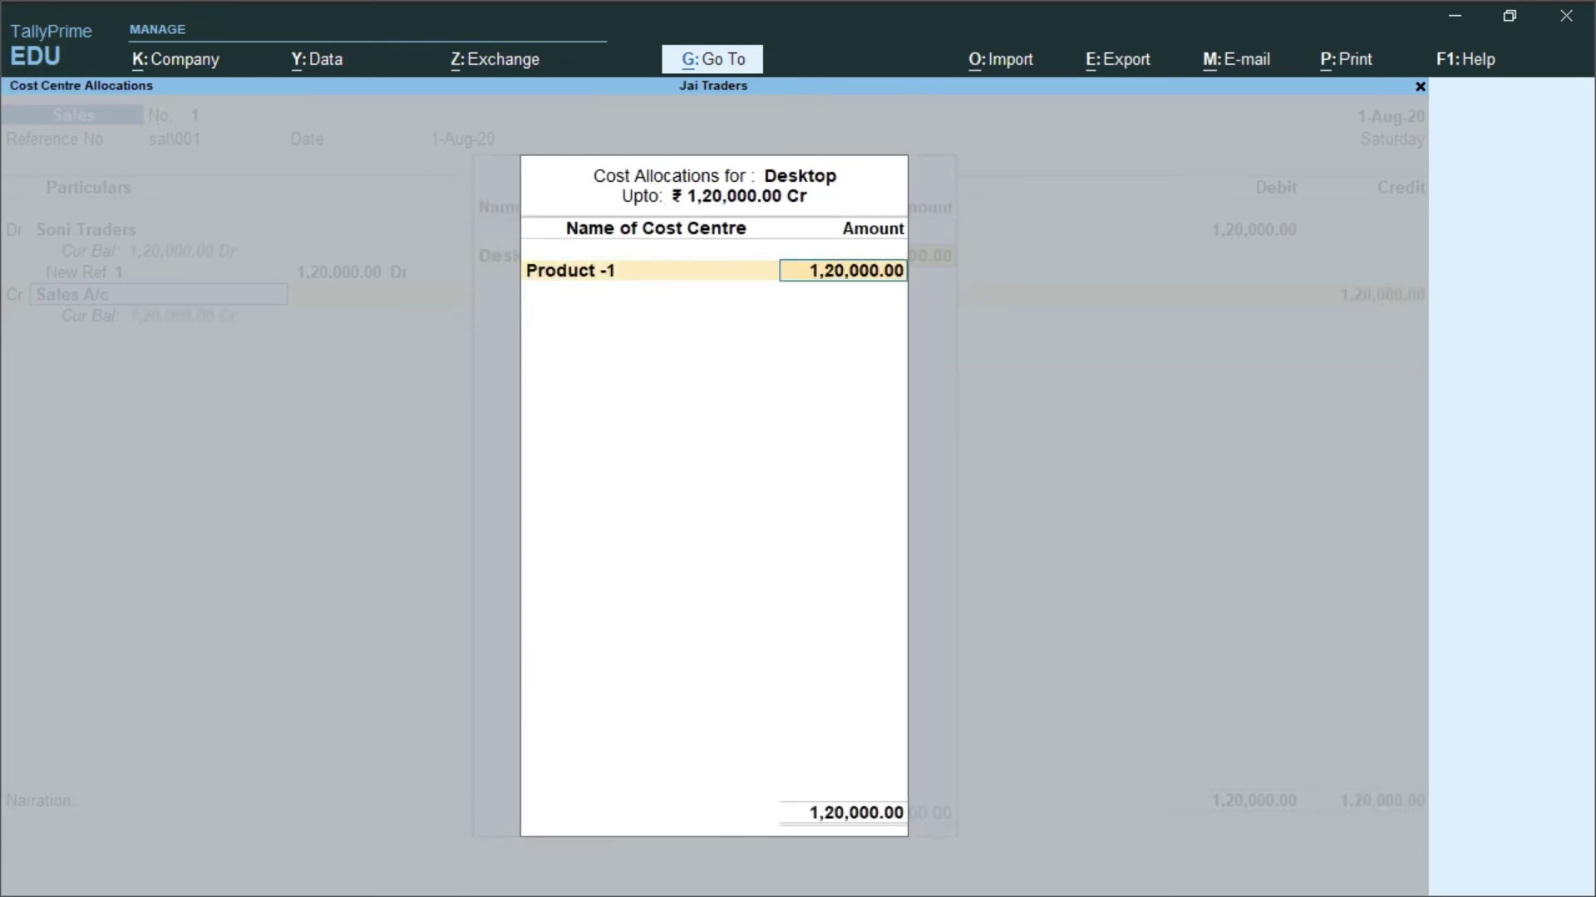
key("Return")
key("Return")
key("Return")
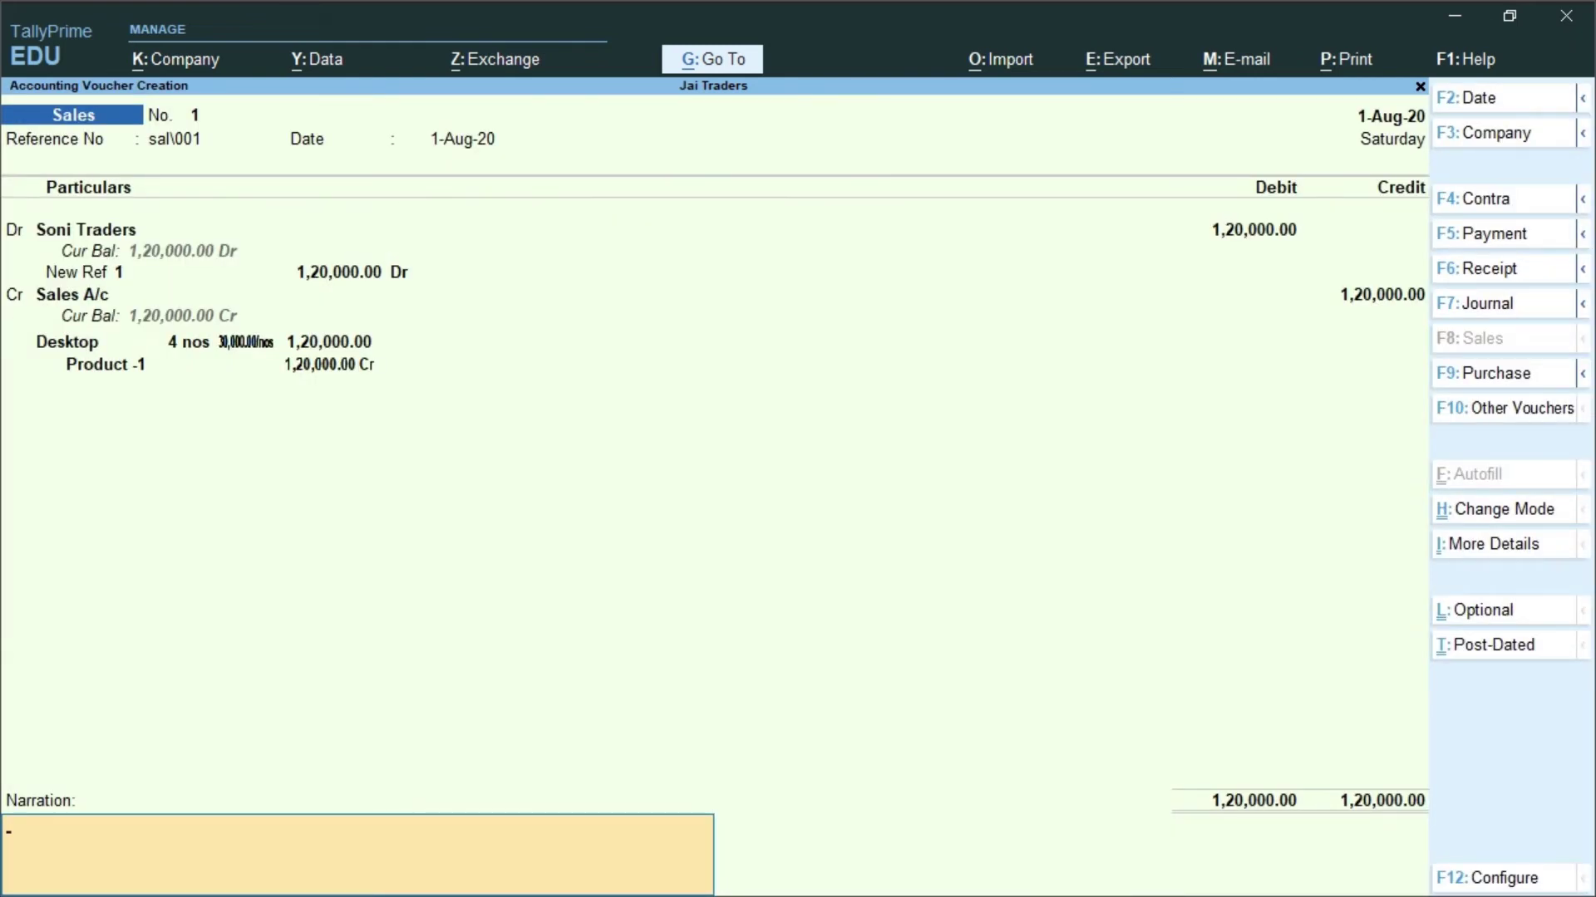
key("Return")
key("Return")
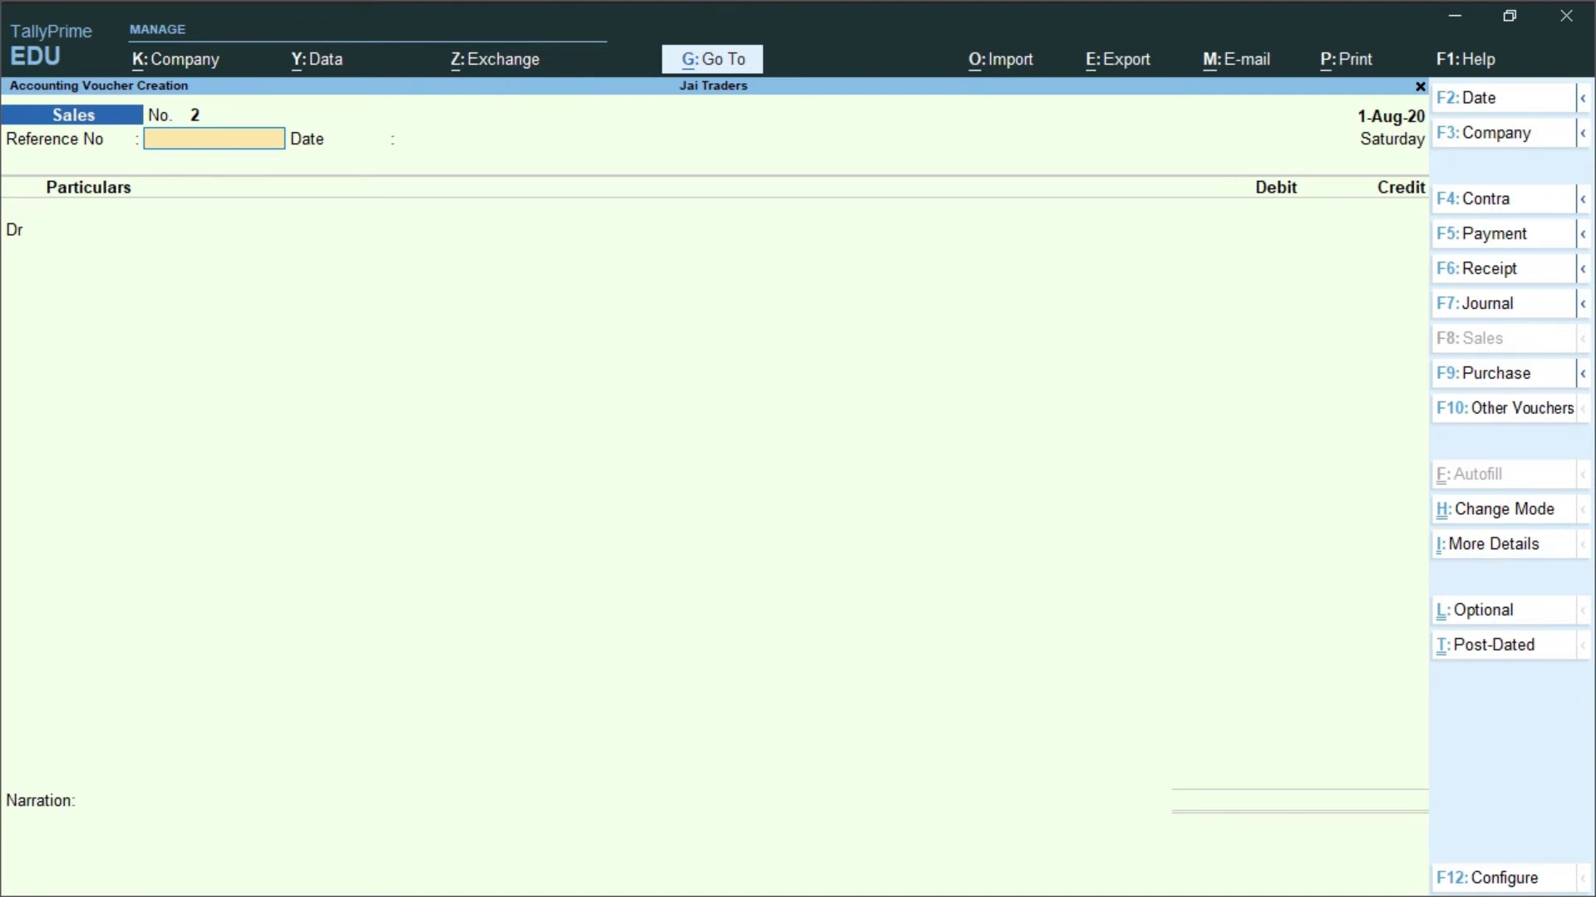
Enter reference number sal\002 dated 1-Aug-20 in the second sales voucher
type("sal\\002")
key("Return")
key("Return")
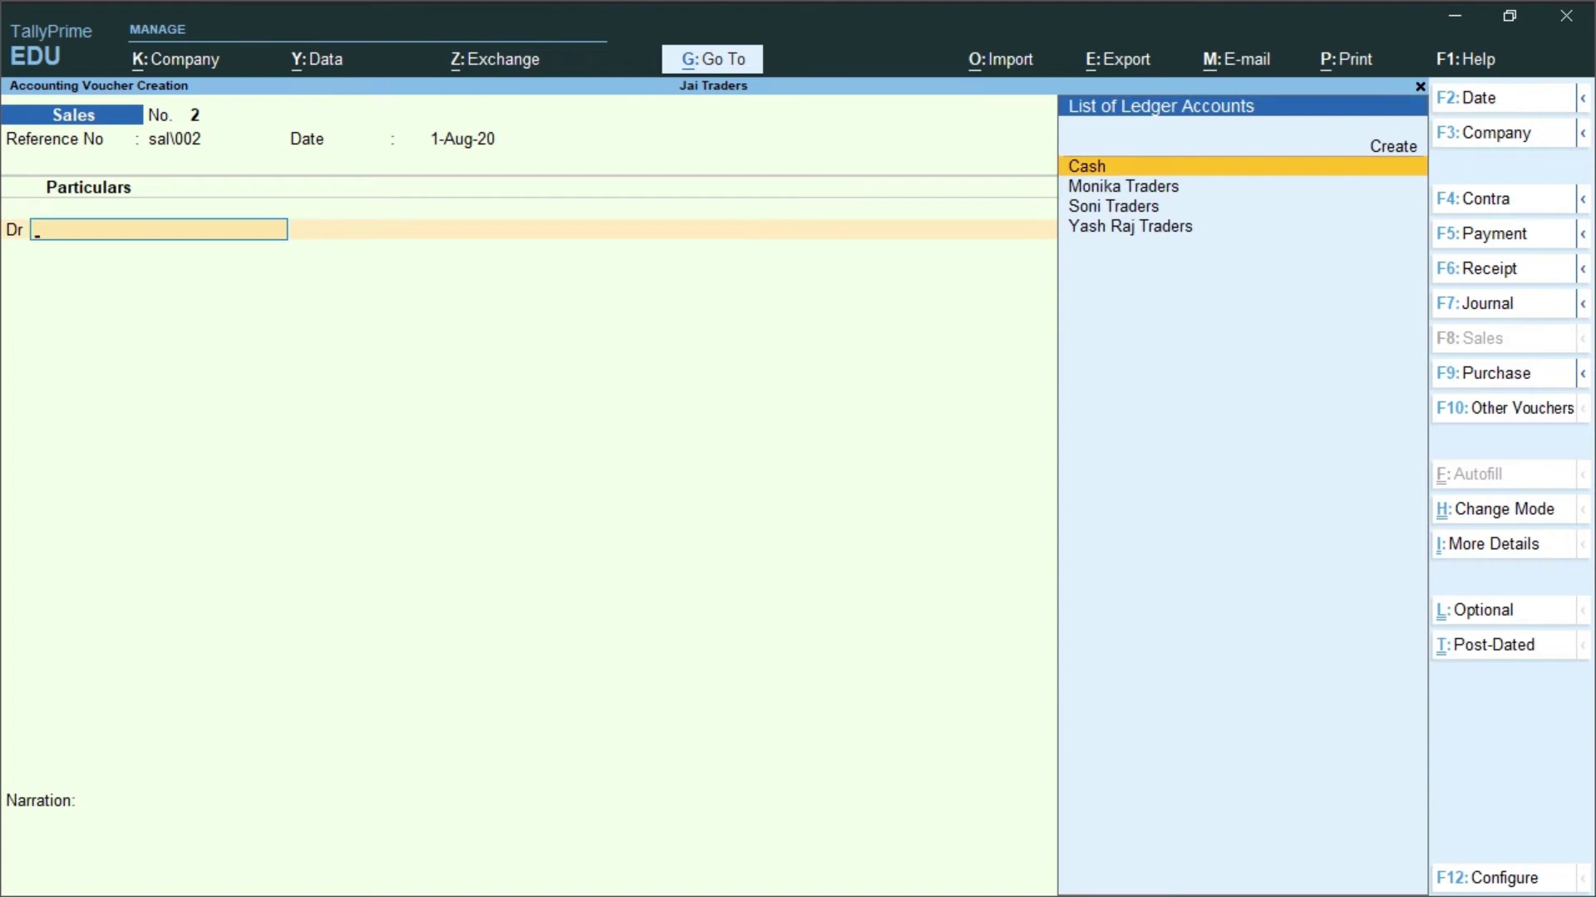
Debit Monika Traders as the party and accept its dispatch and party details without adding anything
key("Down")
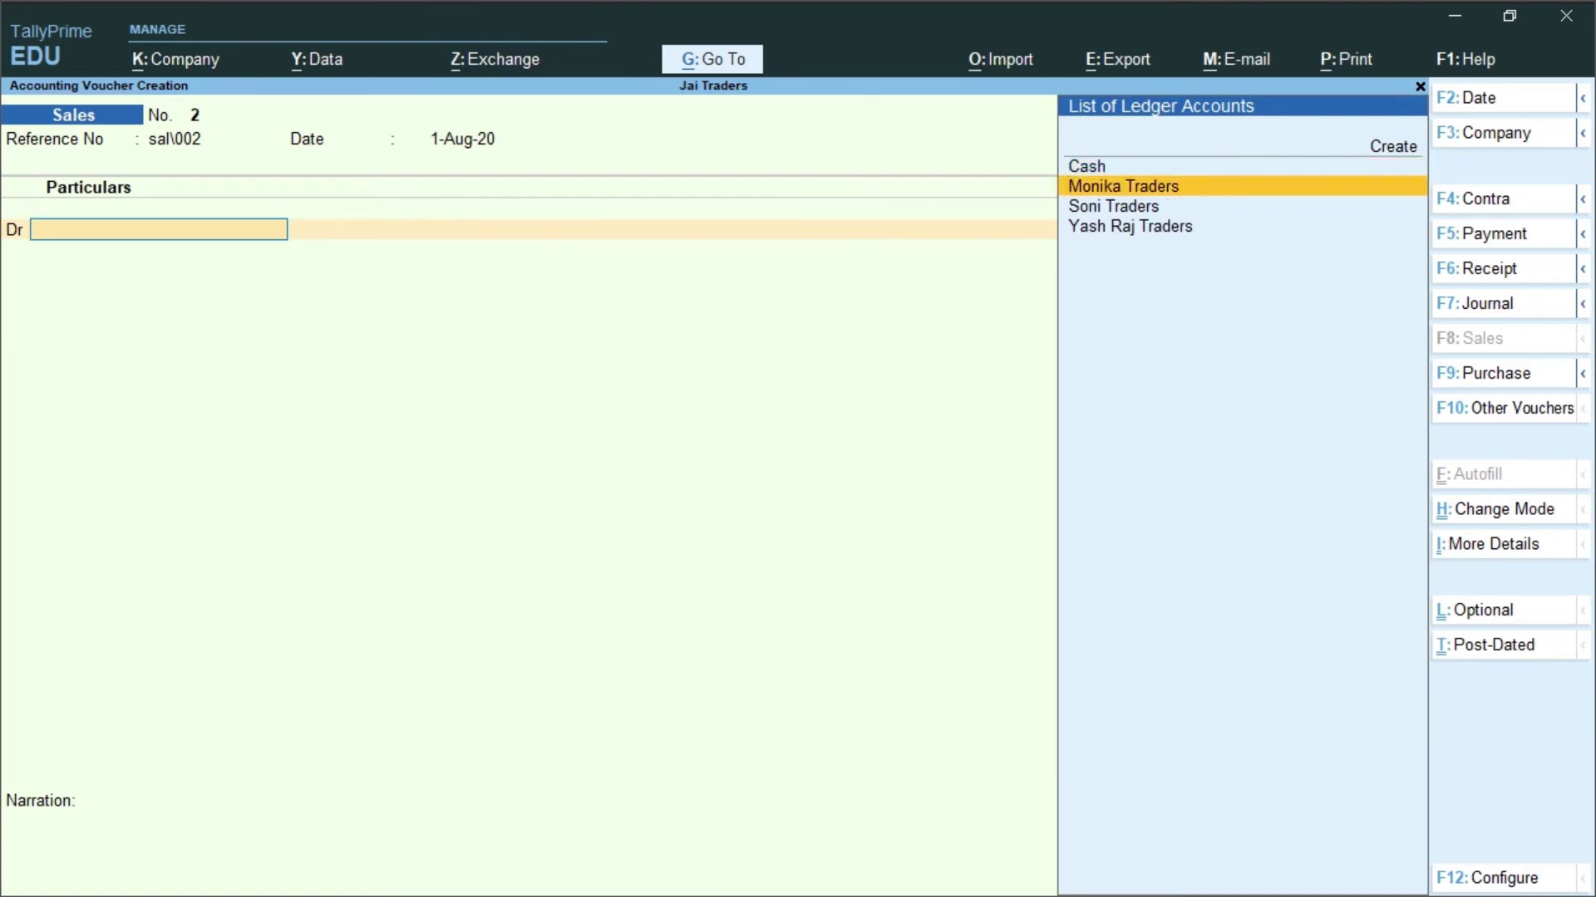
key("Return")
key("Return")
key("Return")
key("Return")
key("Return")
key("Return")
key("Return")
key("Return")
key("Return")
key("Return")
key("Return")
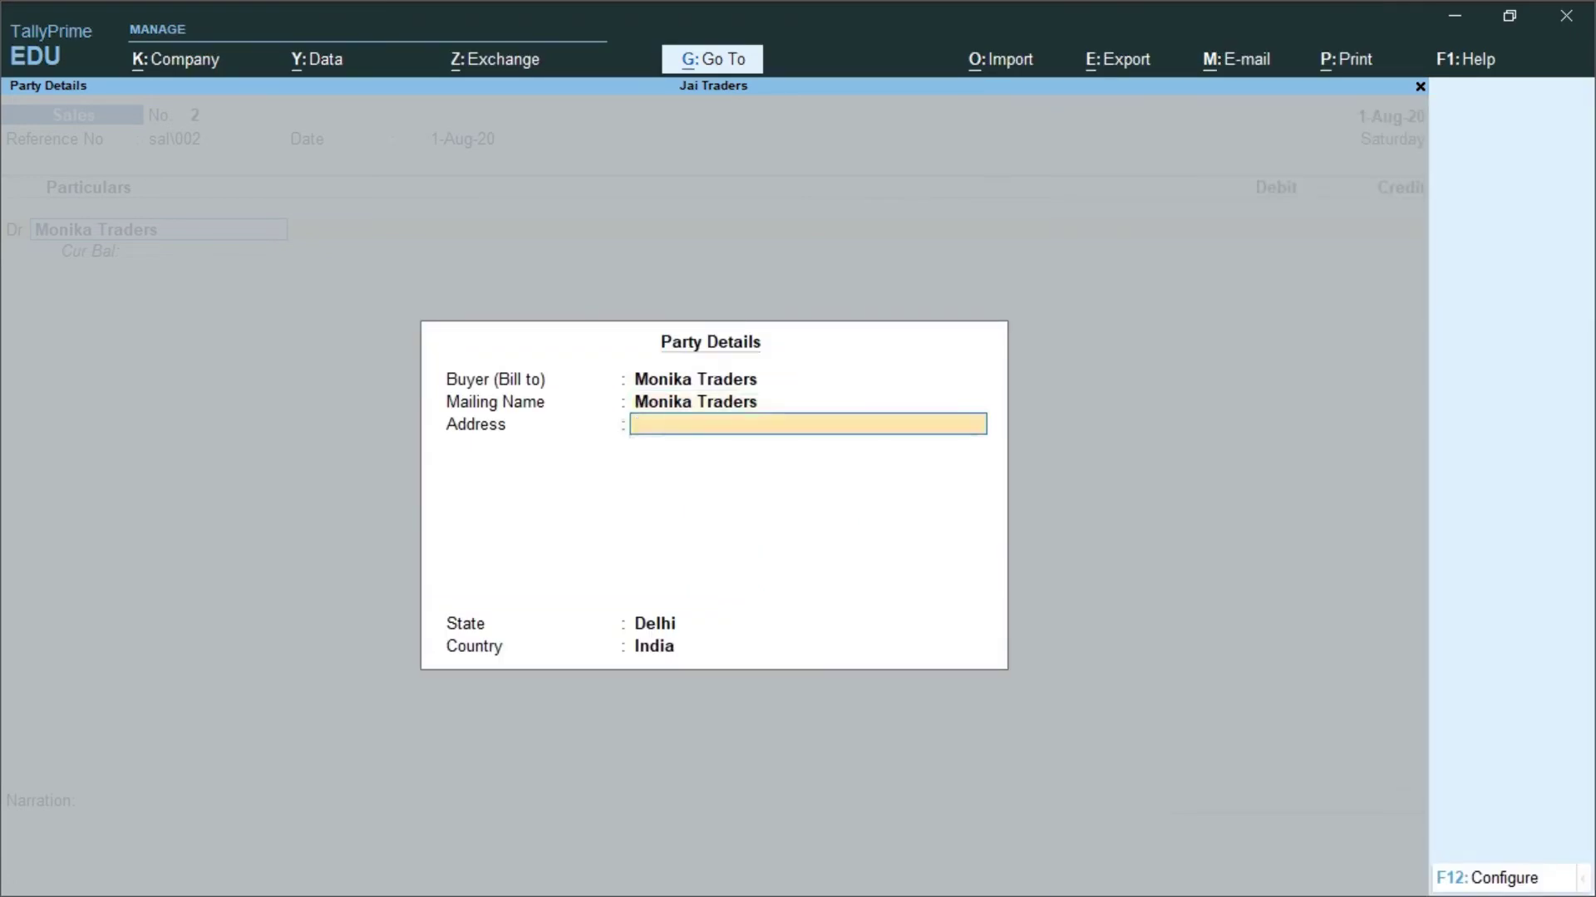
key("Return")
key("Return")
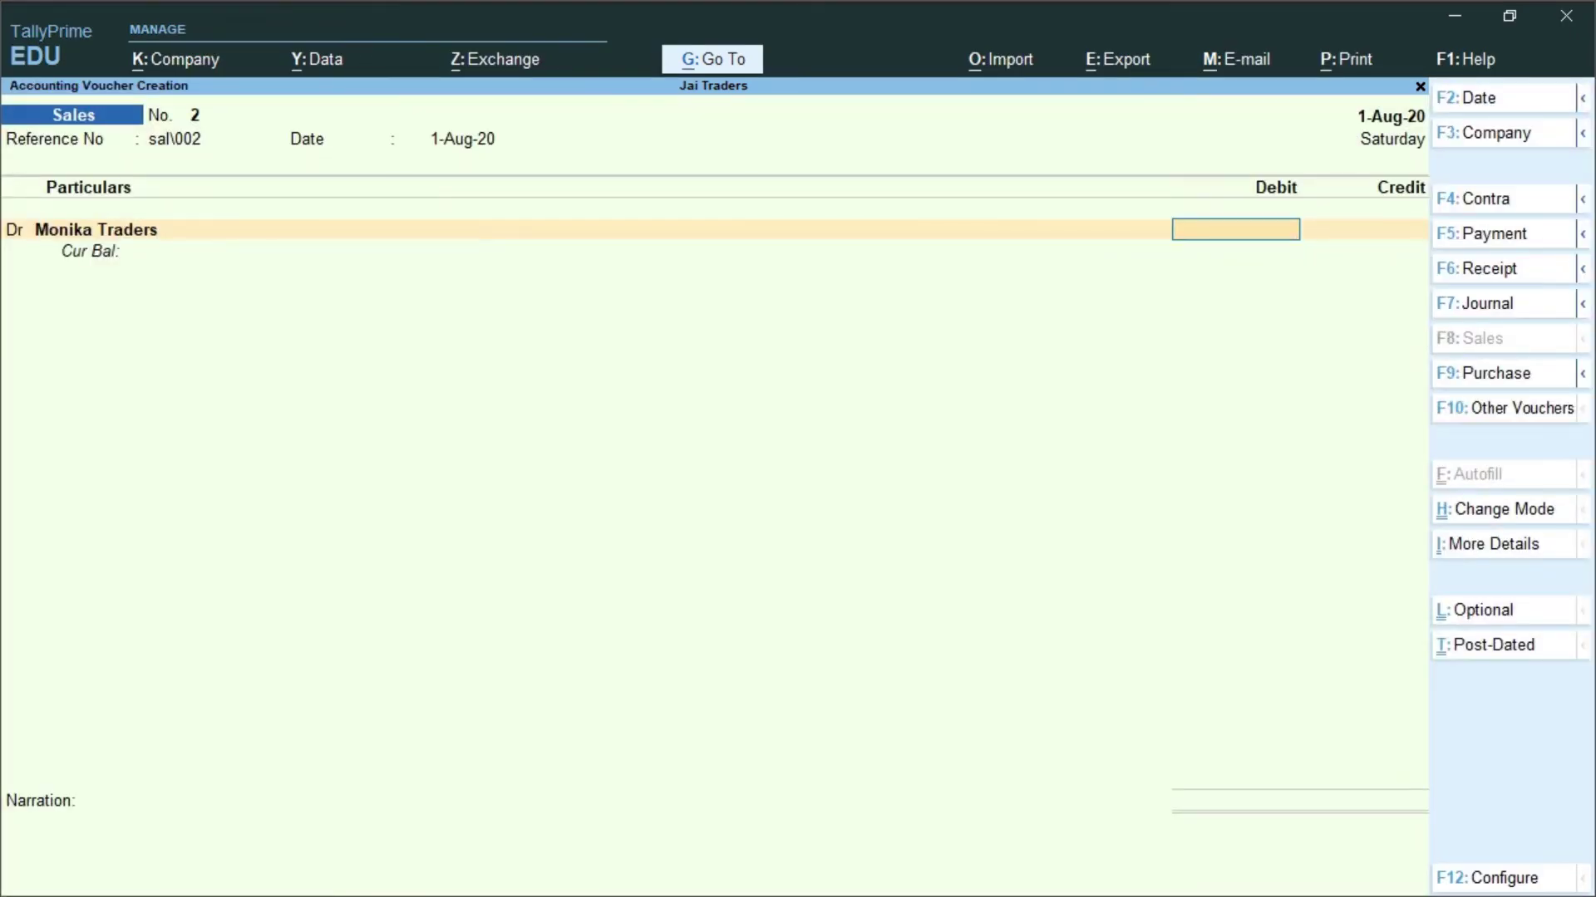
Set Monika Traders' debit amount to 30000 and allocate it bill-wise as New Ref 2
type("30000")
key("Return")
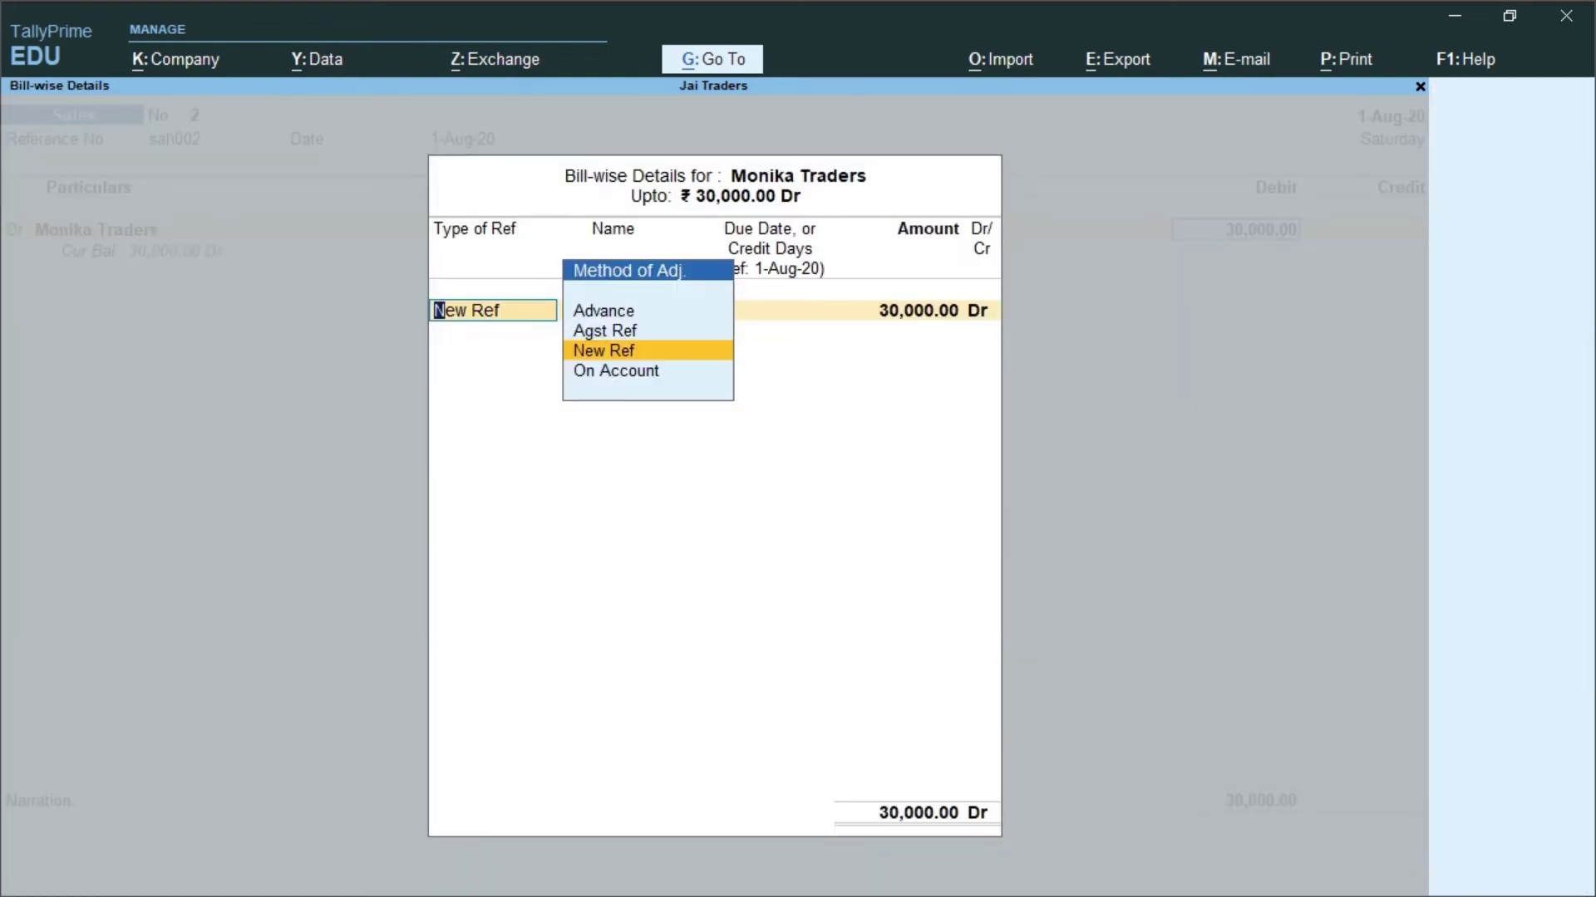
key("Return")
key("Return")
key("Return")
key("Return")
key("Return")
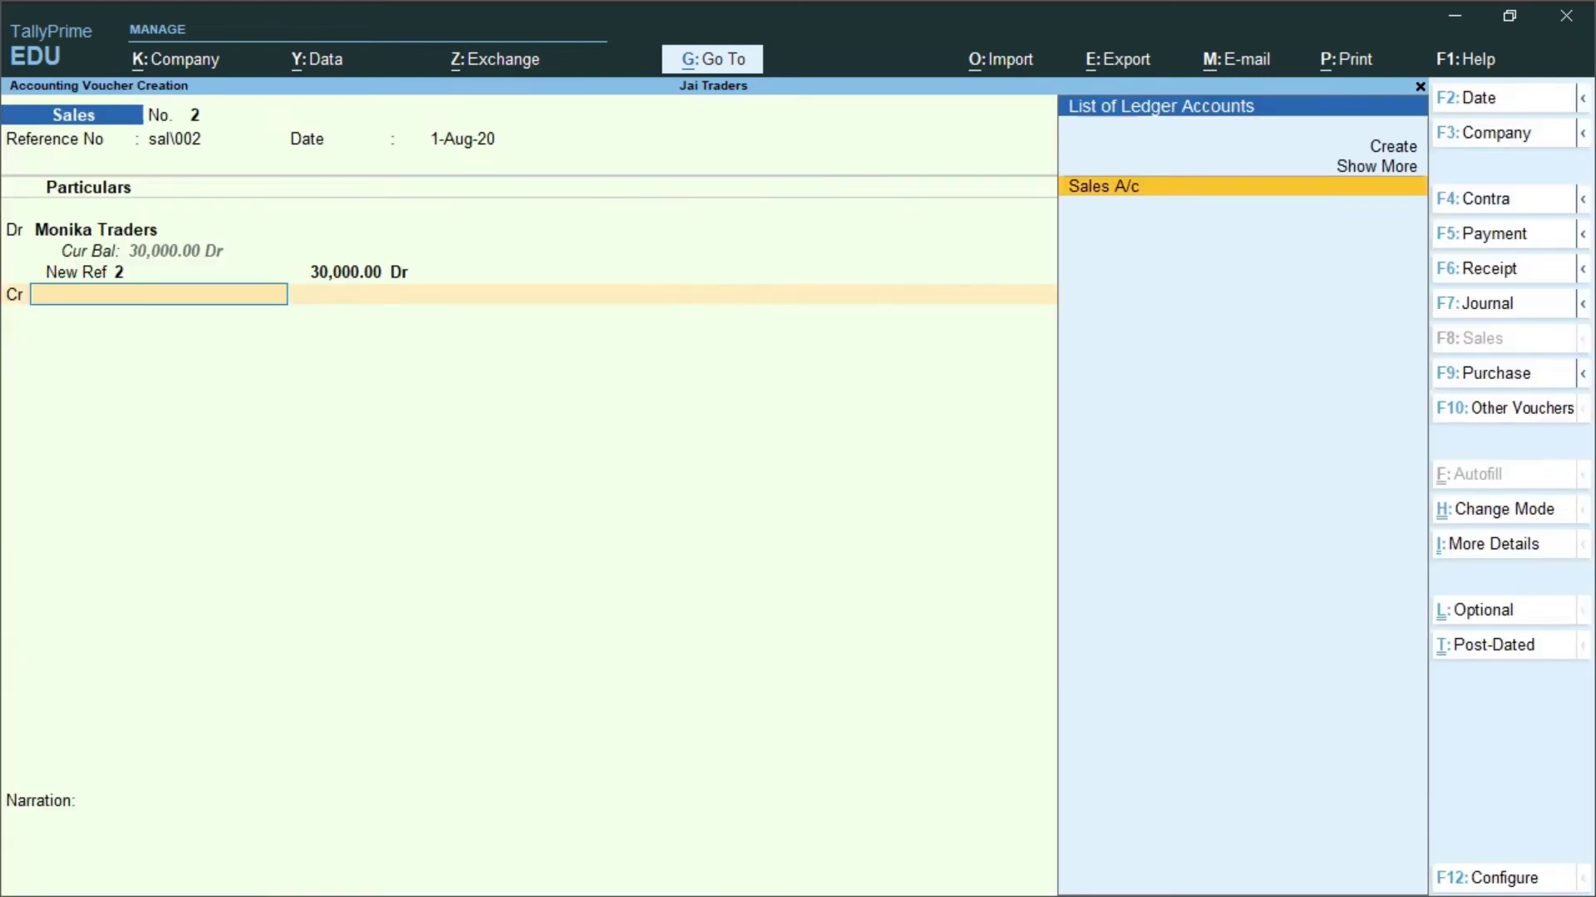
Credit Sales A/c with the Laptop stock item, allocating 2 nos from the Mumbai godown at a rate of 15,000
key("Return")
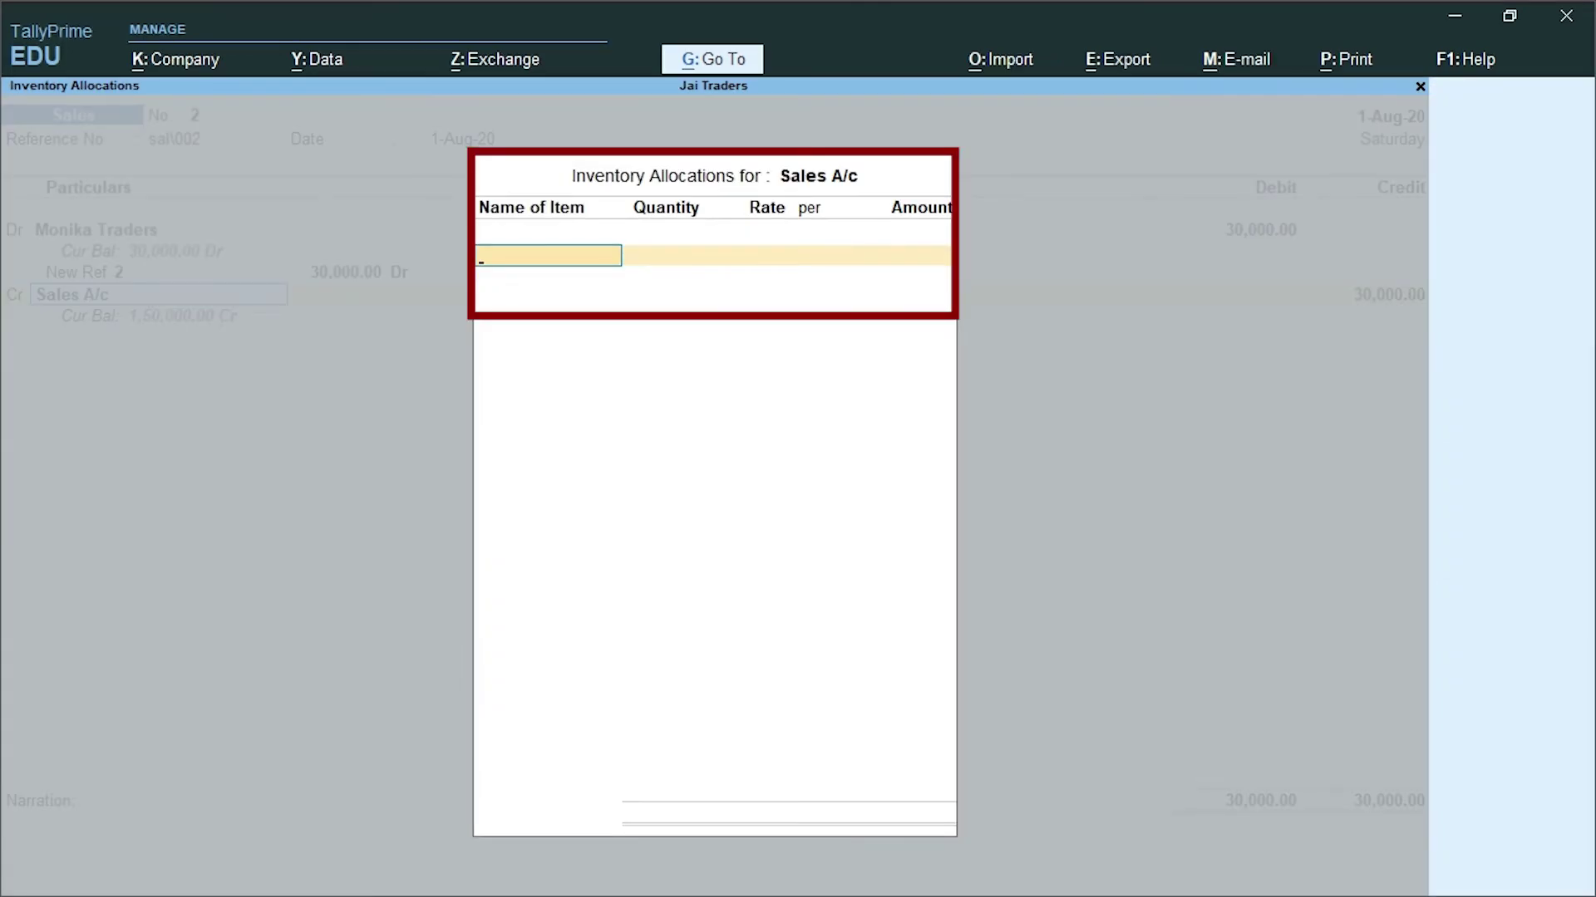
type("La")
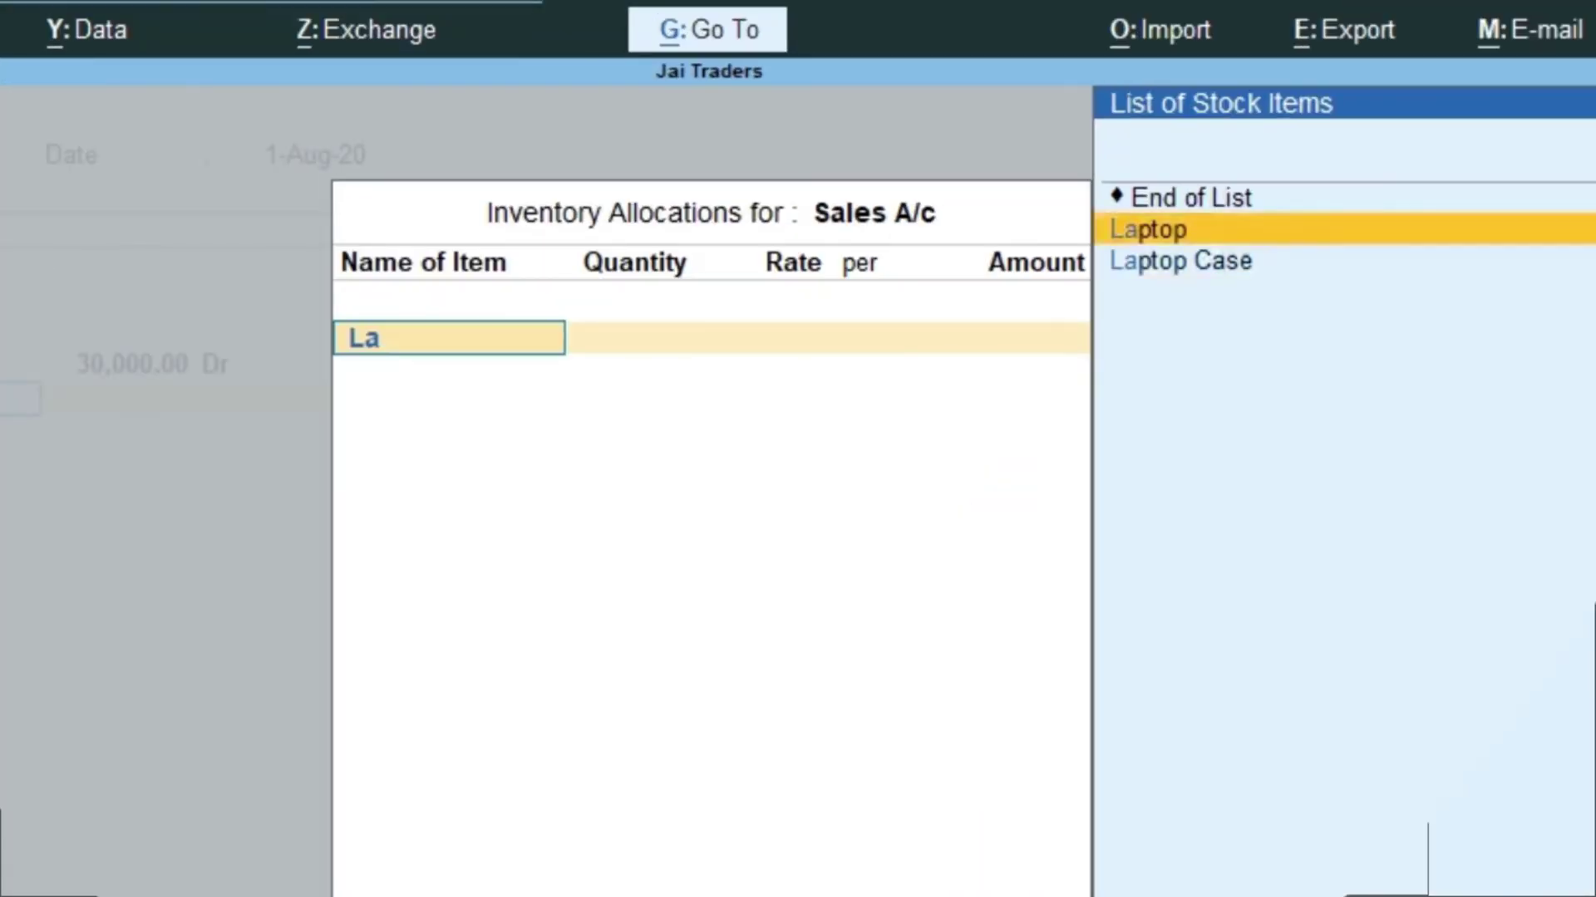
key("Return")
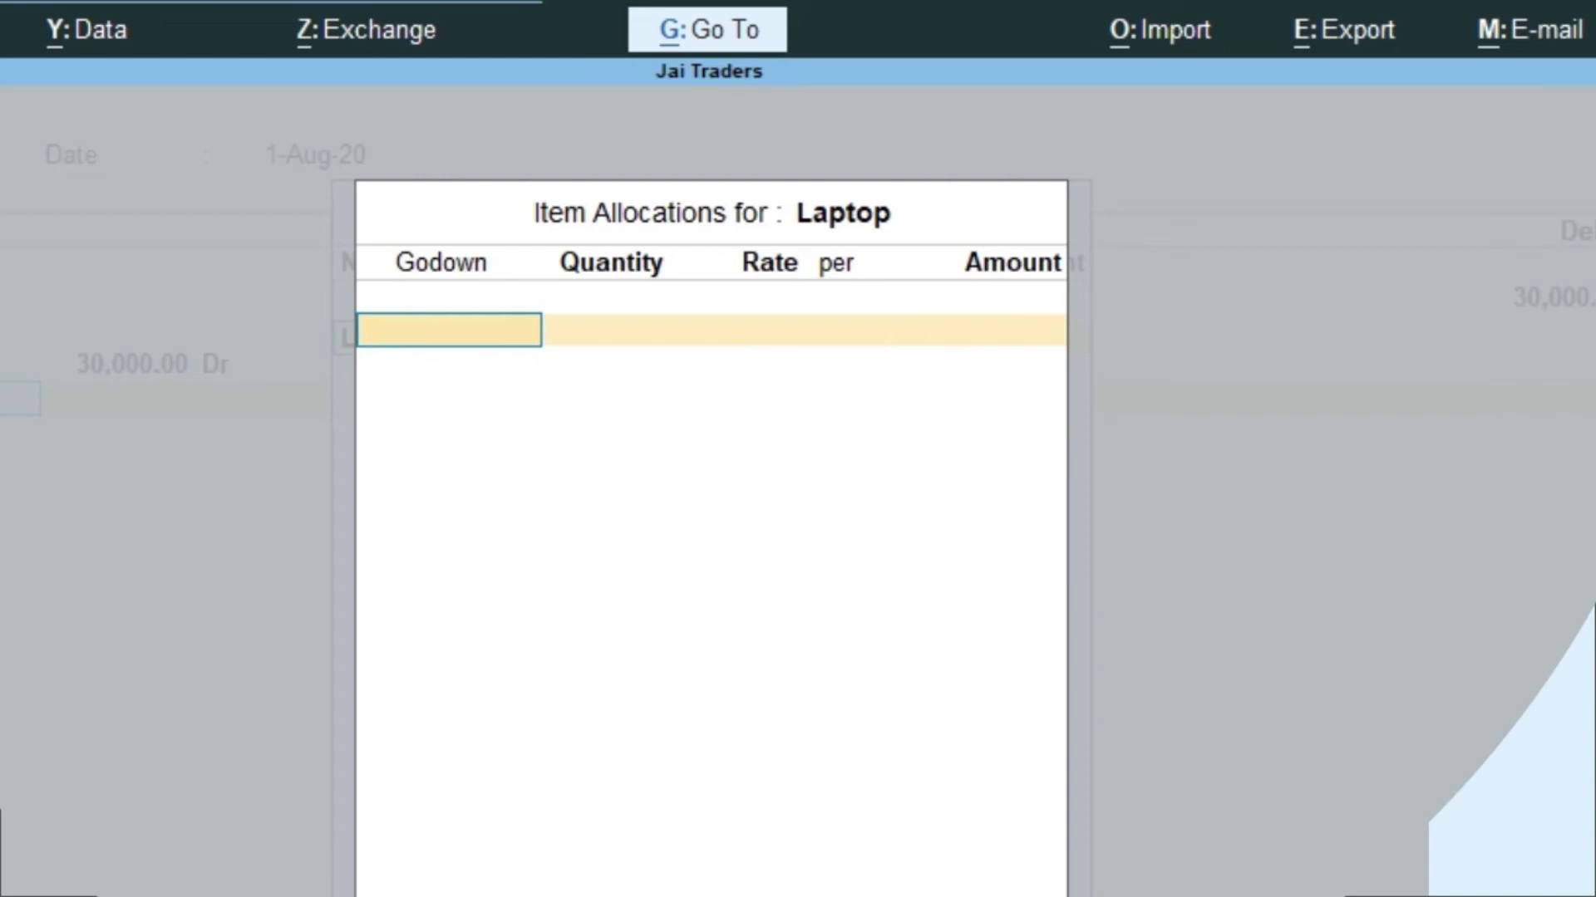
key("Return")
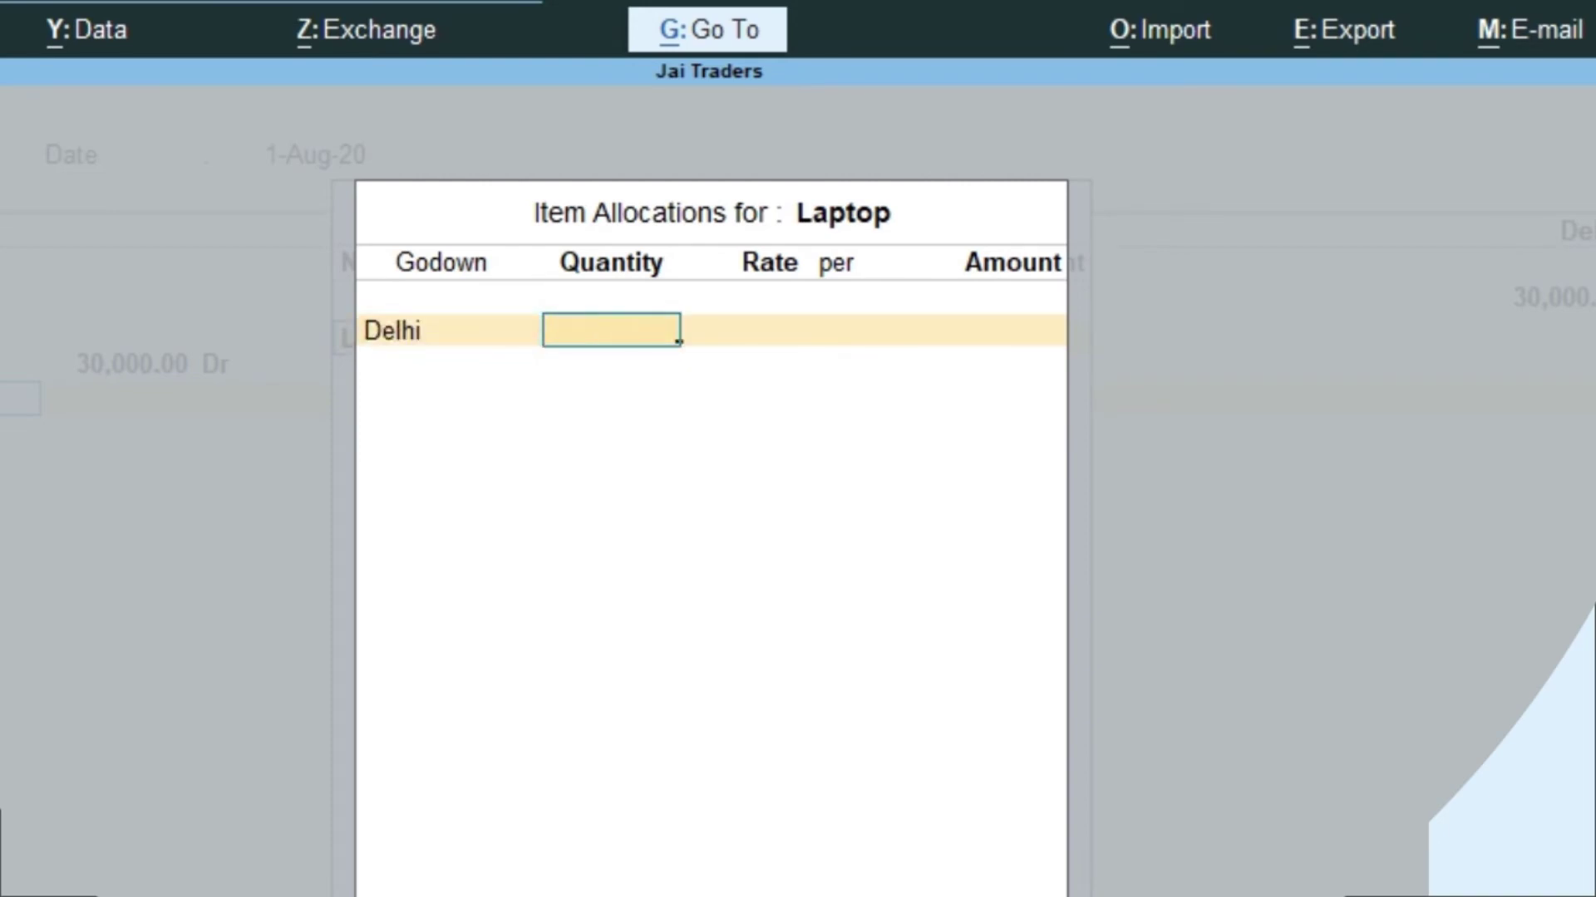
key("BackSpace")
key("Down")
key("Down")
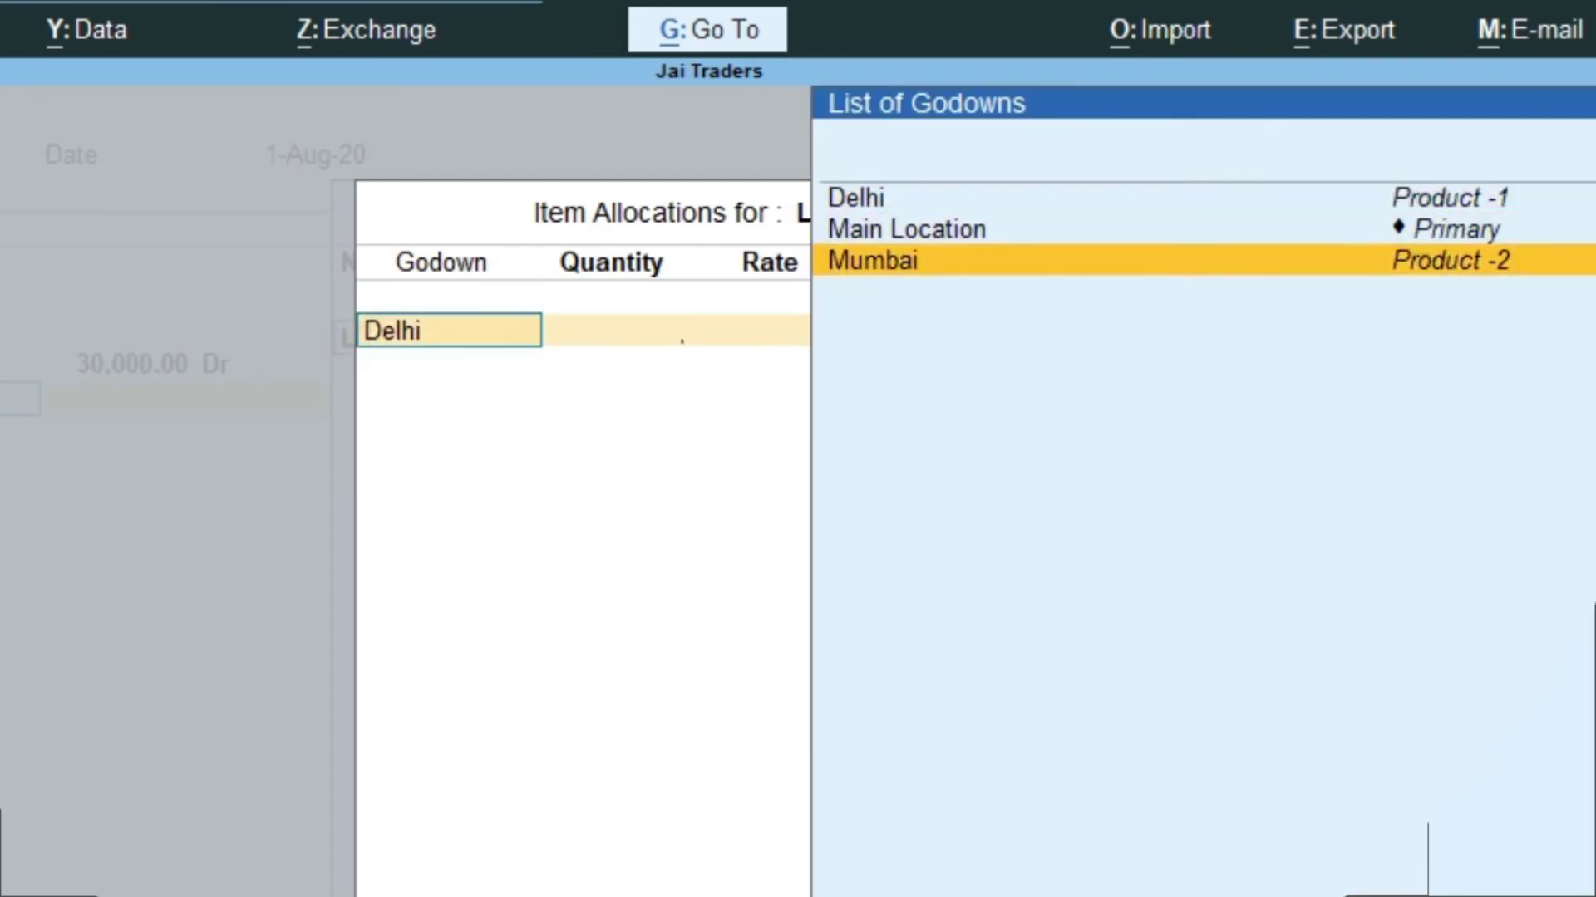
key("Return")
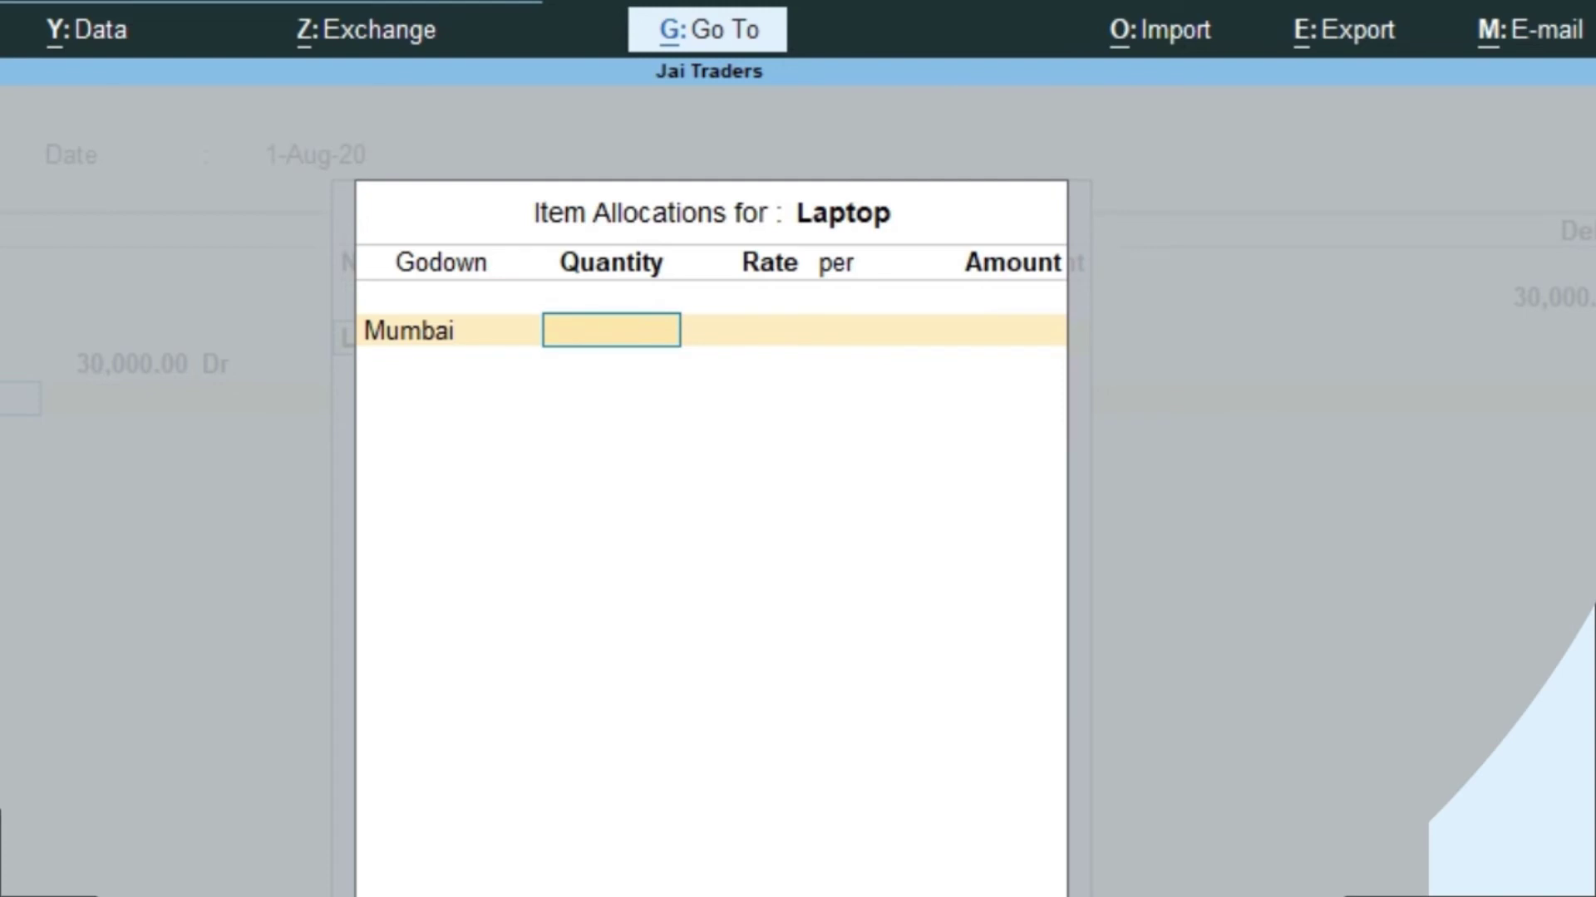
type("2")
key("Return")
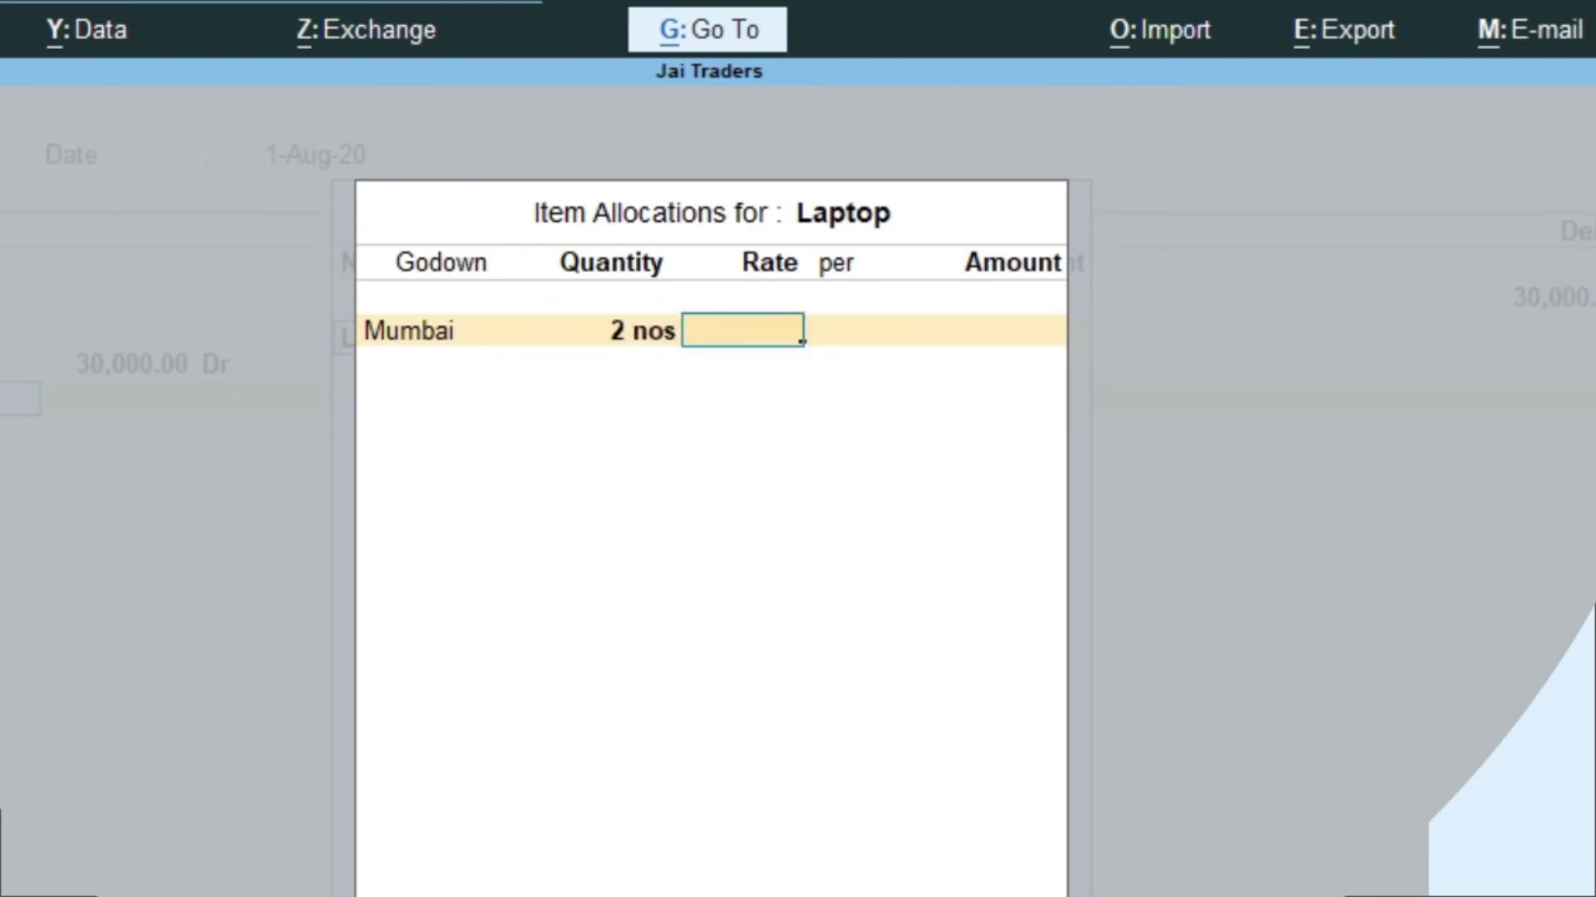
type("15,000")
key("Return")
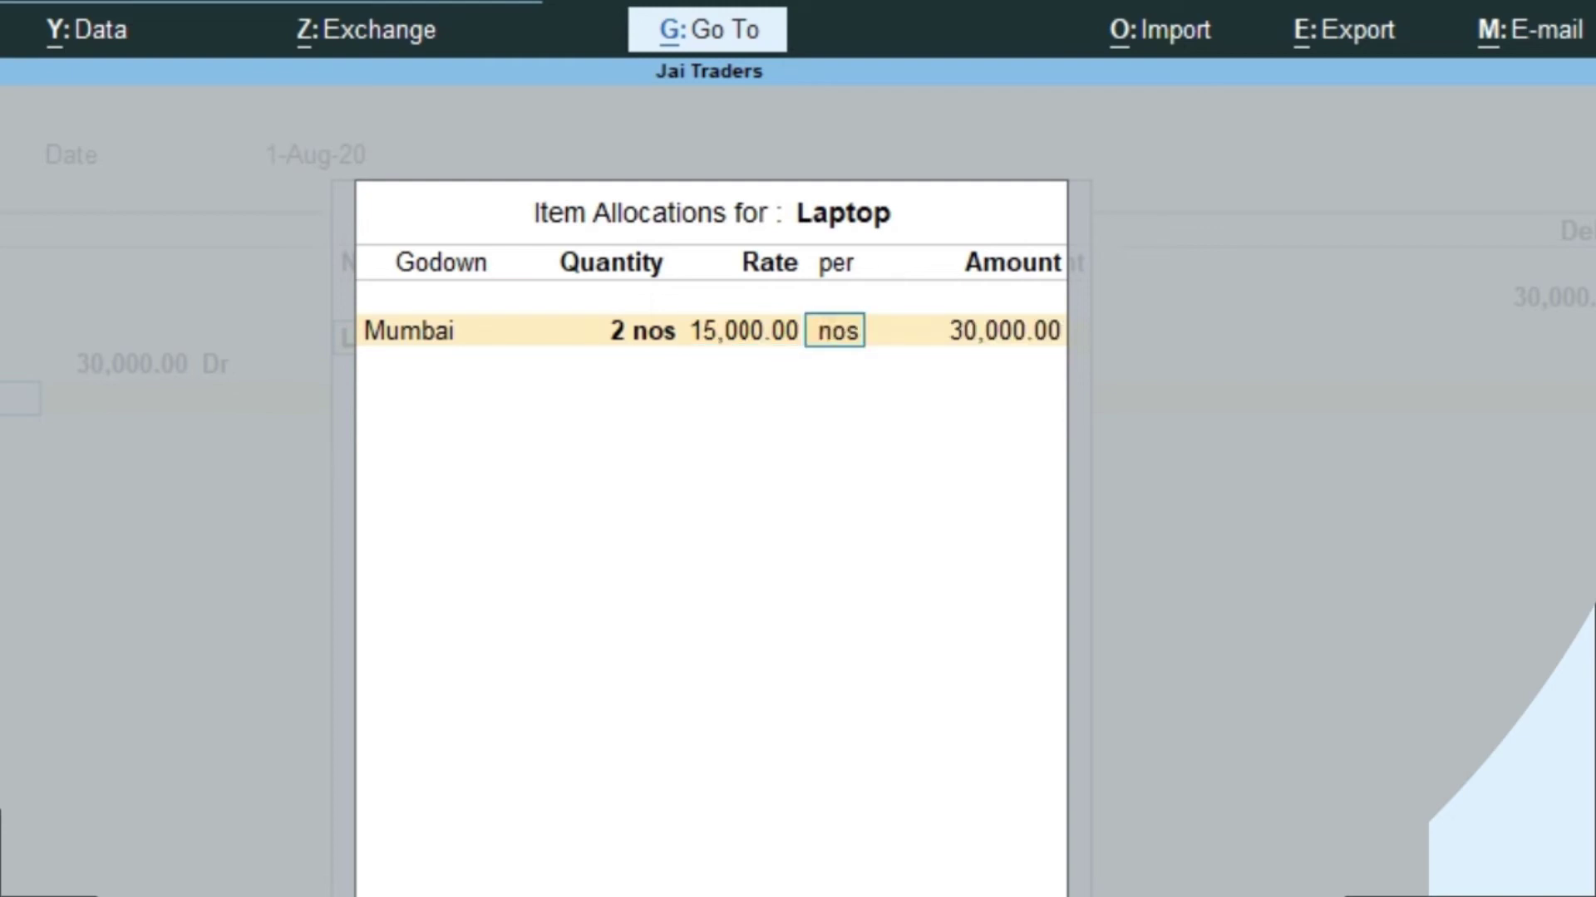
key("Return")
key("Return")
key("Return")
key("Return")
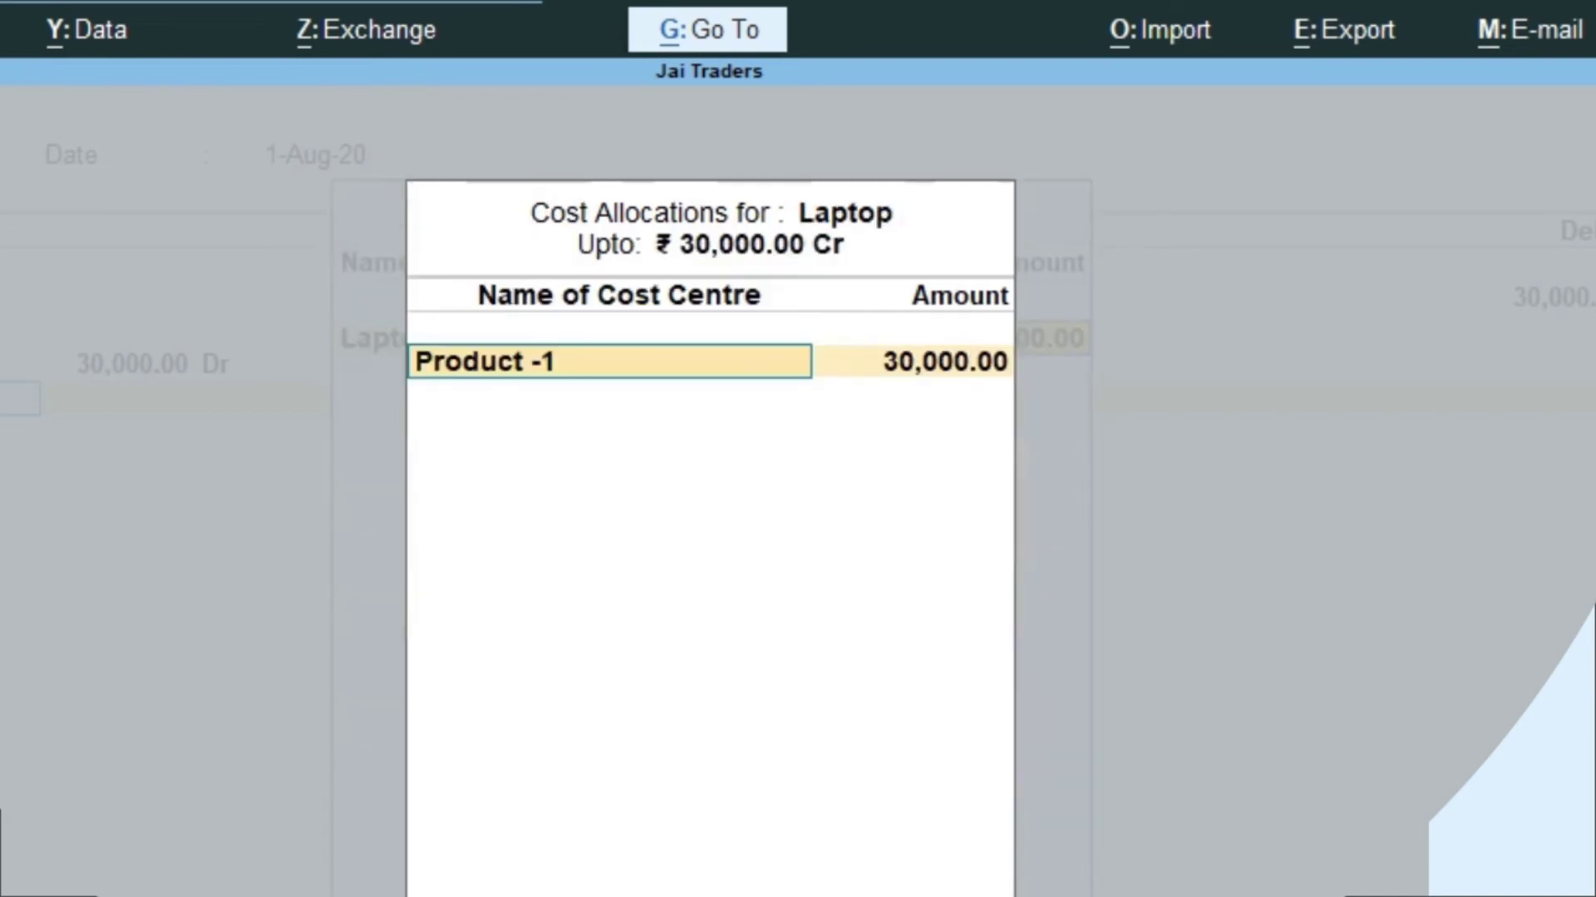
Allocate the full Laptop sale amount to cost centre Product -1 and save the voucher without a narration
key("Return")
key("Return")
key("Return")
key("Return")
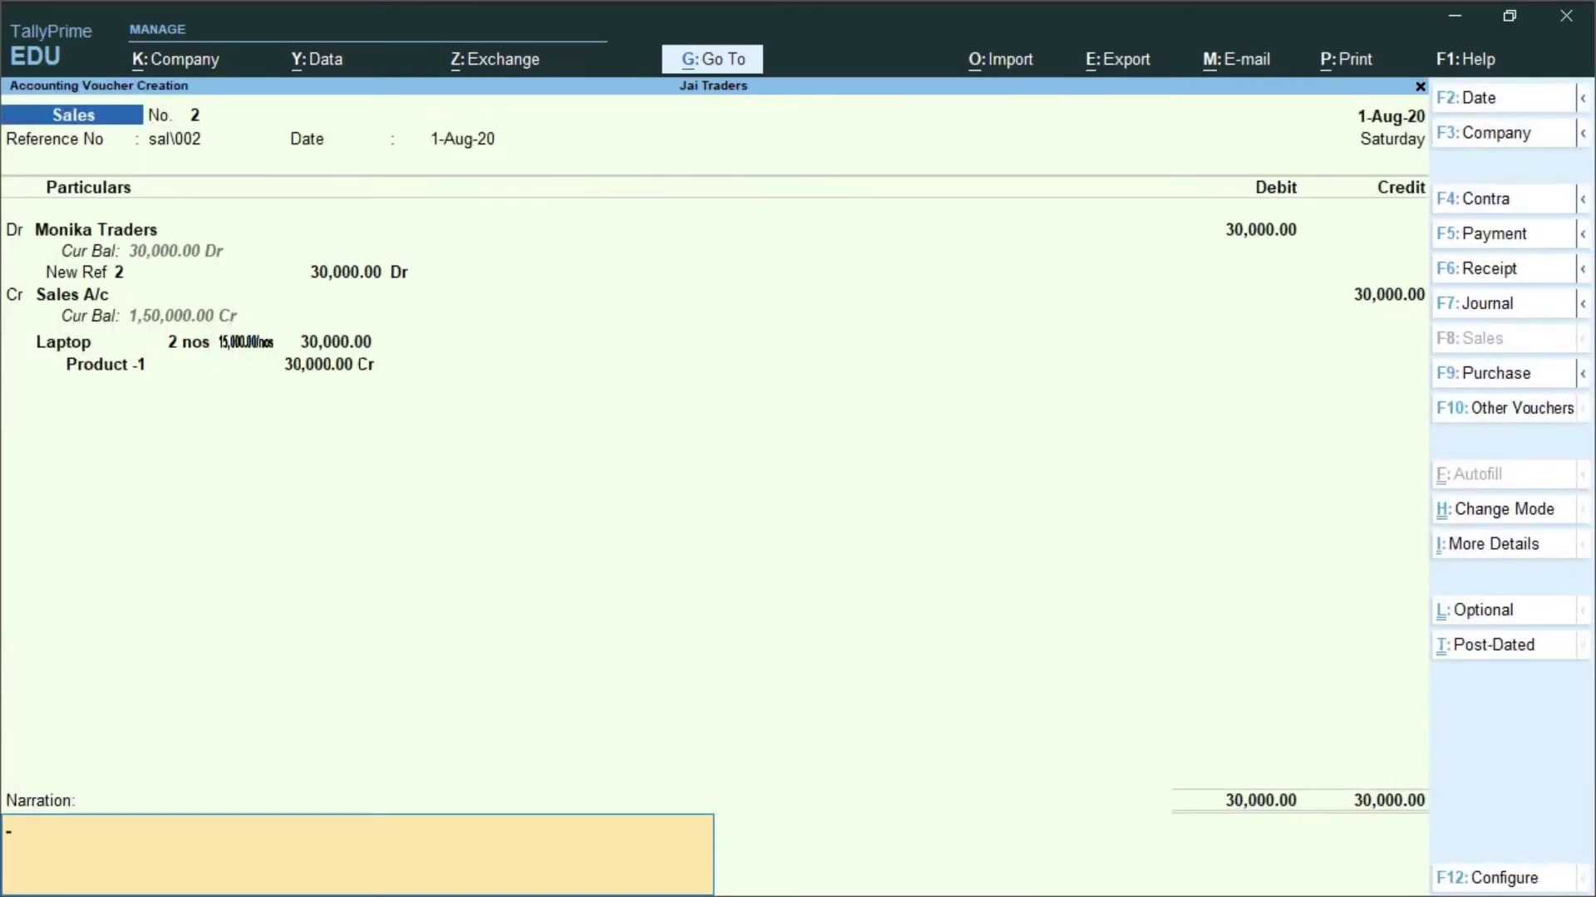
key("Return")
key("y")
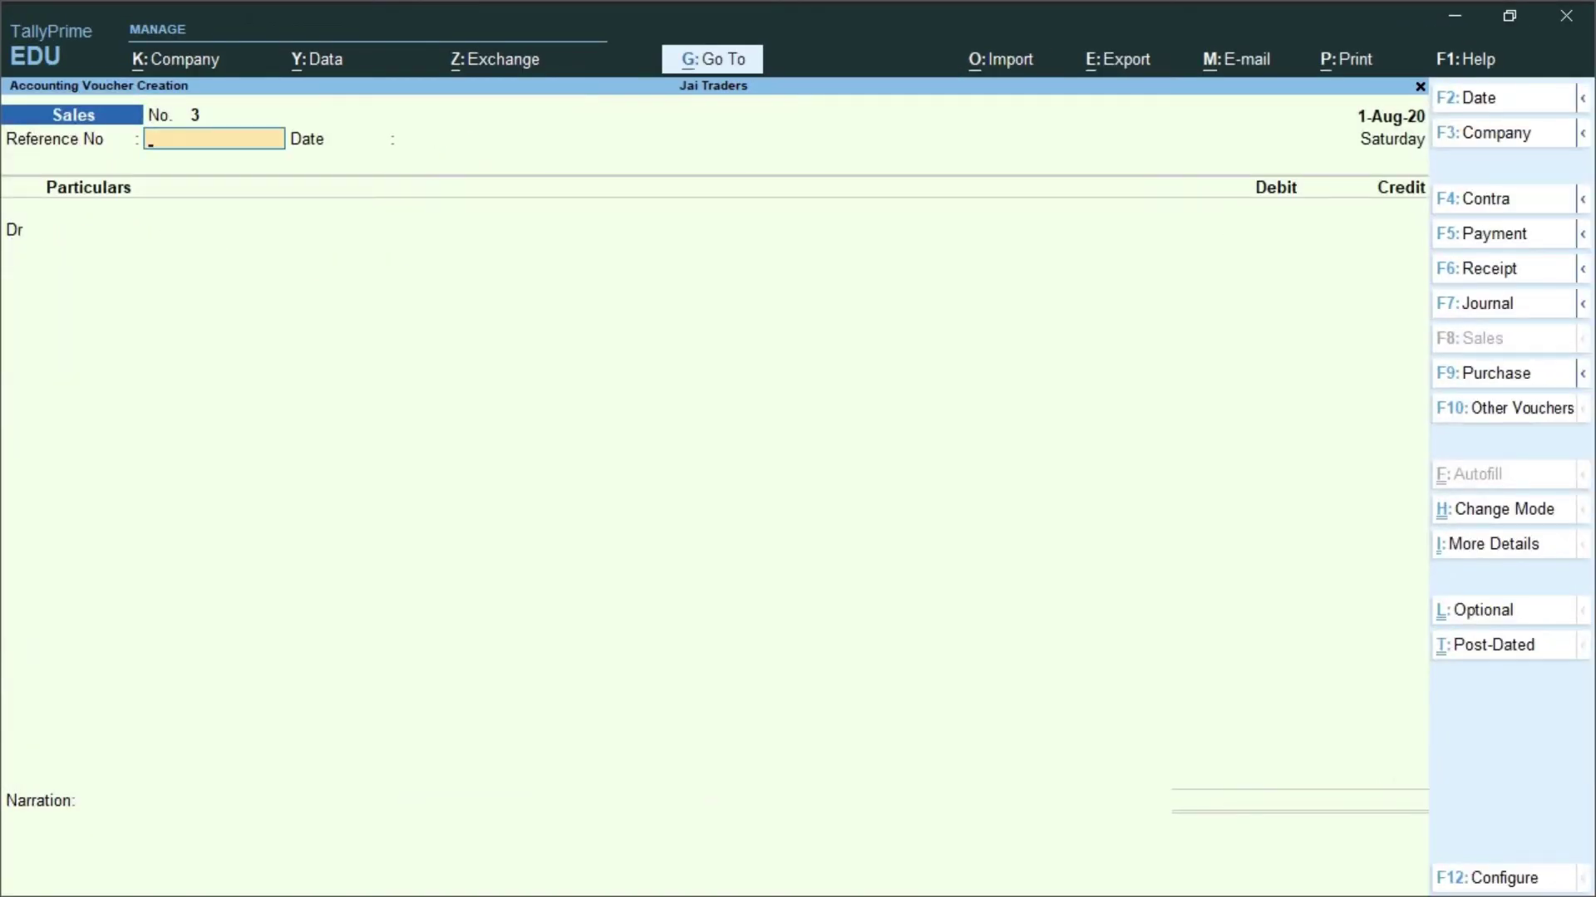
Leave voucher entry, open the Stock Summary in detailed format, and examine the Desktop and Laptop closing balances under Finished Goods
key("Escape")
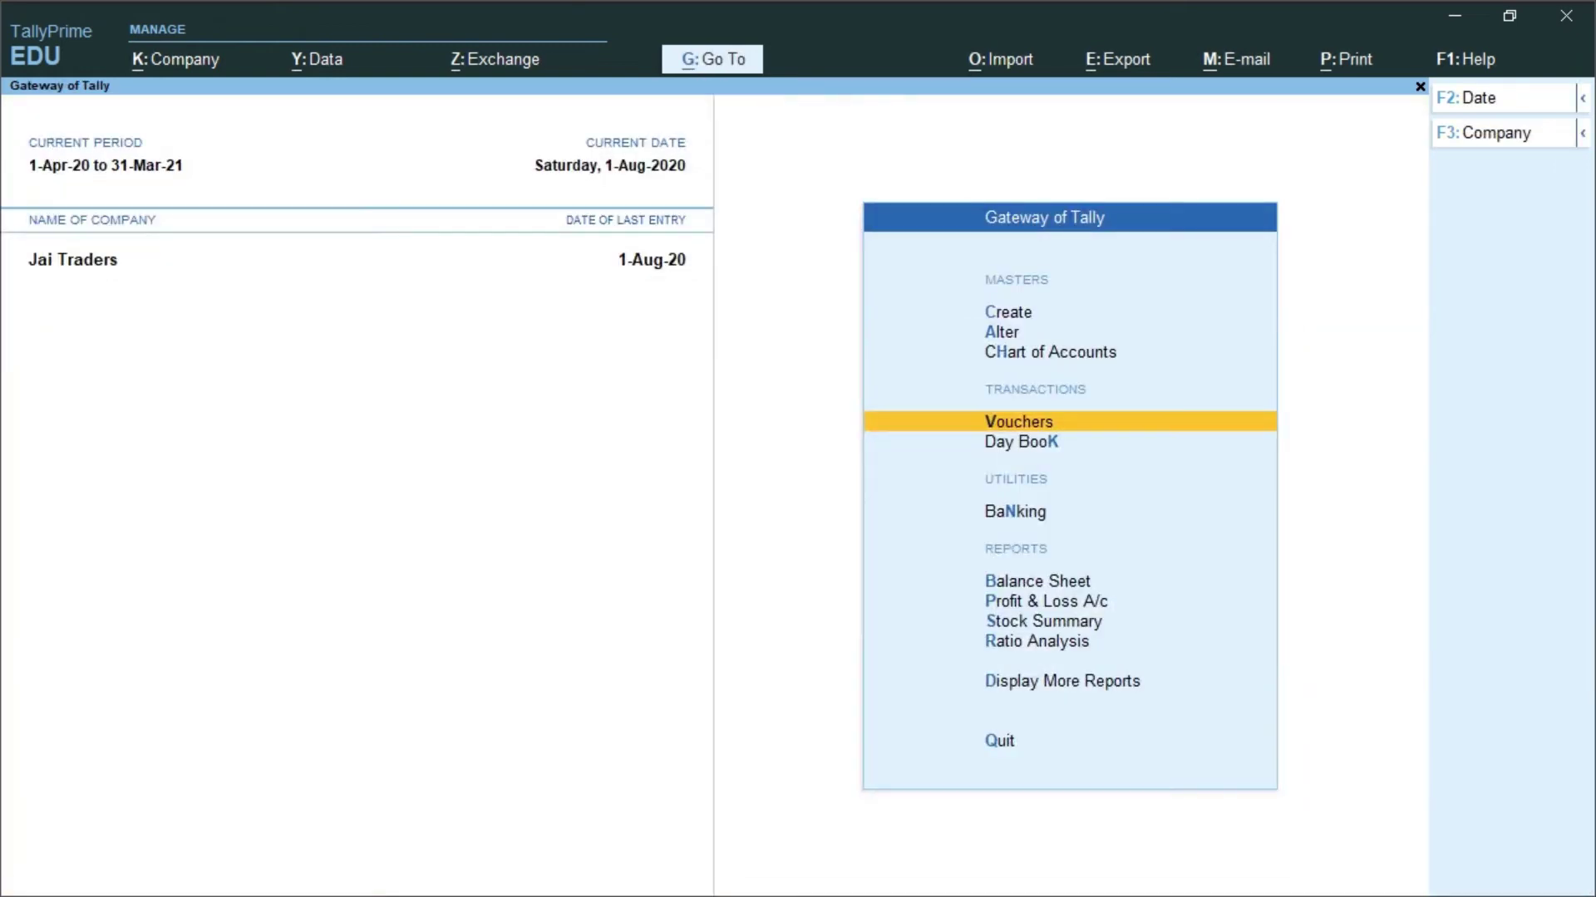
key("s")
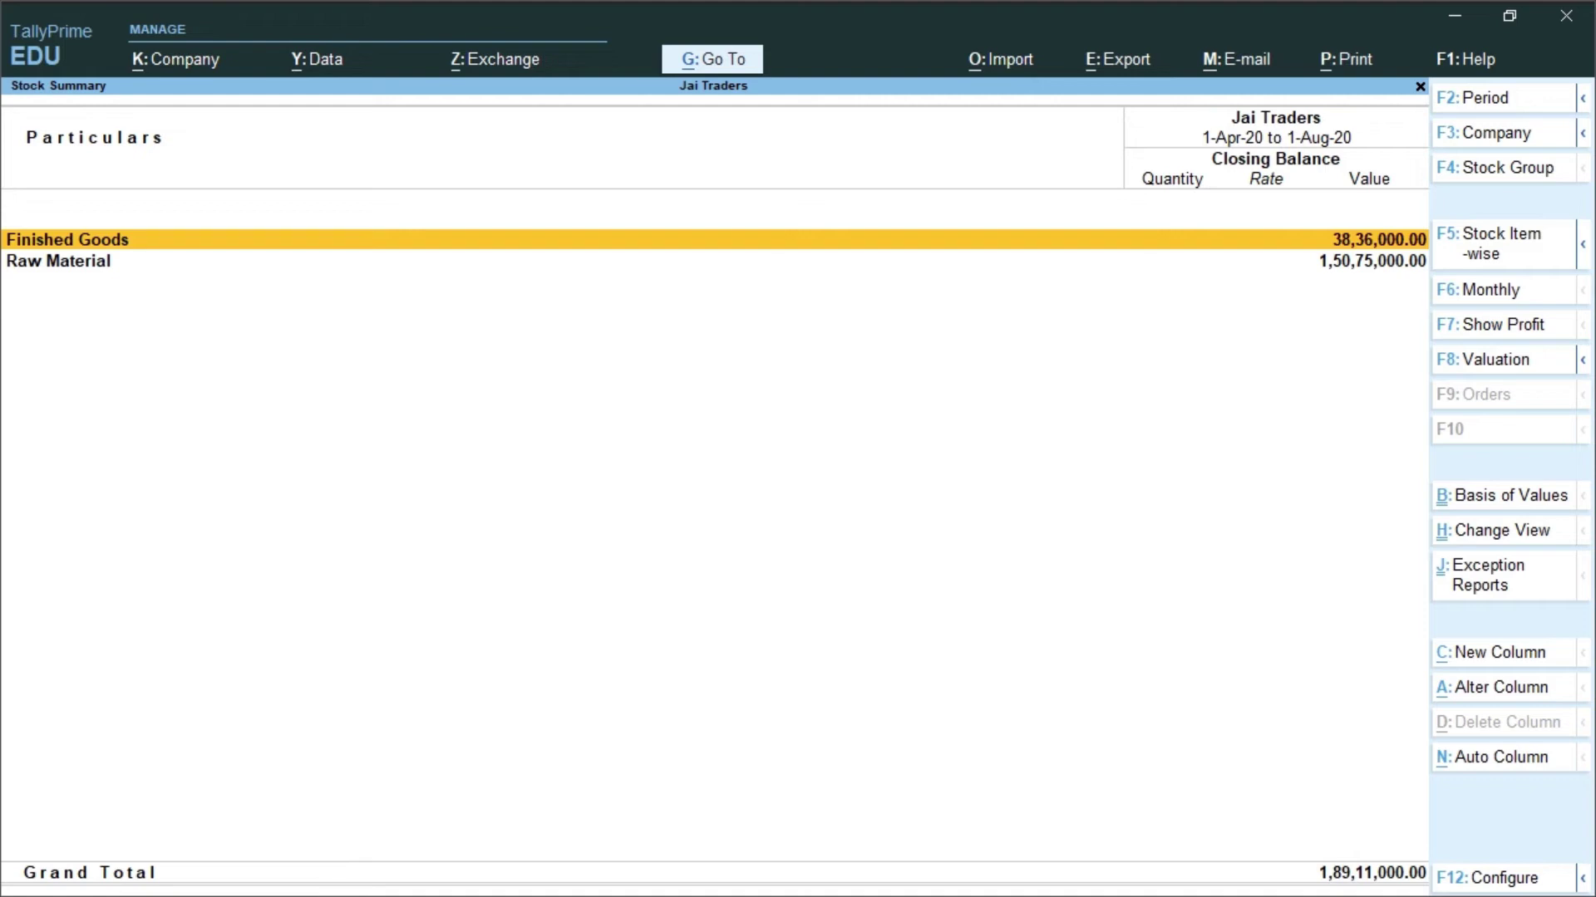
key("alt+F1")
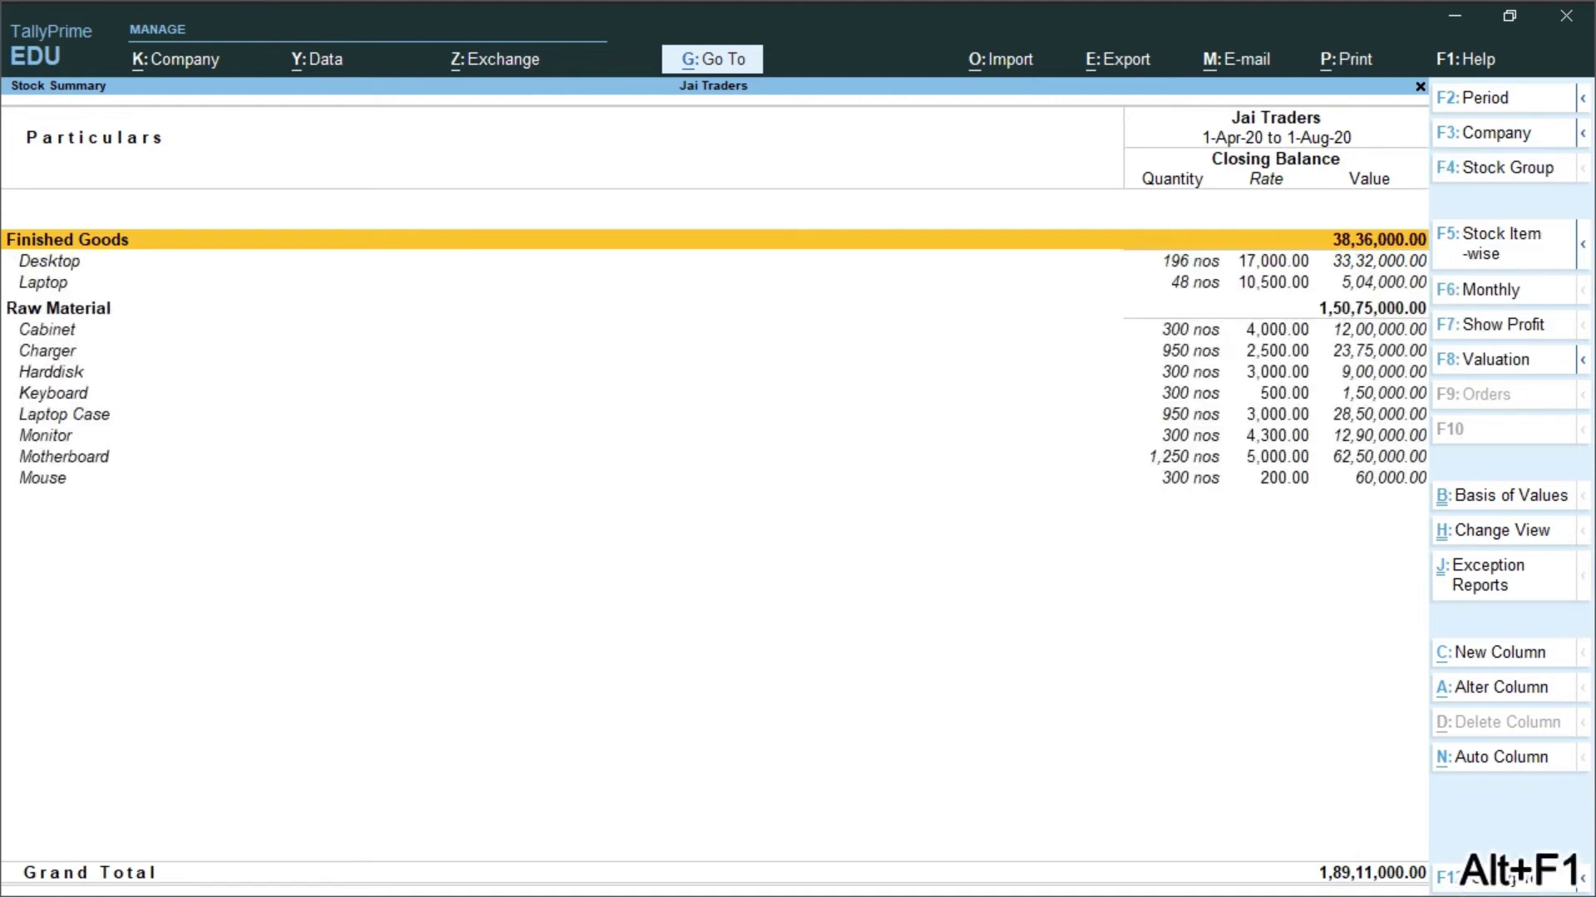
key("Down")
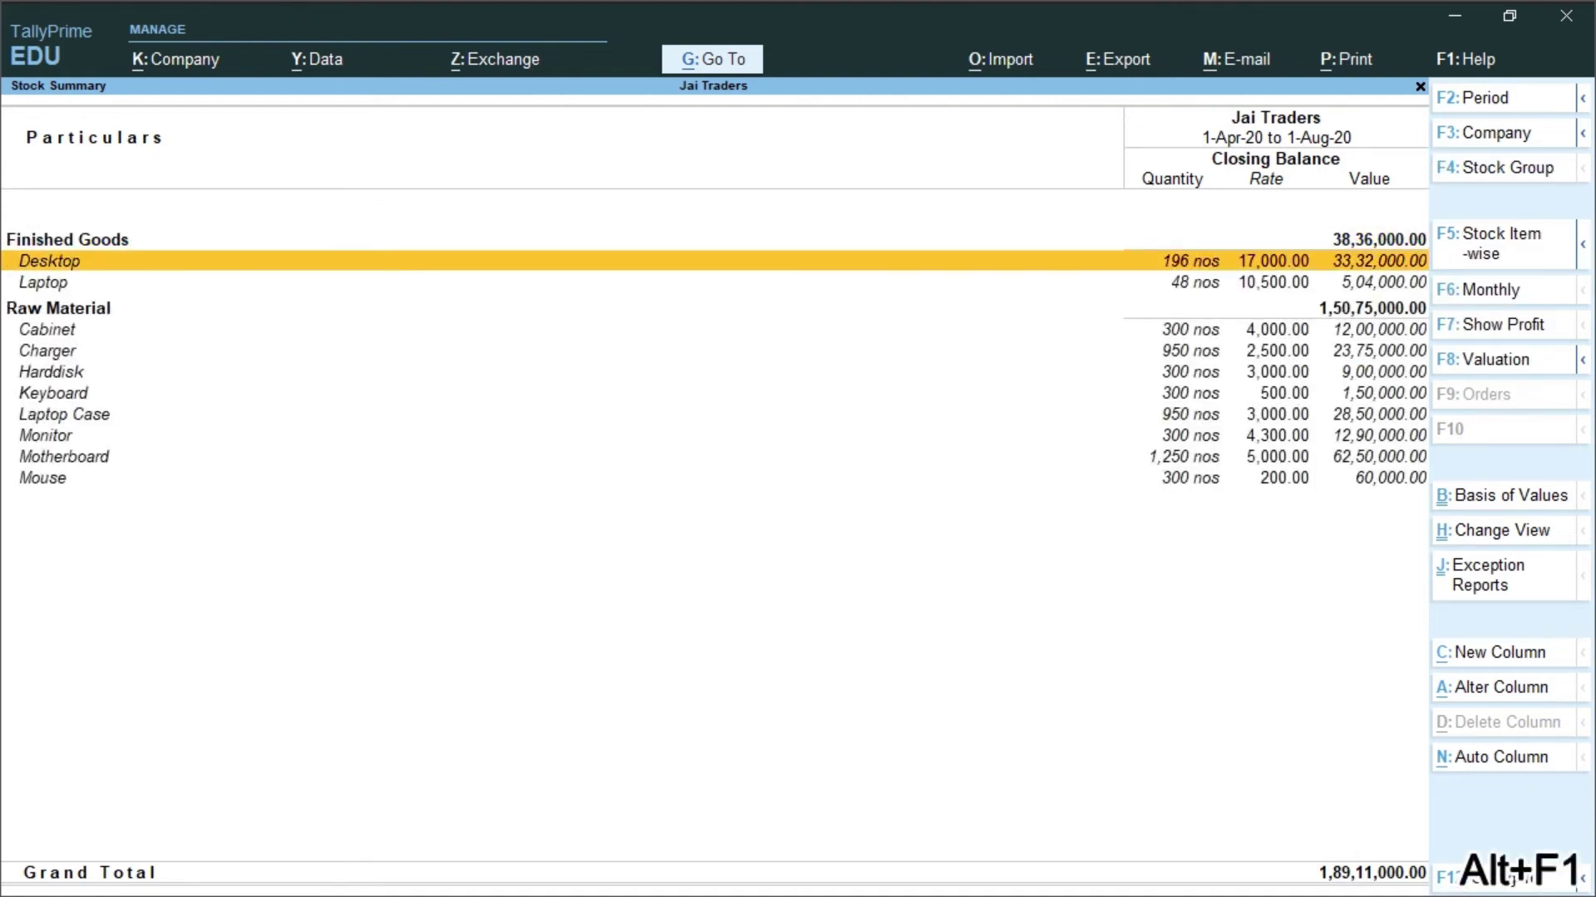
key("Down")
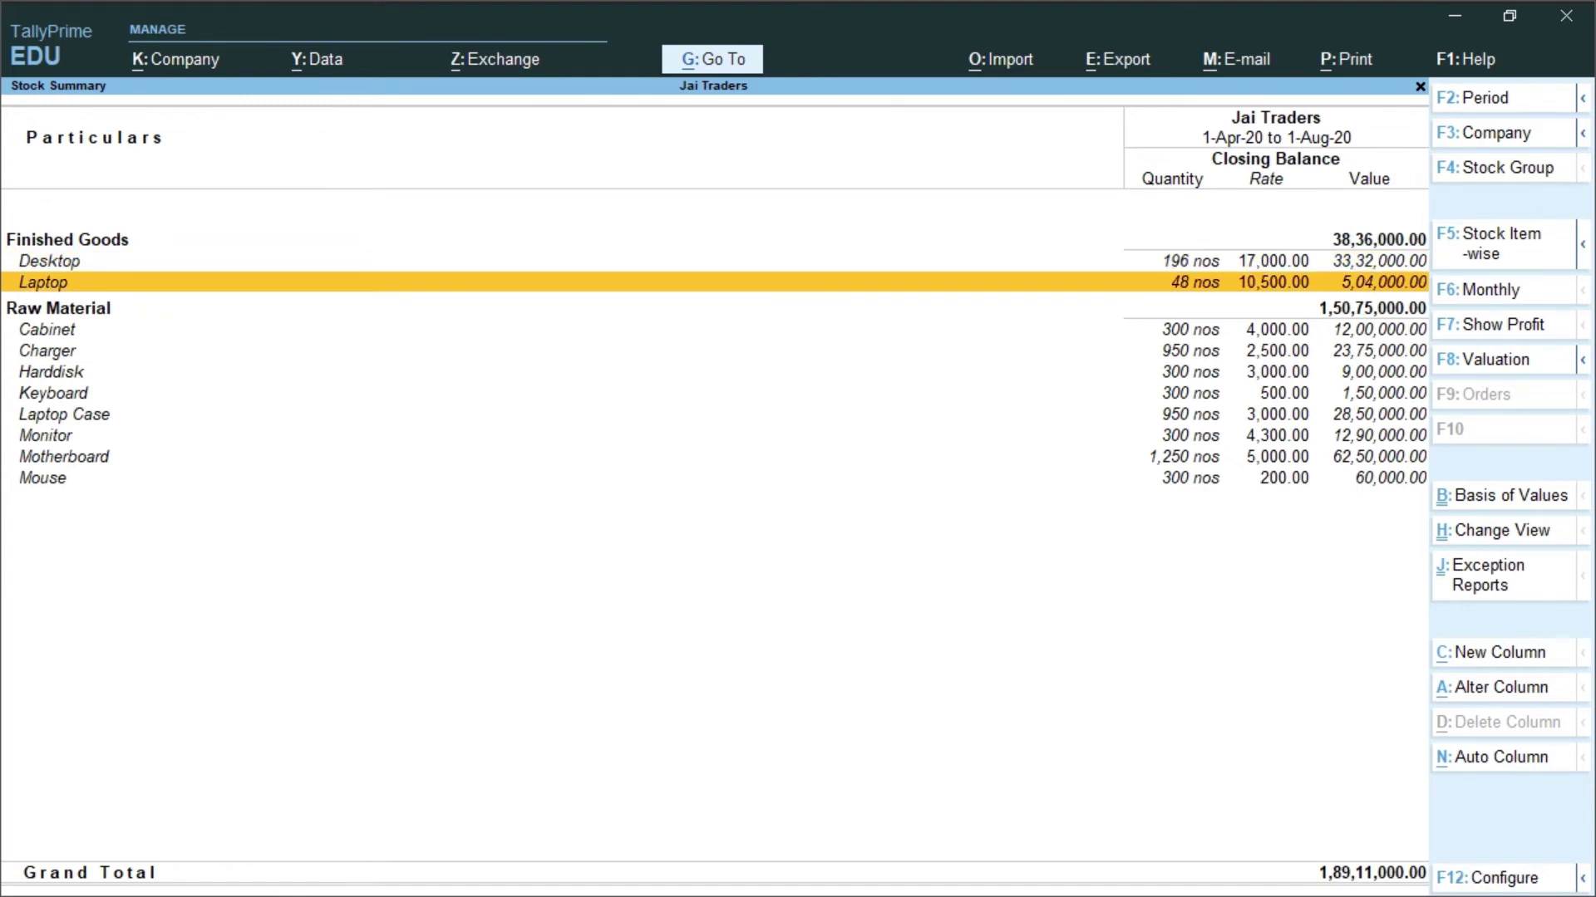
Examine the August stock item vouchers for Desktop and for Laptop, and leave the Stock Summary
key("Up")
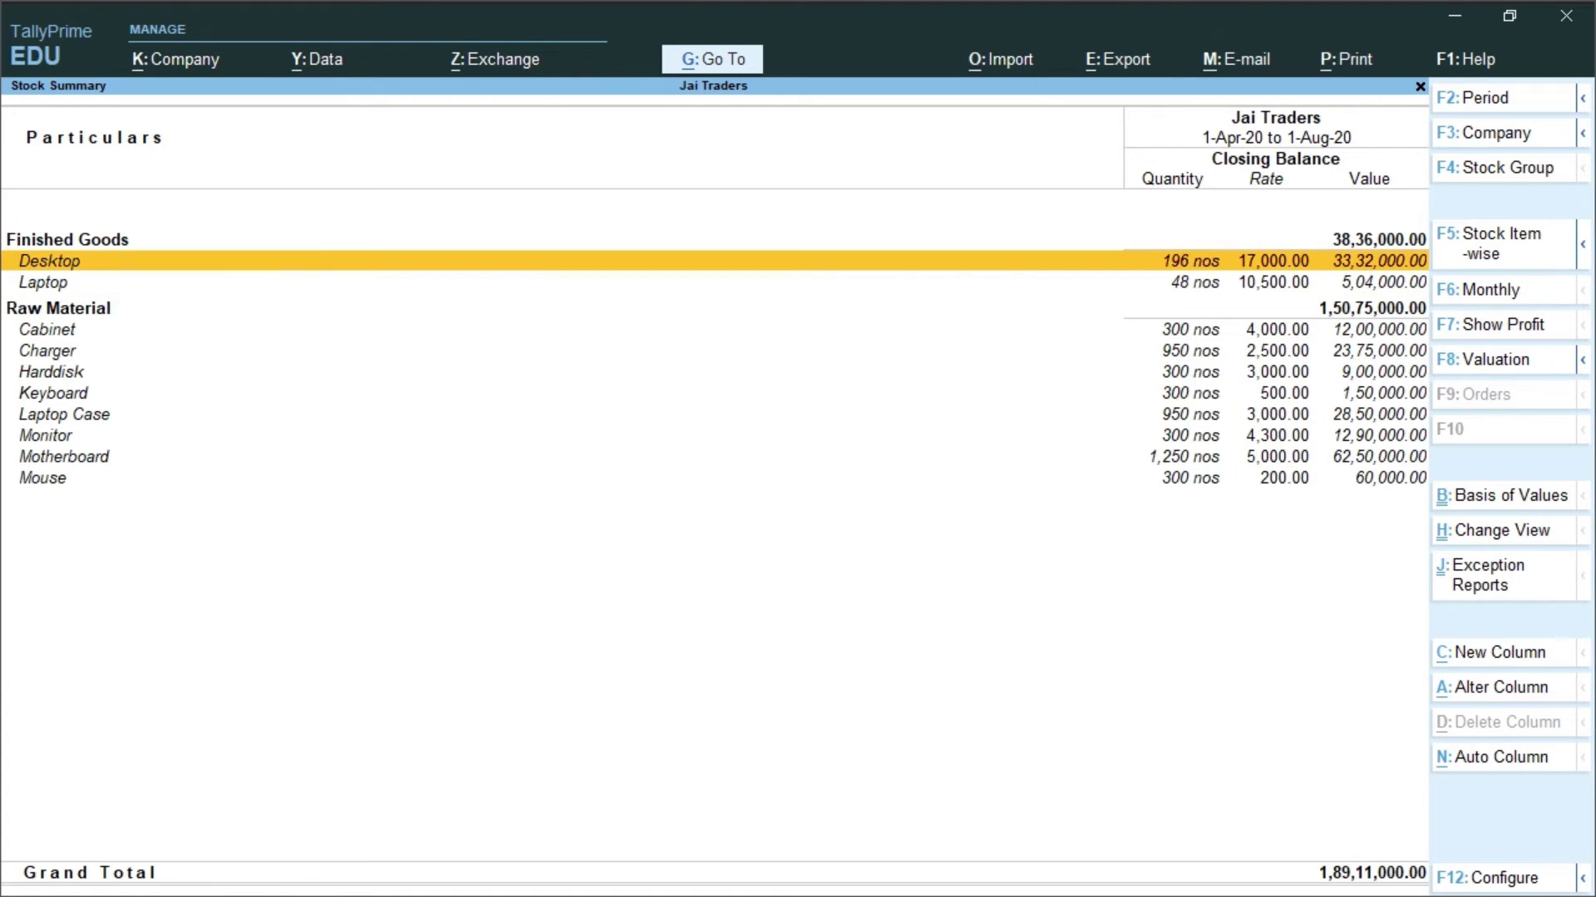
key("Return")
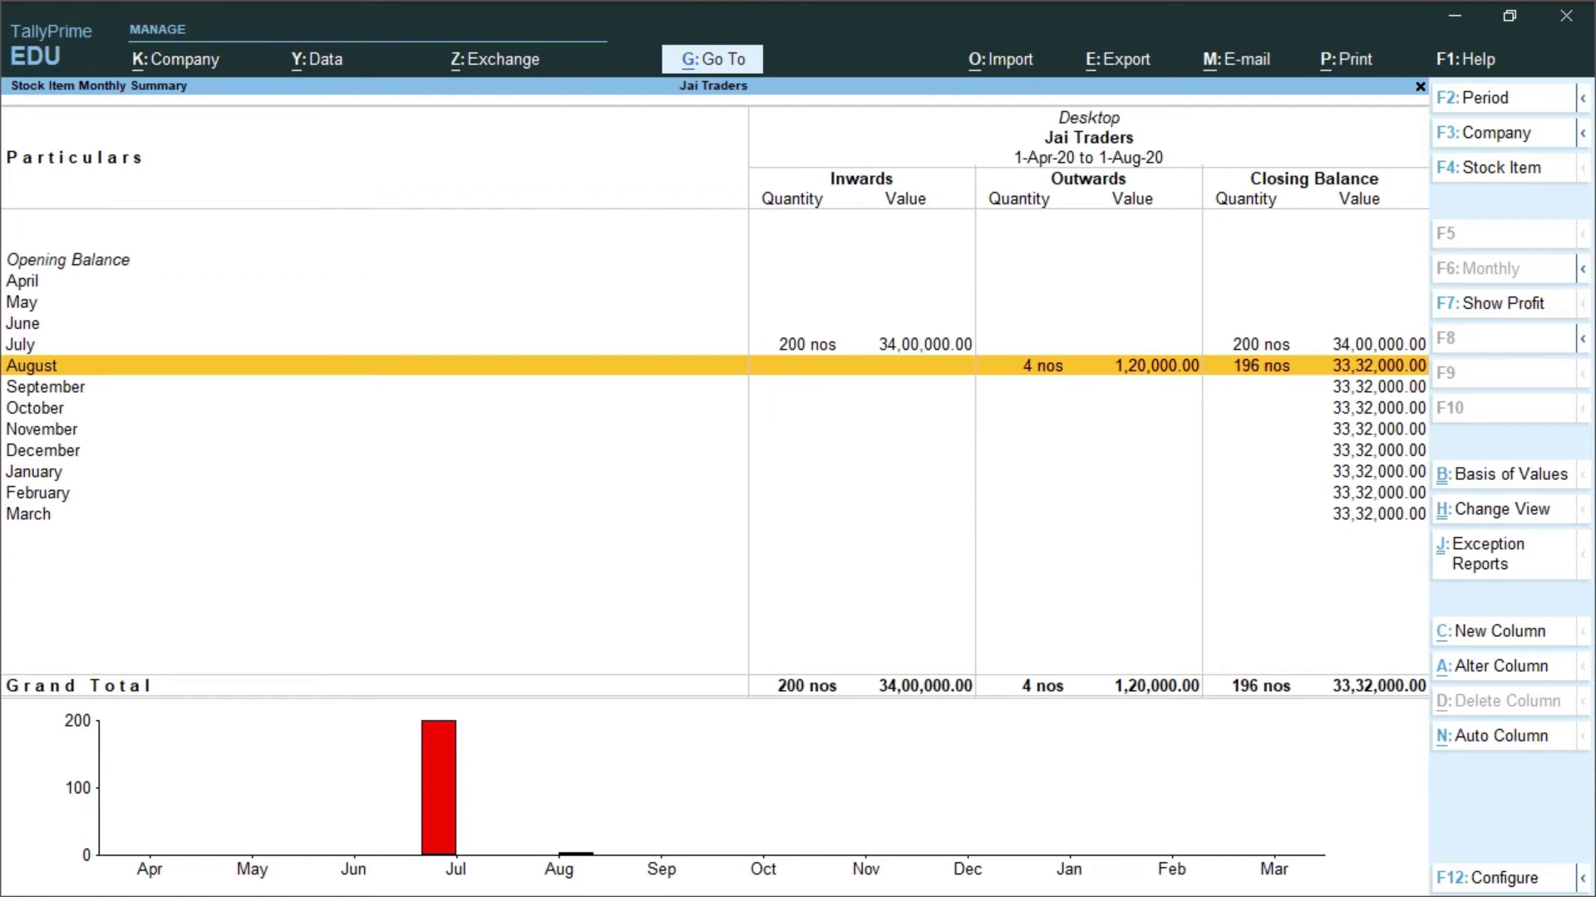
key("Return")
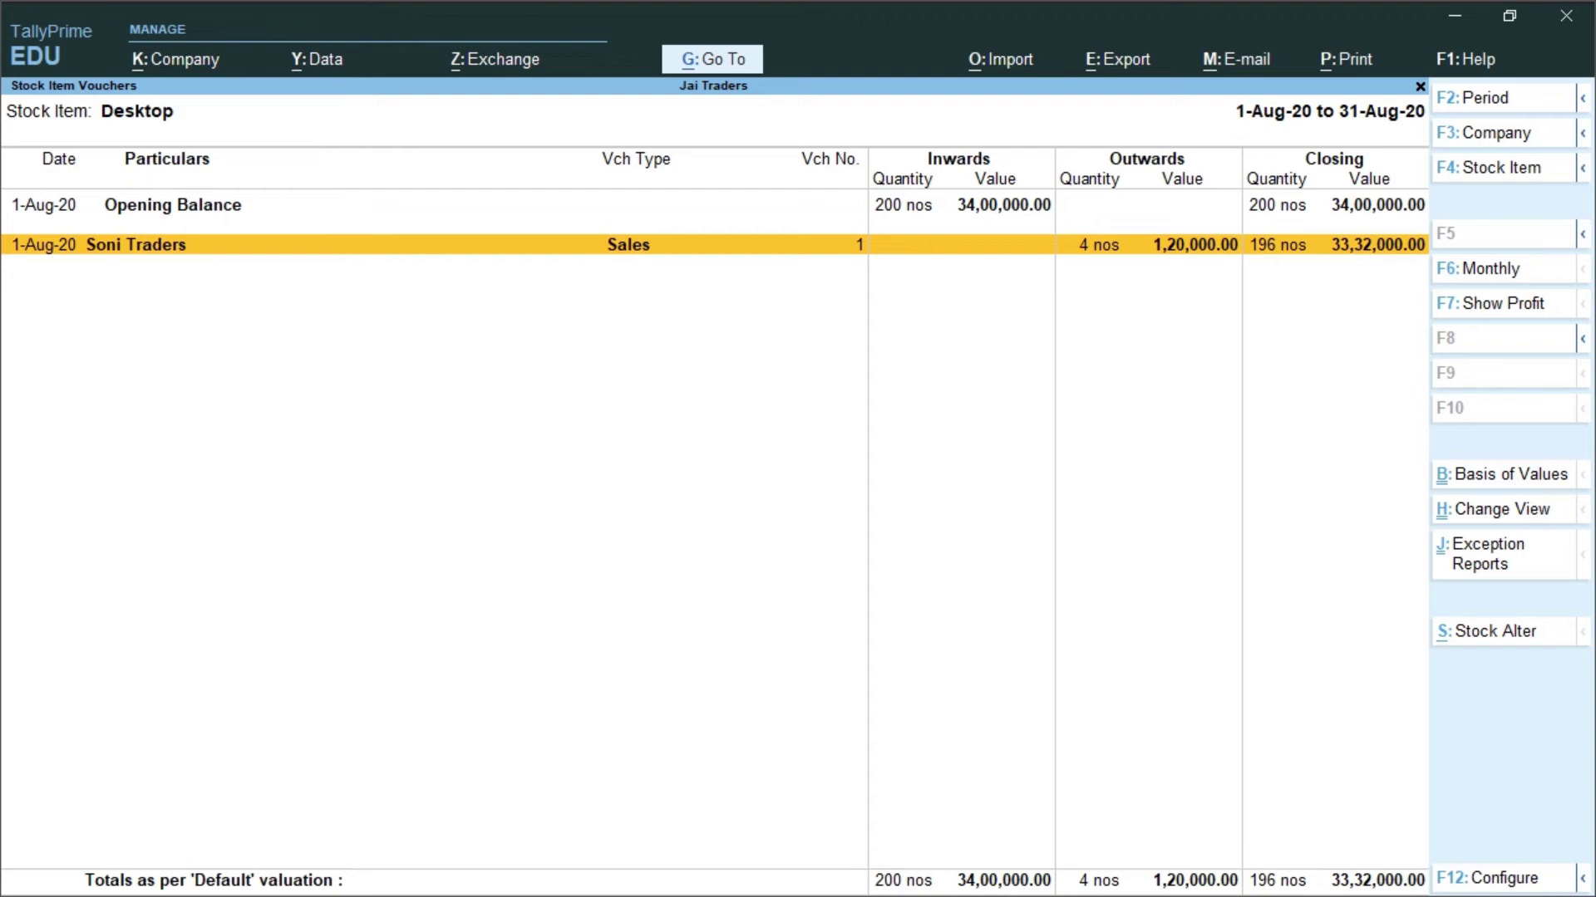
key("F4")
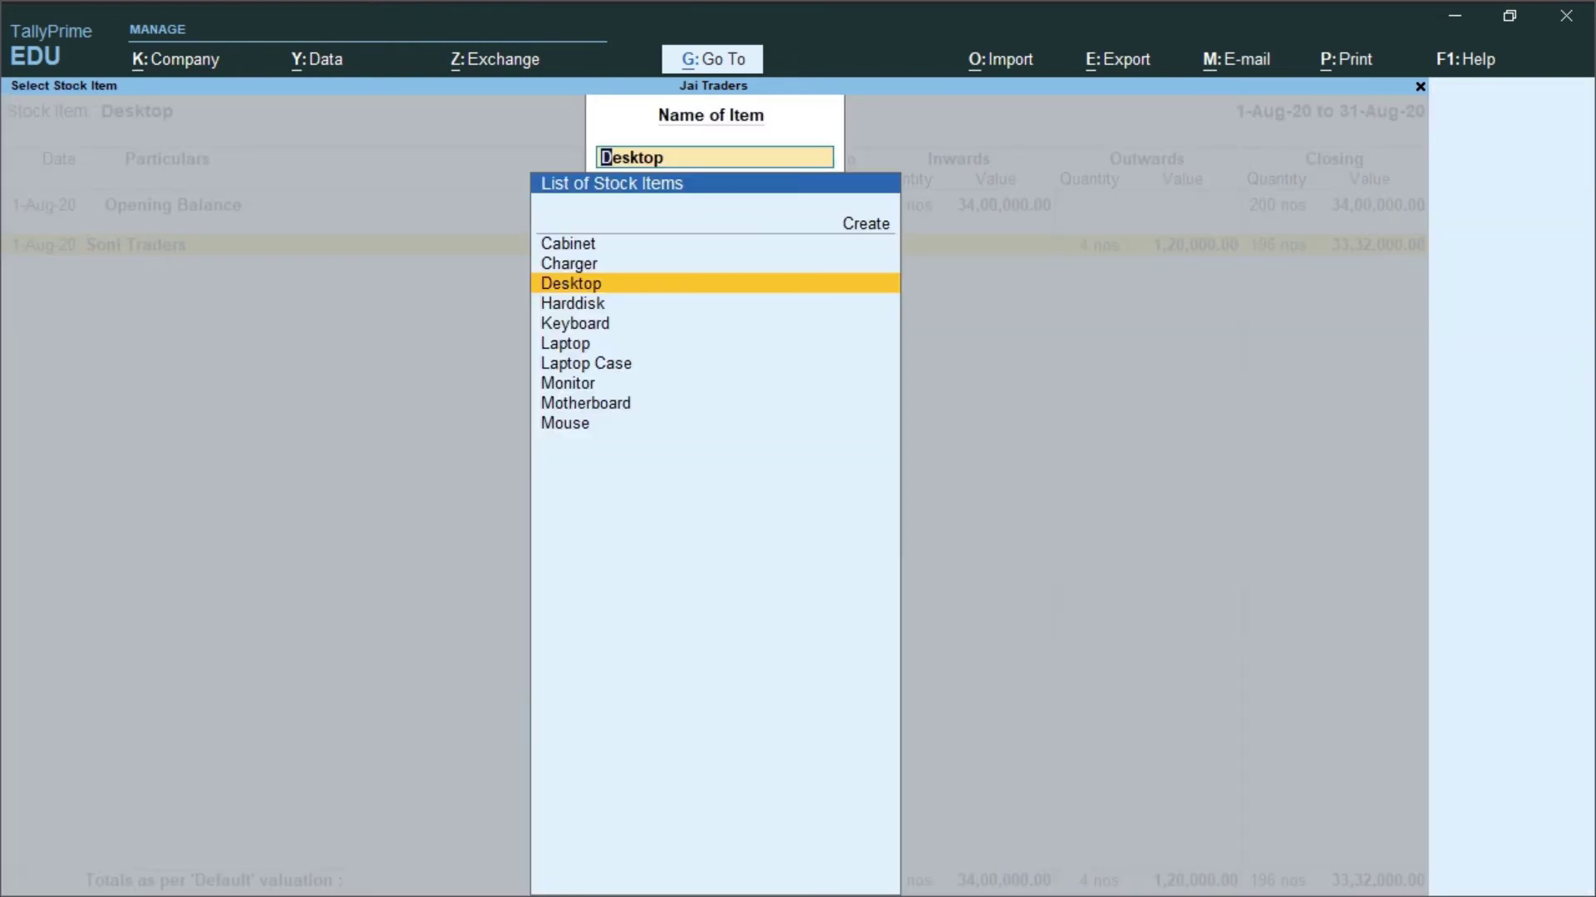
type("La")
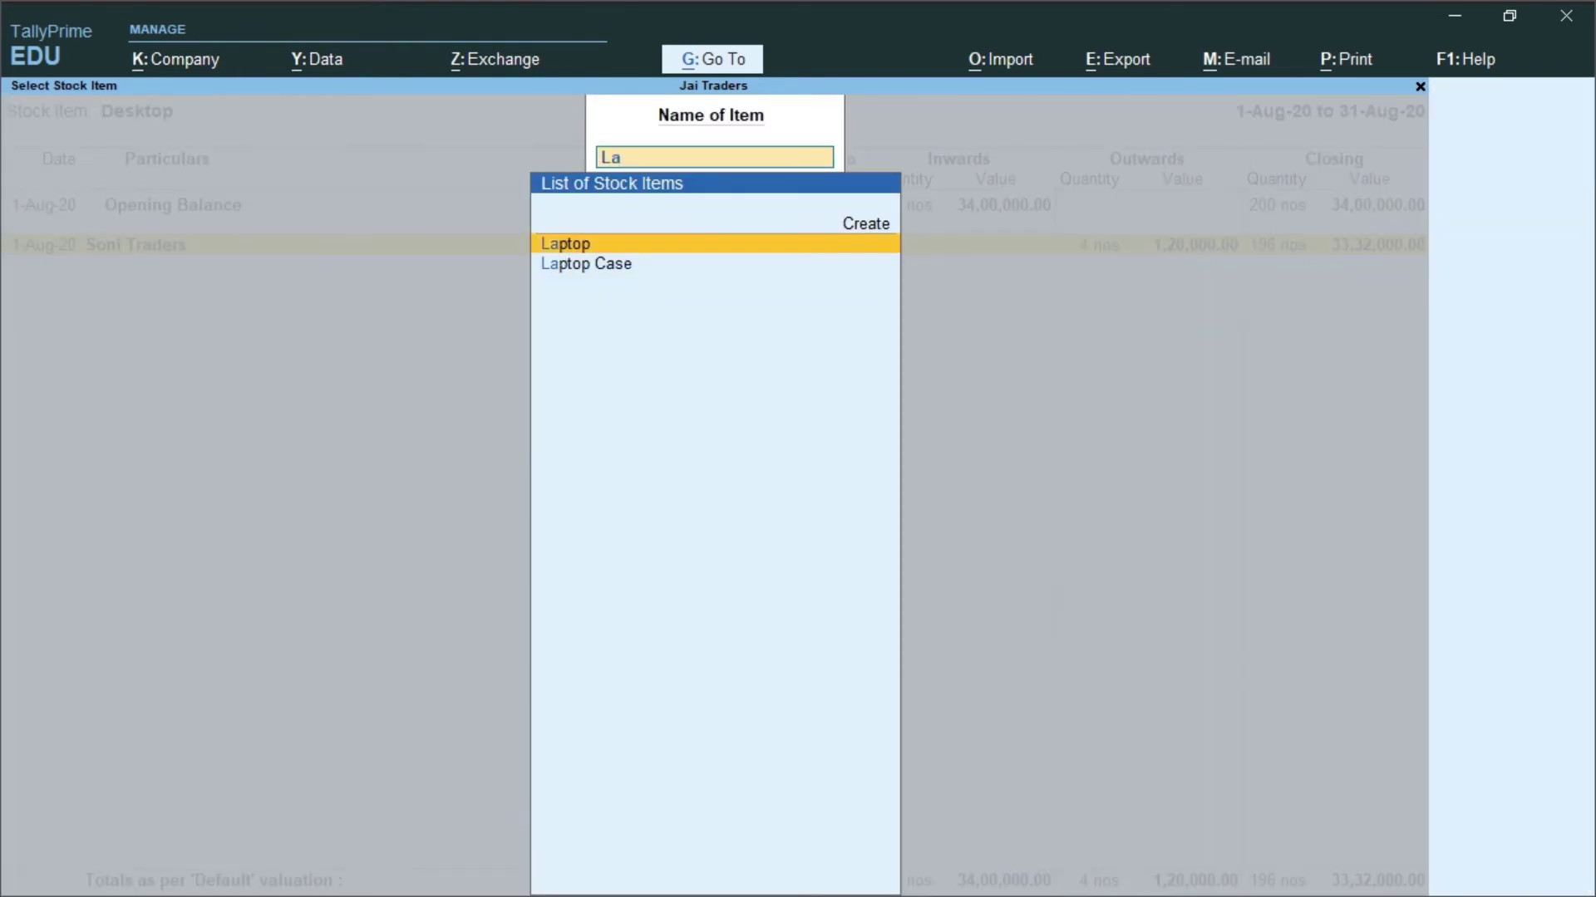
key("Return")
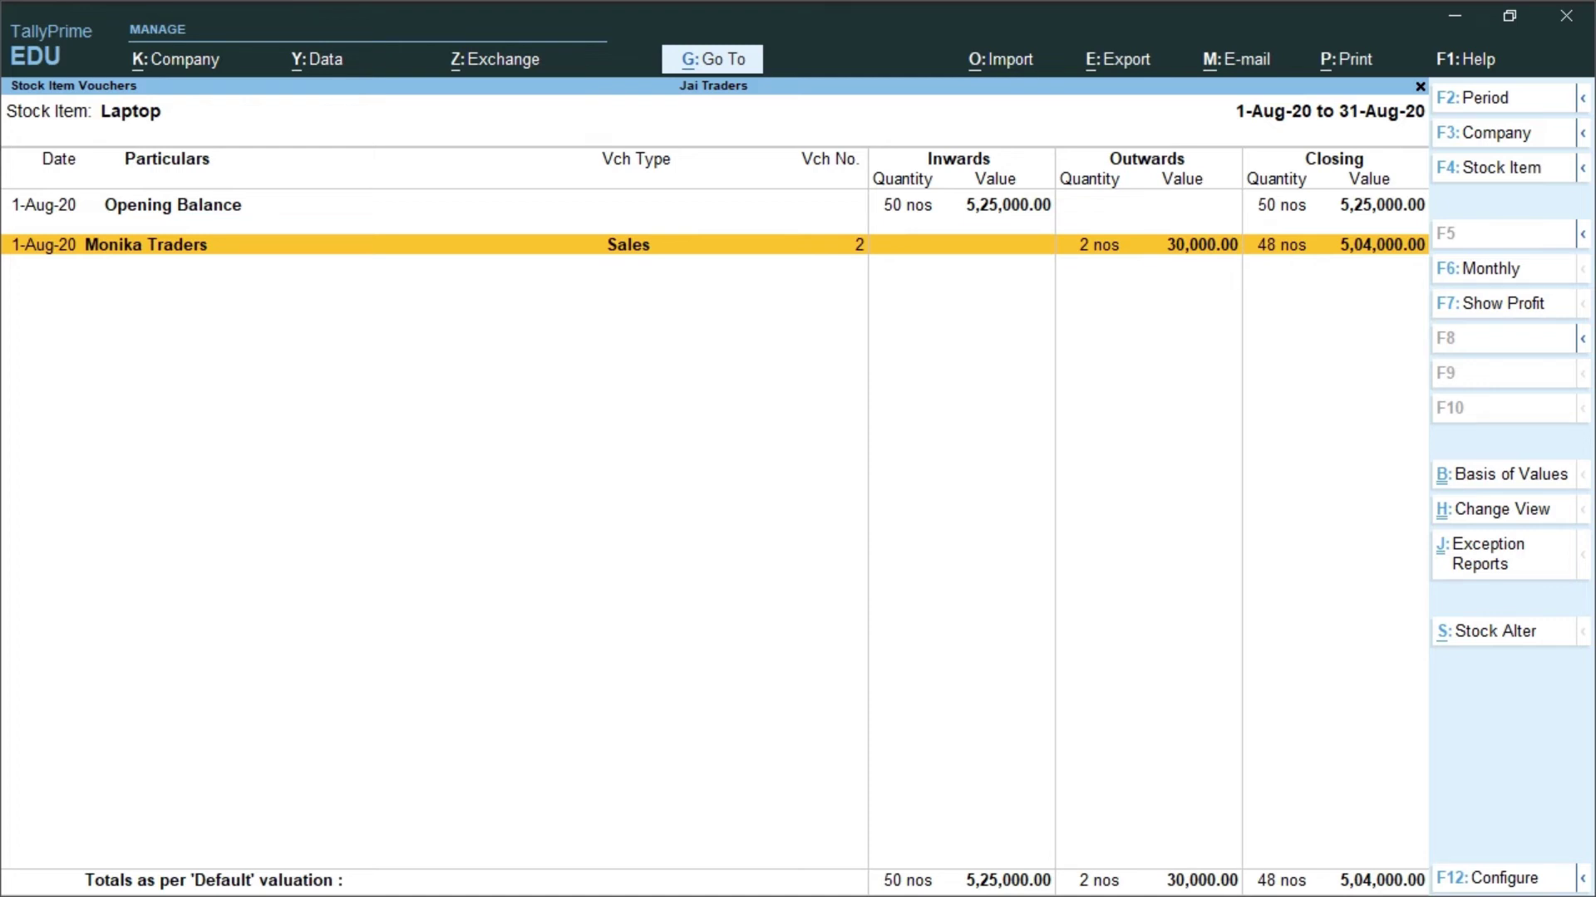
key("Escape")
key("Escape")
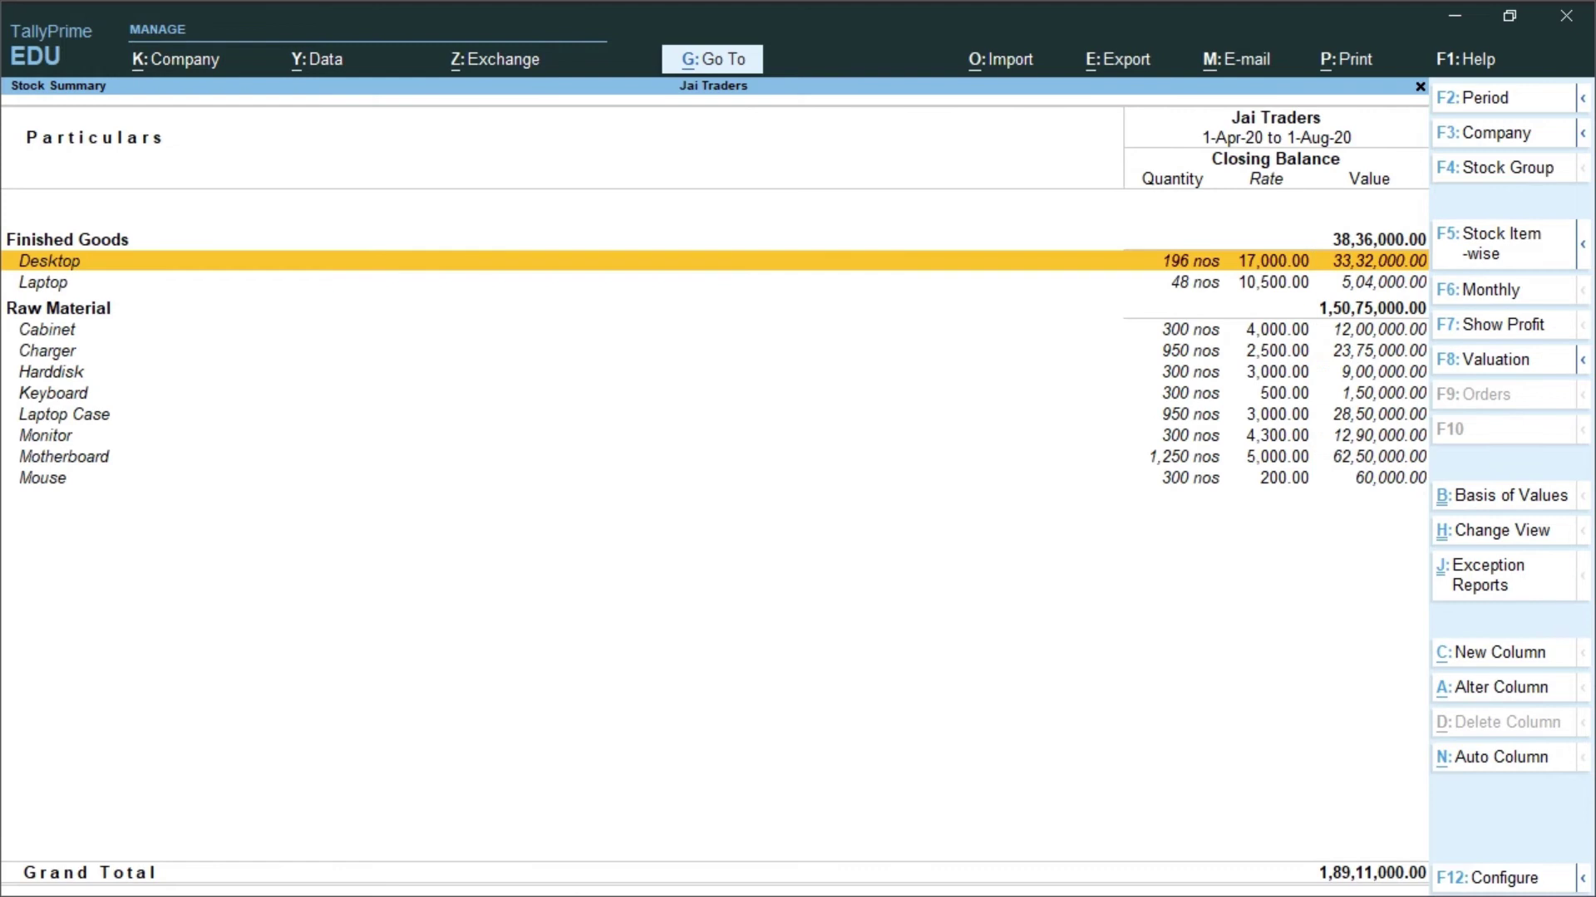
key("Escape")
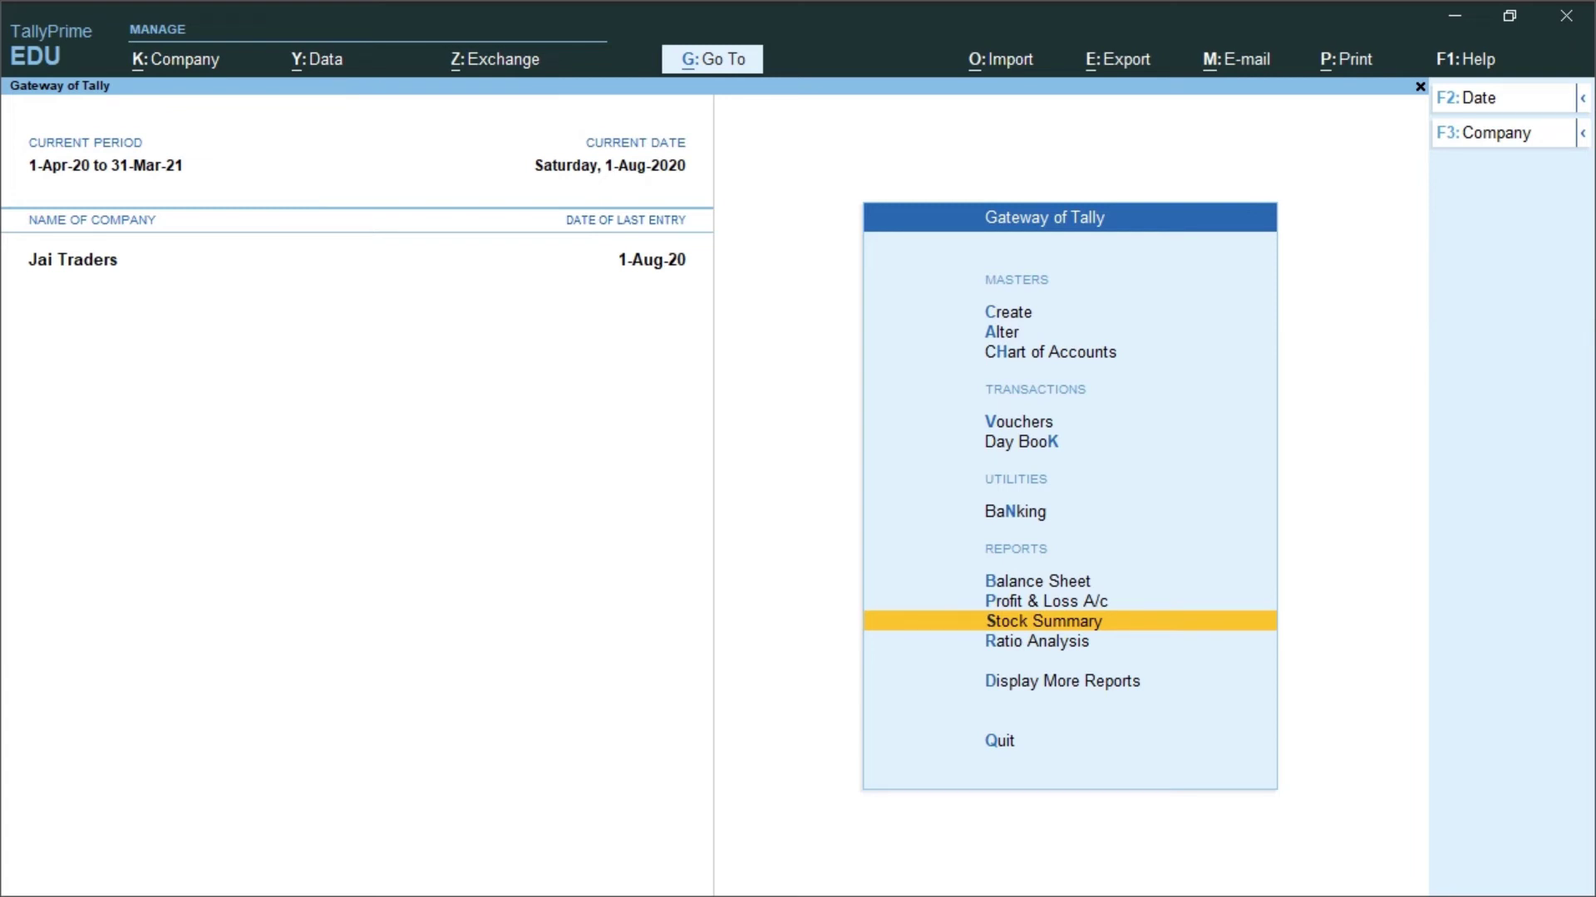
Start a Receipt voucher in voucher entry with Cash as the account
key("Up")
key("Up")
key("Up")
key("Up")
key("Up")
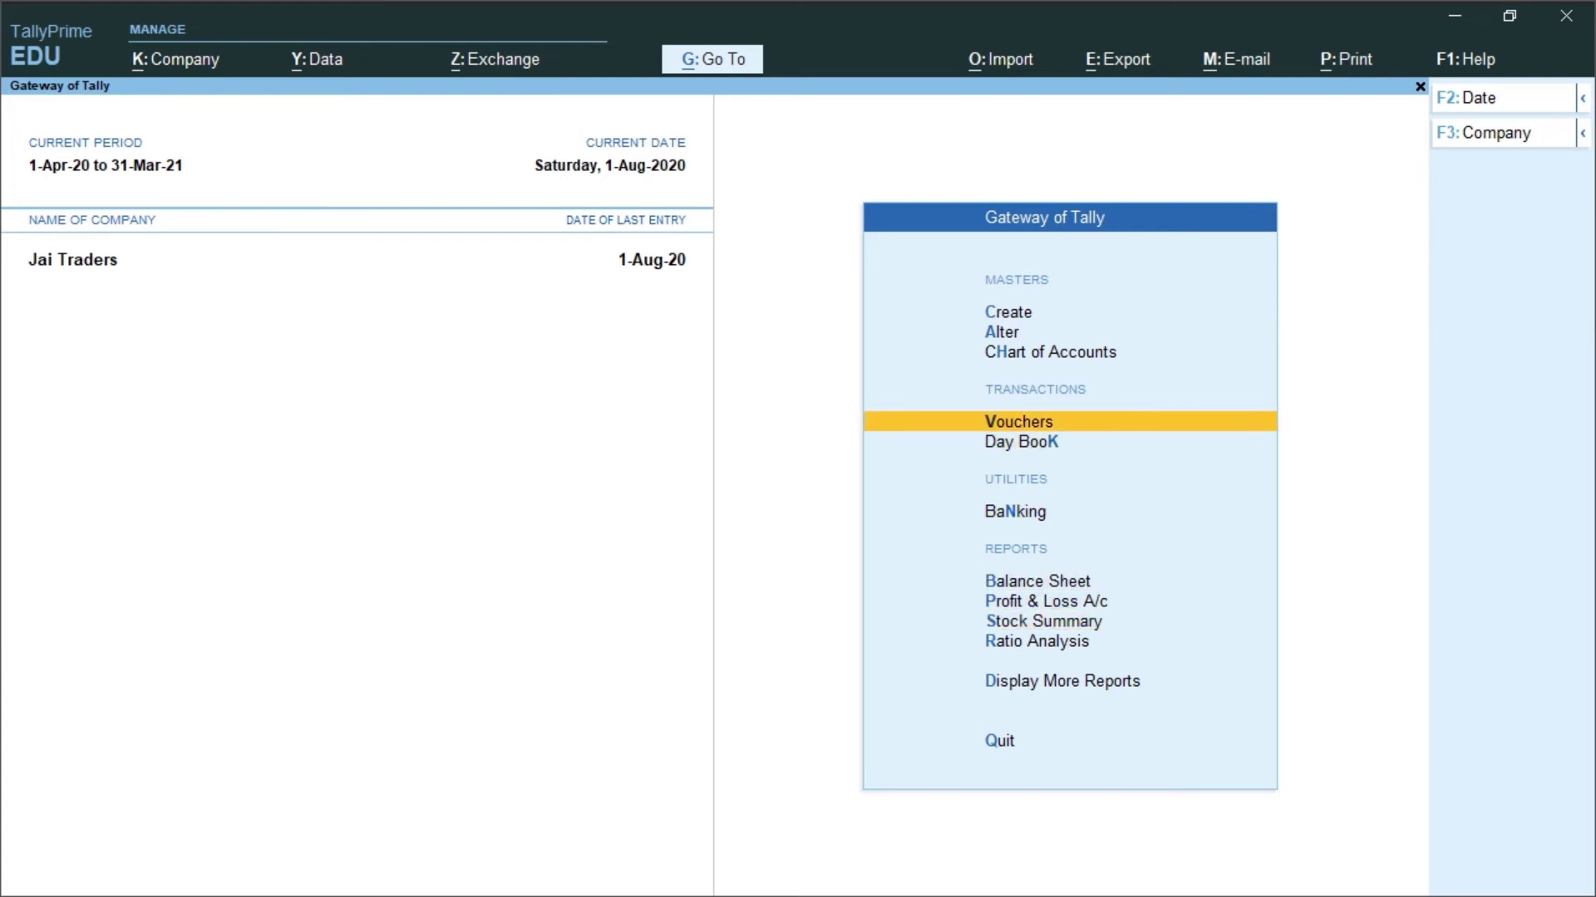
key("Return")
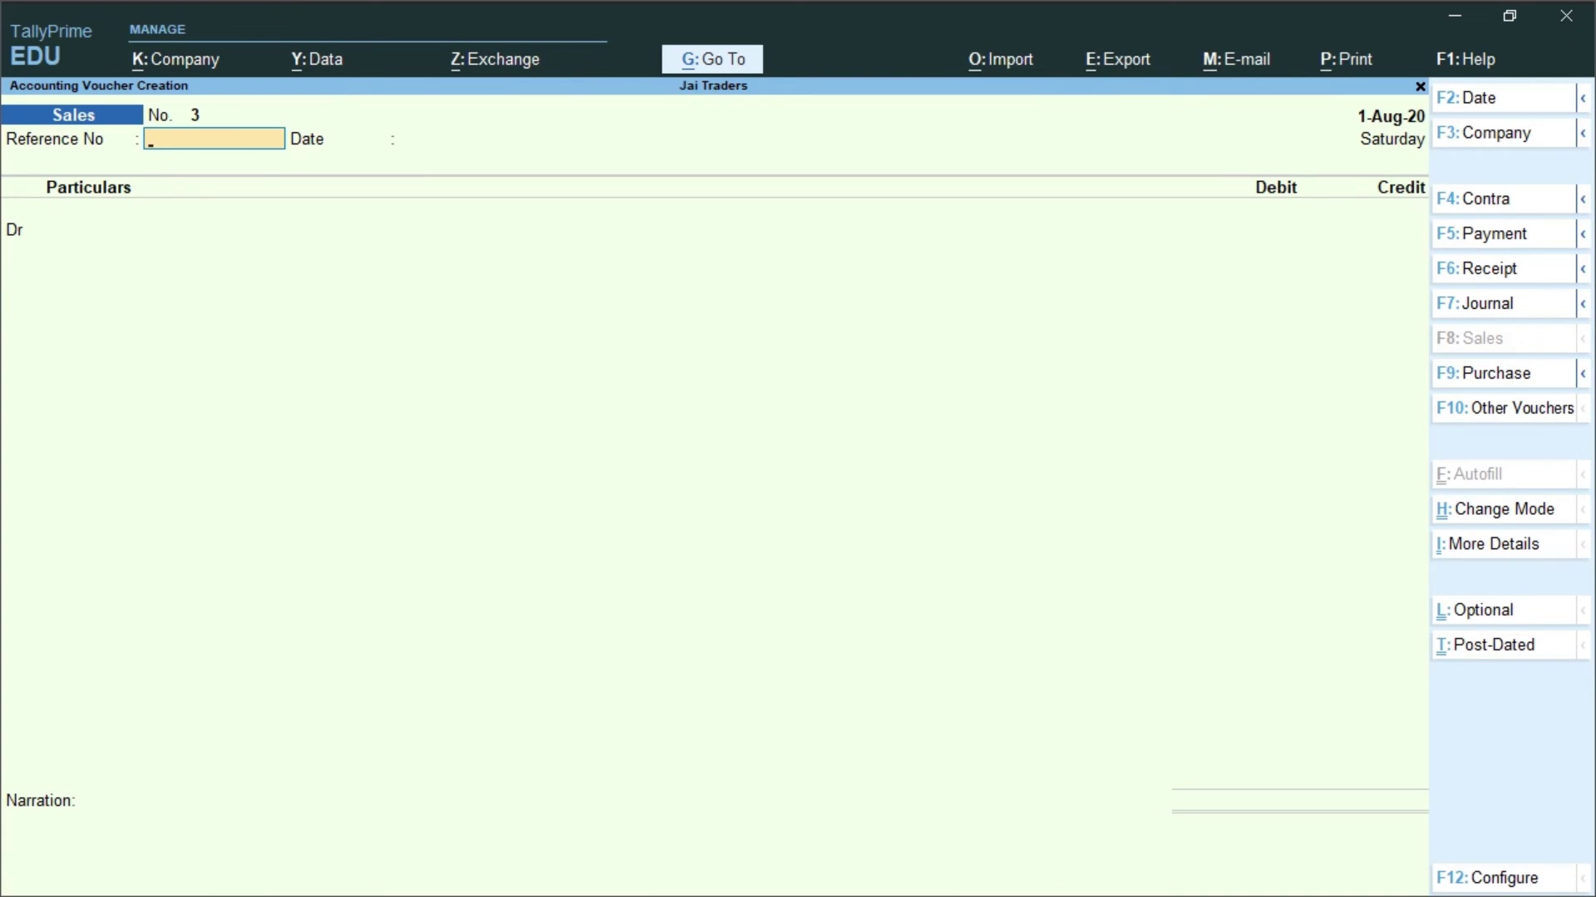
key("F6")
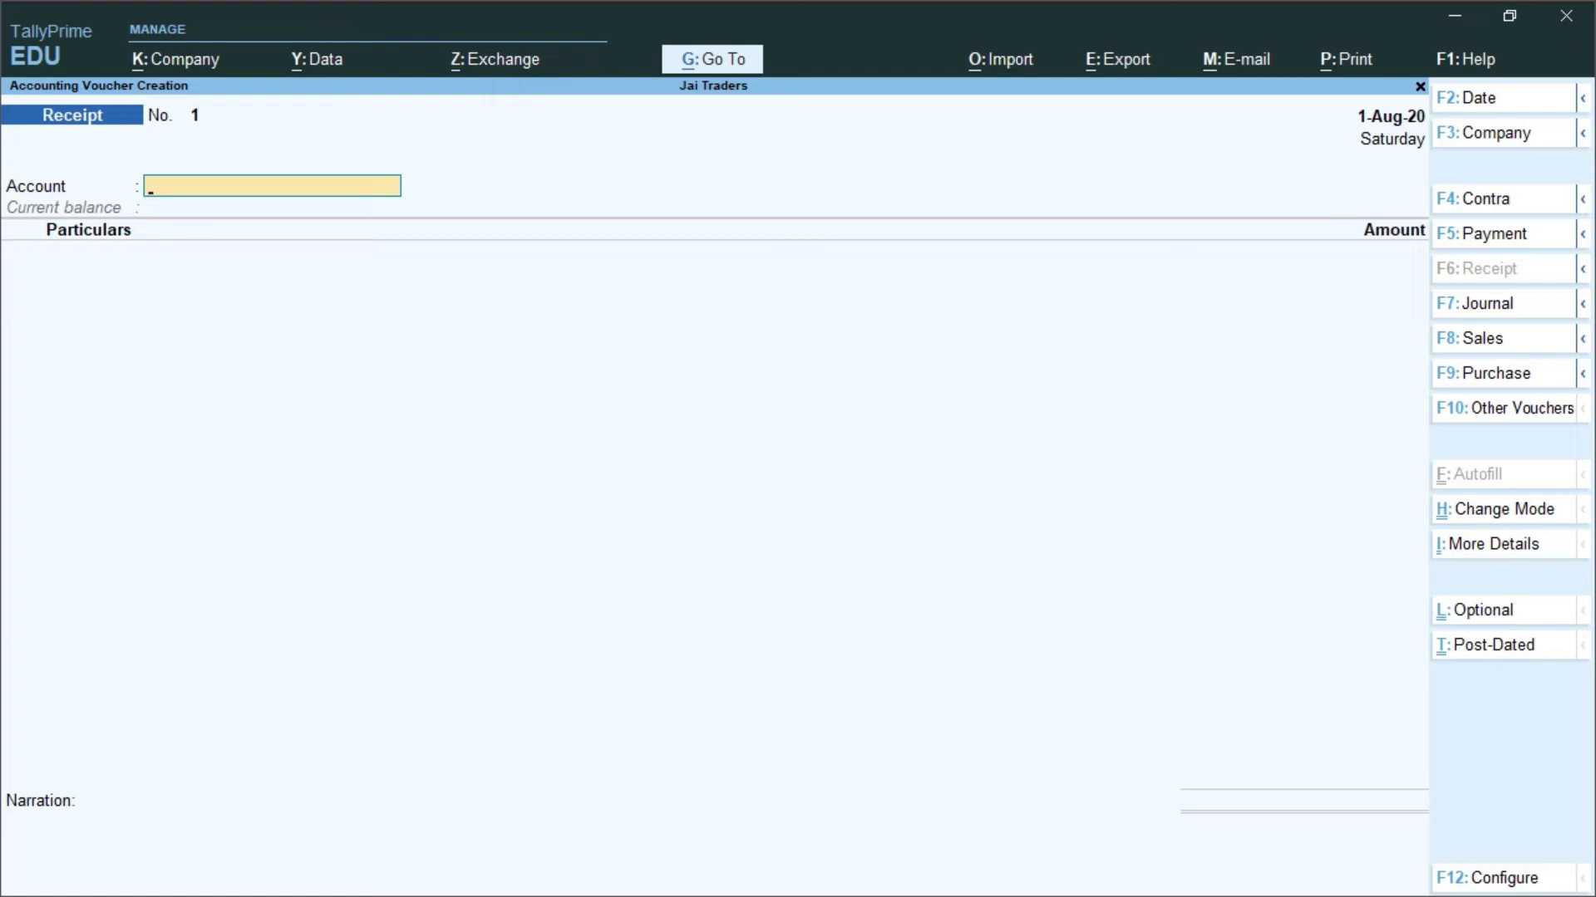
type("C")
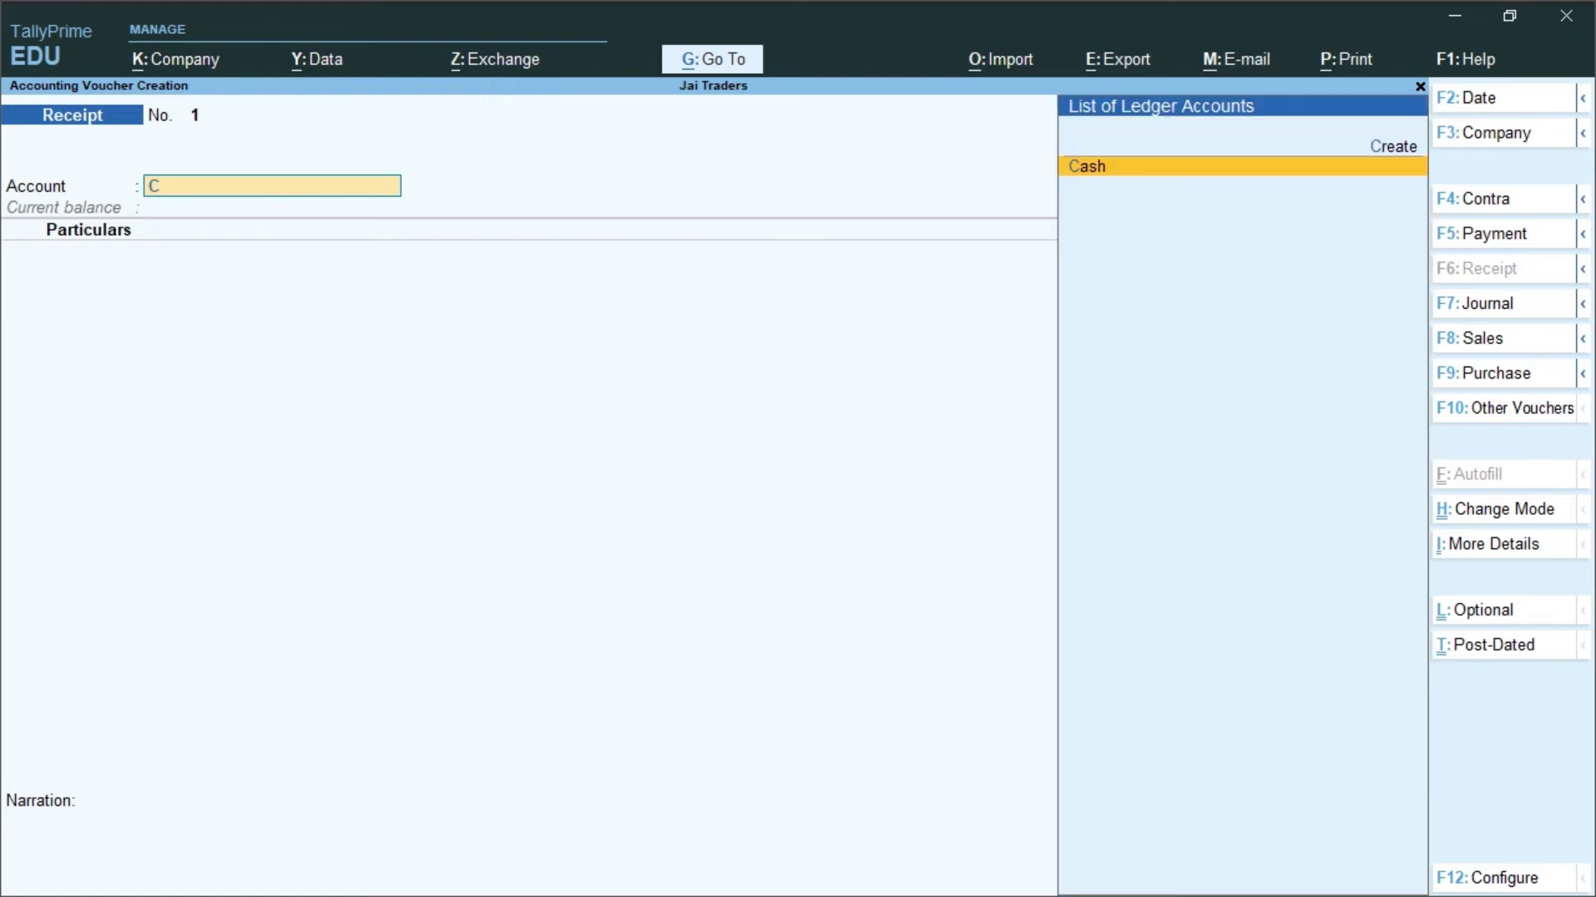
key("Return")
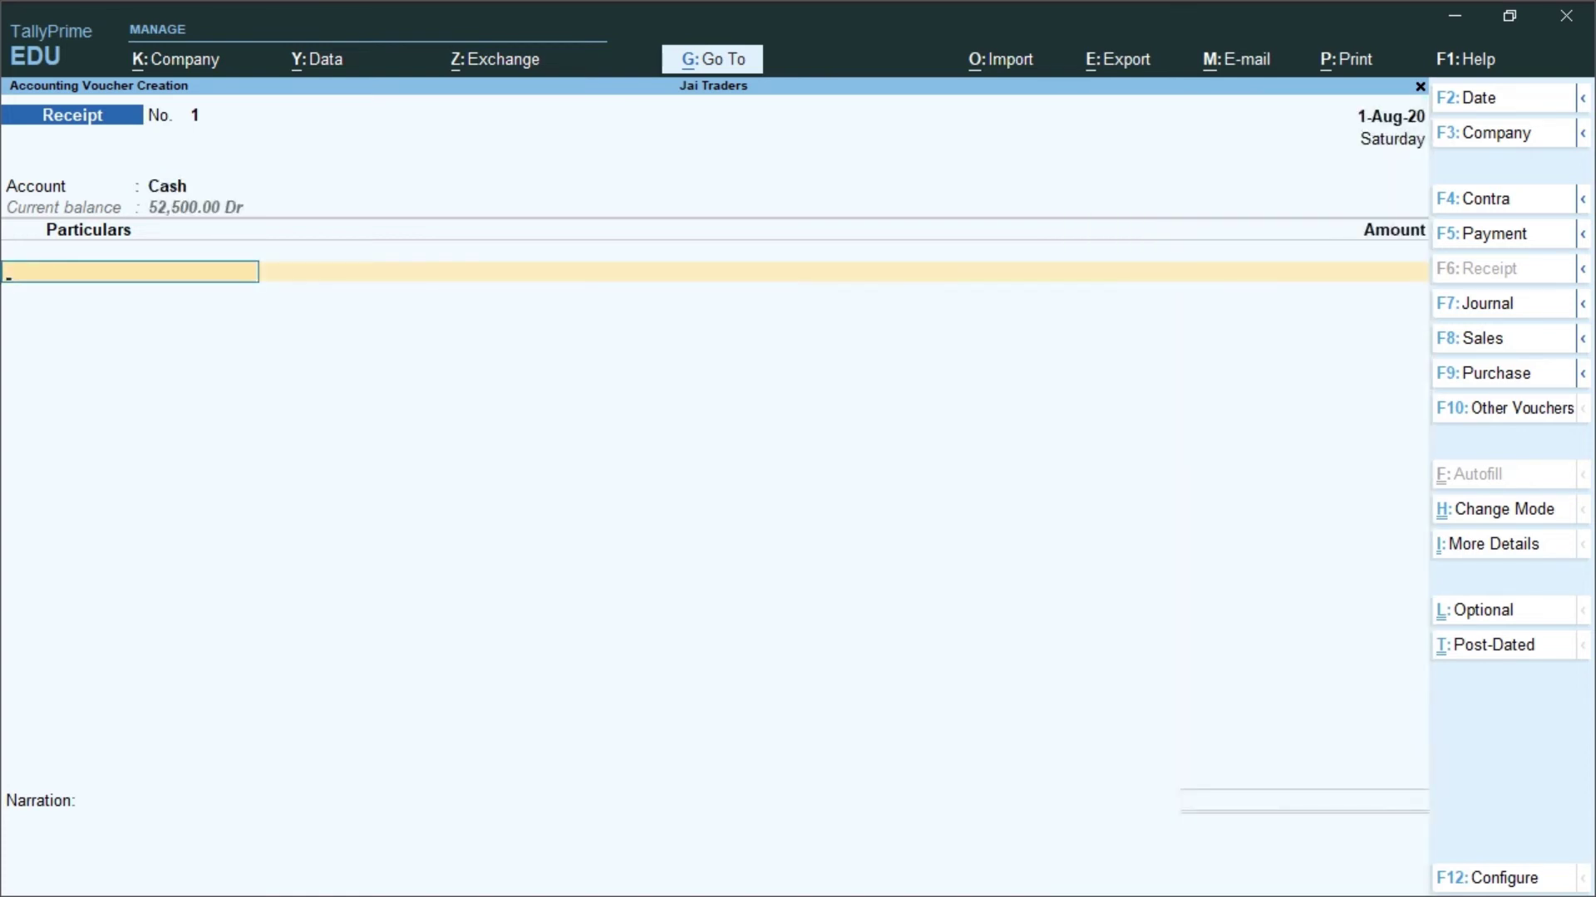
Credit Soni Traders with 1,20,000 in the receipt, settled as Agst Ref against pending bill 1
key("Down")
key("Down")
key("Down")
key("Down")
key("Down")
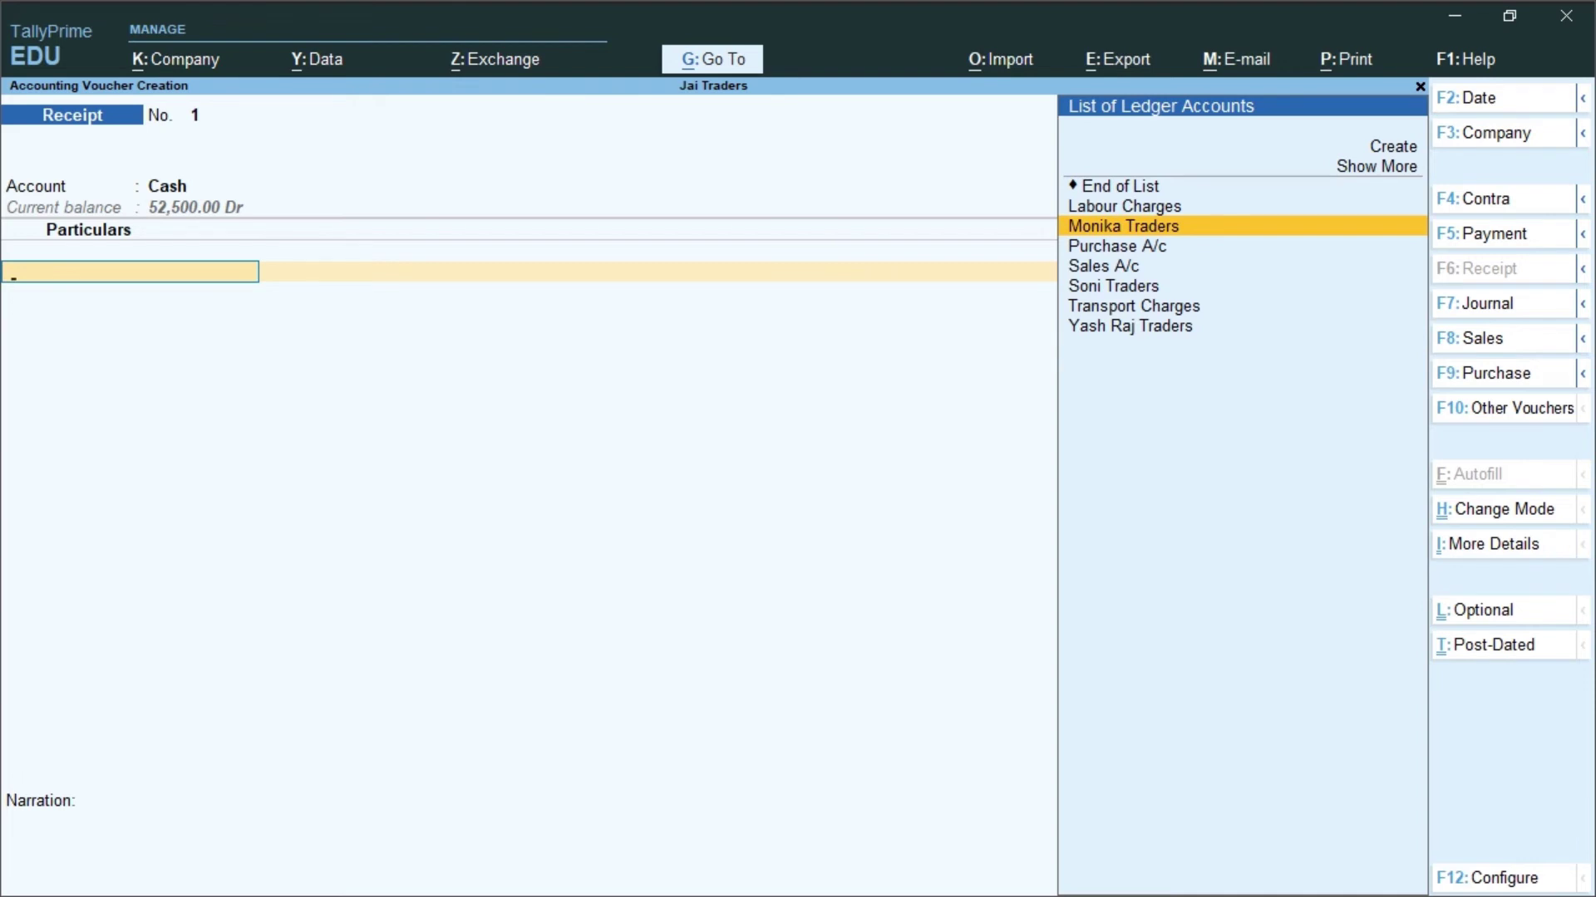
key("Down")
key("Down")
key("Down")
key("Return")
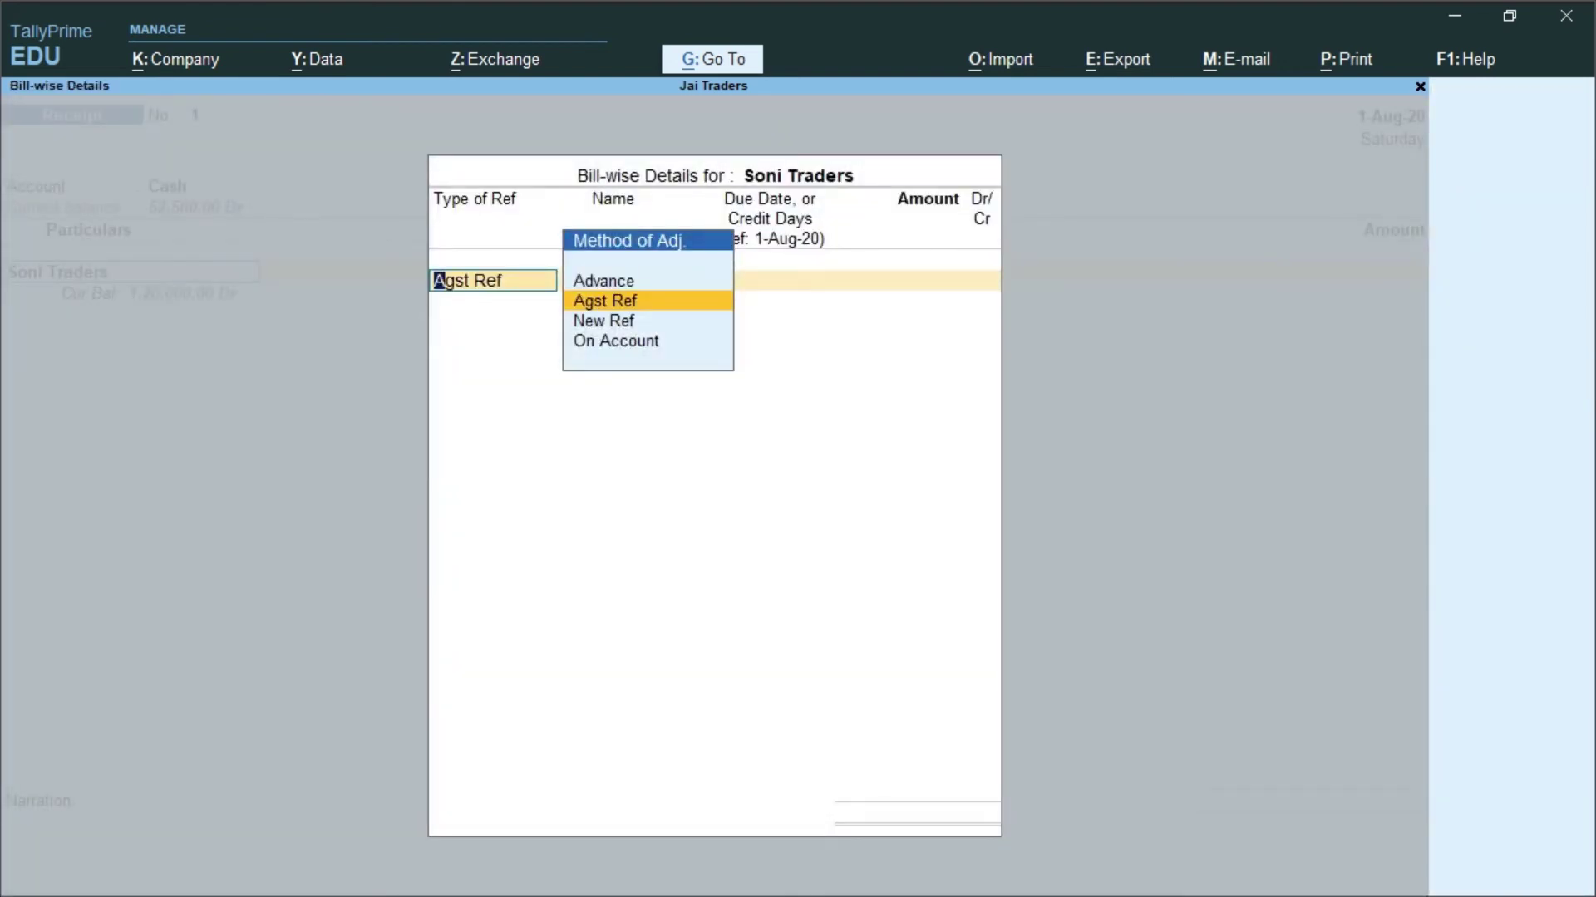
key("Return")
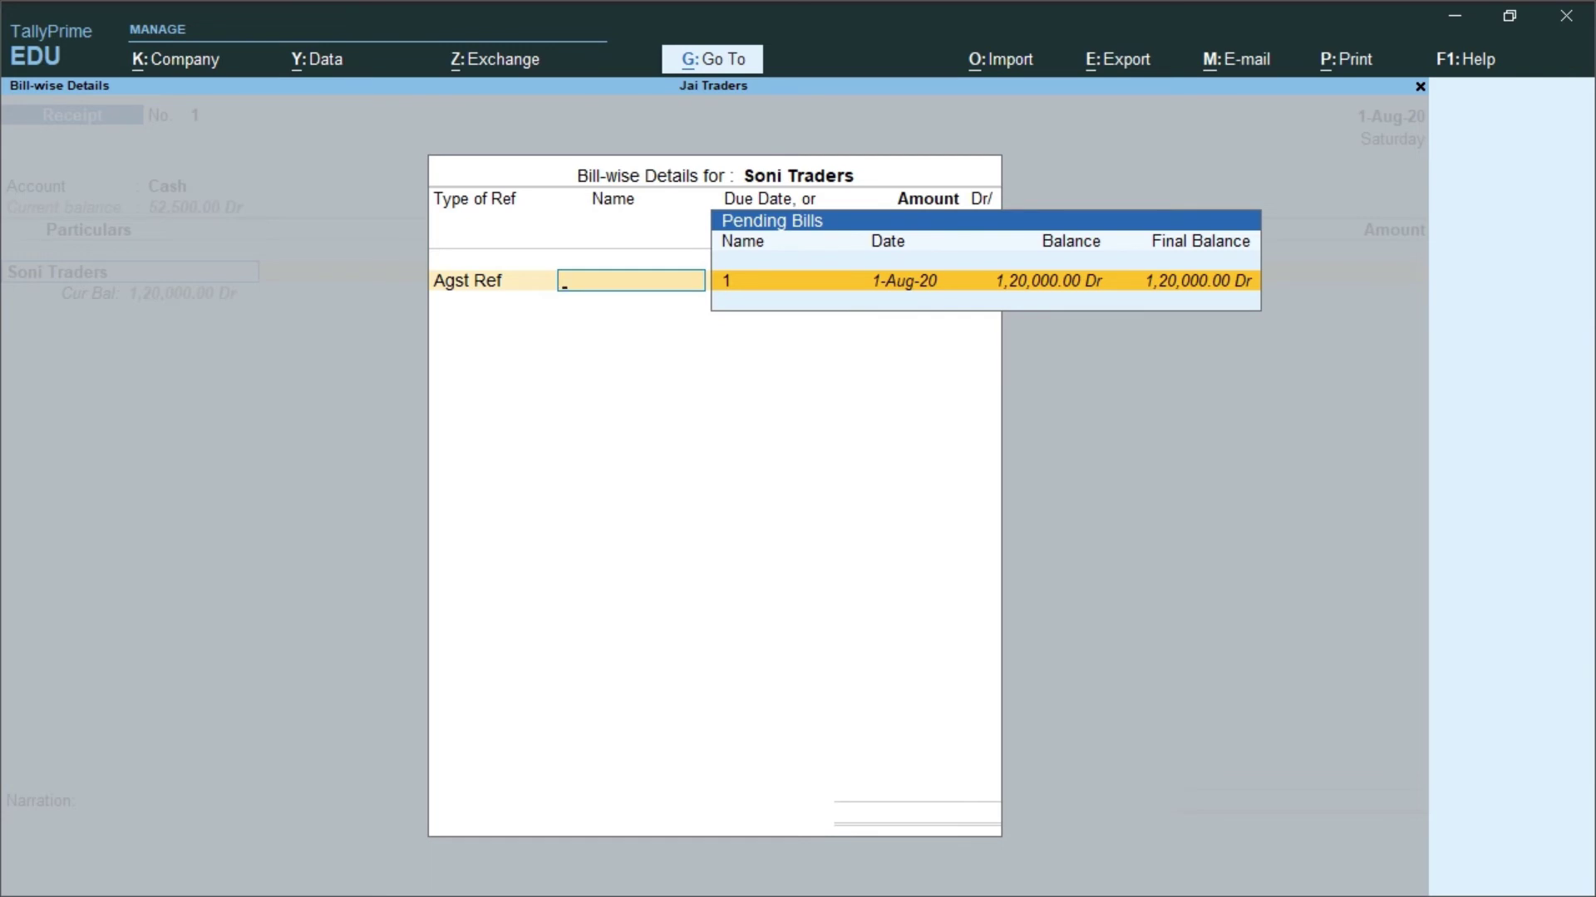
key("Return")
key("Return")
key("Return")
key("Return")
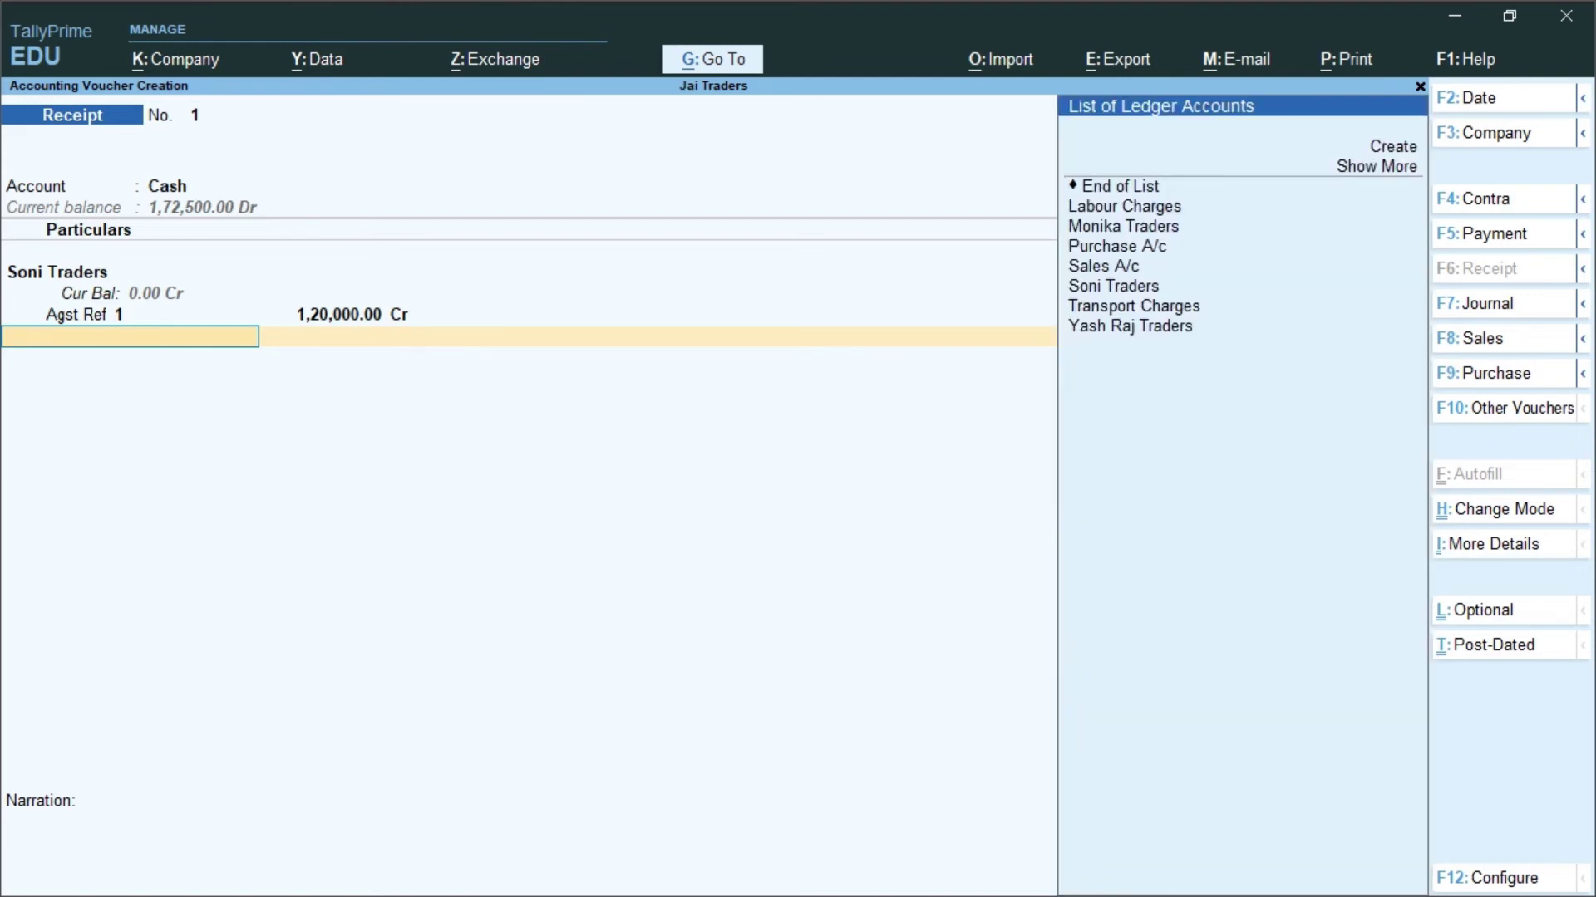
Add Monika Traders to the receipt with 30,000, settled as Agst Ref against pending bill 2
type("Mo")
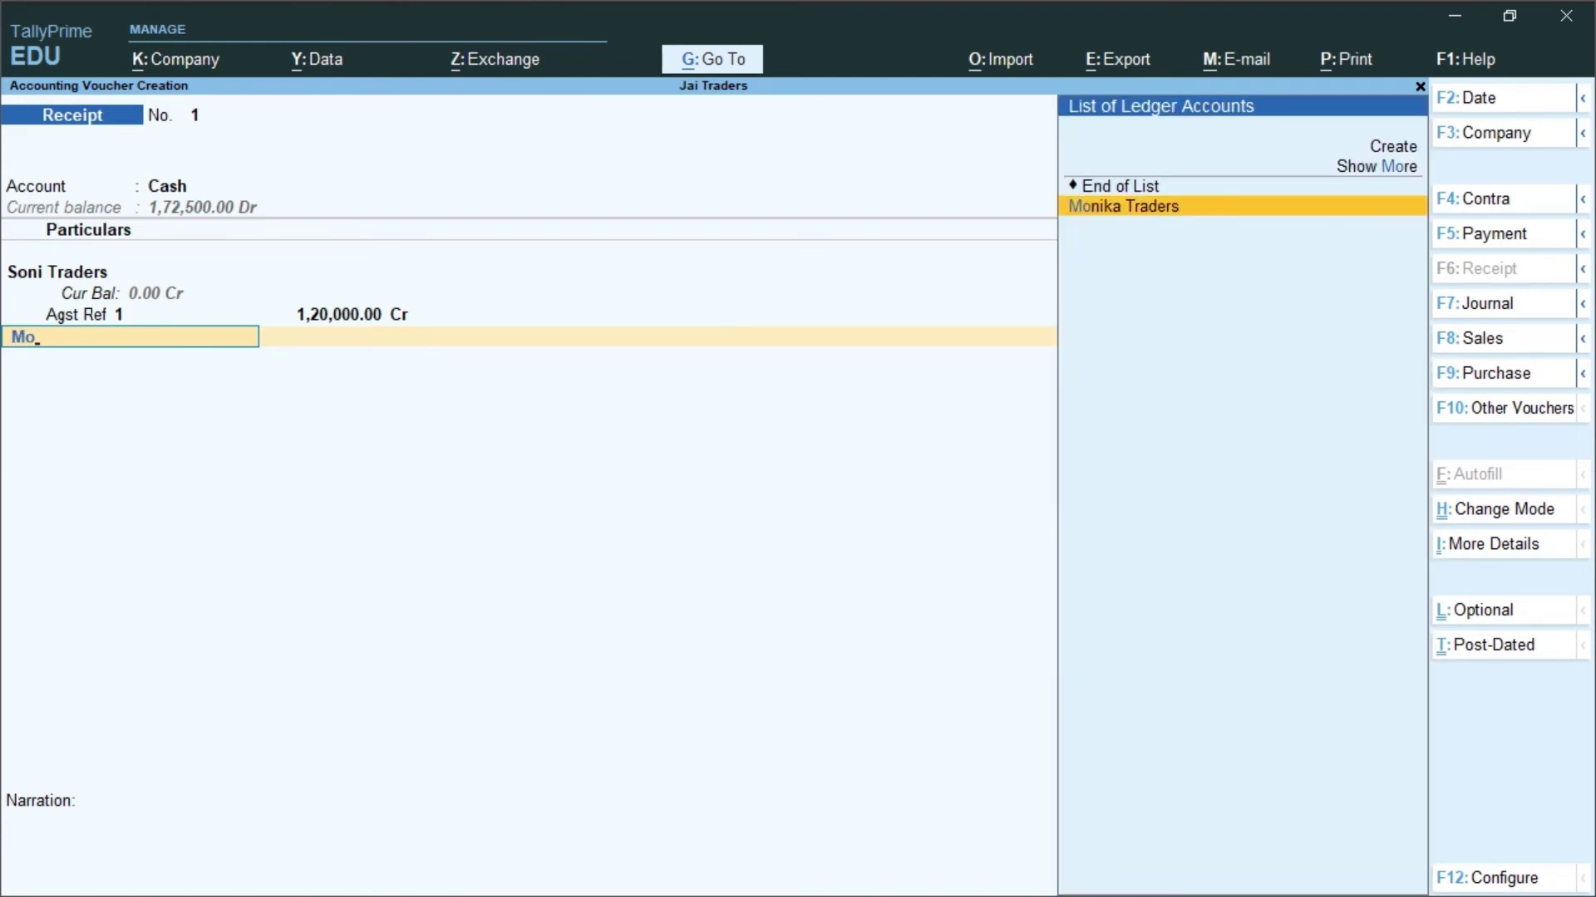
key("Return")
key("Return")
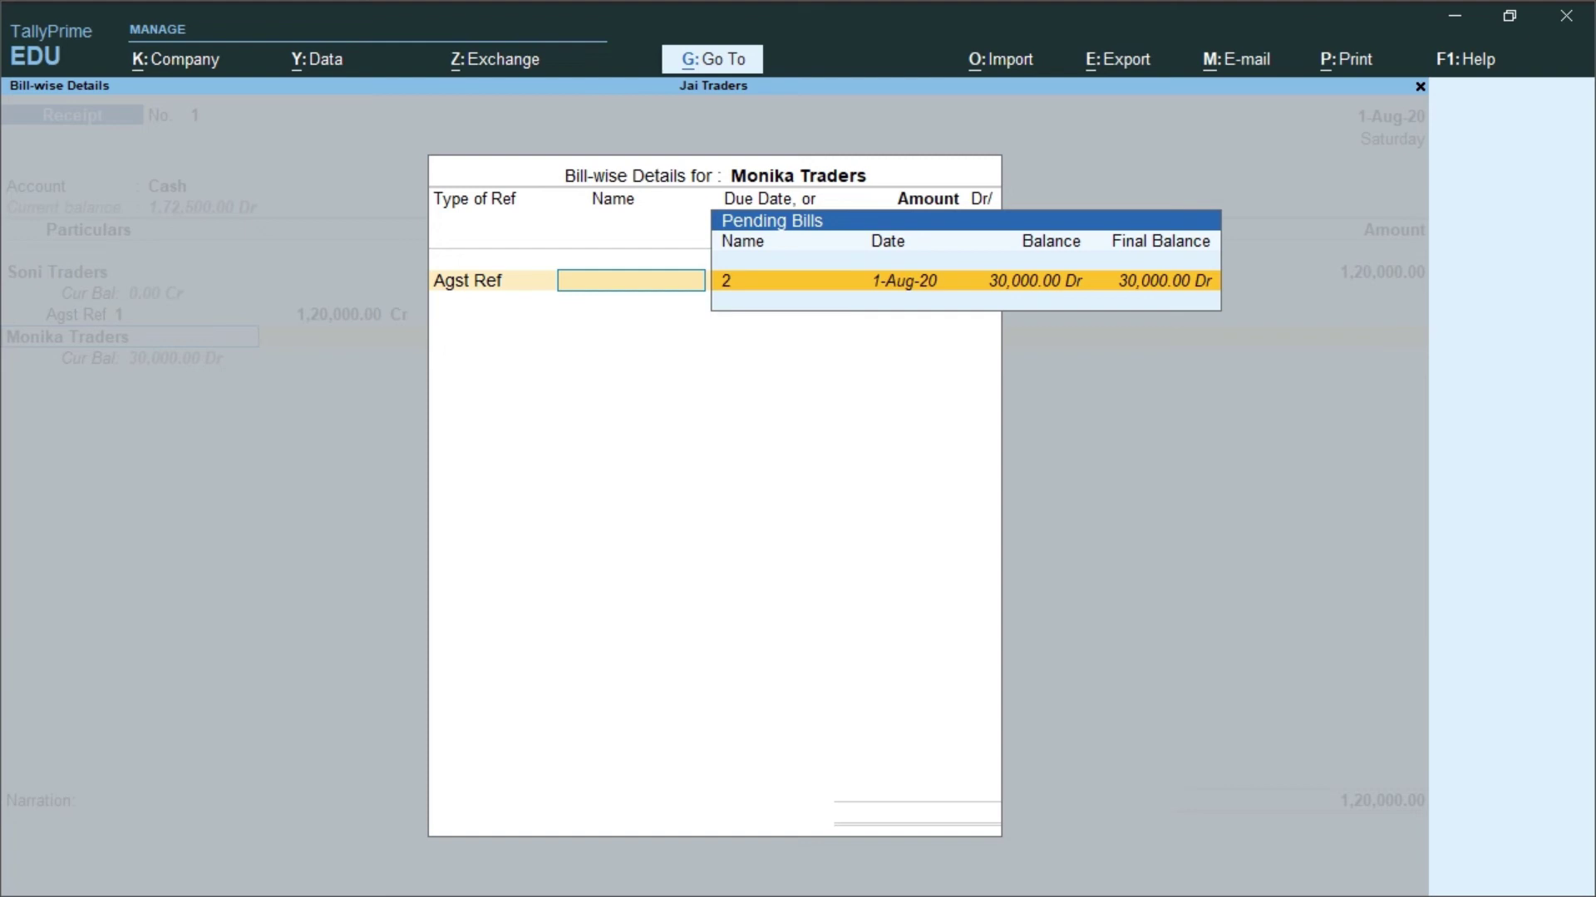
key("Return")
key("Return")
key("Return")
key("Return")
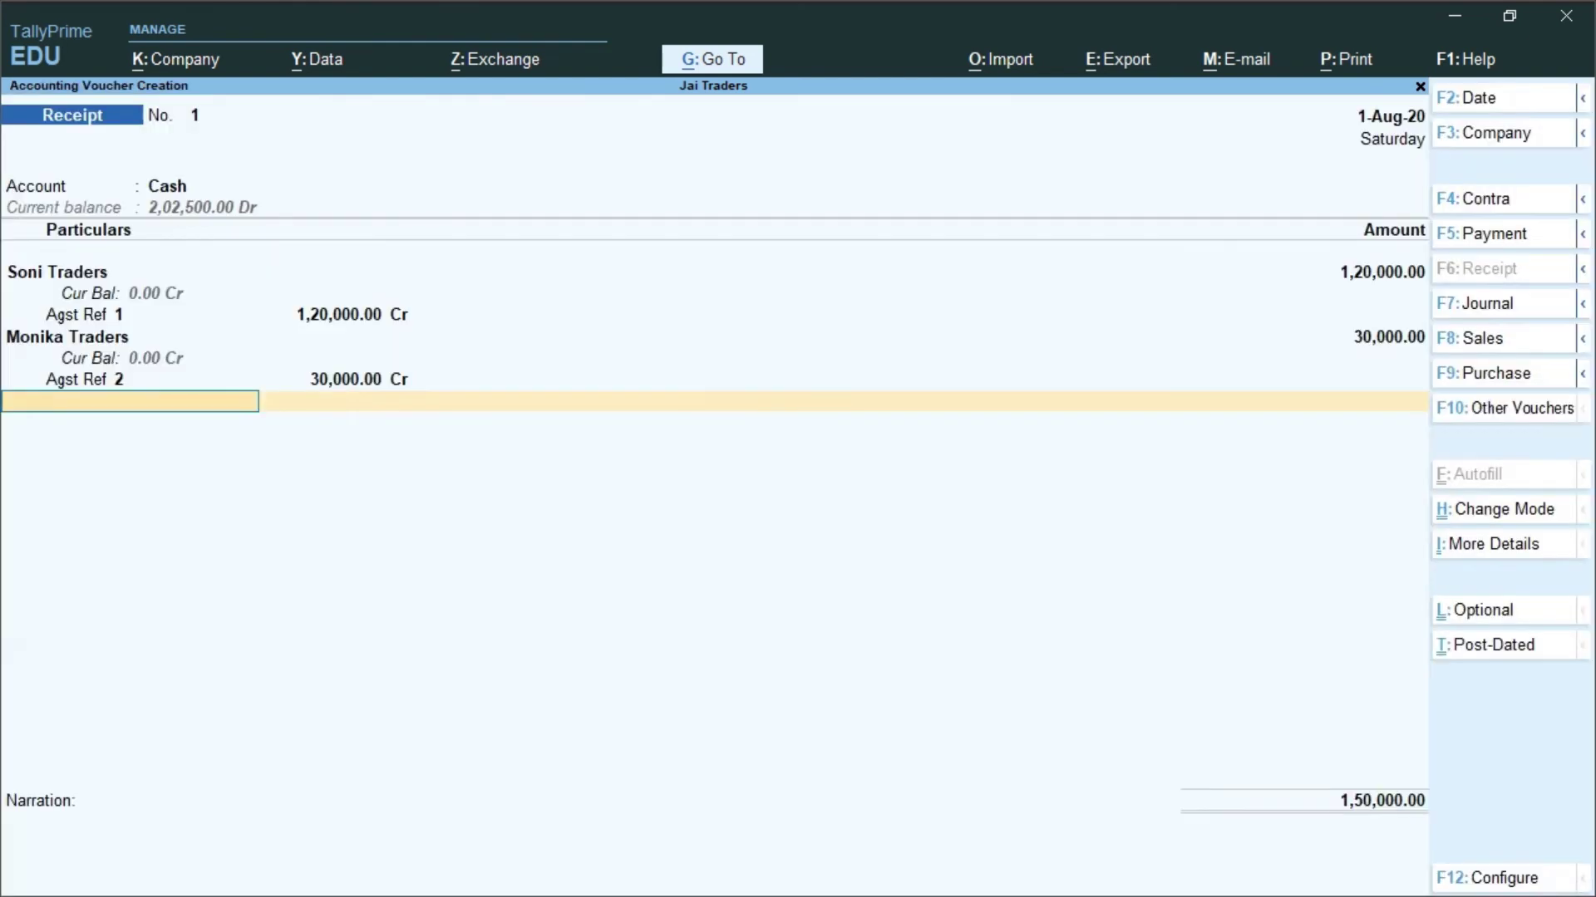
Save the receipt voucher without a narration and leave voucher entry
key("Return")
key("Return")
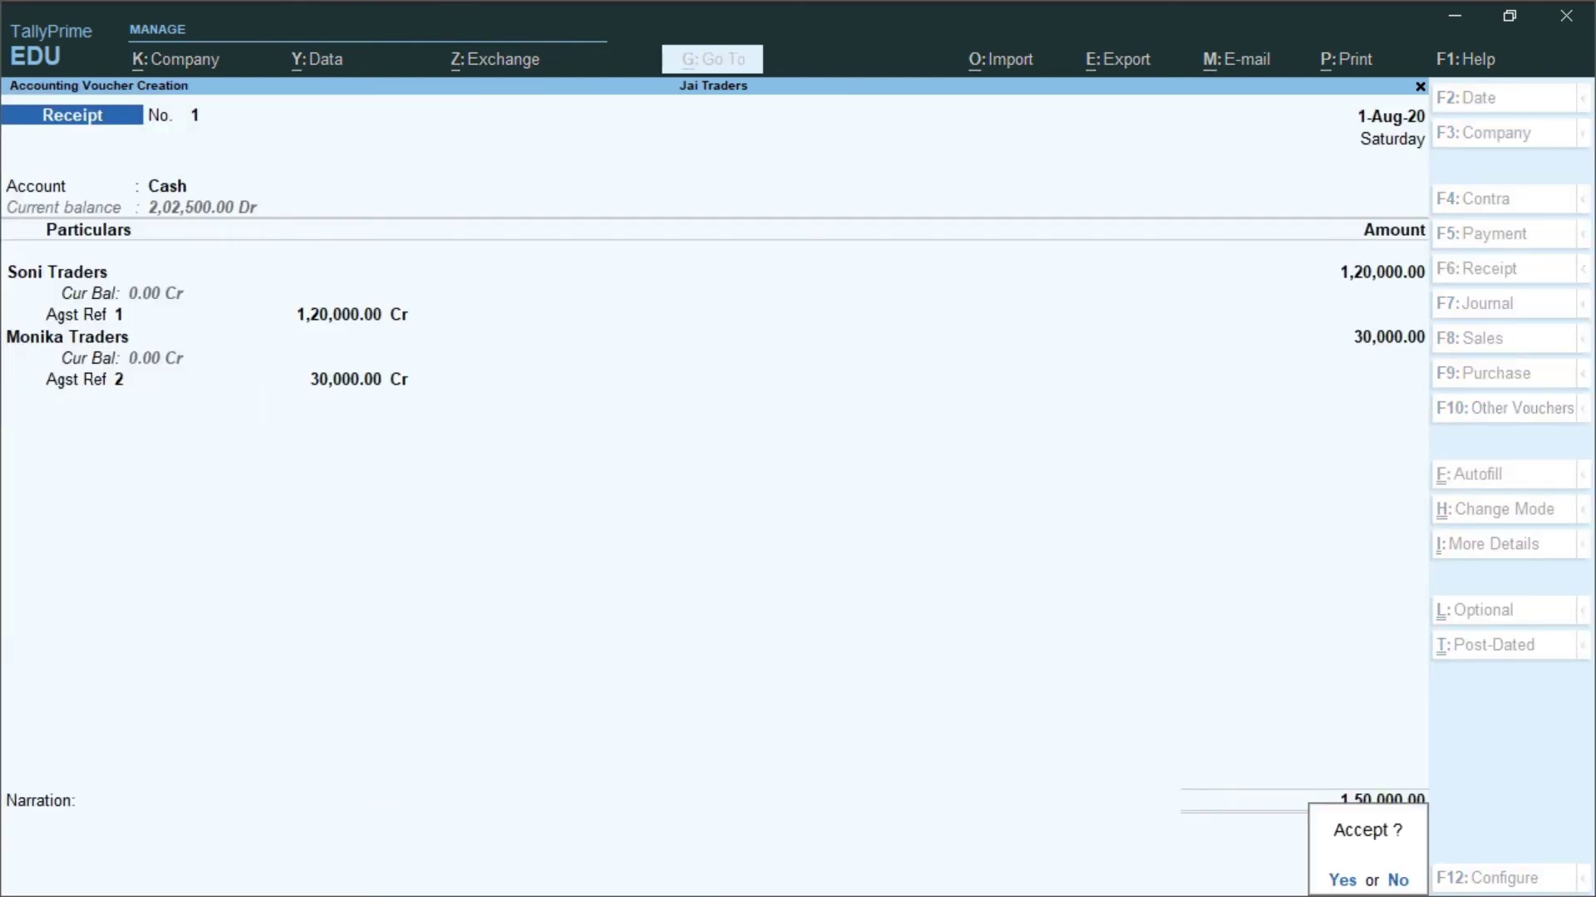
key("y")
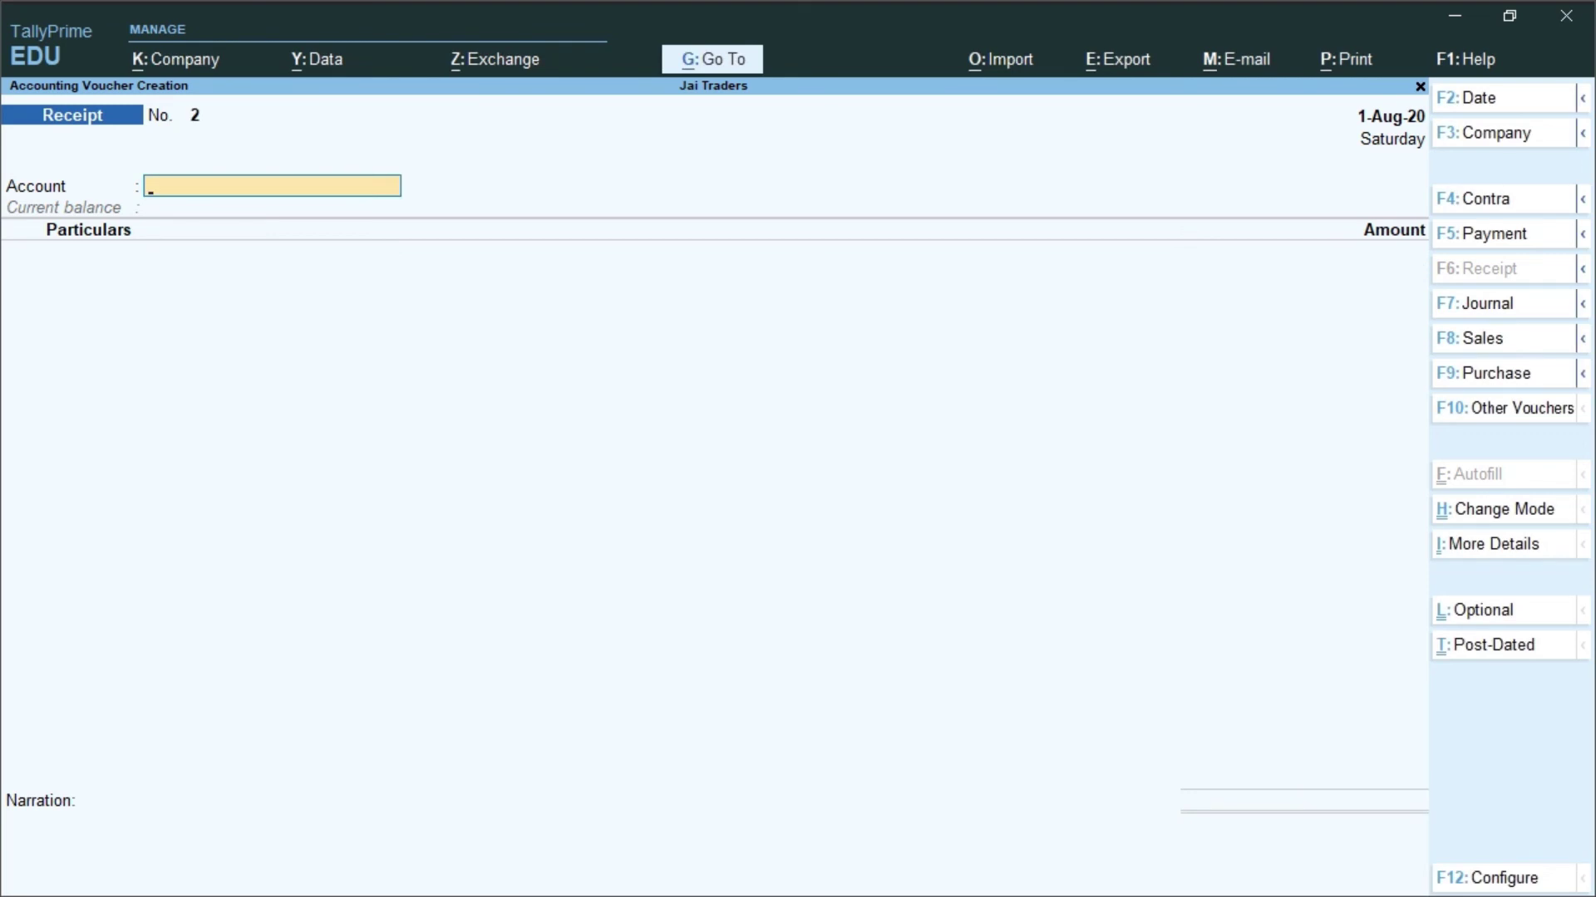
key("Escape")
key("y")
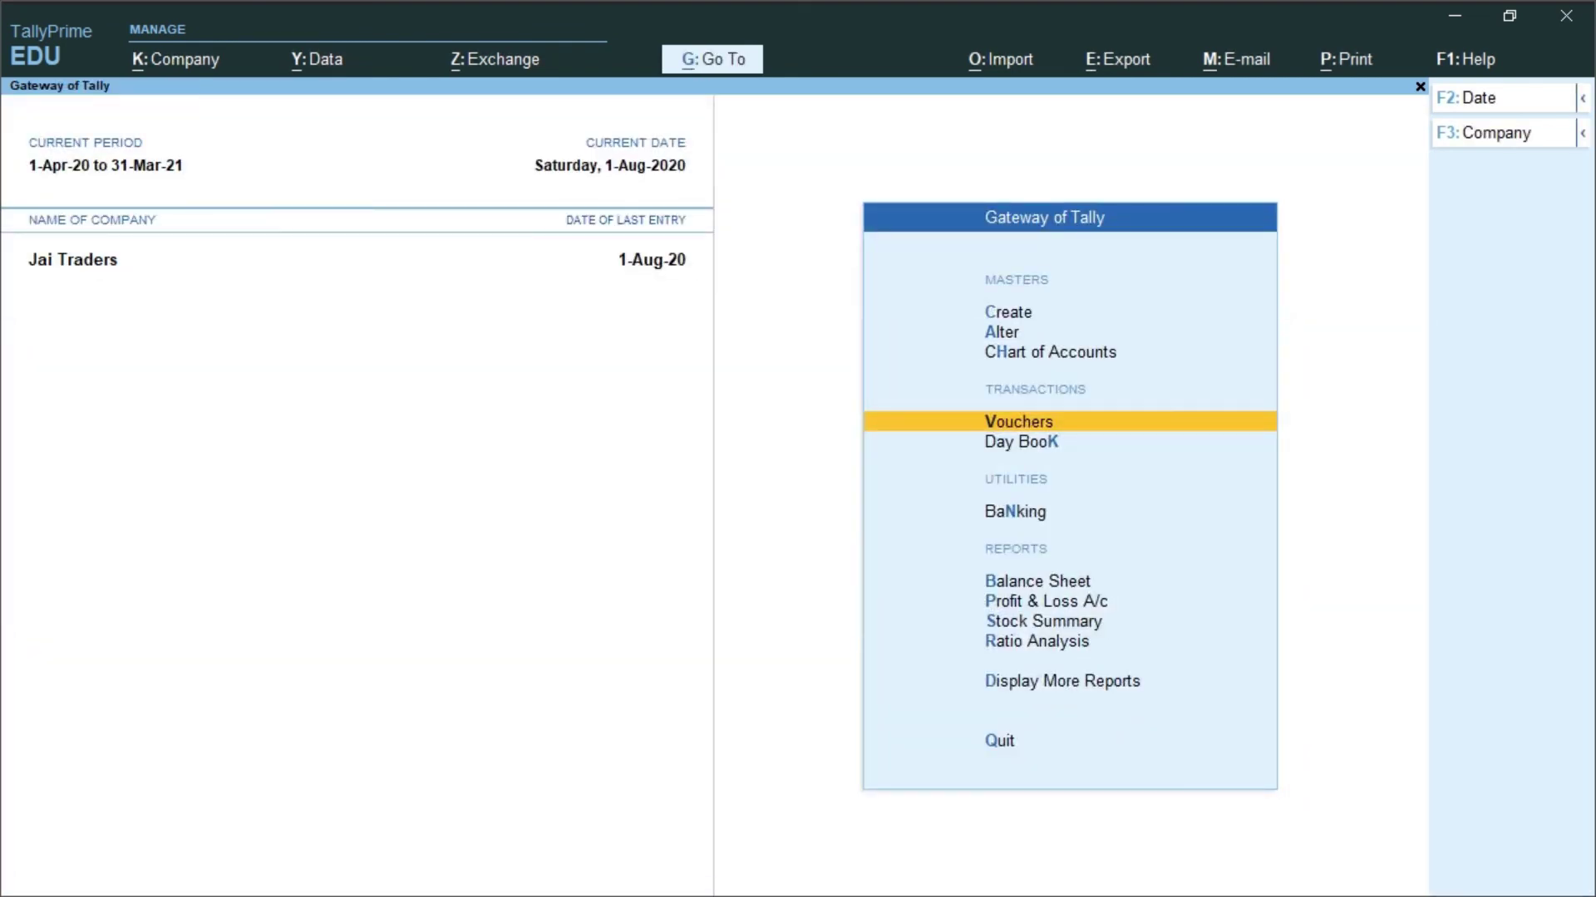
Open the Inventory Books from the additional reports
key("Down")
key("Down")
key("Down")
key("Down")
key("Down")
key("Down")
key("Down")
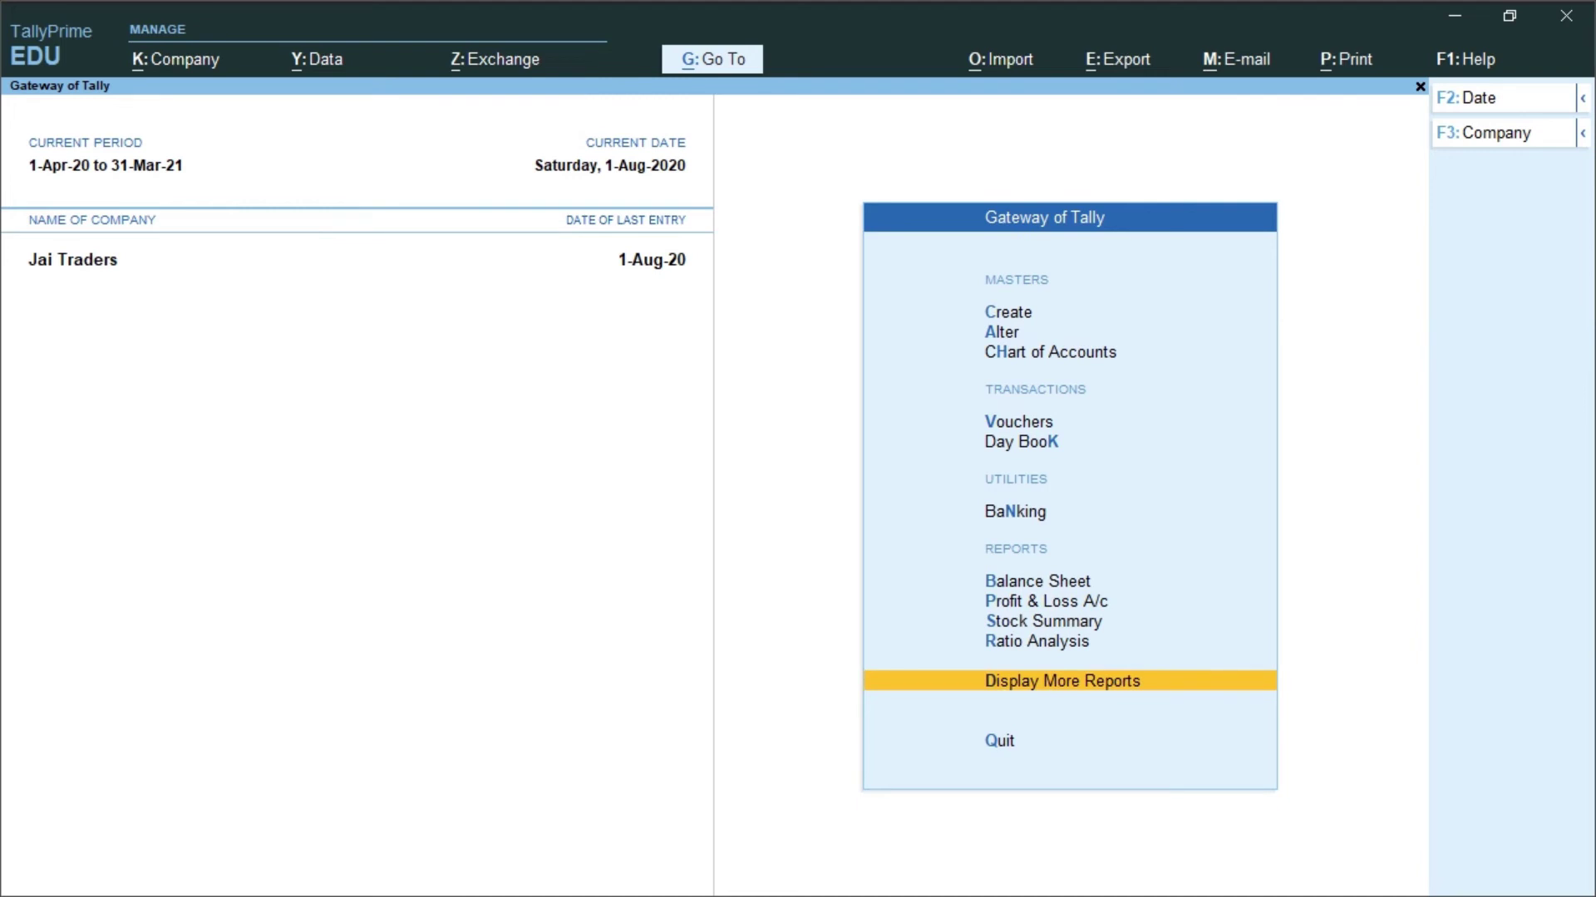
key("Return")
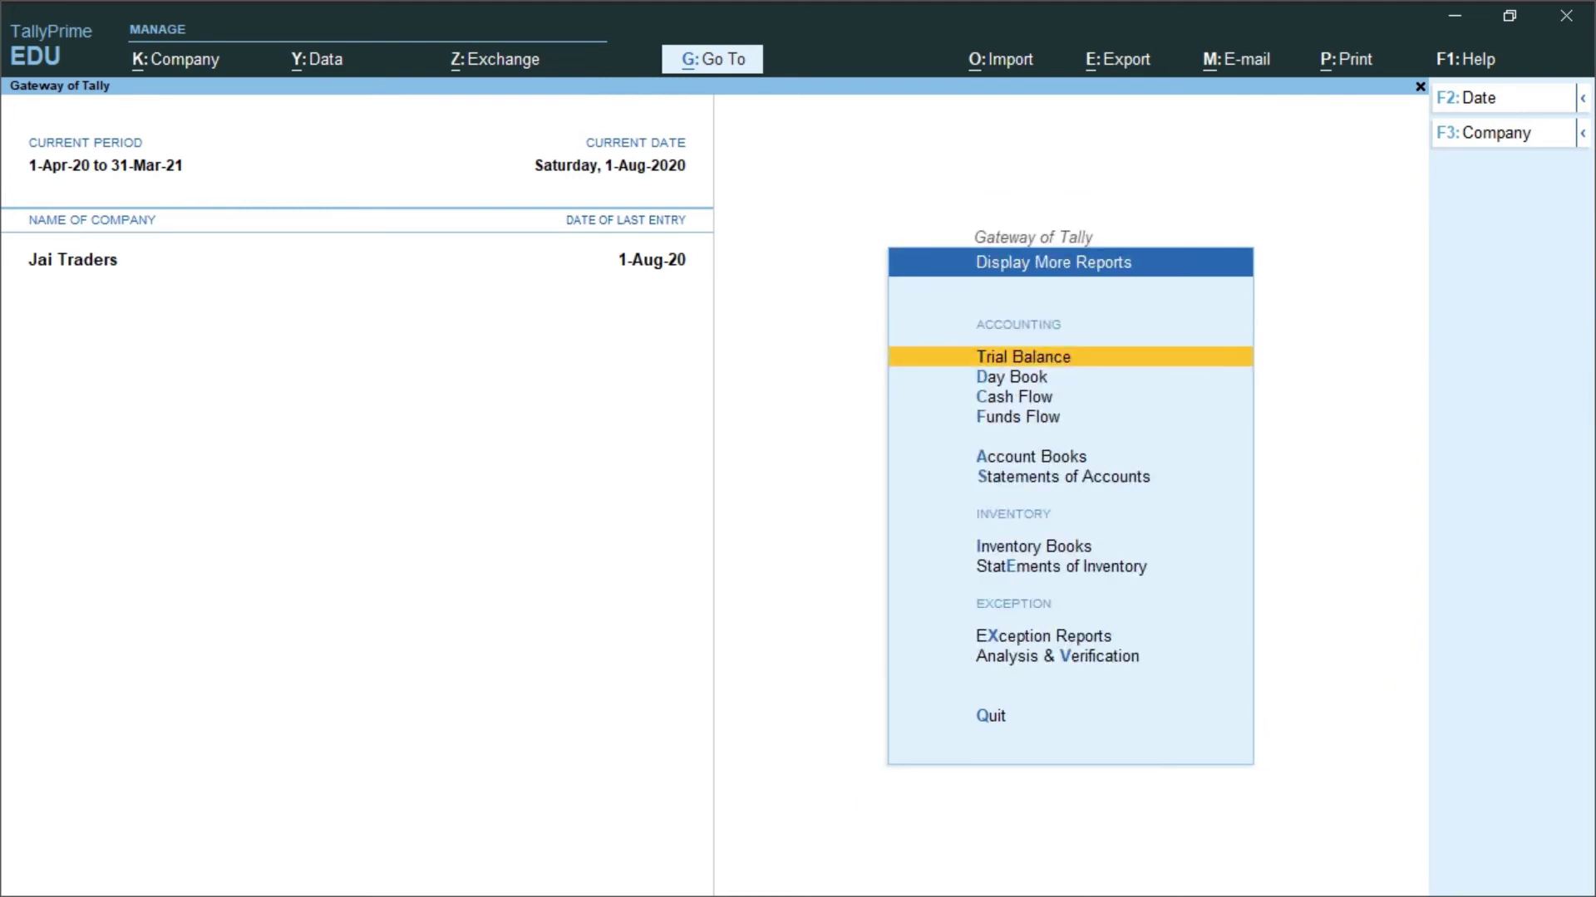
key("Down")
key("Down")
key("Down")
key("Down")
key("Down")
key("Down")
key("Down")
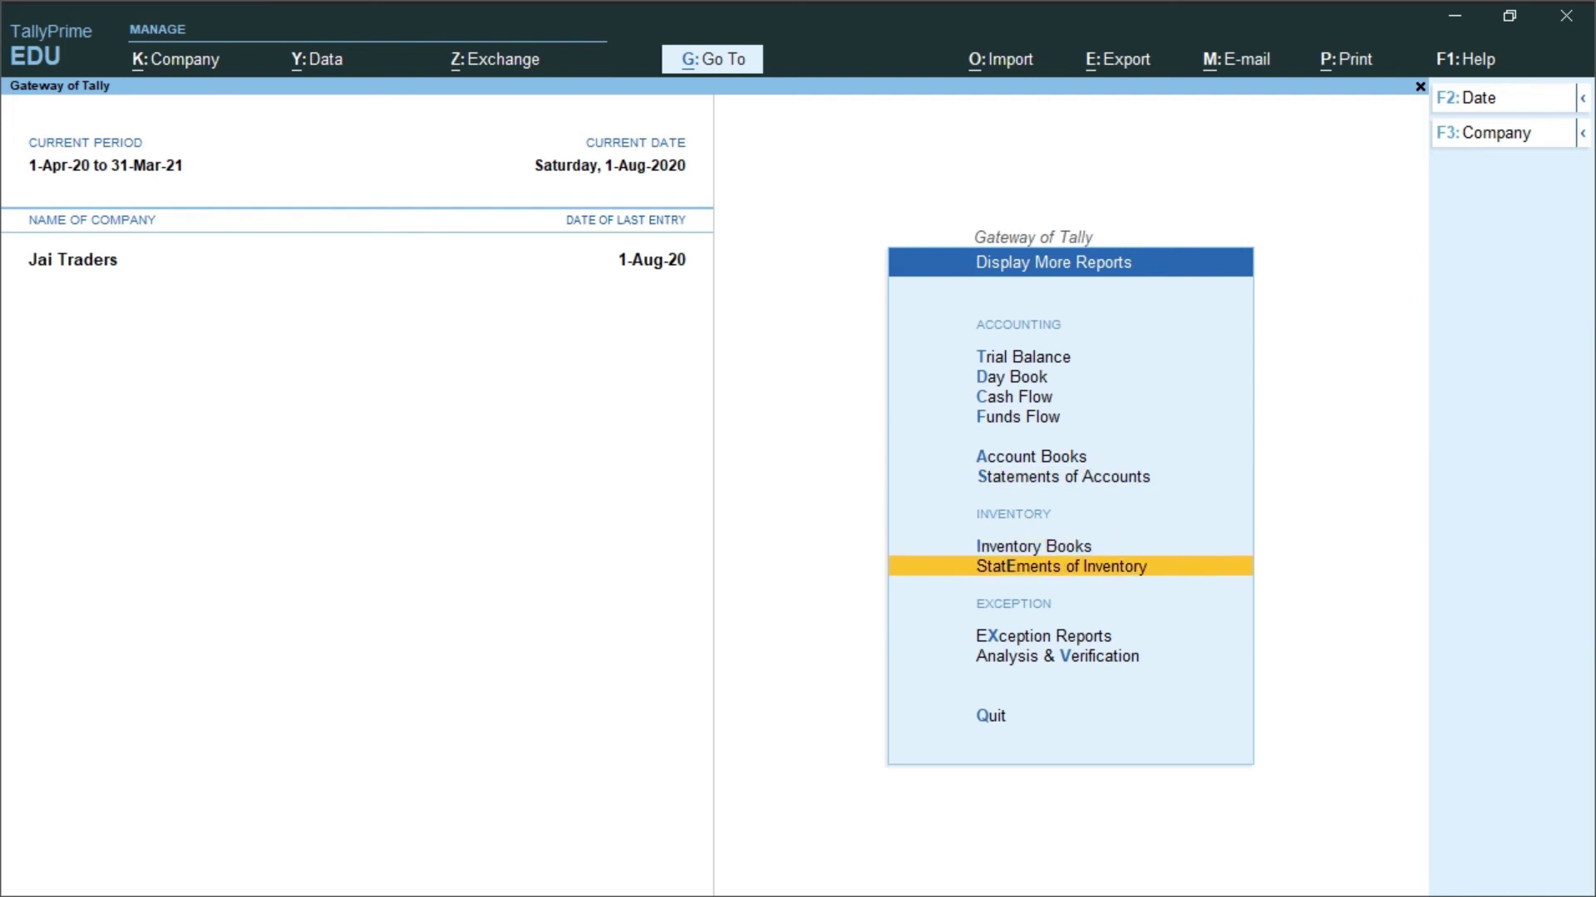
key("Up")
key("Return")
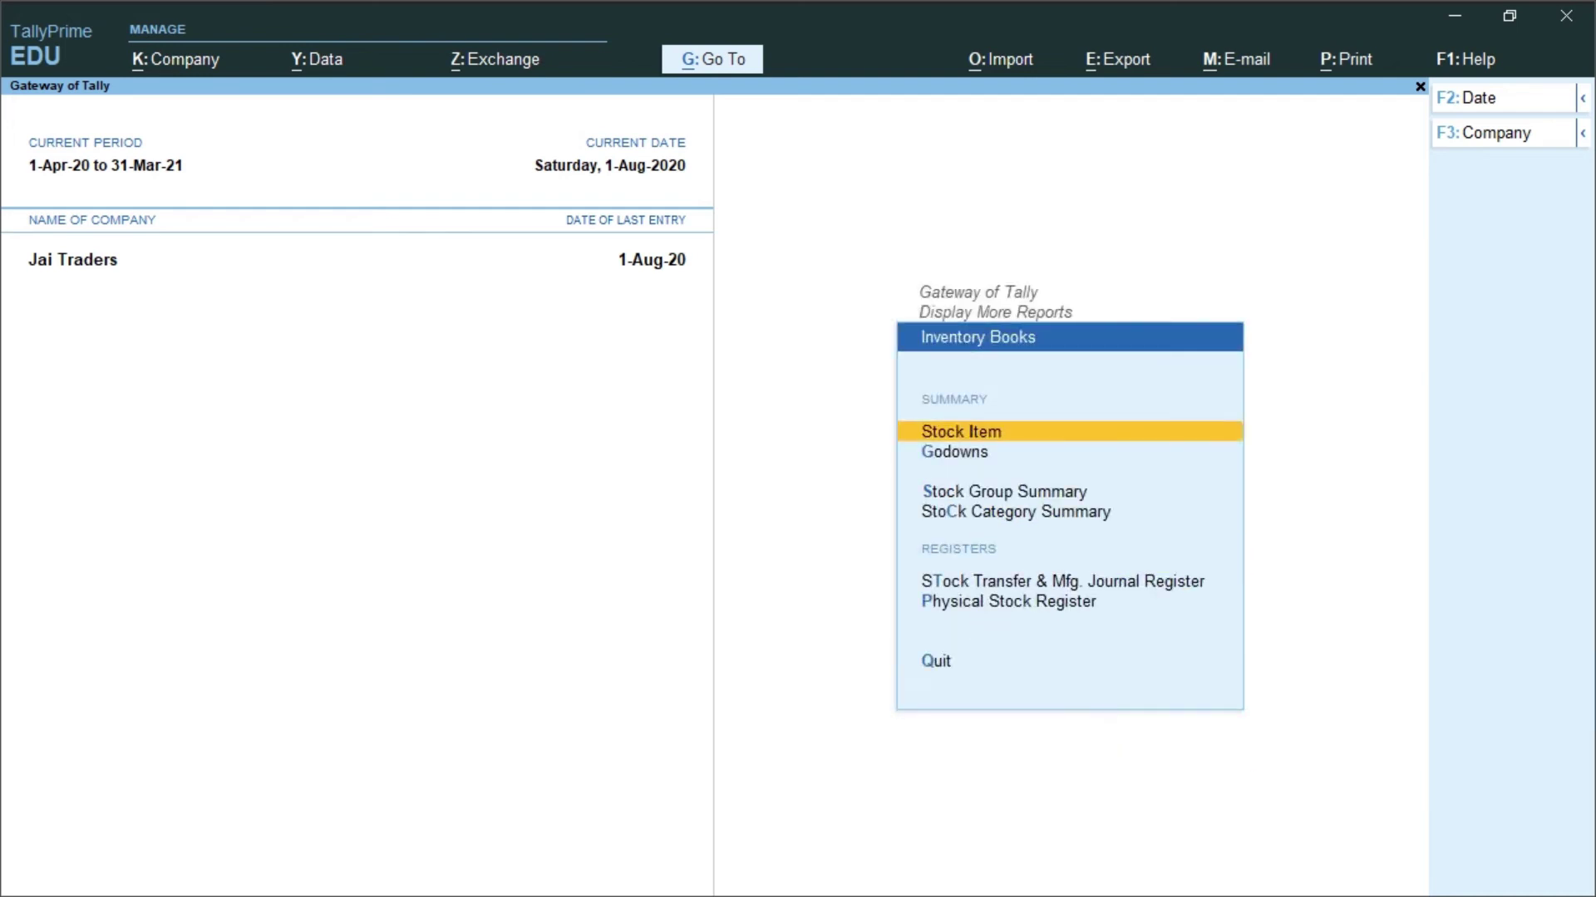
View the Godown Summary for Delhi and examine the items under its Finished Goods
key("Down")
key("Return")
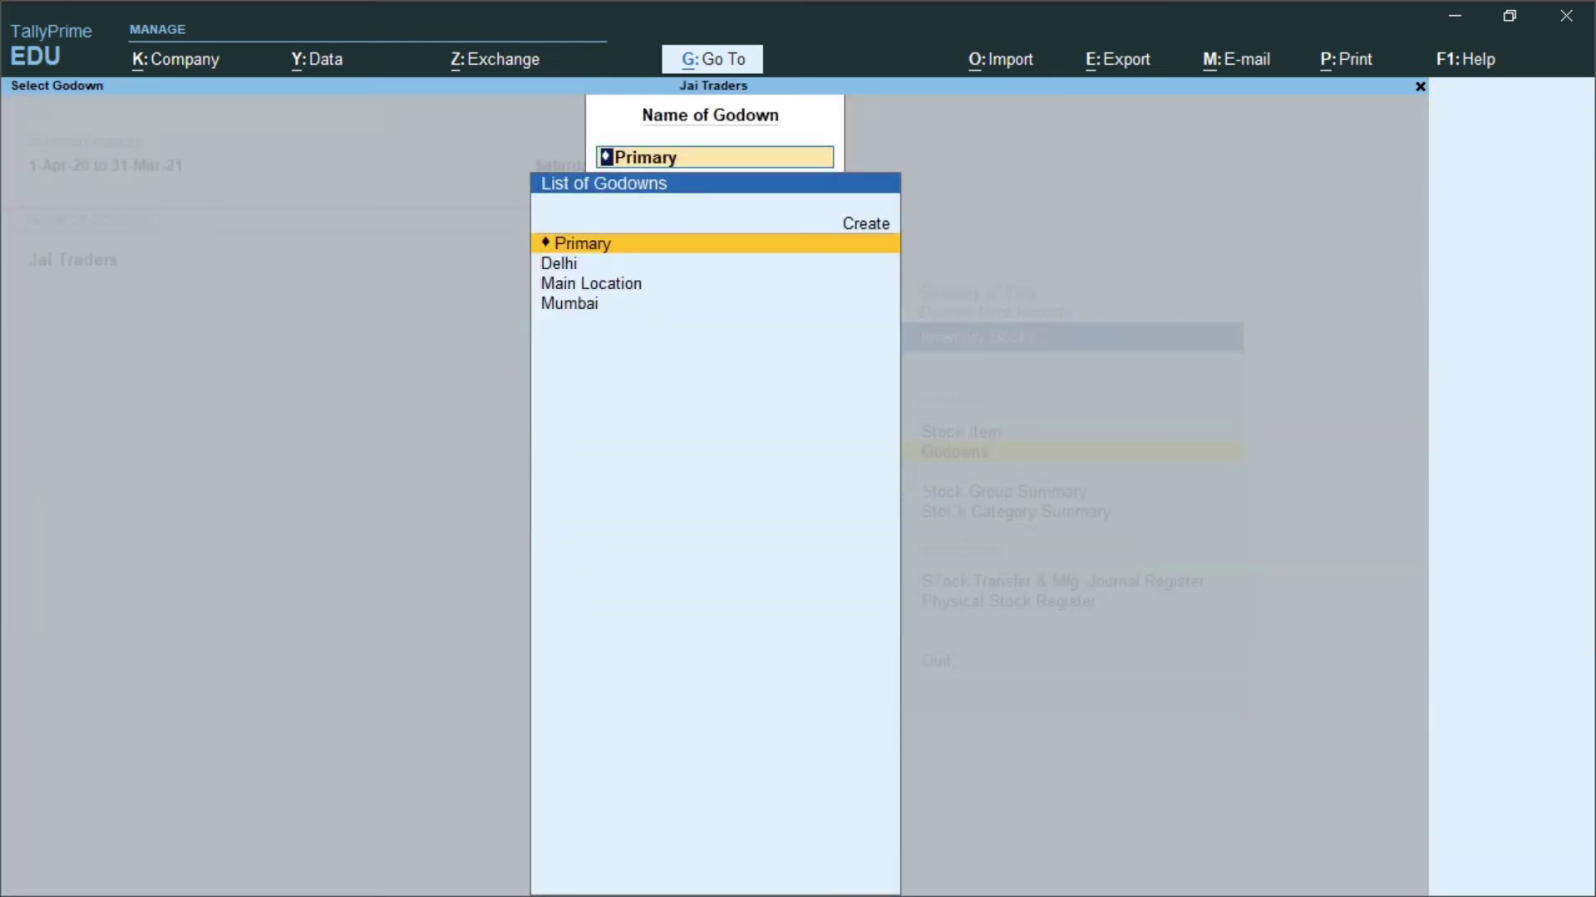
key("Down")
key("Return")
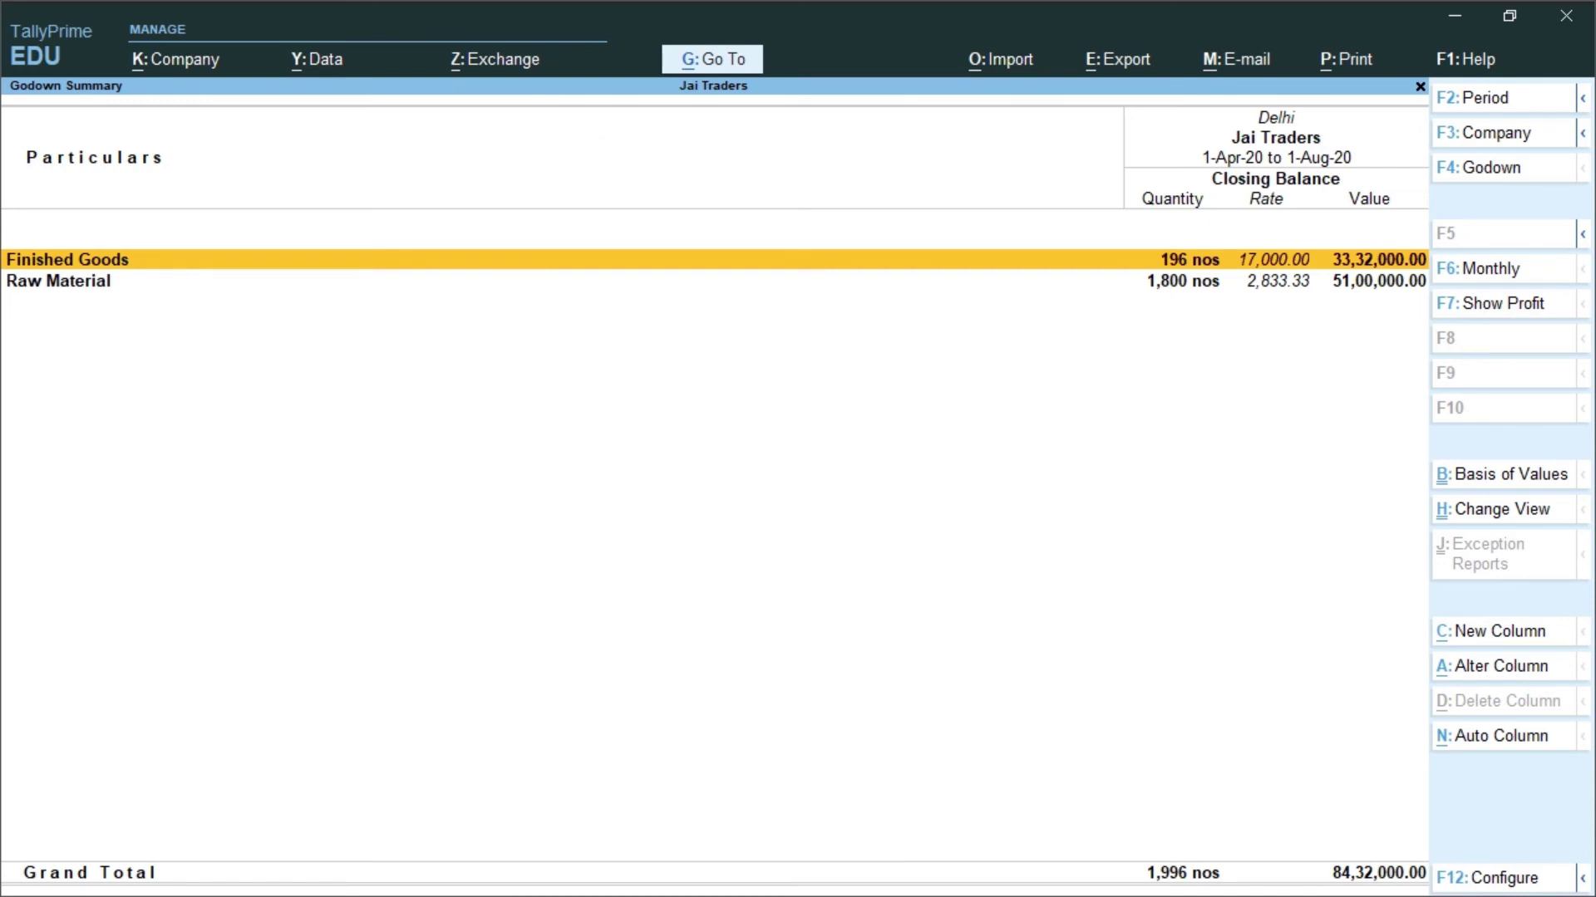
key("Return")
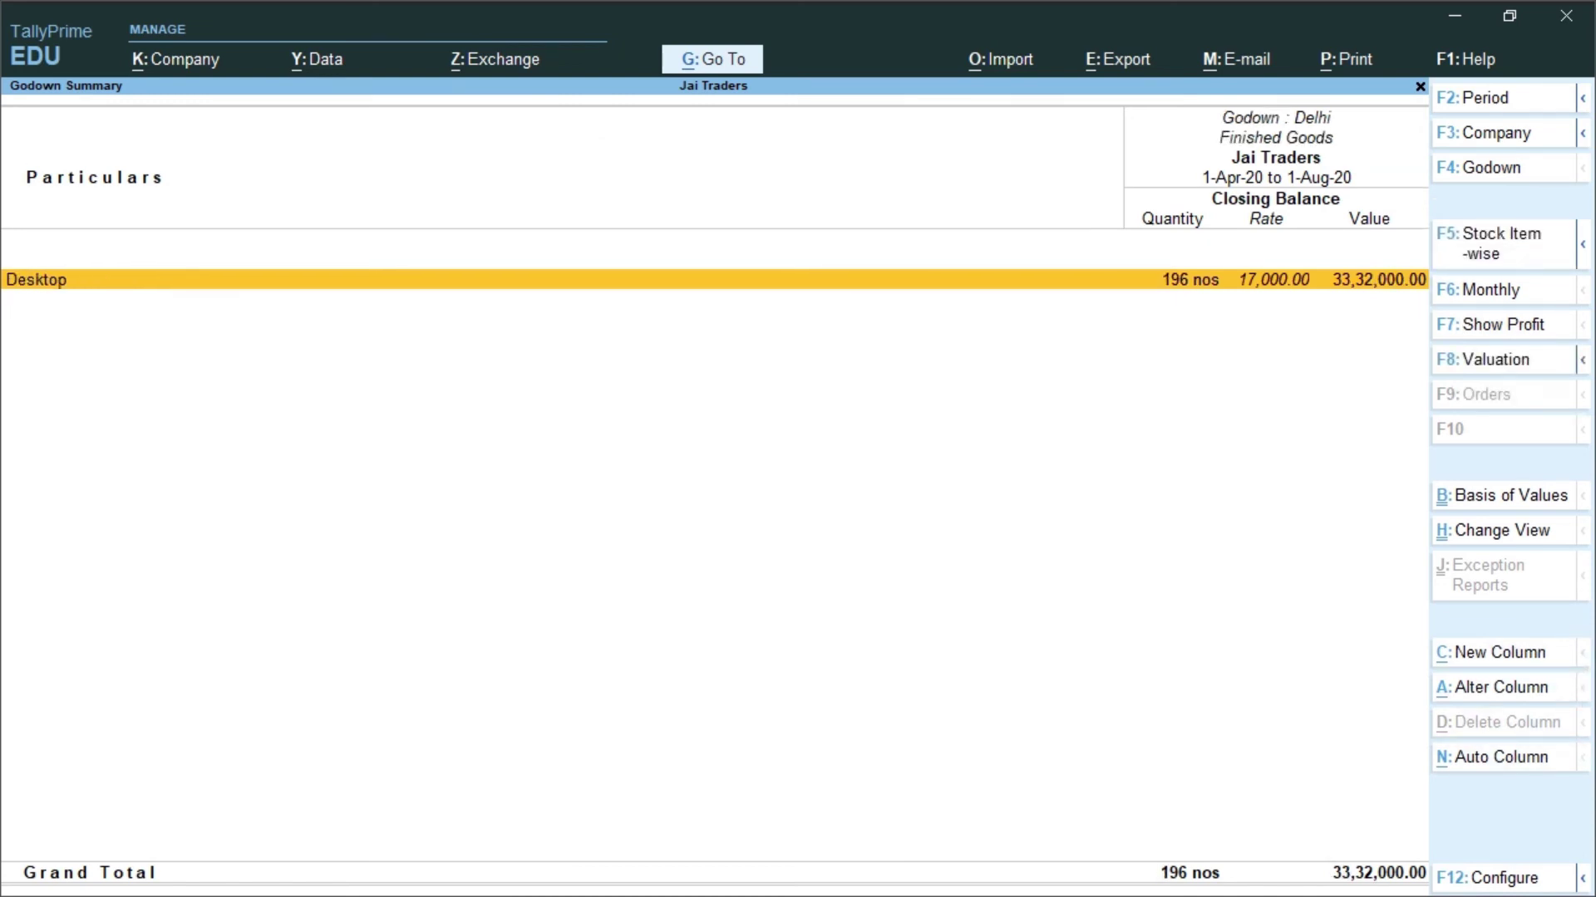
key("Escape")
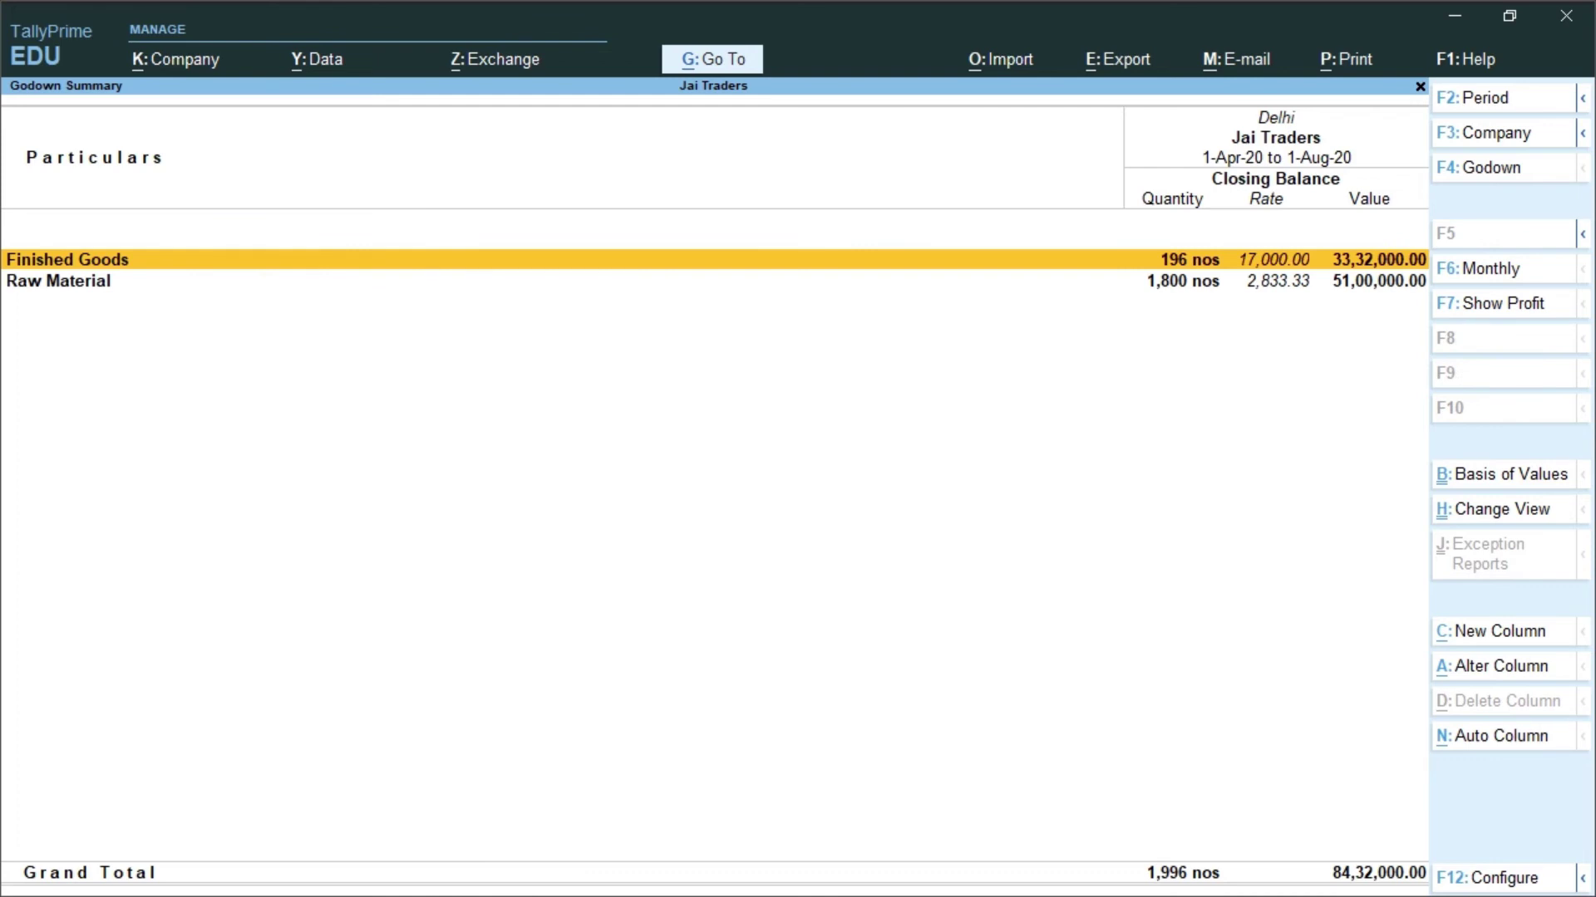
Switch the Godown Summary to Mumbai, examine the items under its Finished Goods, and close the summary
key("F4")
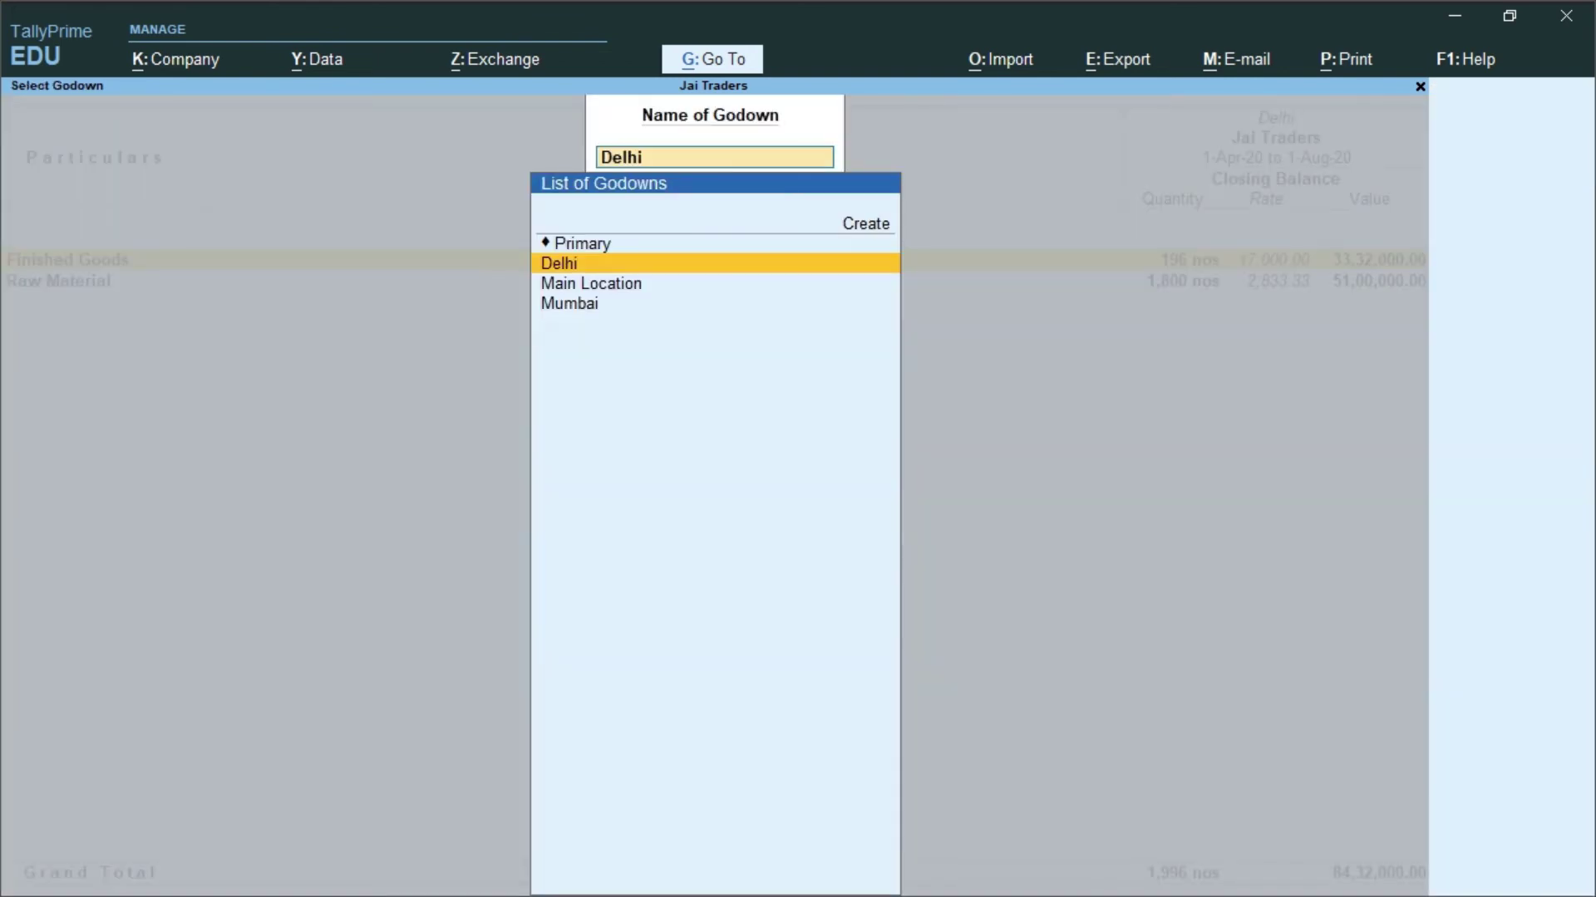
key("Down")
key("Down")
key("Return")
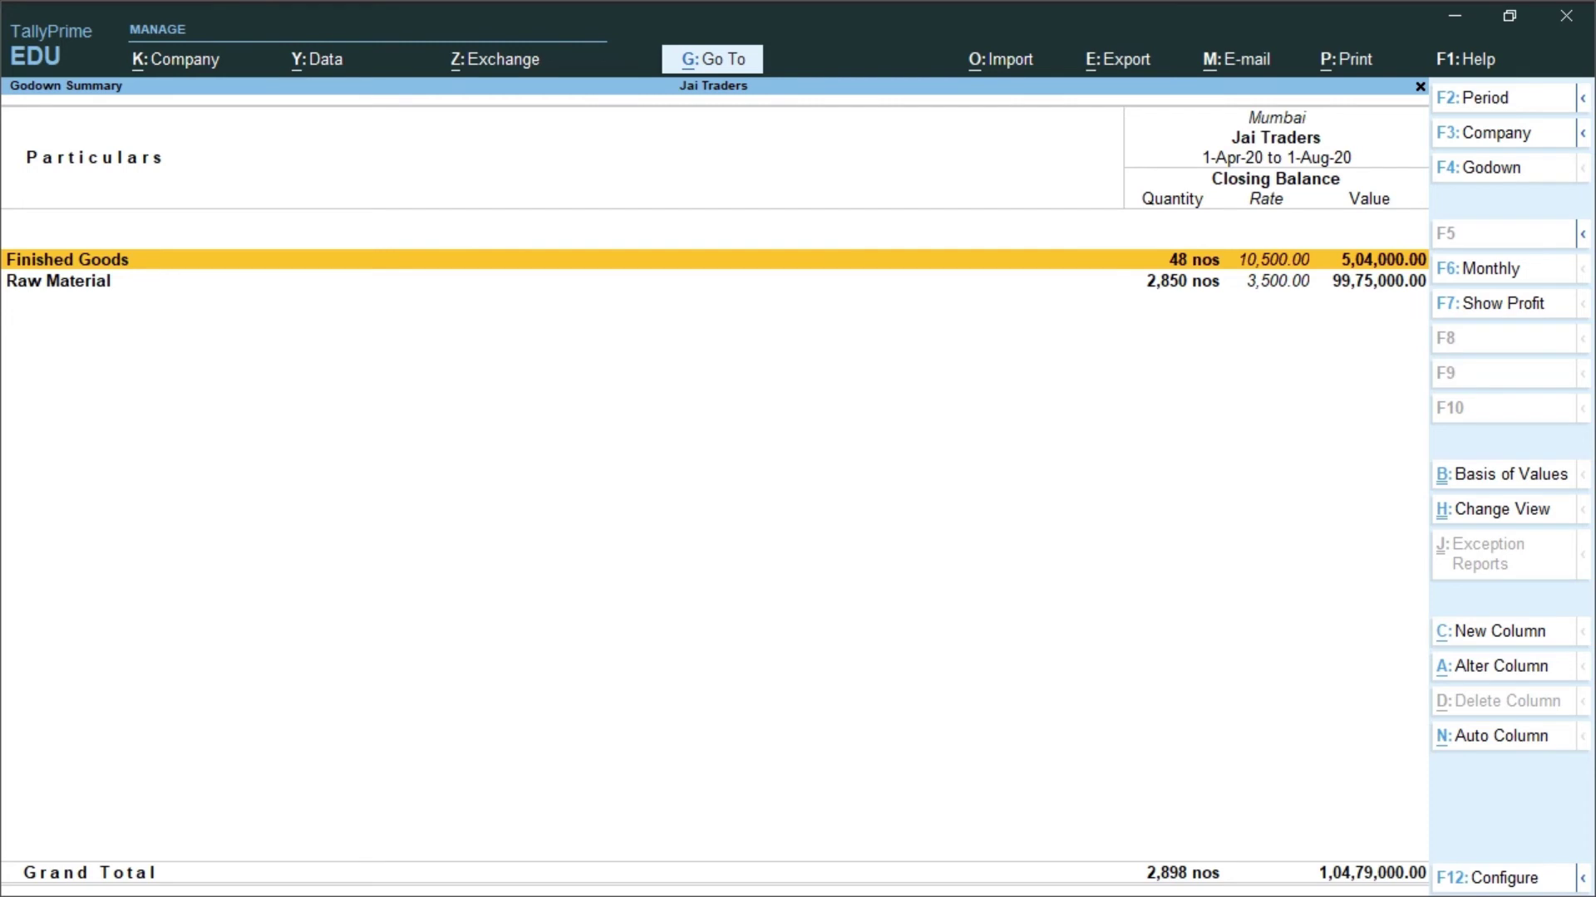
key("Return")
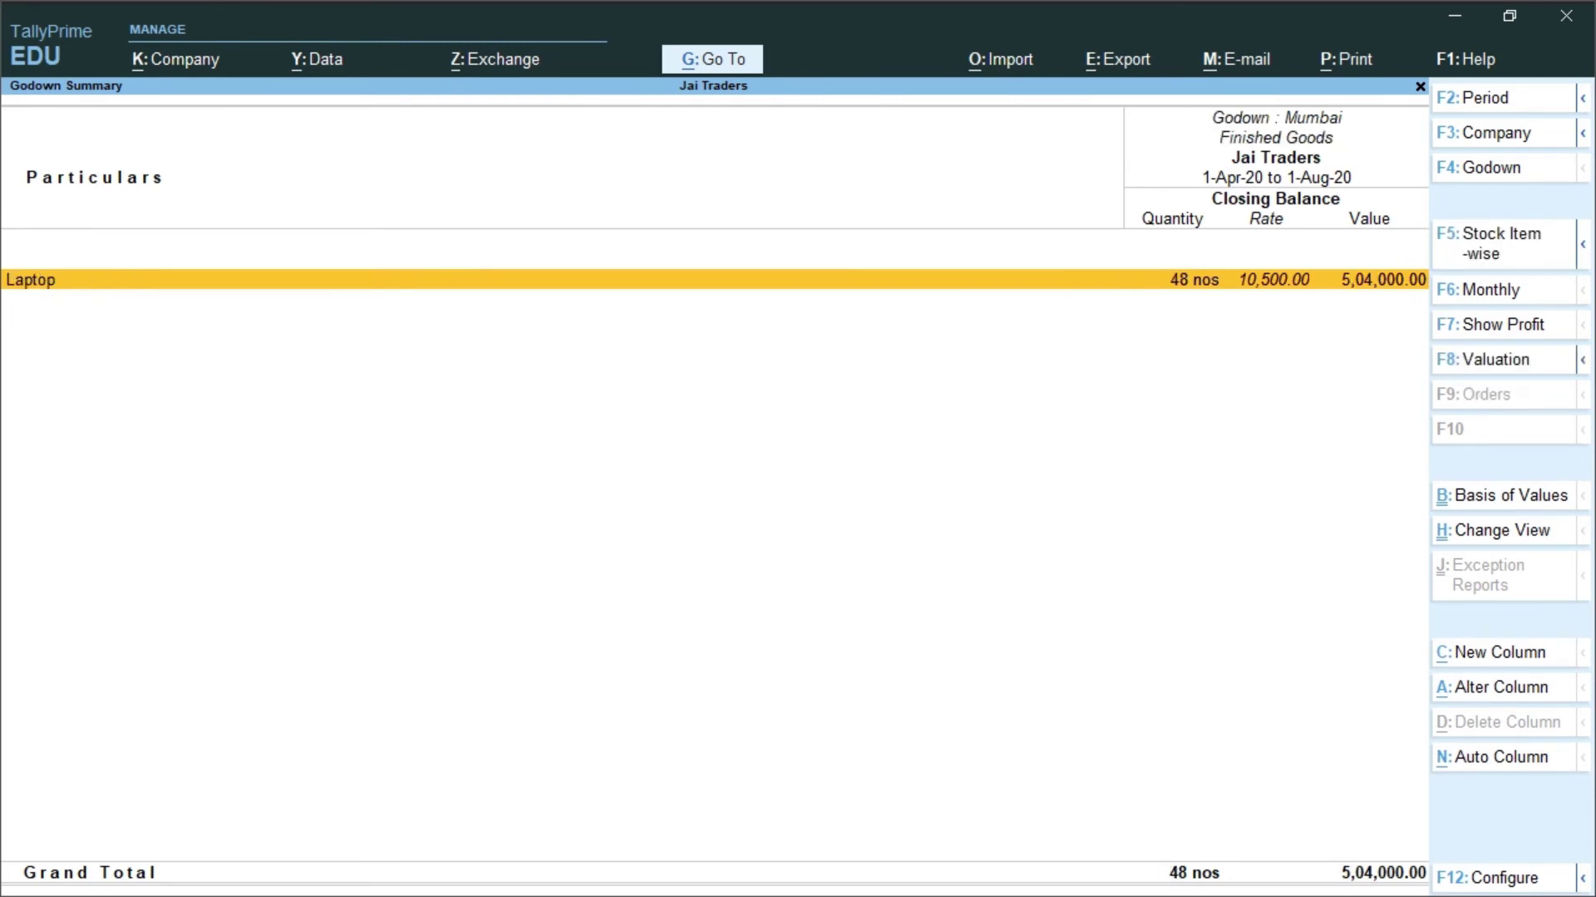
key("Escape")
key("Escape")
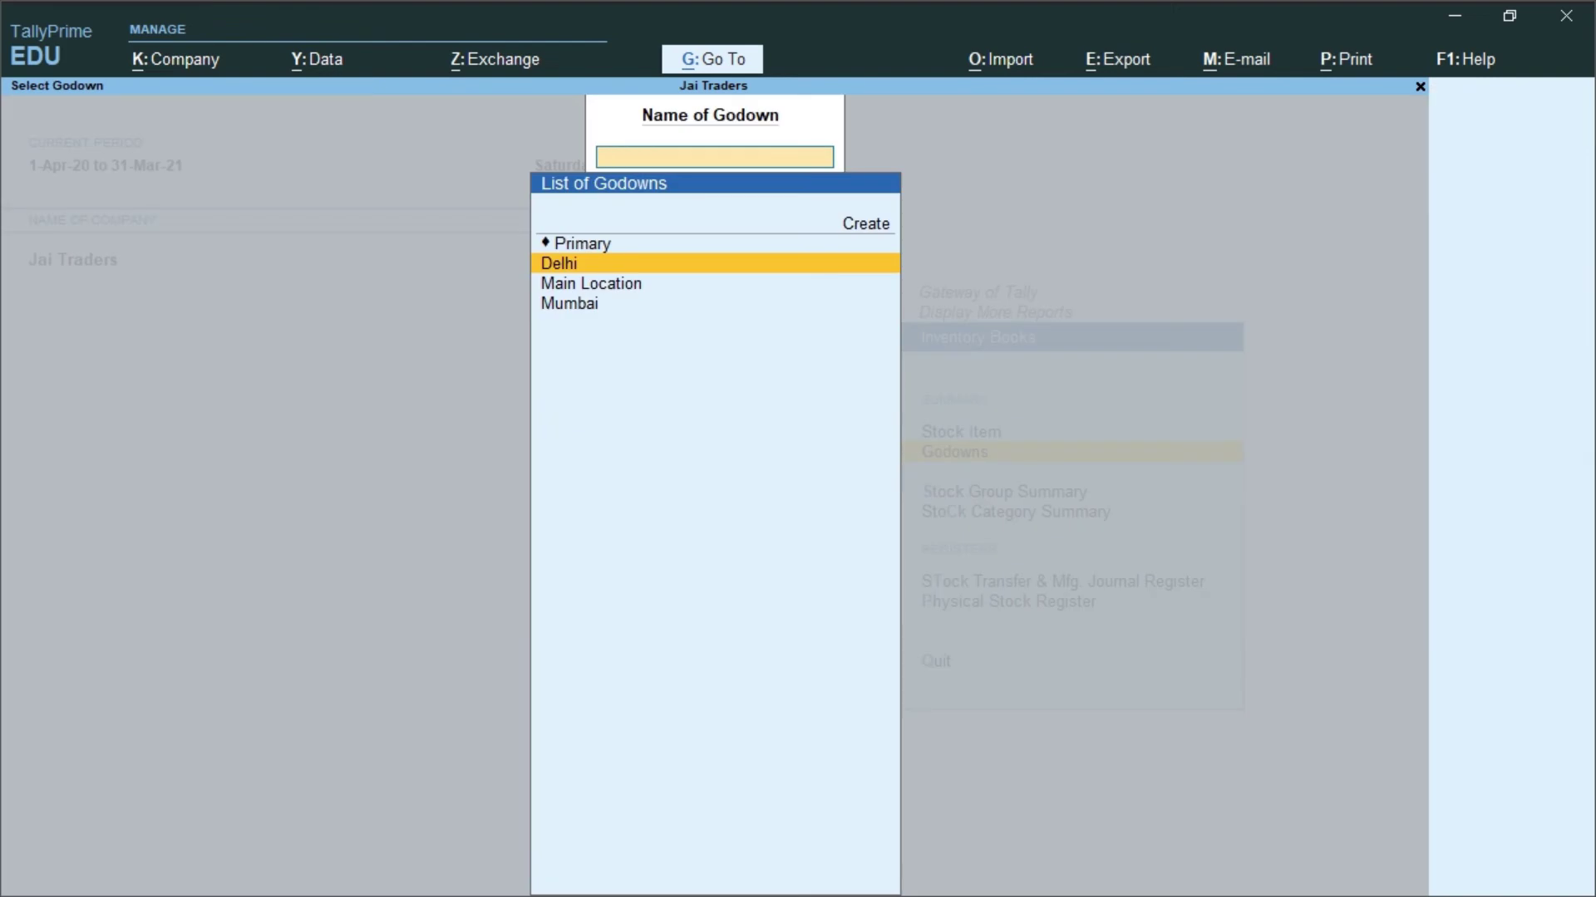
View the monthly summary of the Cabinet stock item from the Inventory Books, and close it
key("Escape")
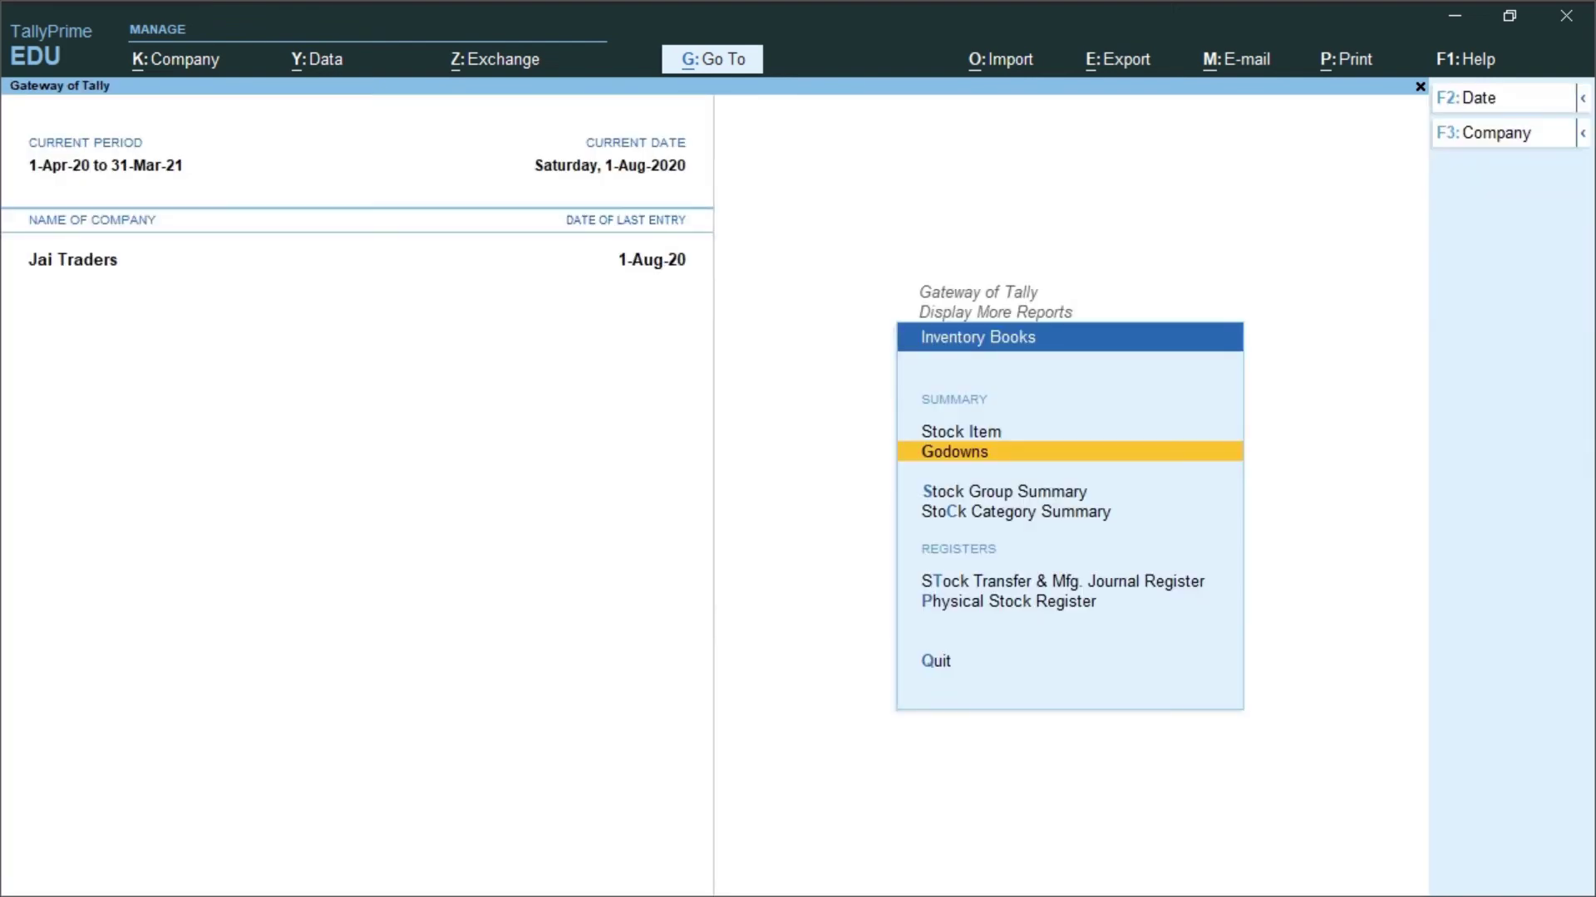
key("Up")
key("Return")
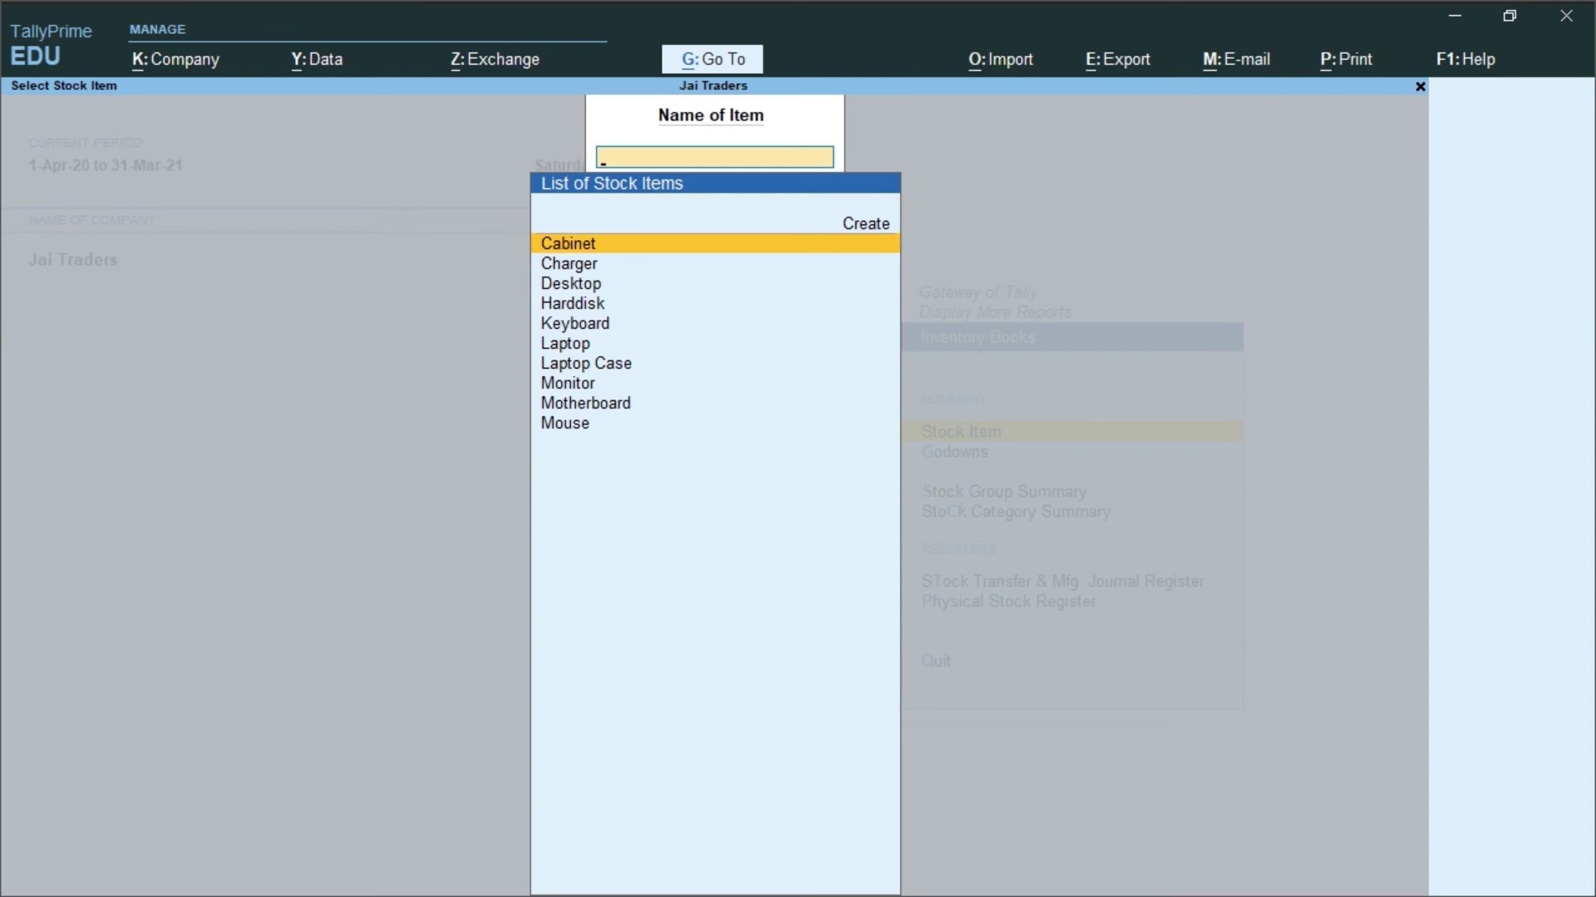
key("Return")
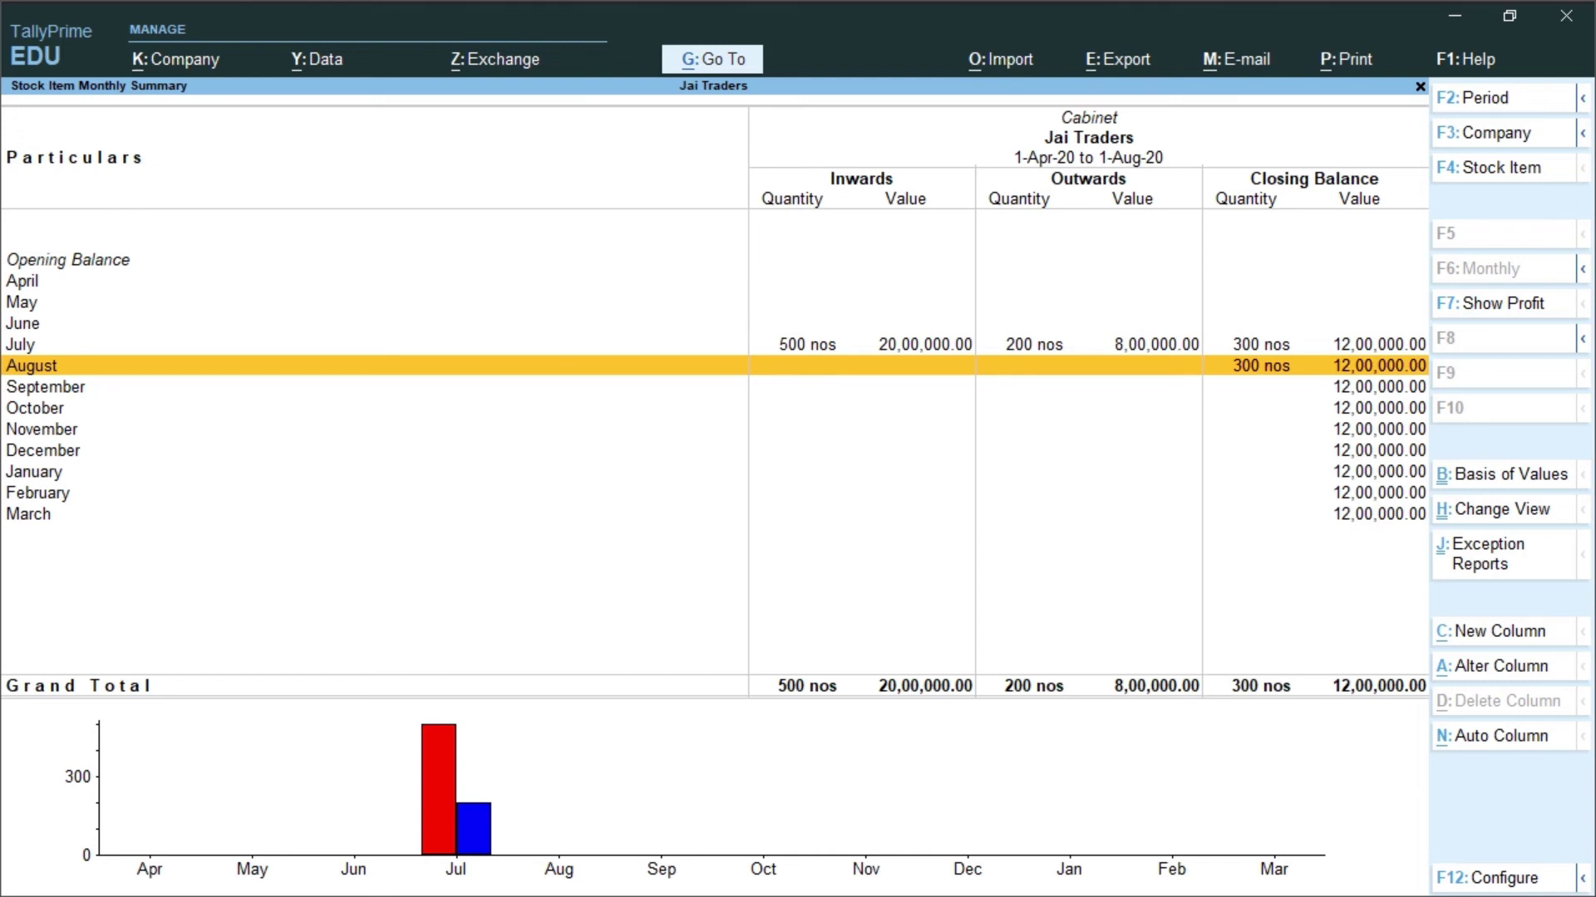
key("Escape")
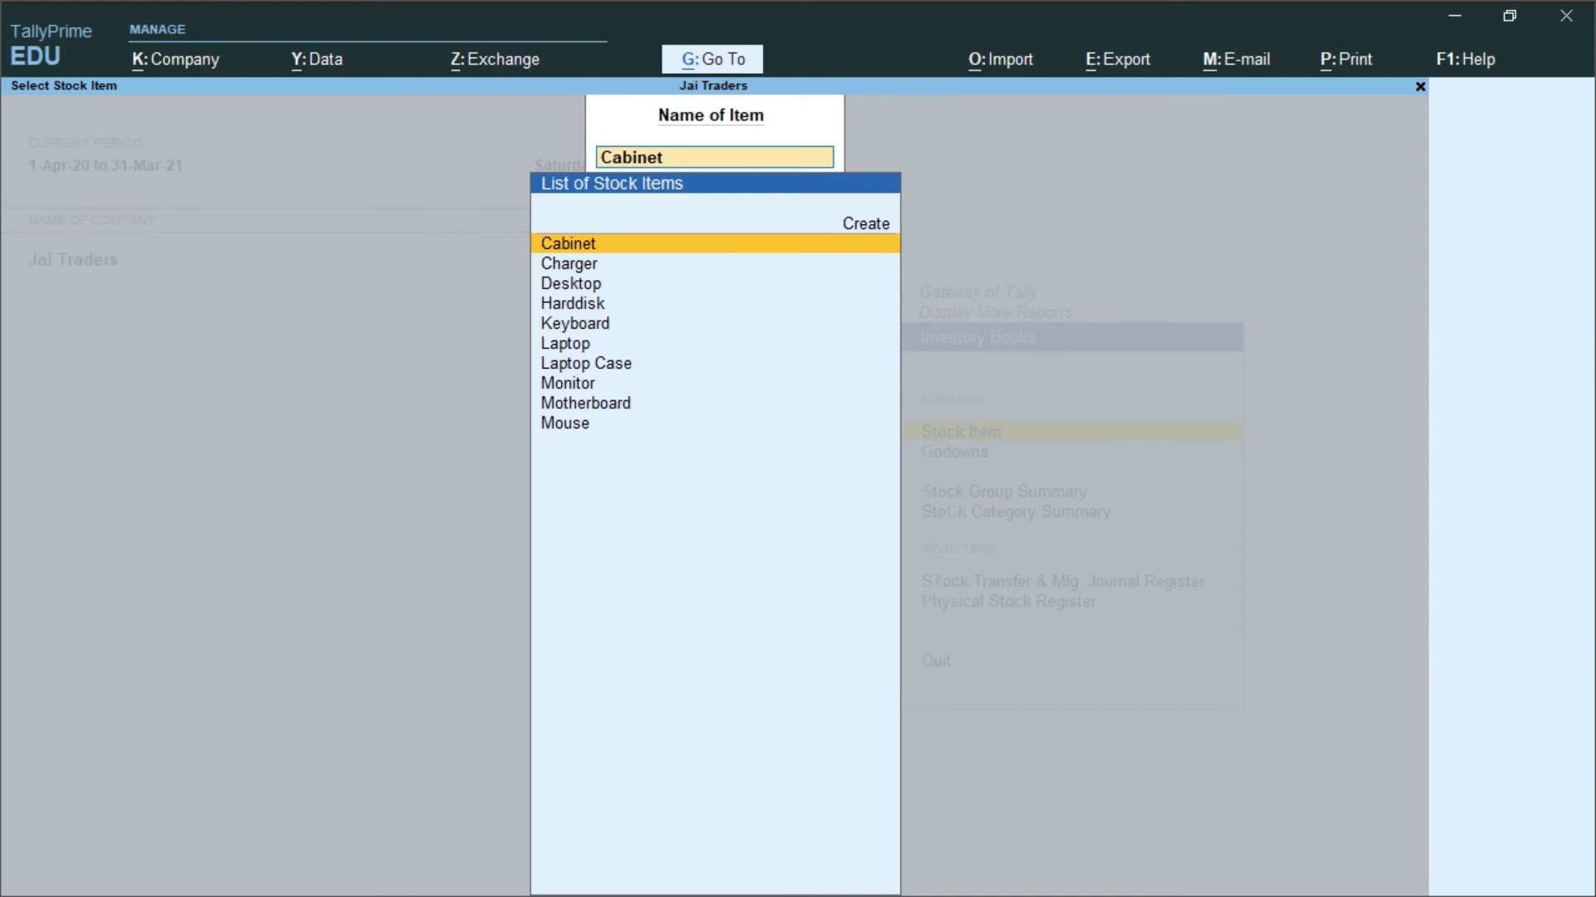
key("Down")
key("Down")
key("Down")
key("Down")
key("Down")
key("Down")
key("Down")
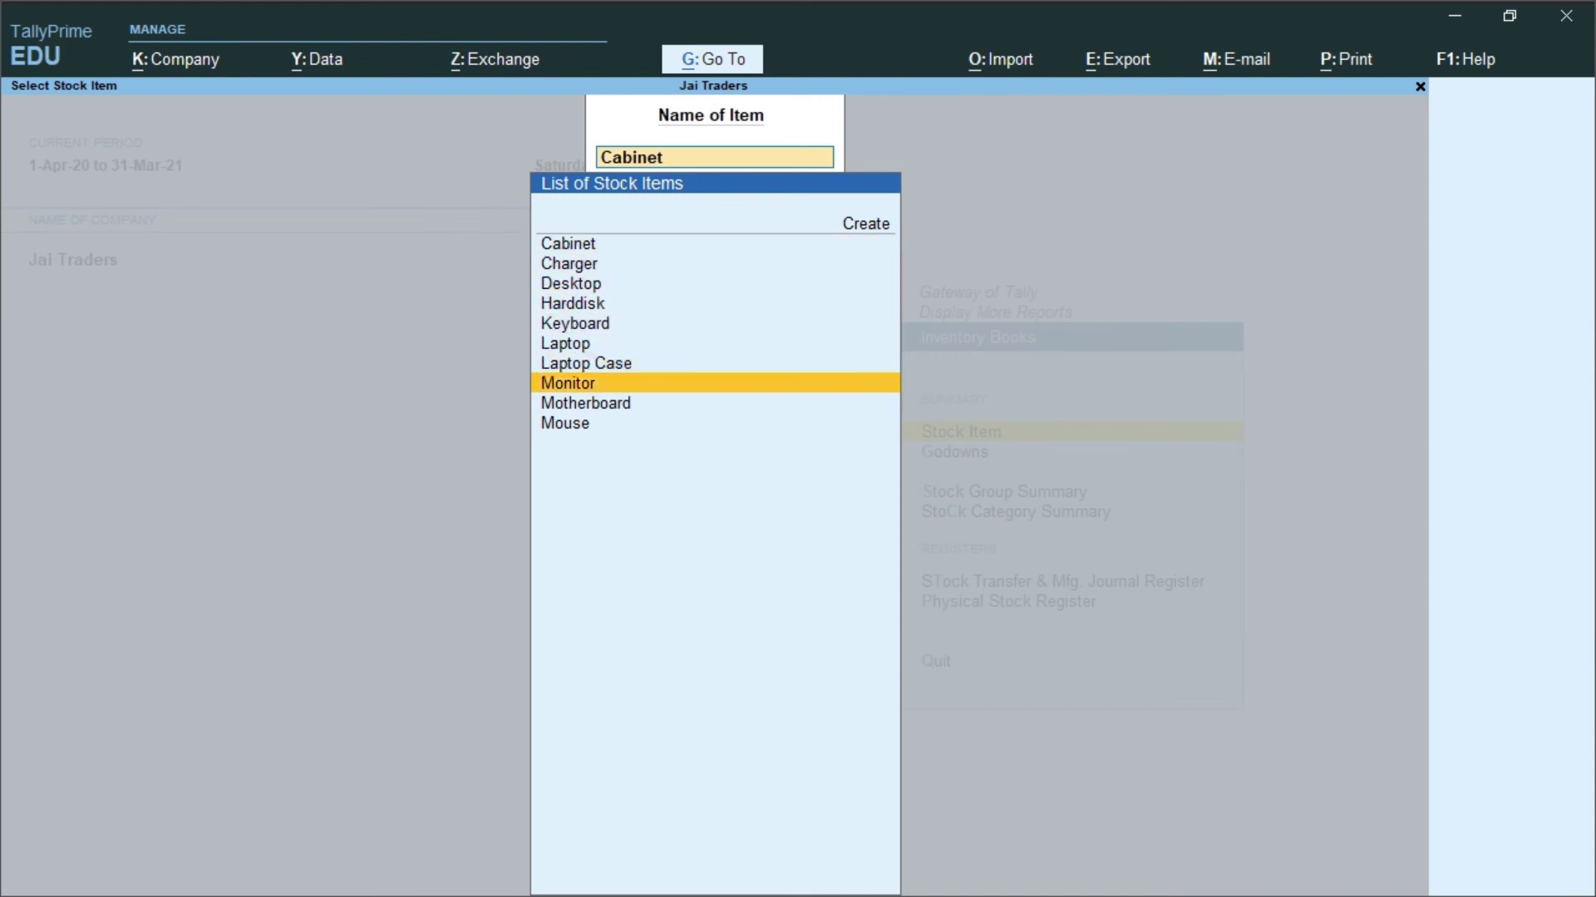
key("Down")
key("Escape")
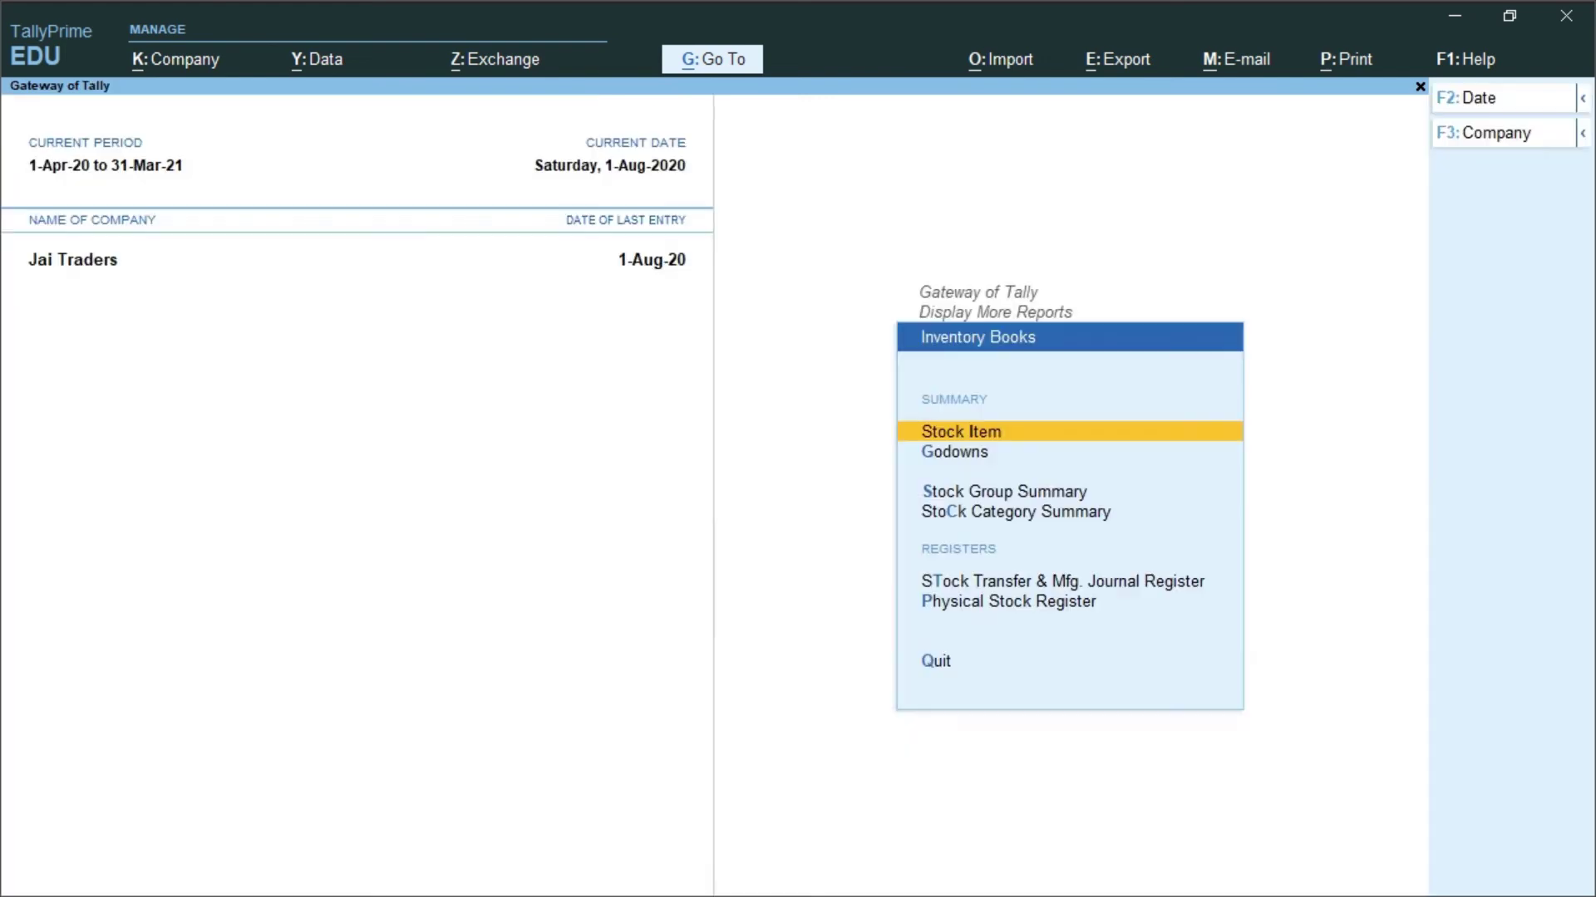
Open the Job Work Analysis for Product -1 from the Statements of Inventory
key("Escape")
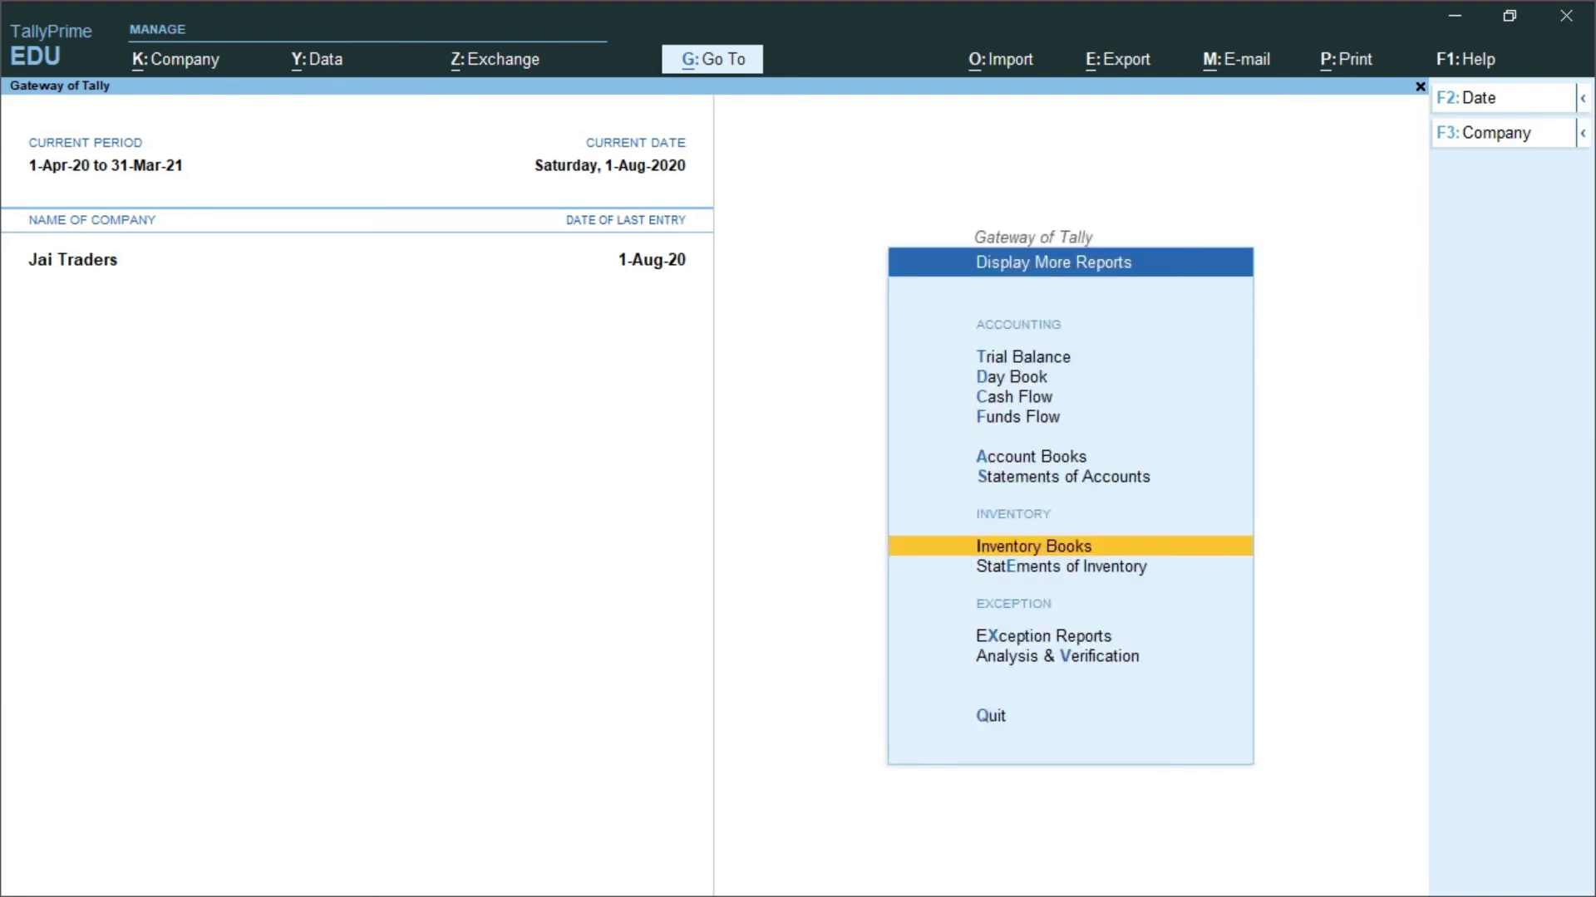
key("Down")
key("Return")
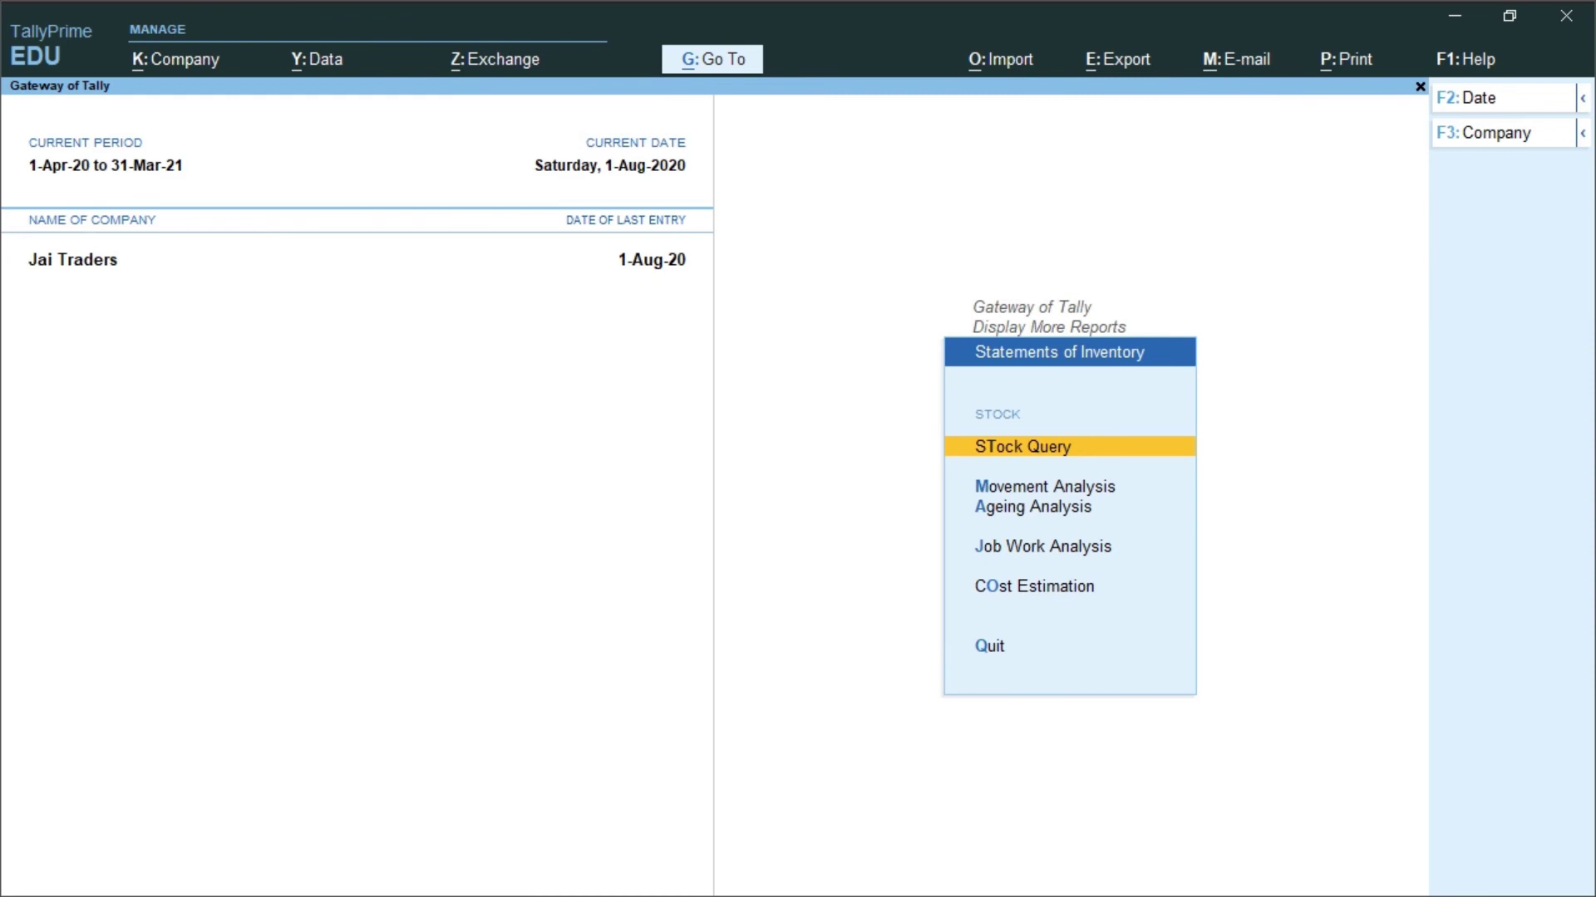
key("Down")
key("Down")
key("Down")
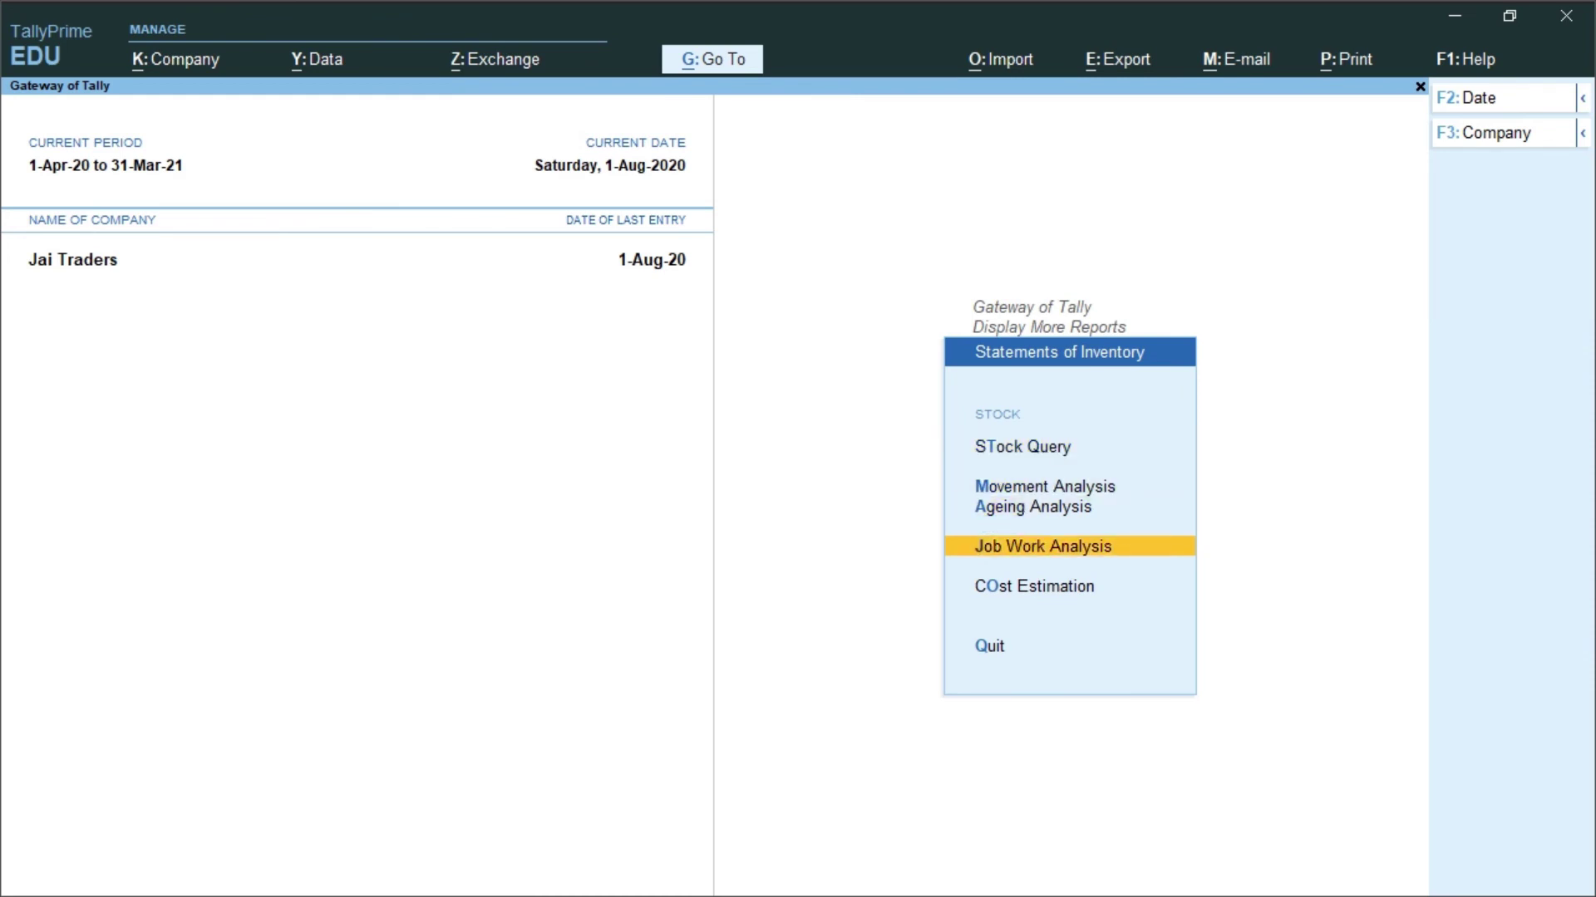
key("Return")
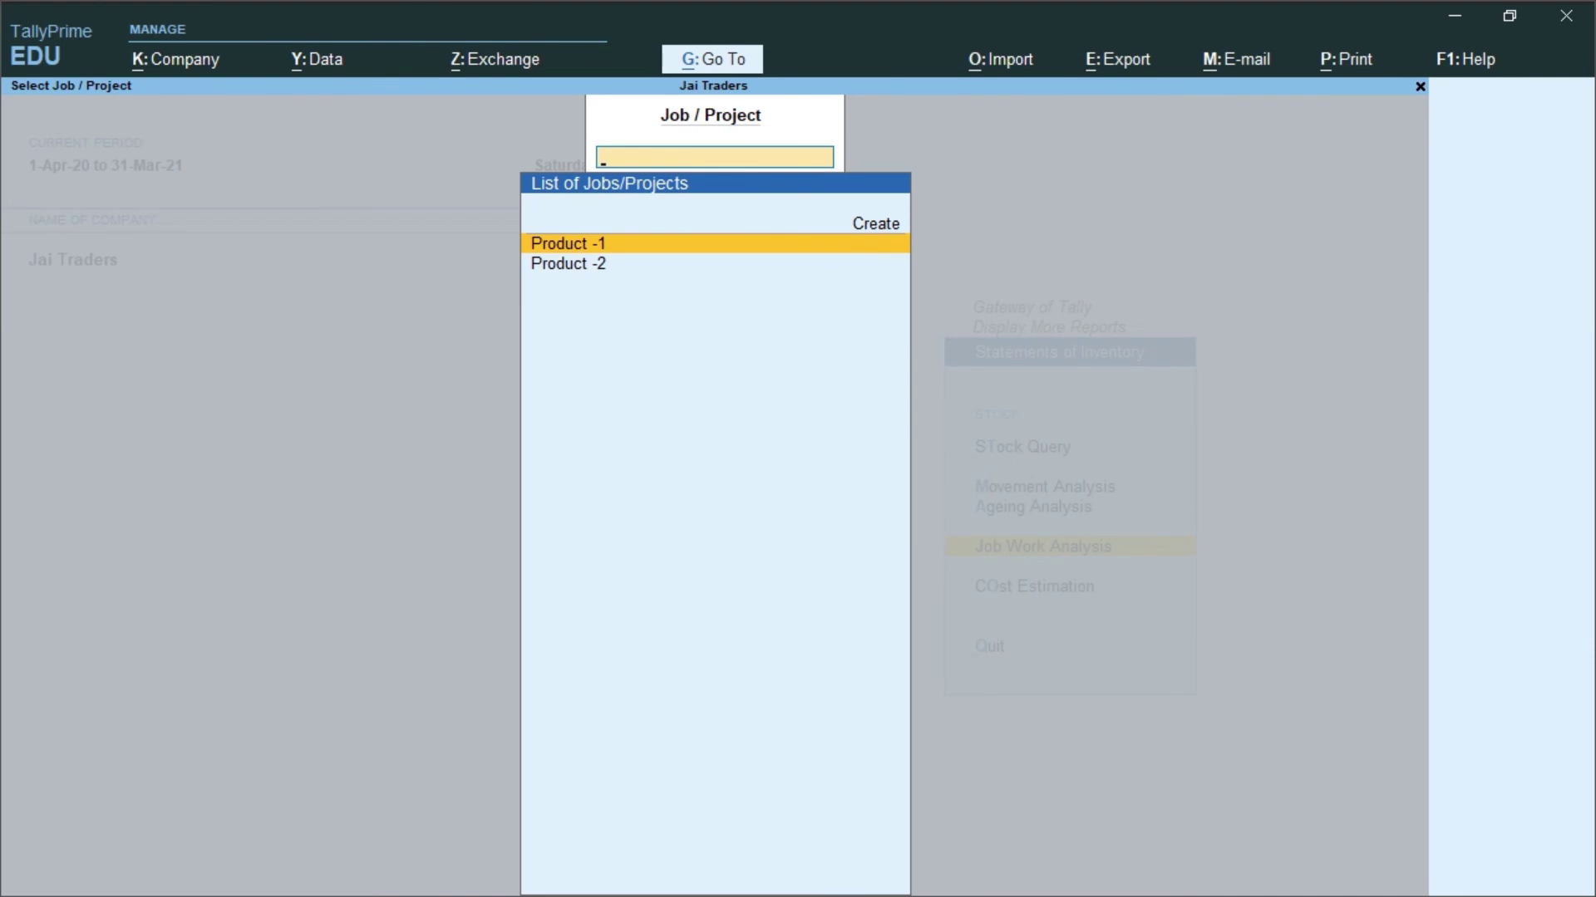
key("Return")
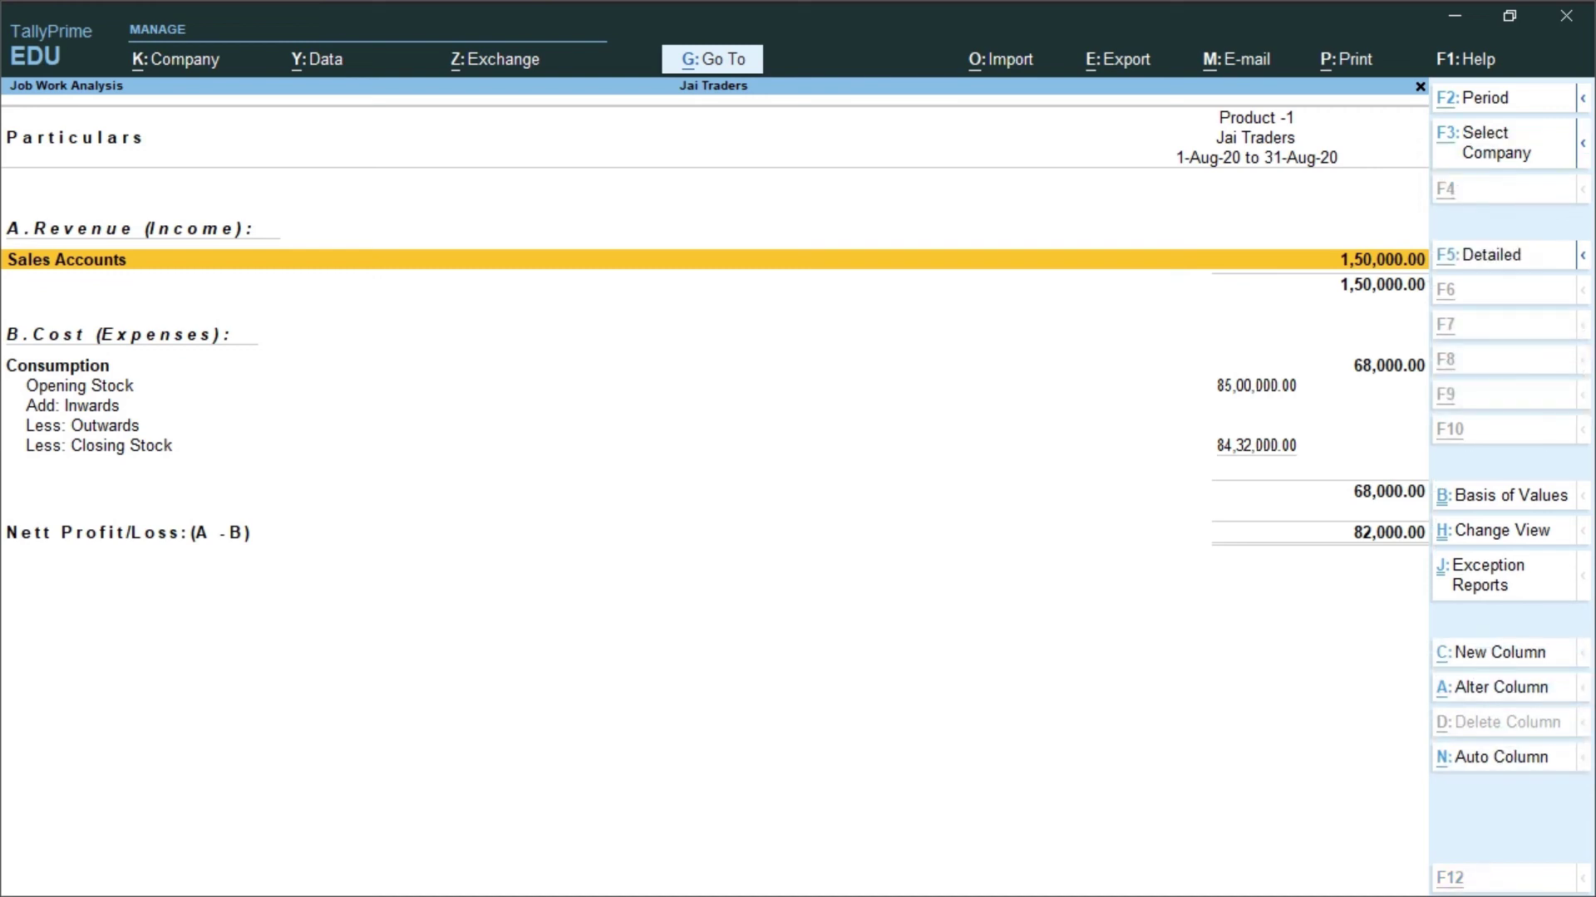
Show the Product -1 Job Work Analysis in detail and examine its sales, consumption and inwards lines
key("alt+F1")
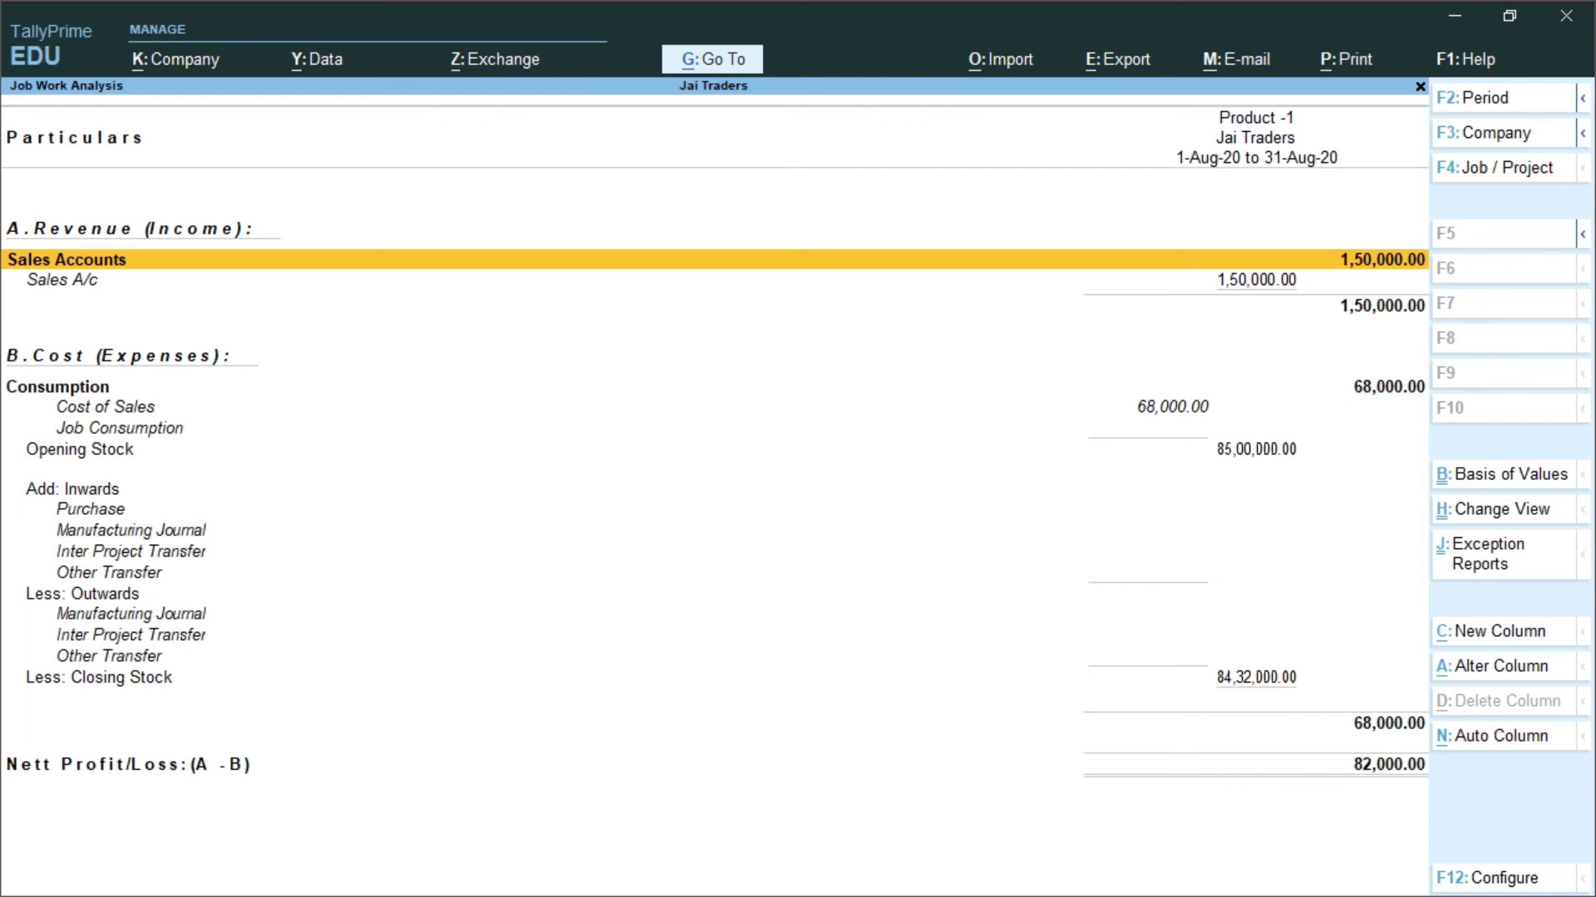
key("Down")
key("Down")
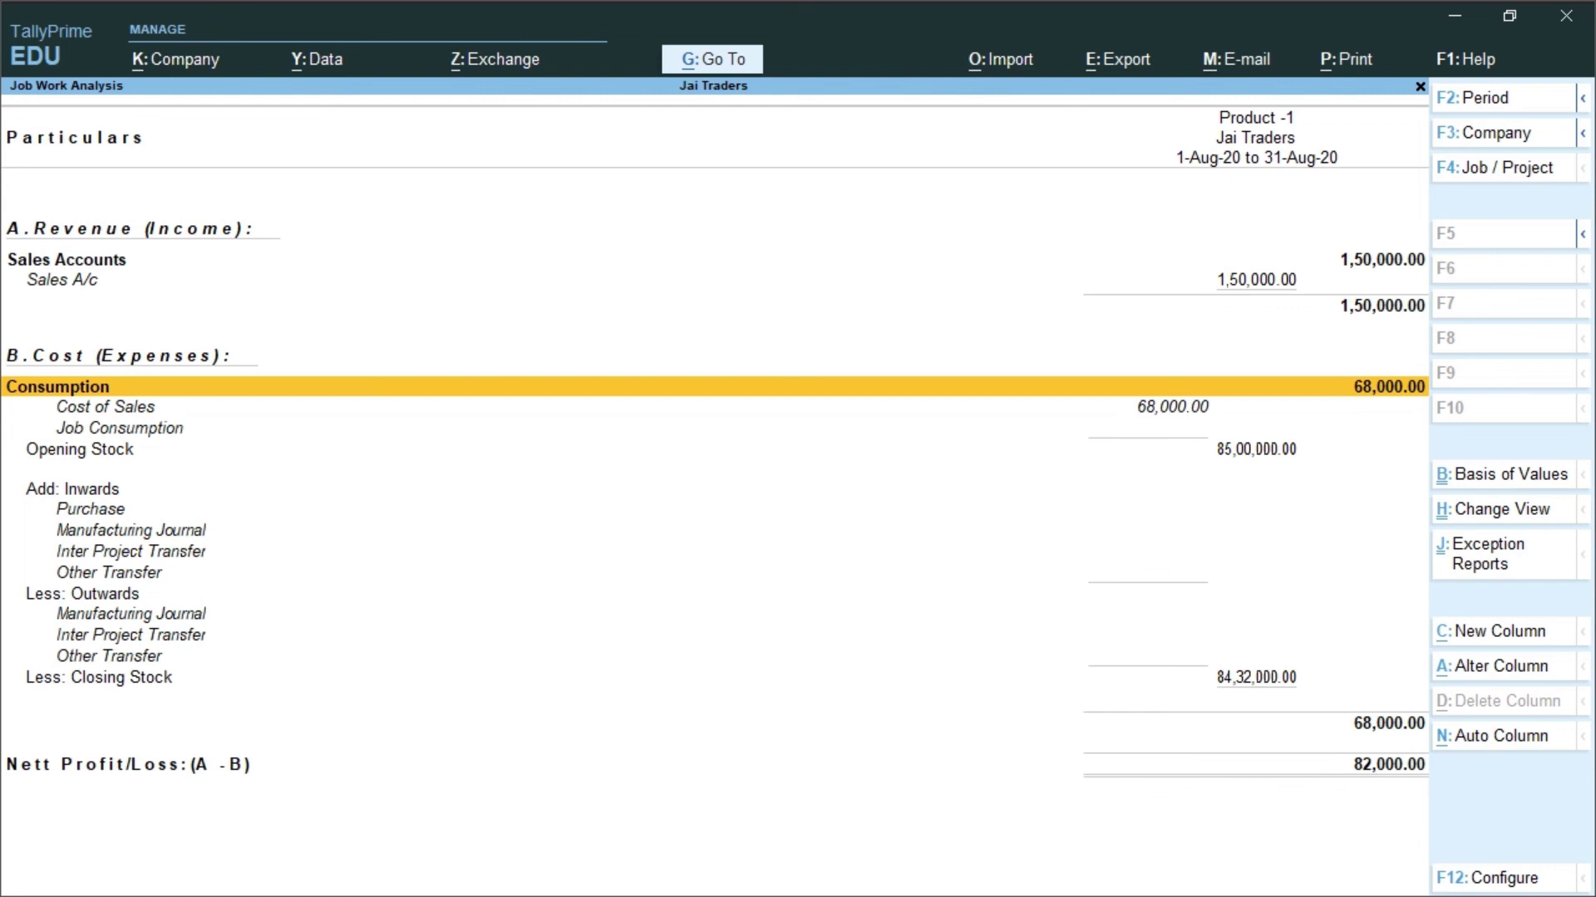
key("Down")
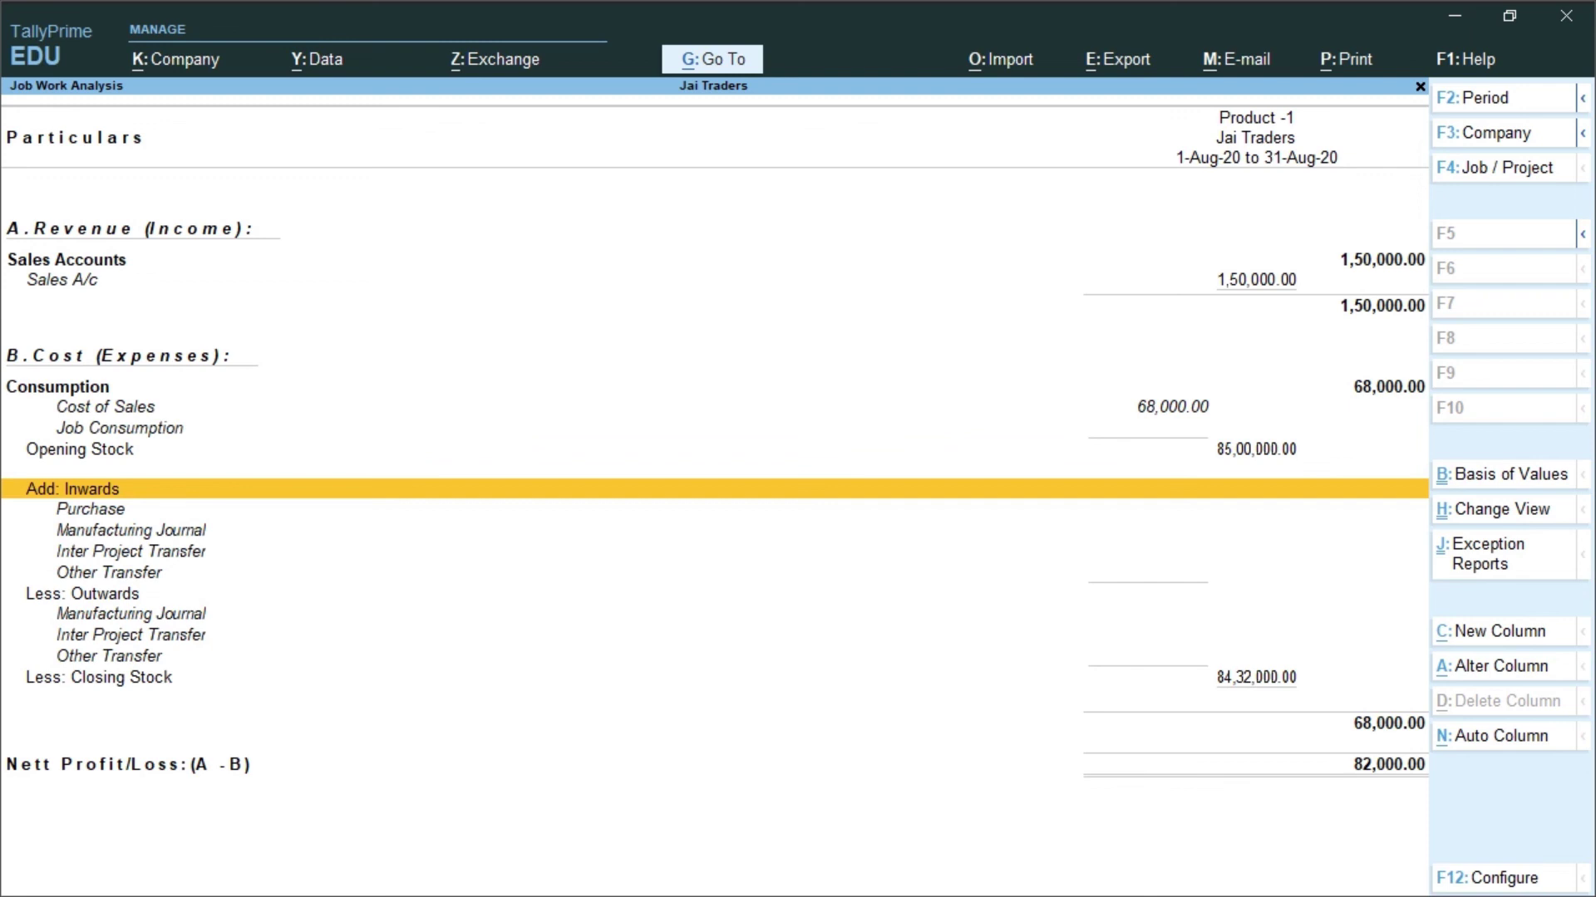
Switch the Job Work Analysis to Product -2, examine its consumption and nett profit or loss, and return to the Gateway of Tally
key("F4")
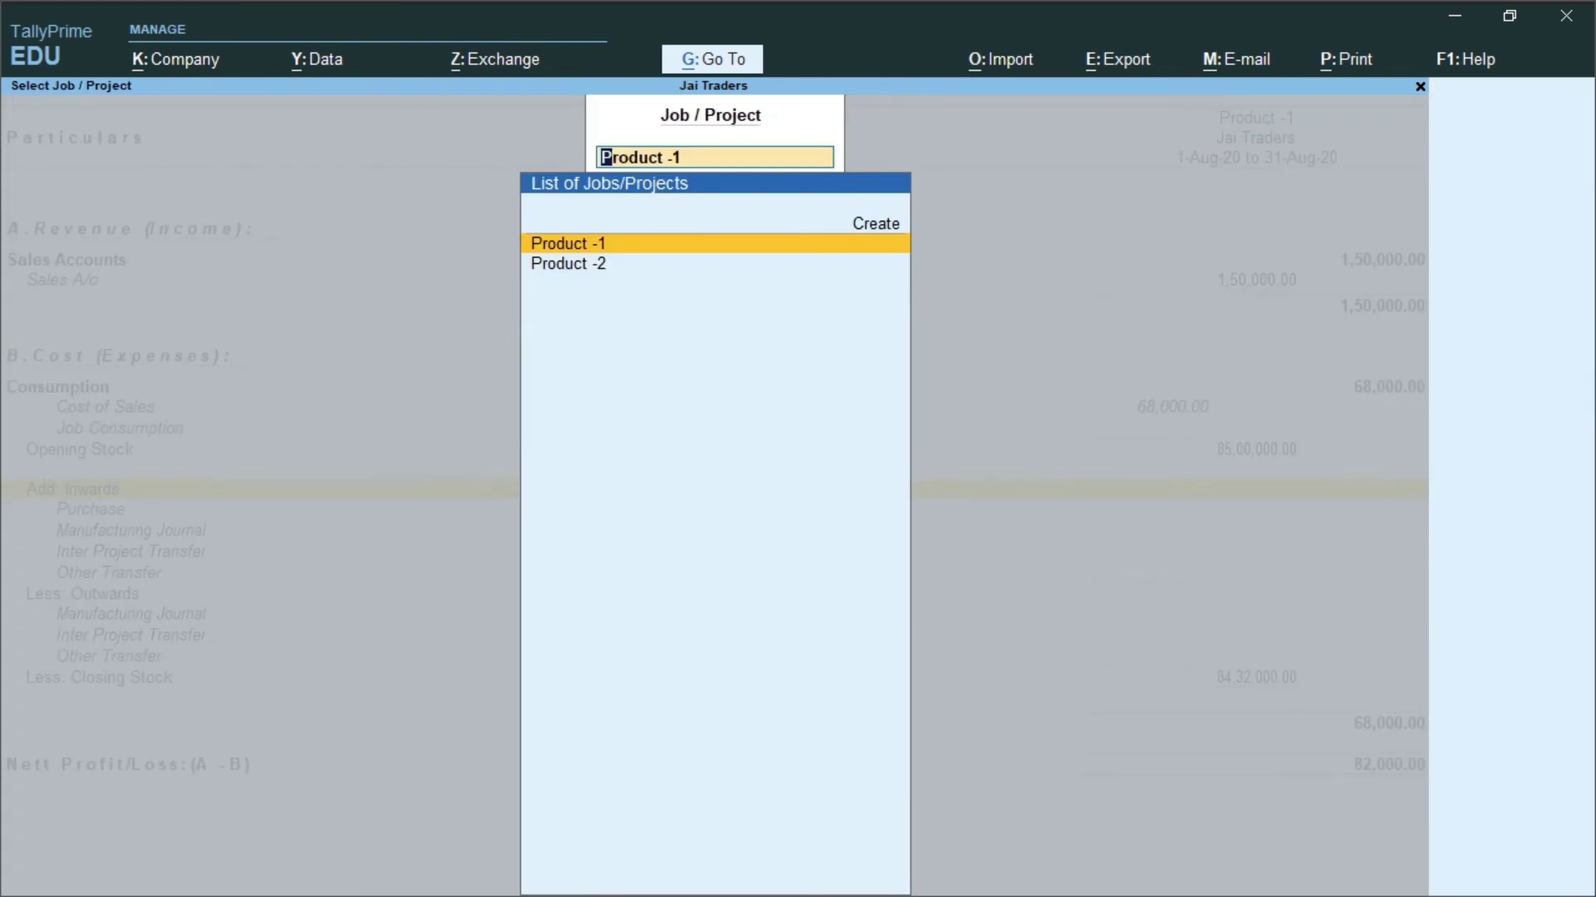
key("Down")
key("Return")
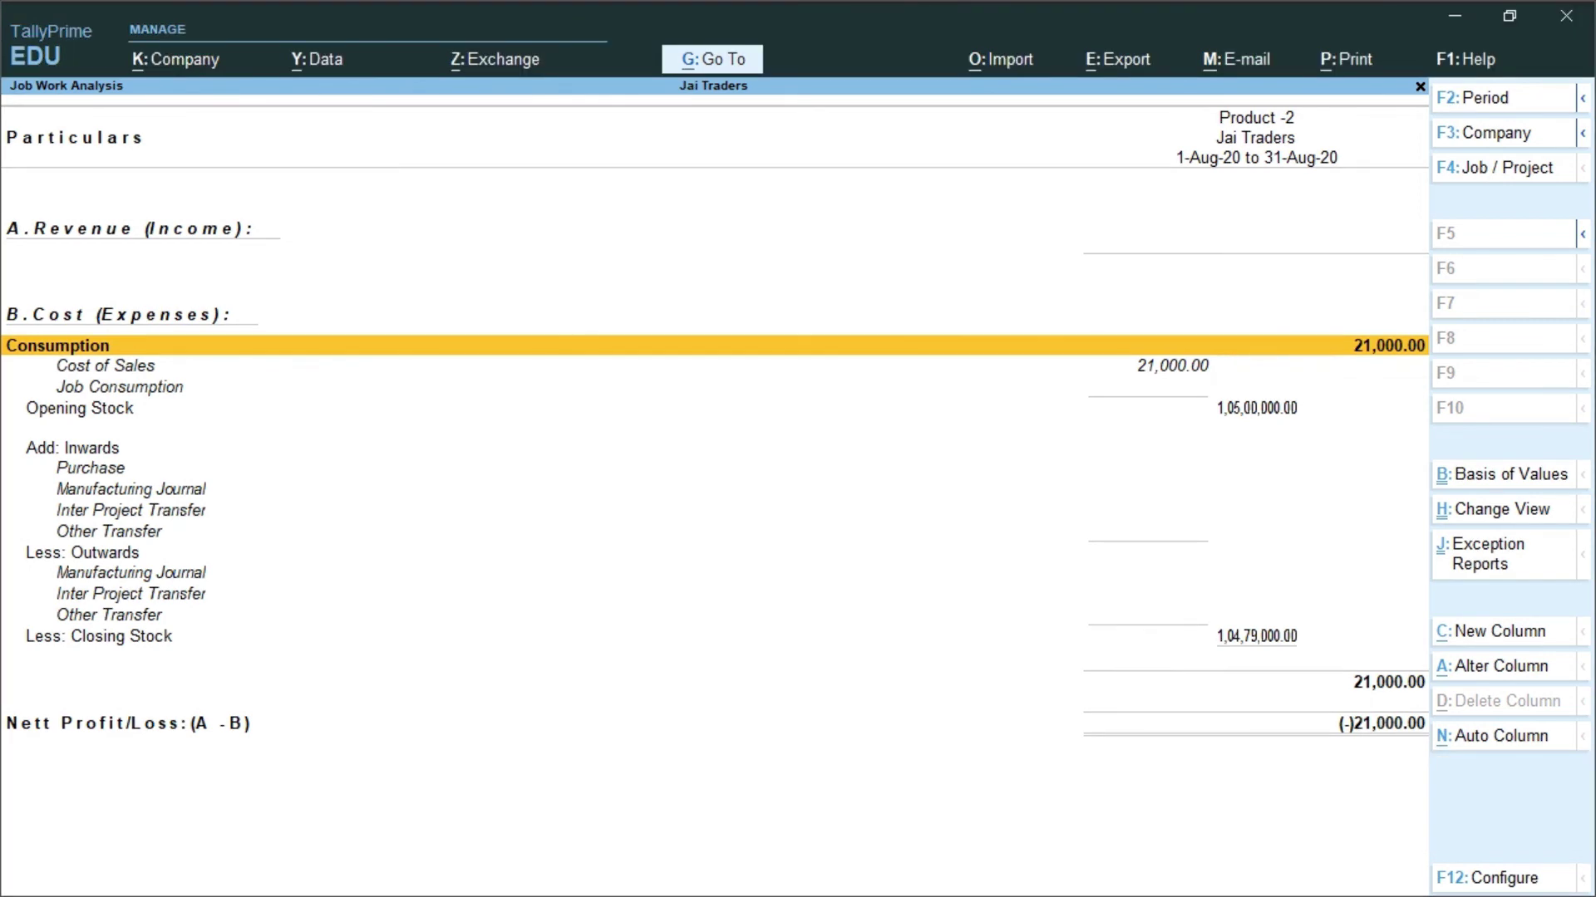
key("F4")
key("BackSpace")
key("Escape")
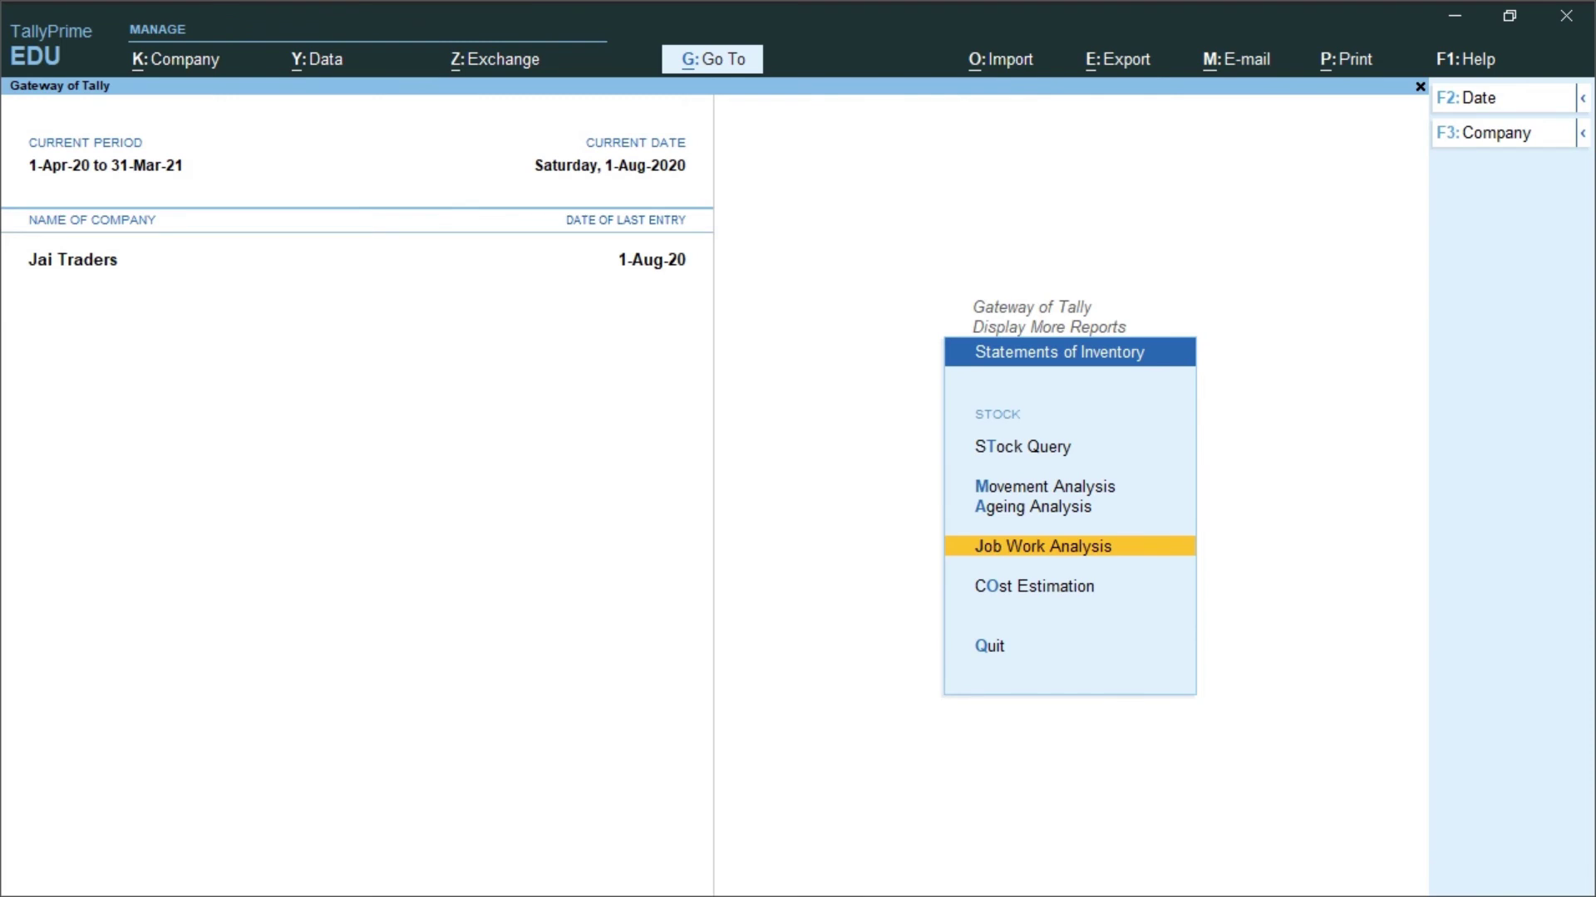
key("Escape")
key("Escape")
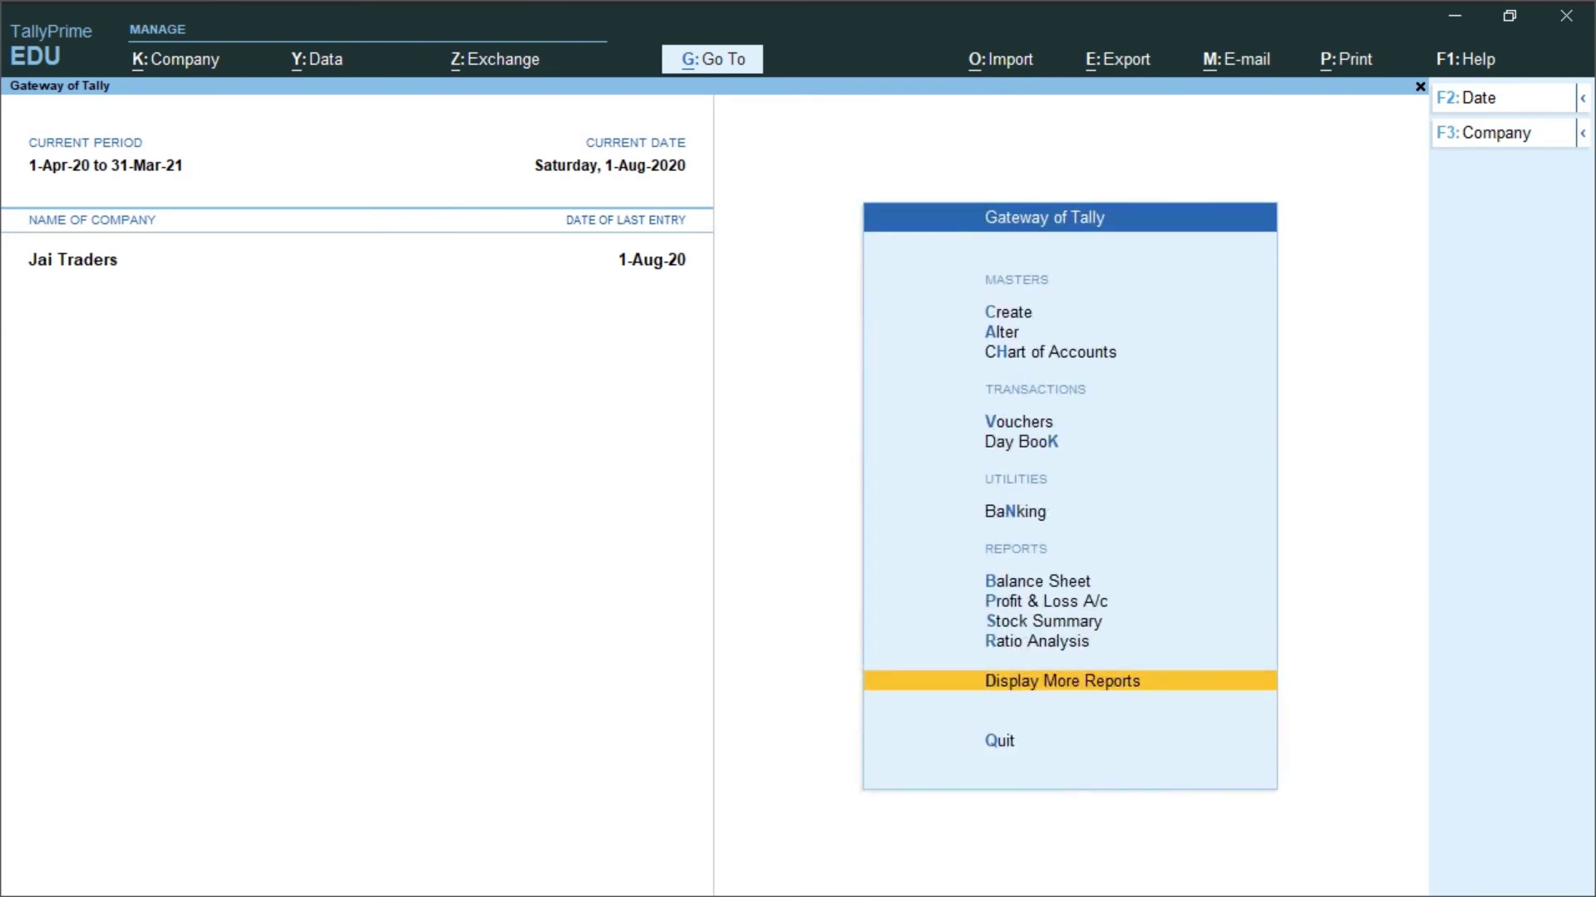